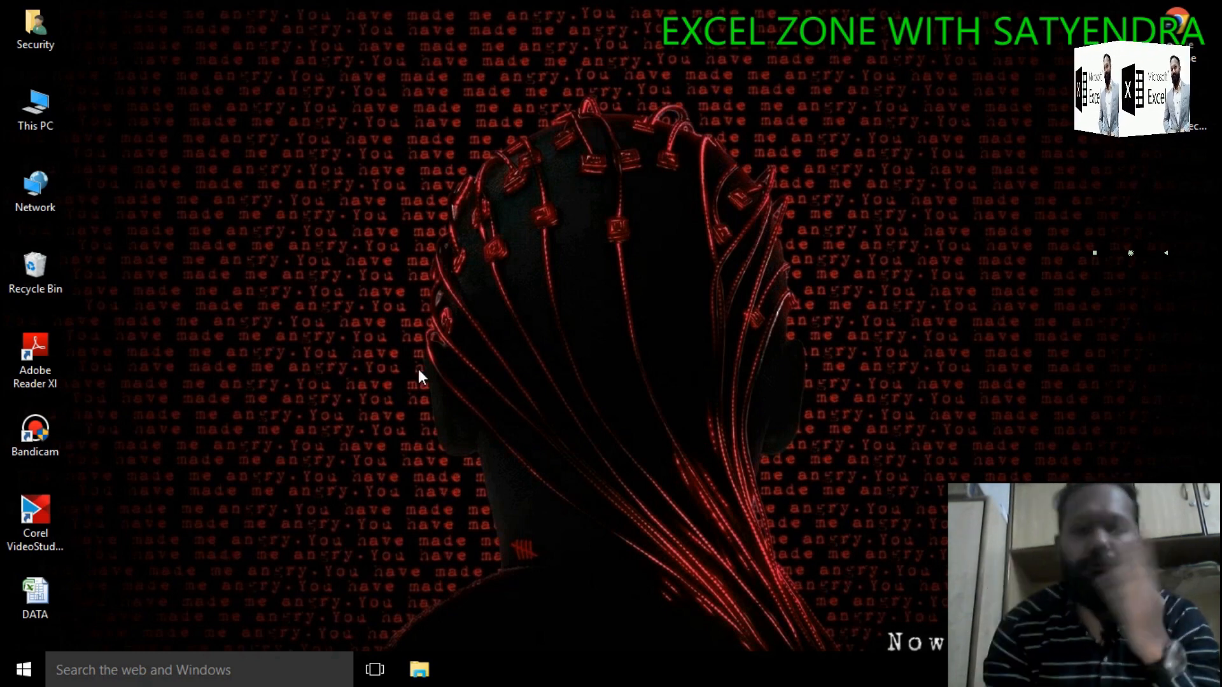
Step: Open the DATA workbook and look over the sales report's column headers
double_click(51, 593)
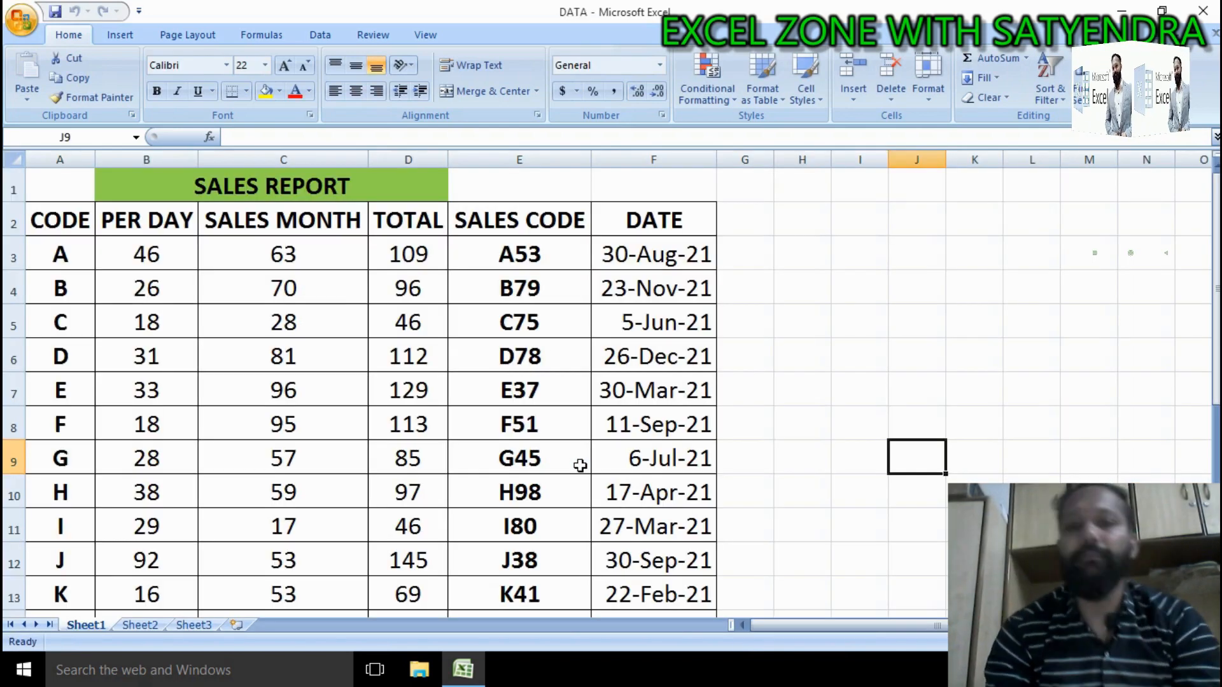
click(767, 258)
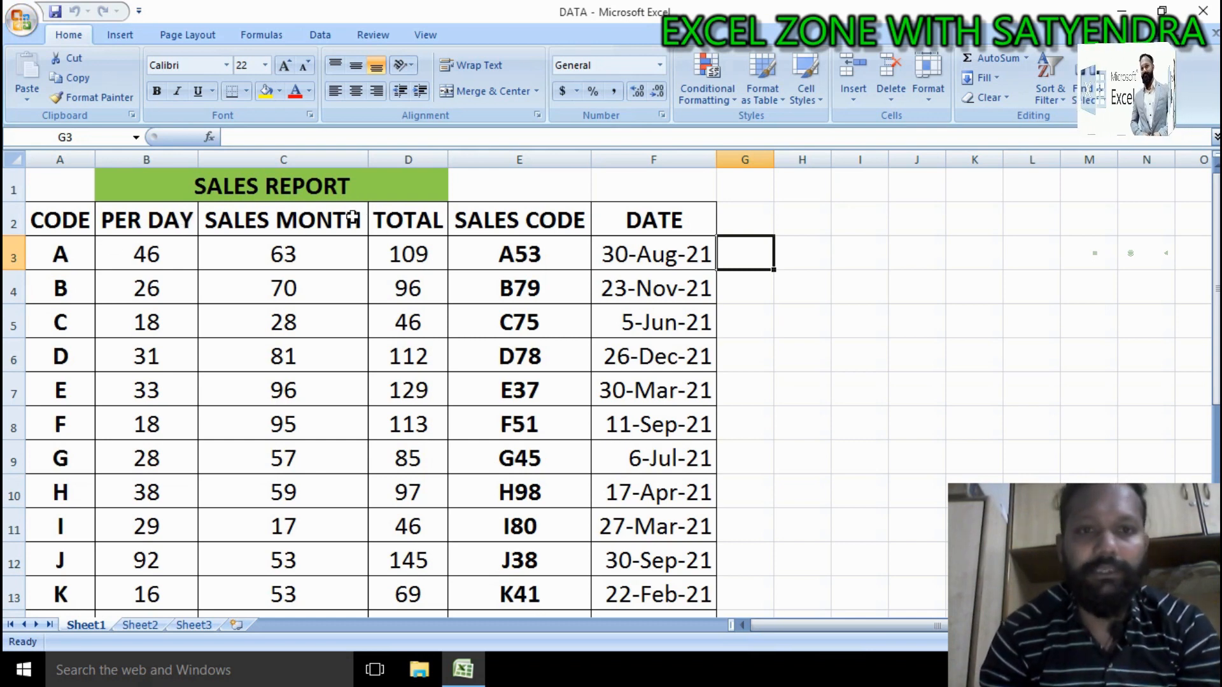
click(436, 228)
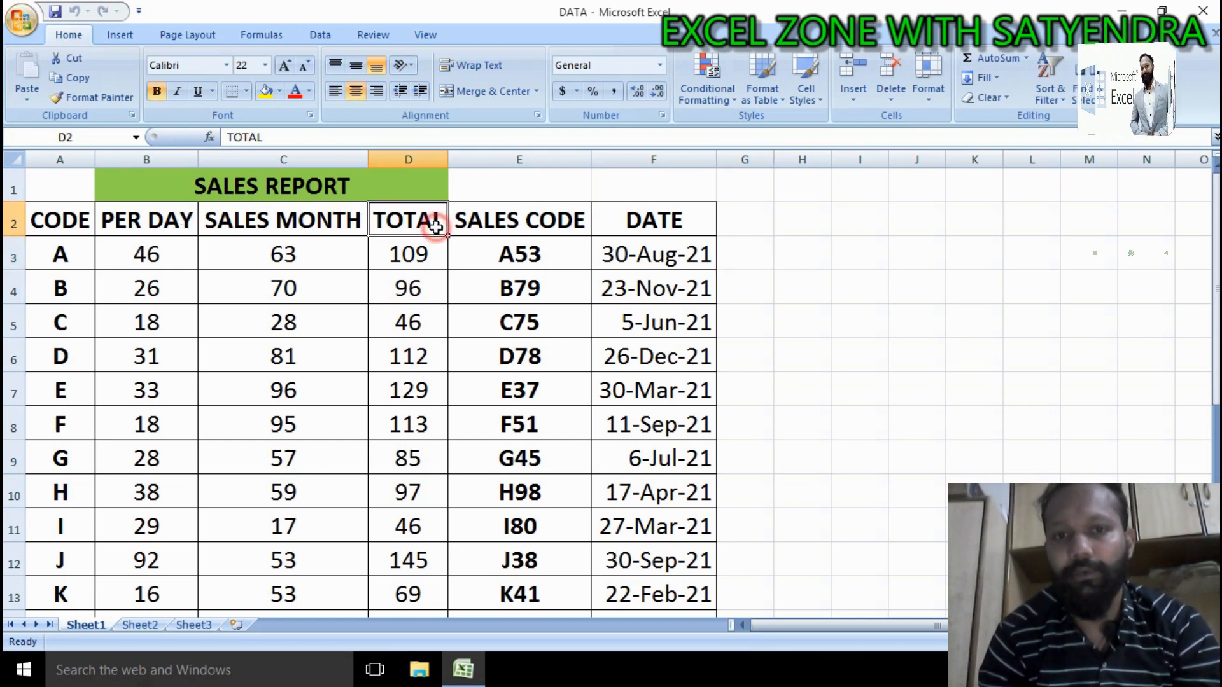
click(522, 229)
click(657, 220)
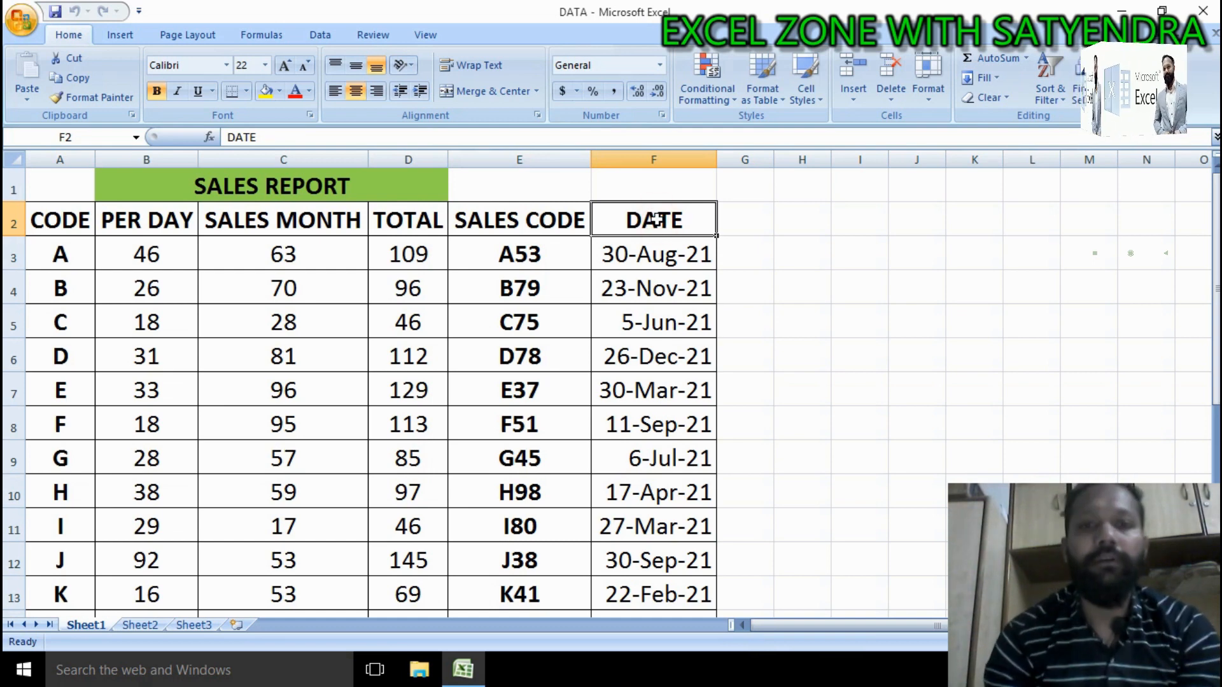
Step: Copy the codes A through G from the CODE column into H2:H8
click(76, 261)
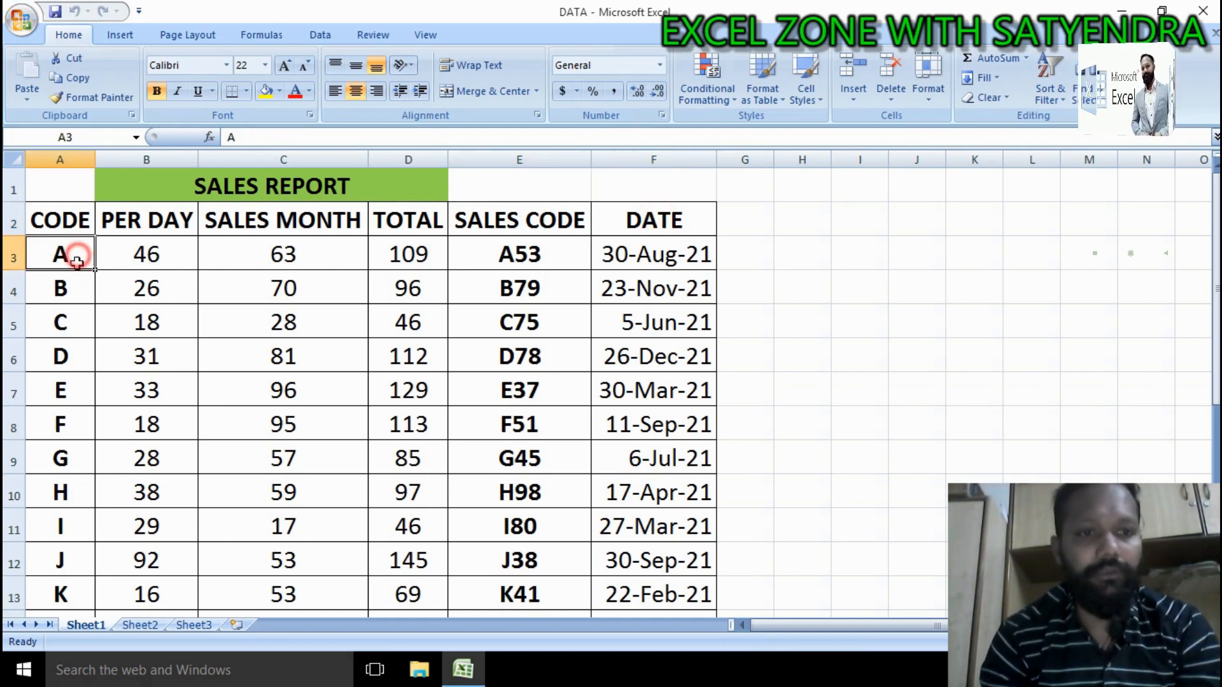
drag(77, 261, 69, 445)
key(ctrl+c)
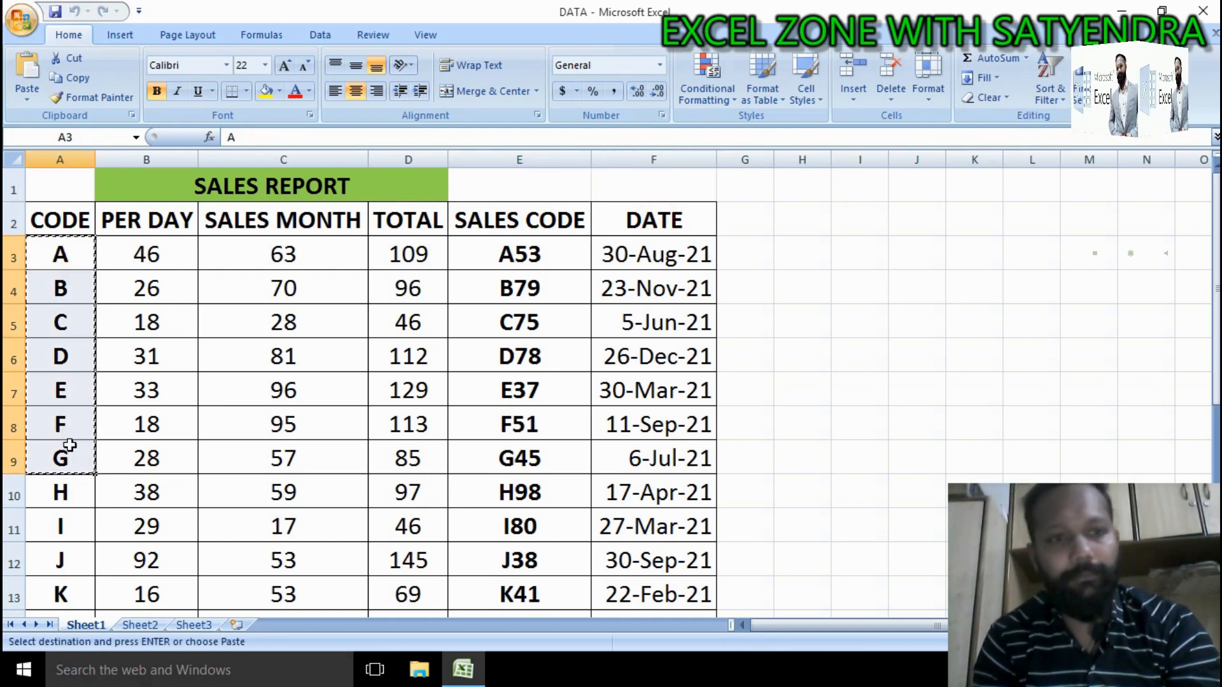
click(803, 226)
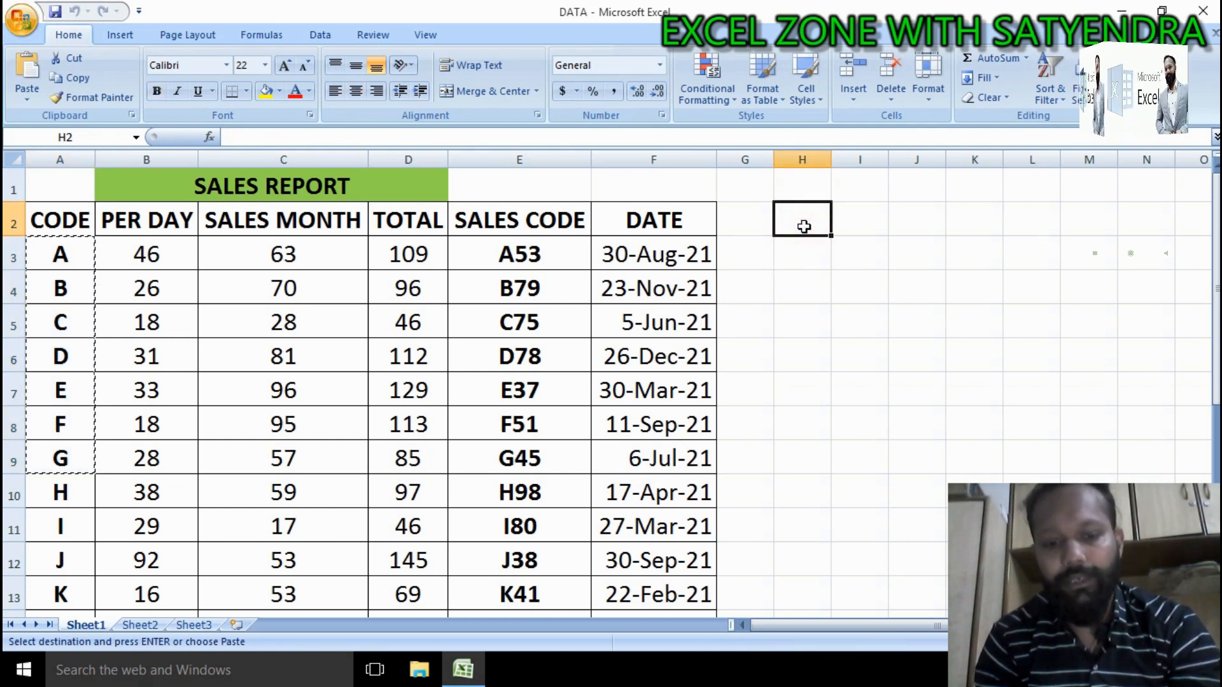
key(ctrl+v)
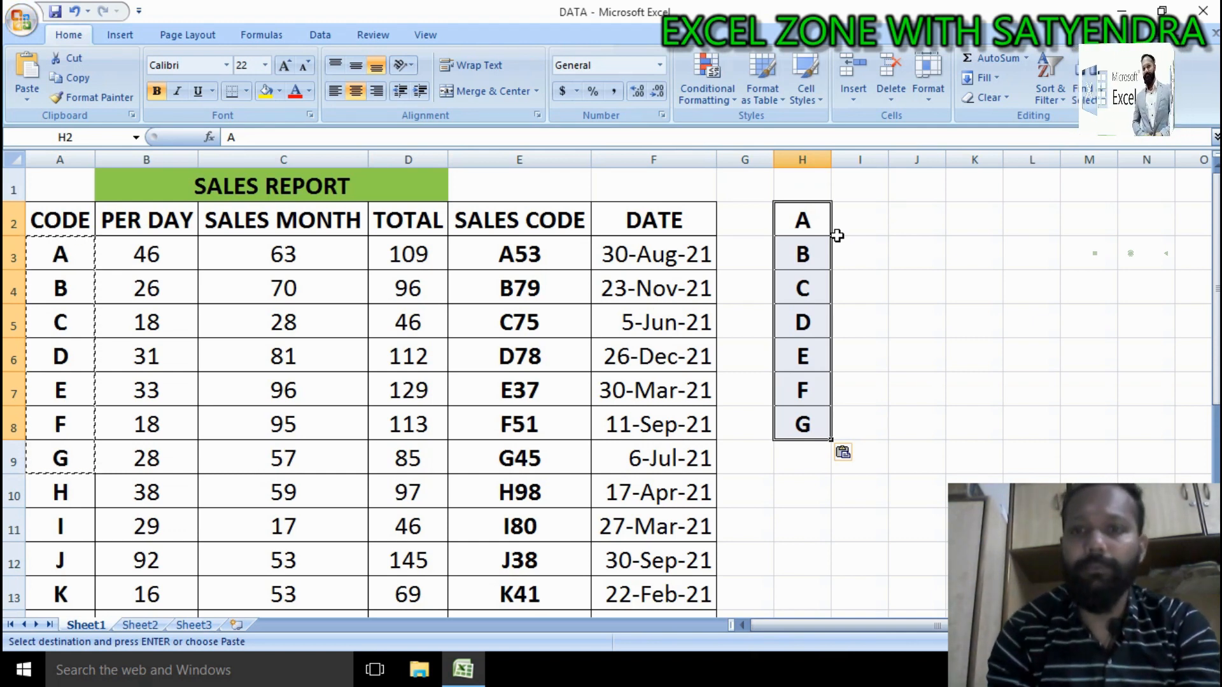
Step: Begin a VLOOKUP formula in I2 with H2 as the lookup value
click(868, 222)
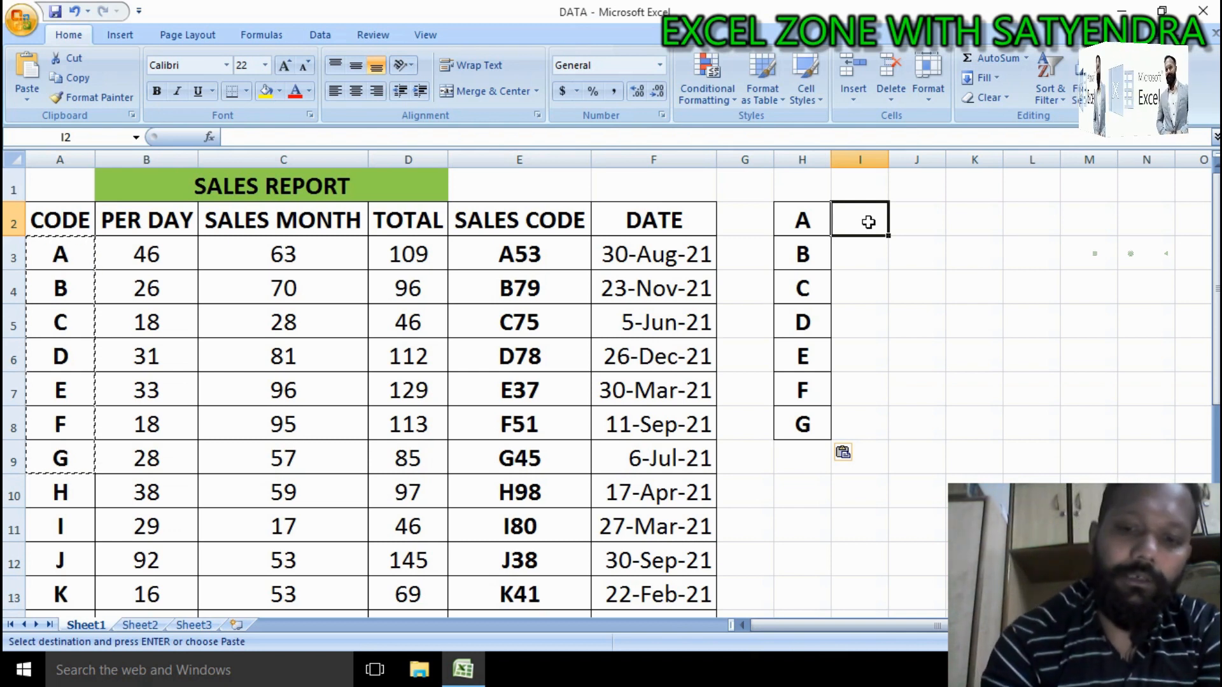
text(=)
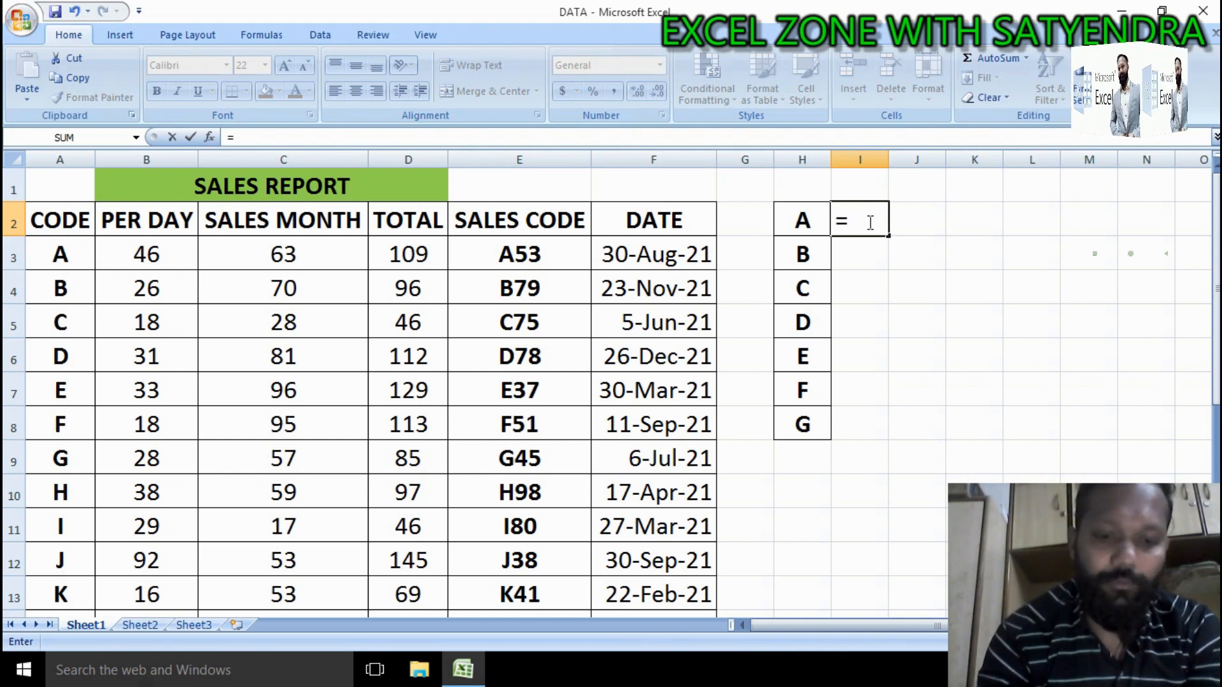
text(VLO)
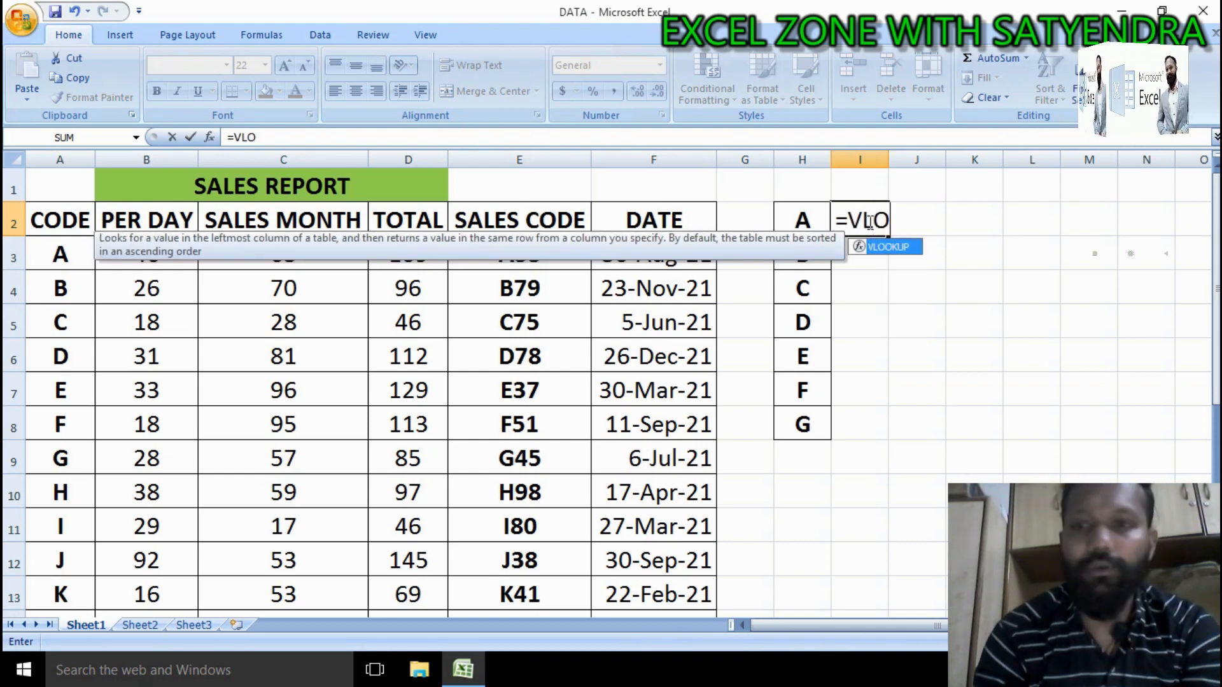
key(Tab)
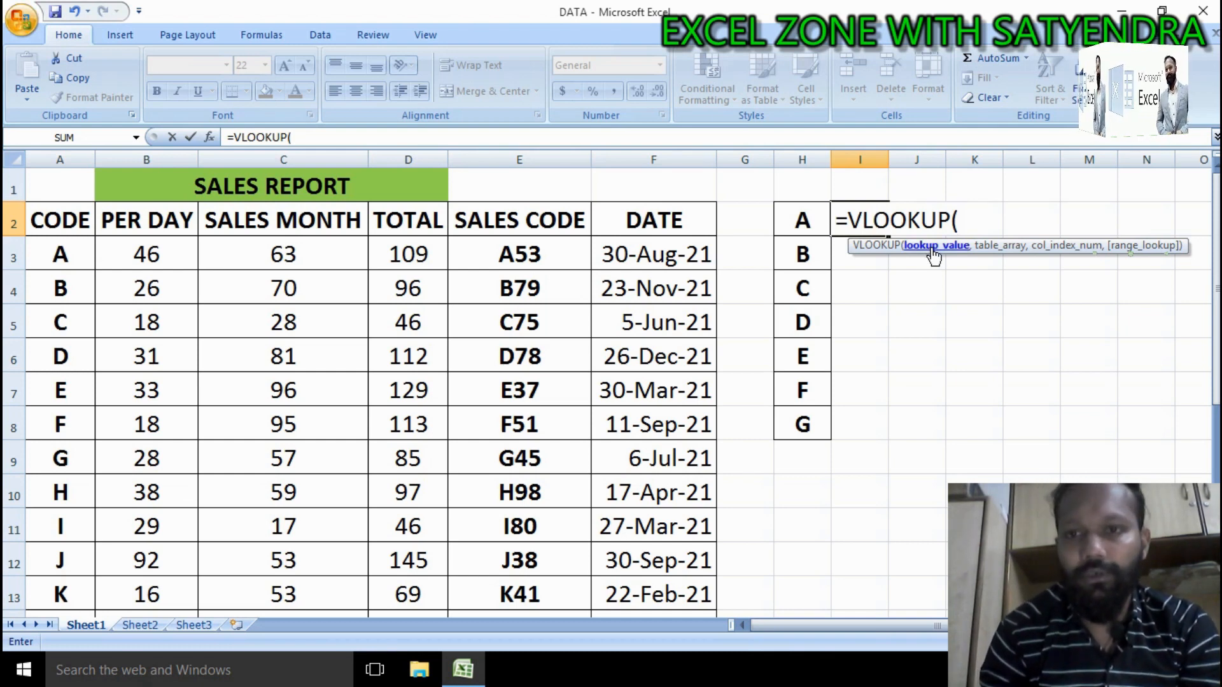
click(797, 217)
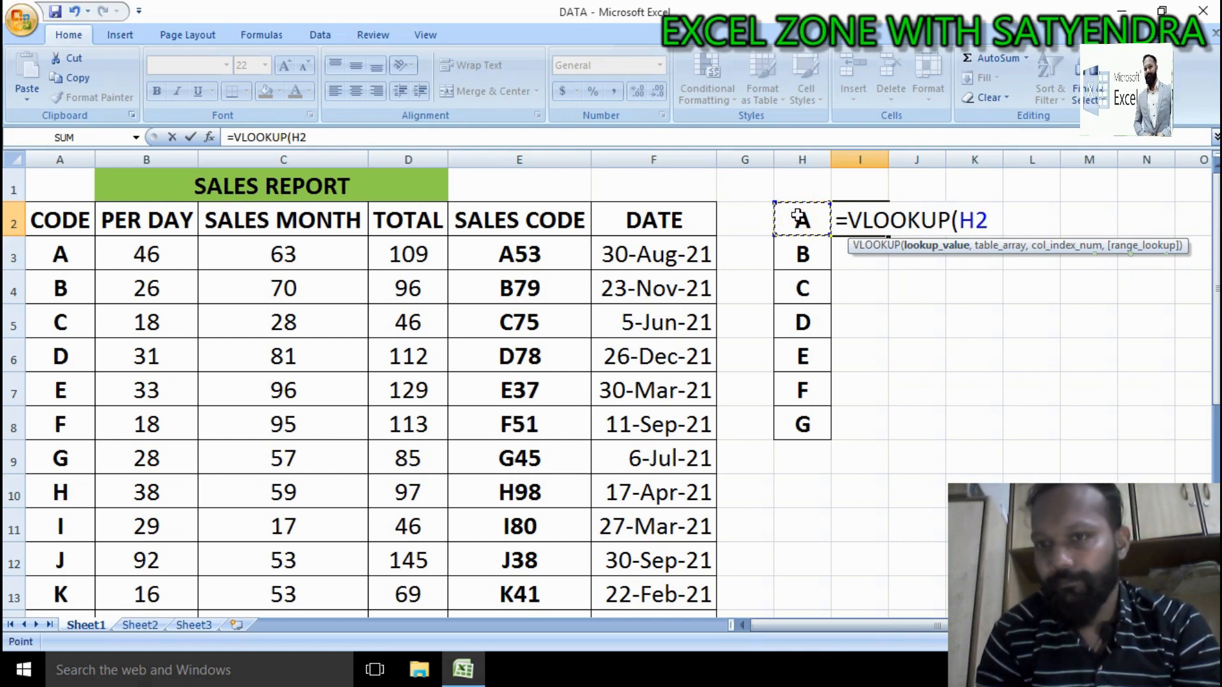
text(,)
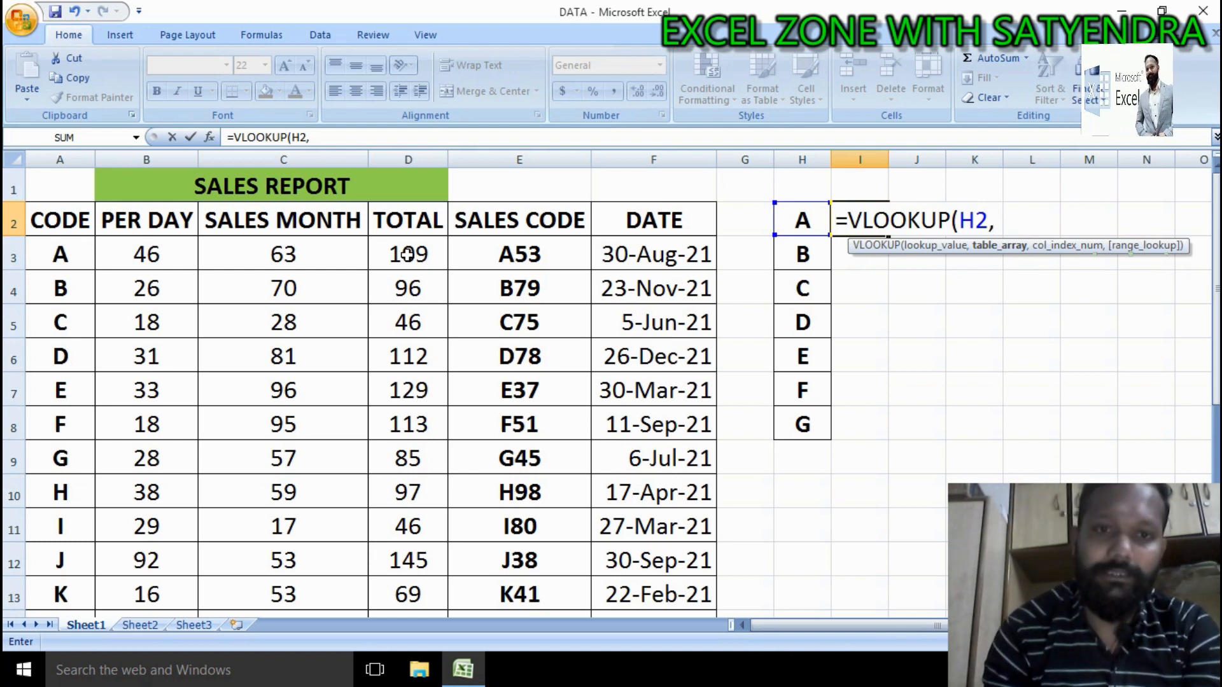
Step: Select A3:D24 as the formula's table array
click(81, 261)
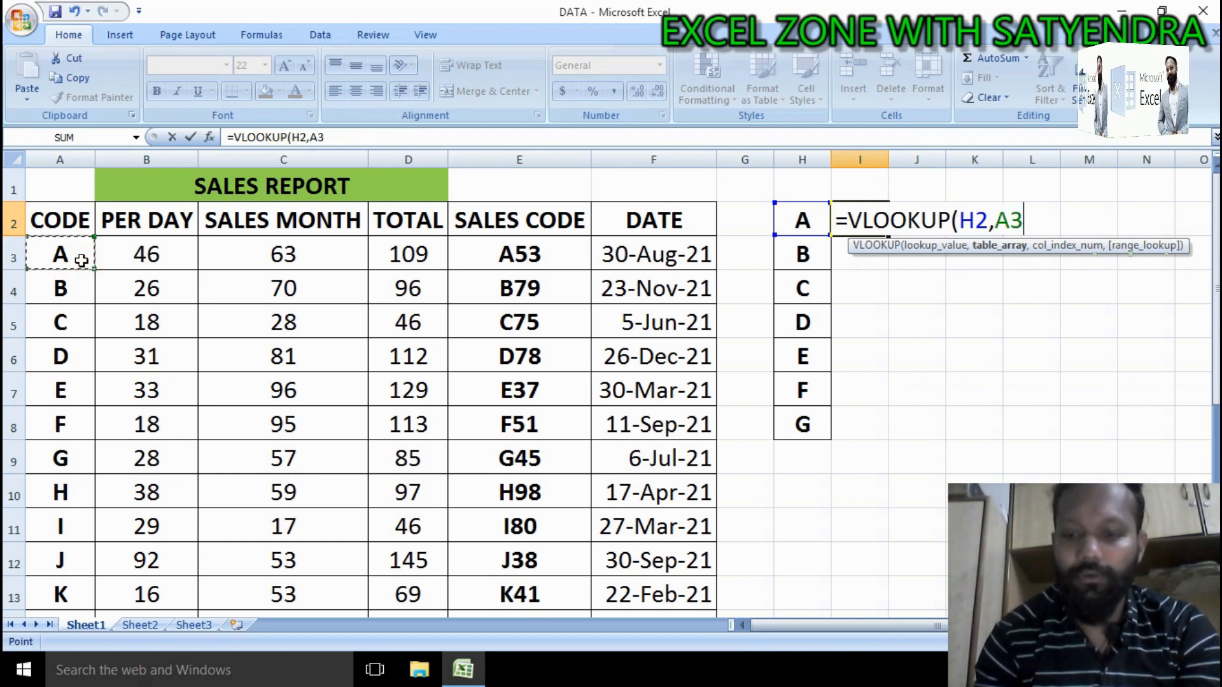
key(shift+Right)
key(shift+Right)
key(shift+Right)
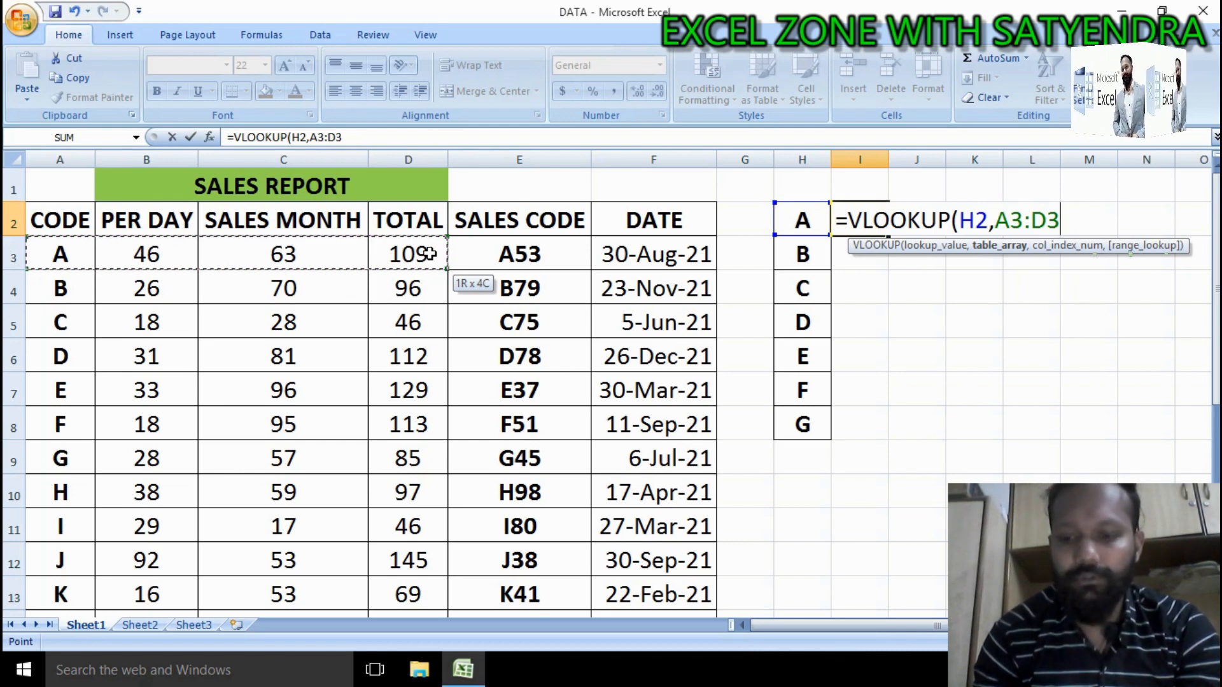
key(shift+Down)
key(shift+Down)
key(shift+Down)
key(shift+Down)
key(shift+Down)
key(shift+Down)
key(shift+Down)
key(shift+Down)
key(shift+Down)
key(shift+Down)
key(shift+Down)
key(shift+Down)
key(shift+Down)
key(shift+Down)
key(shift+Down)
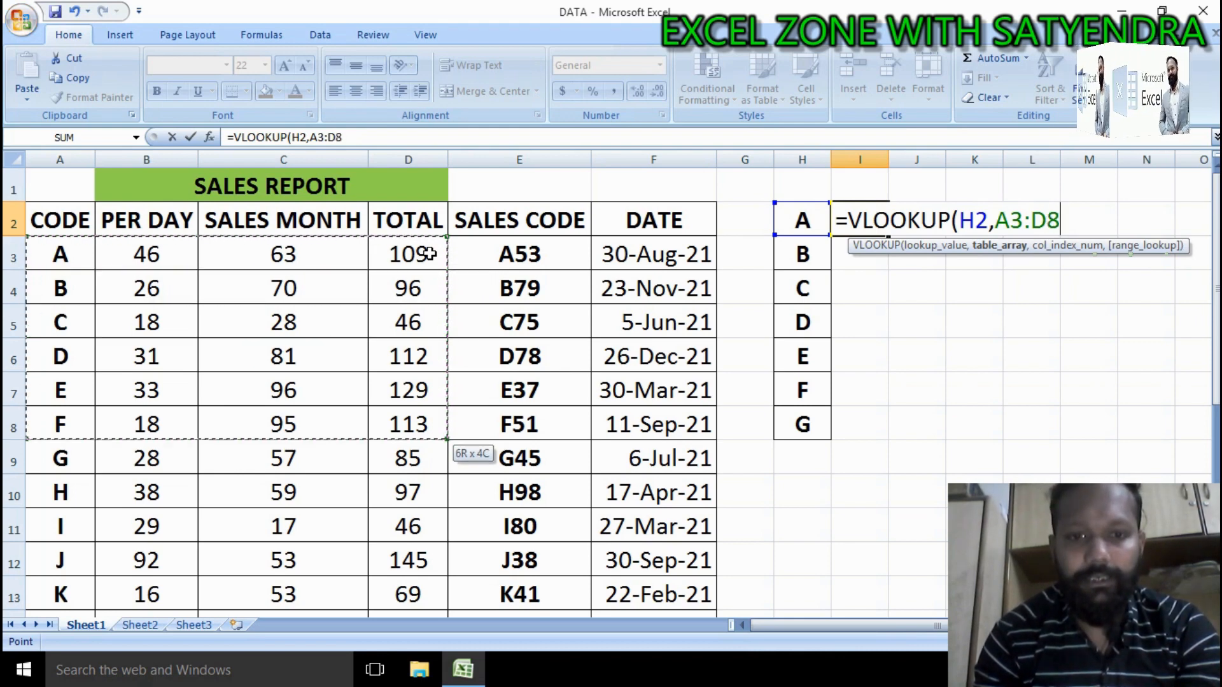
key(shift+Down)
key(shift+Down)
key(shift+Down)
key(shift+Down)
key(shift+Down)
key(shift+Down)
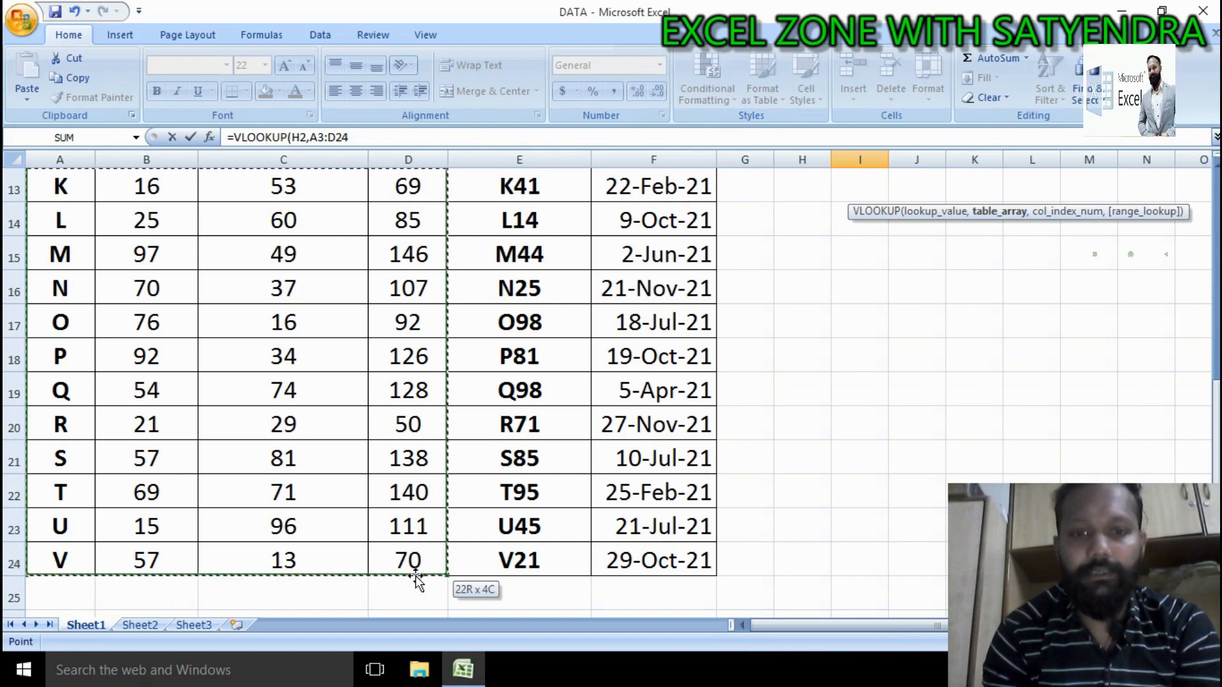
scroll(416, 580, up, 3)
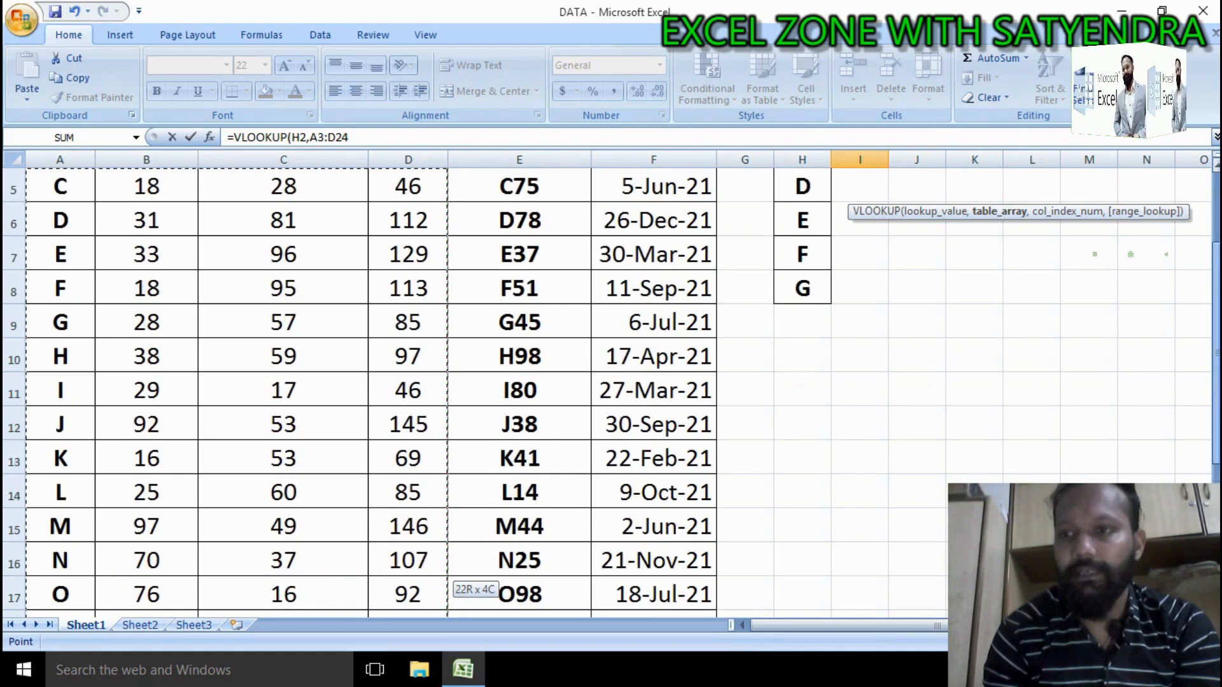
scroll(416, 580, up, 2)
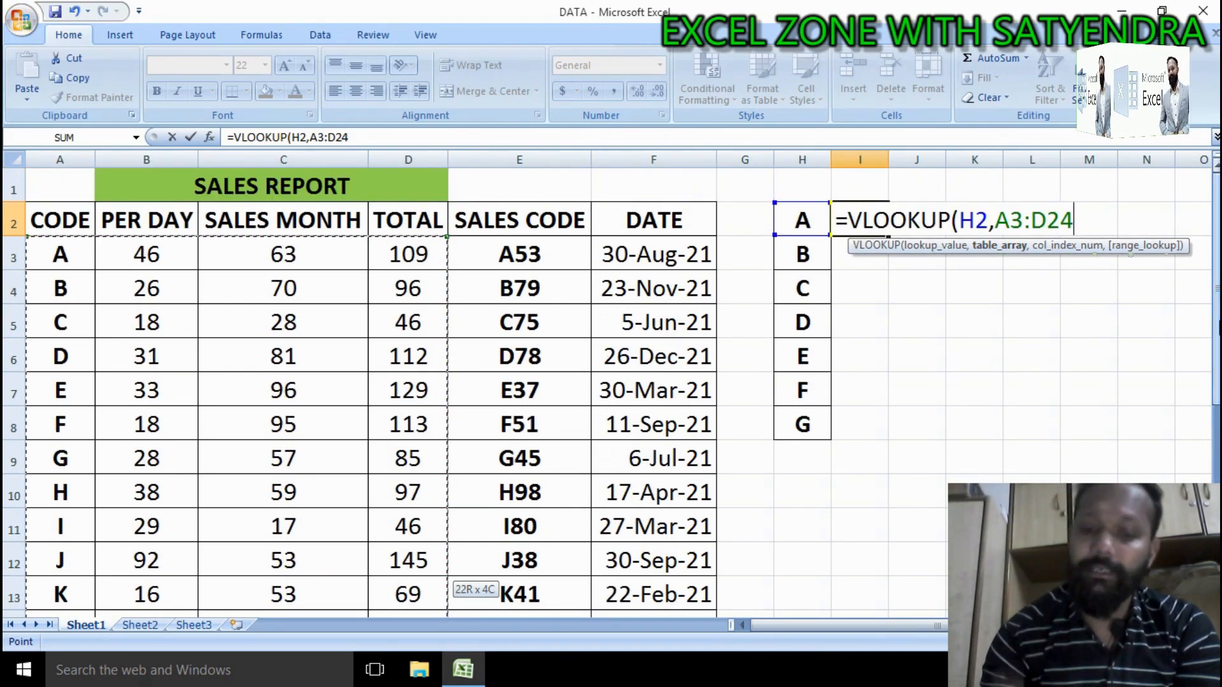
Step: Complete the formula with column index 4 and range lookup 0, and enter it
text(,)
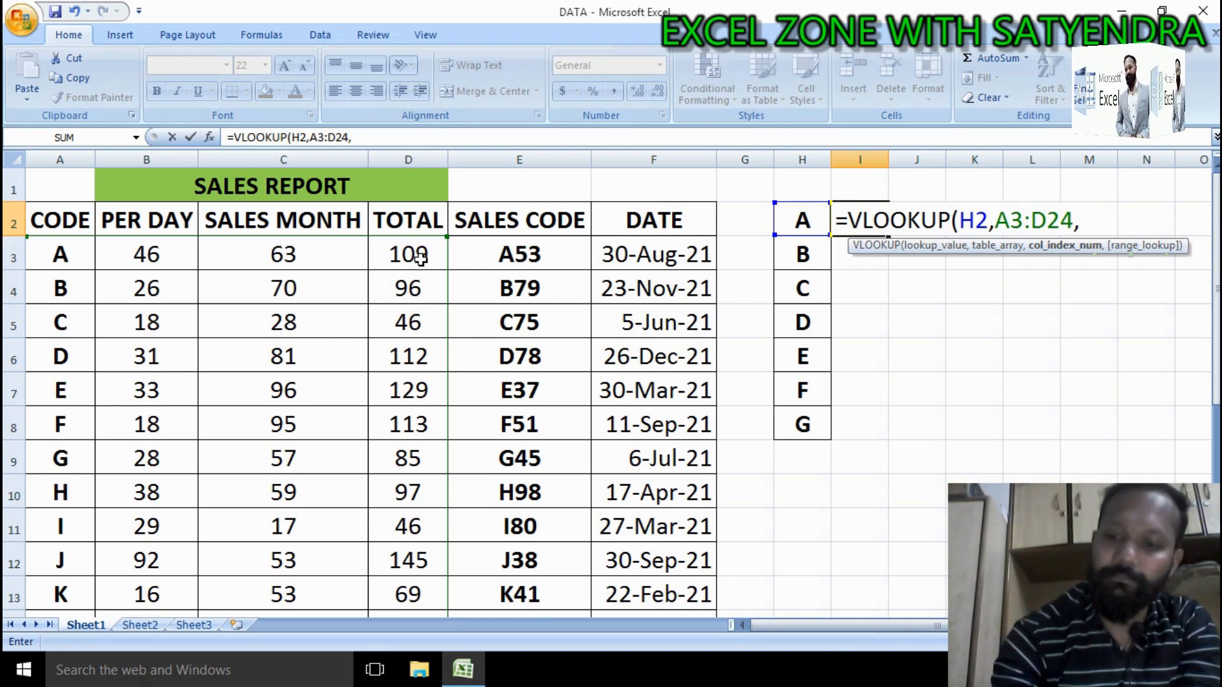
text(4)
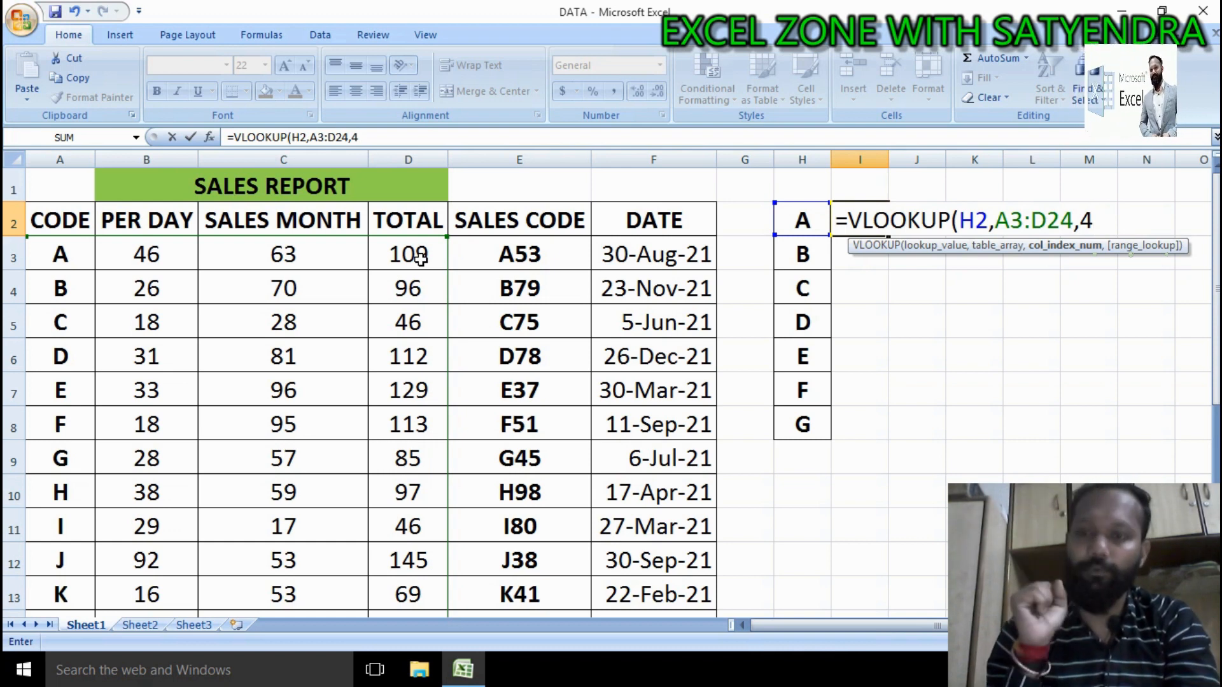
text(,)
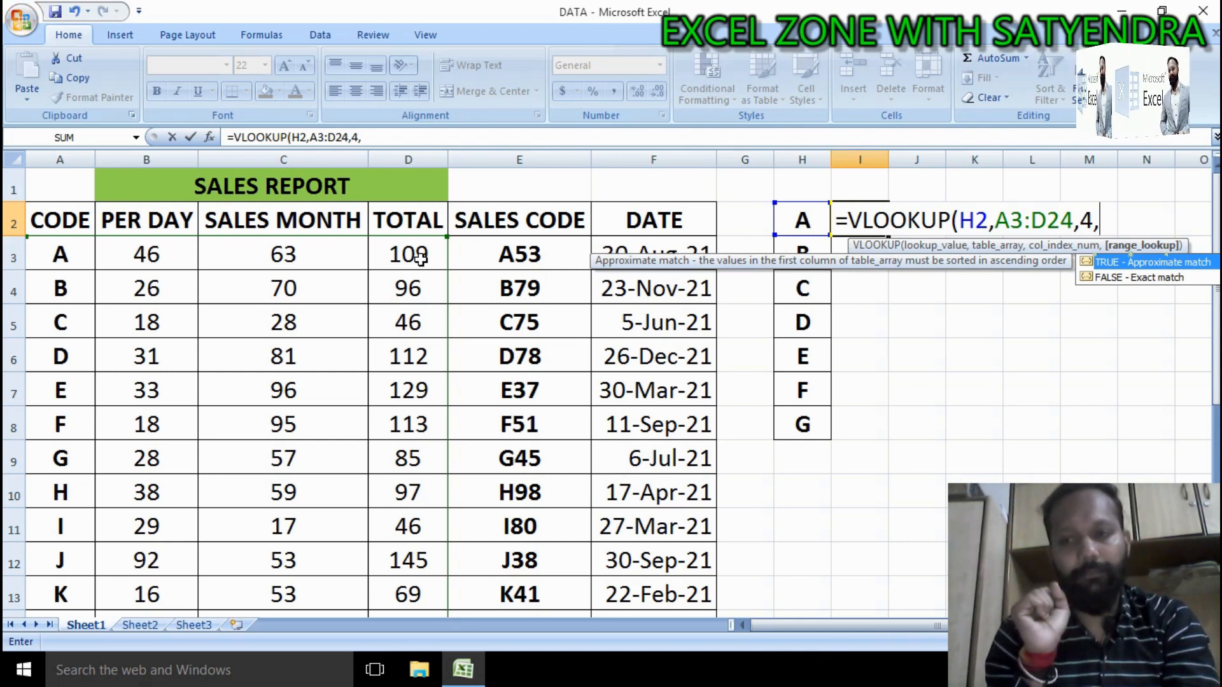
text(0)
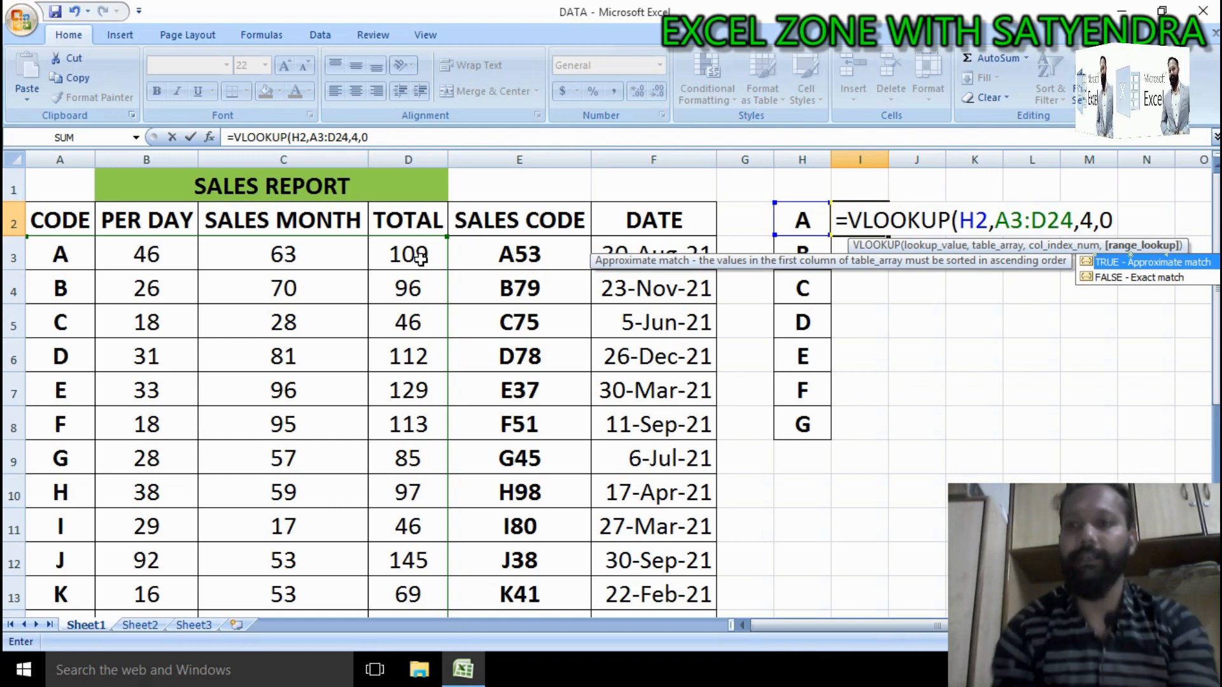
key(Return)
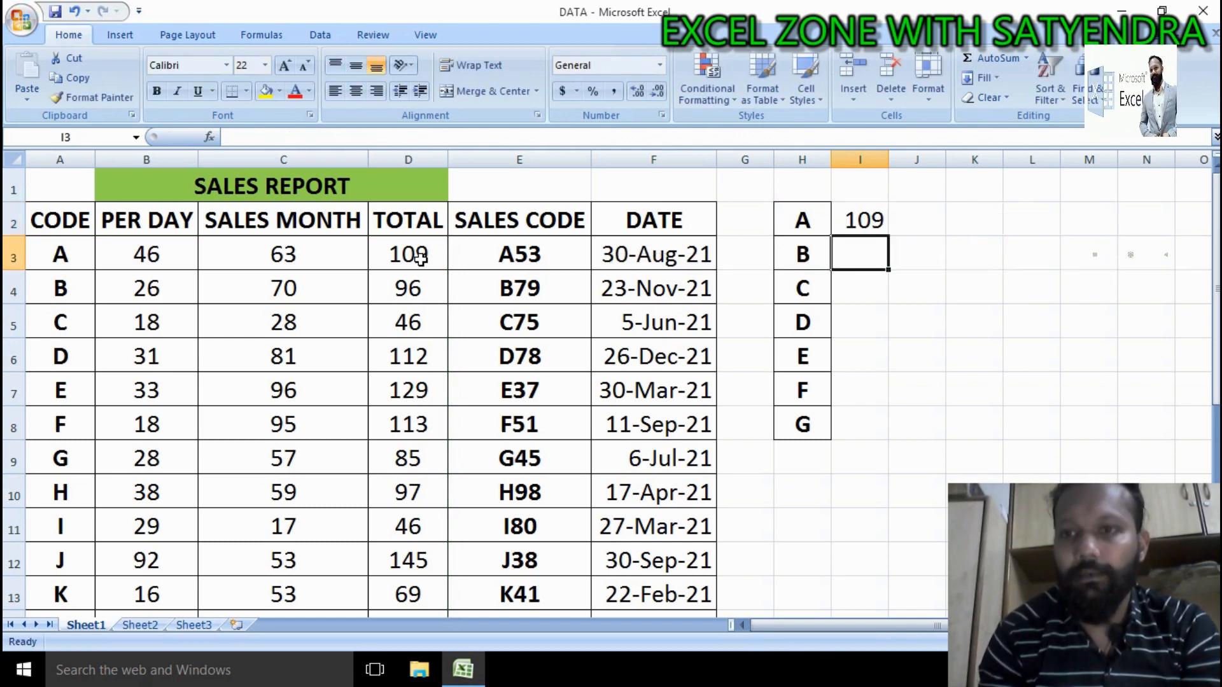
Step: Compare the I2 formula with row A3:D3, then fill it down through I8
click(859, 220)
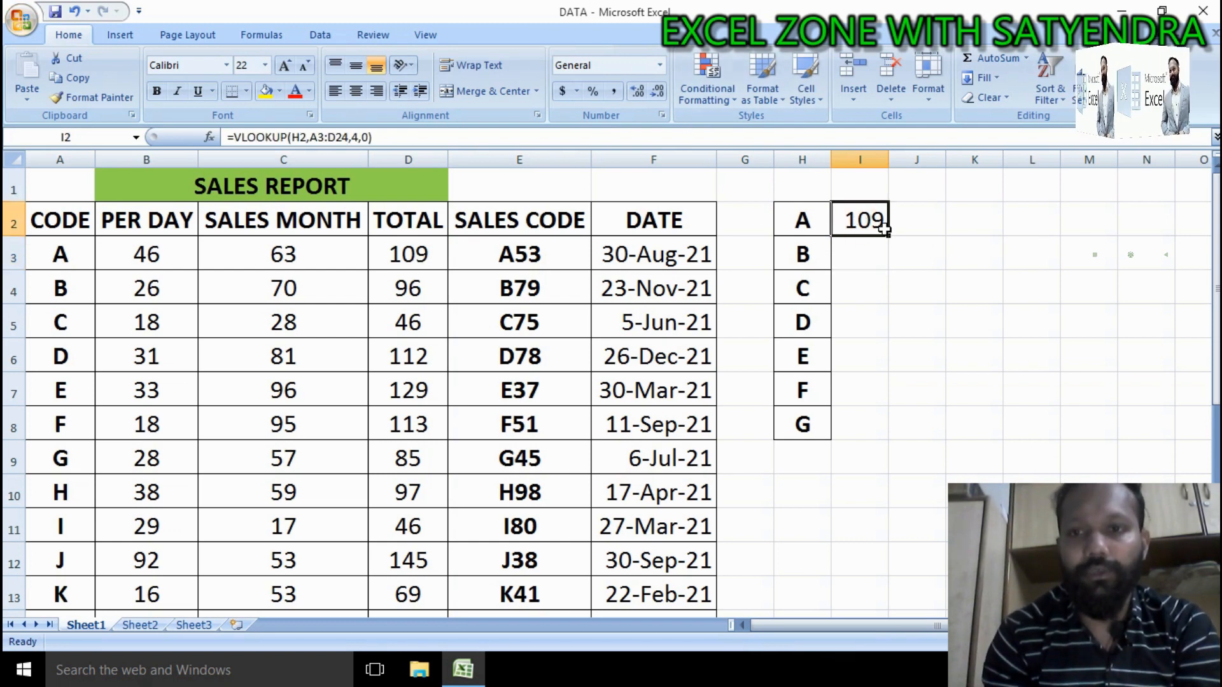
click(423, 257)
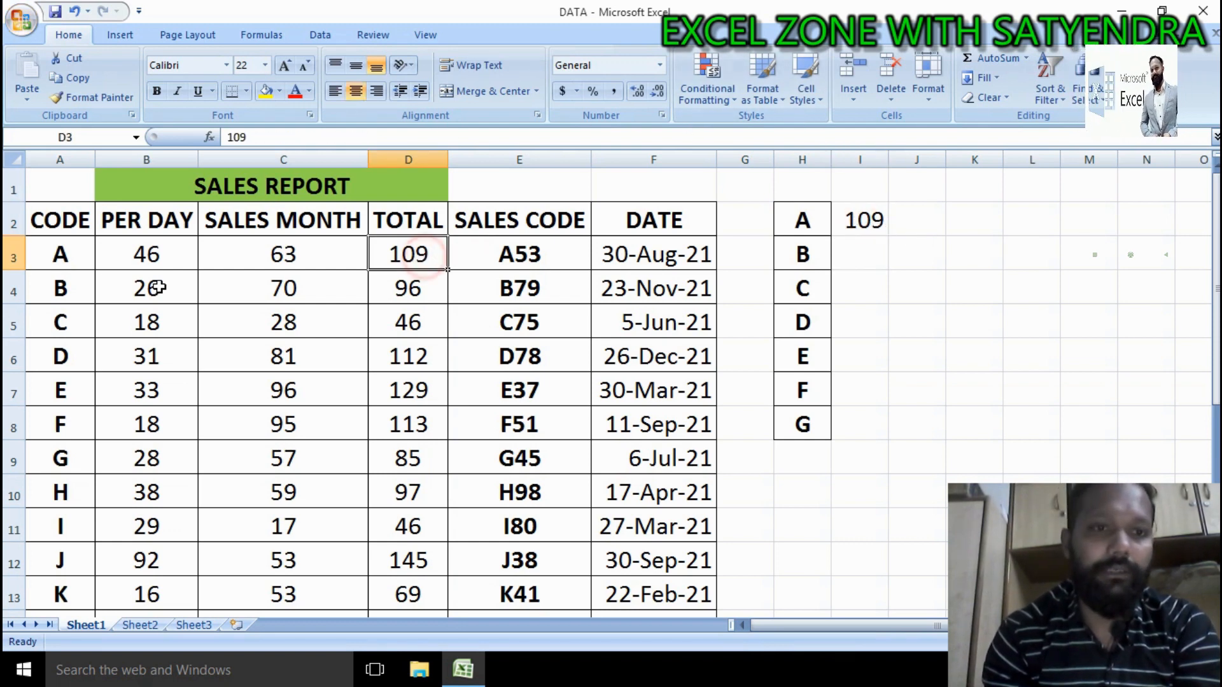
click(61, 261)
drag(62, 261, 425, 253)
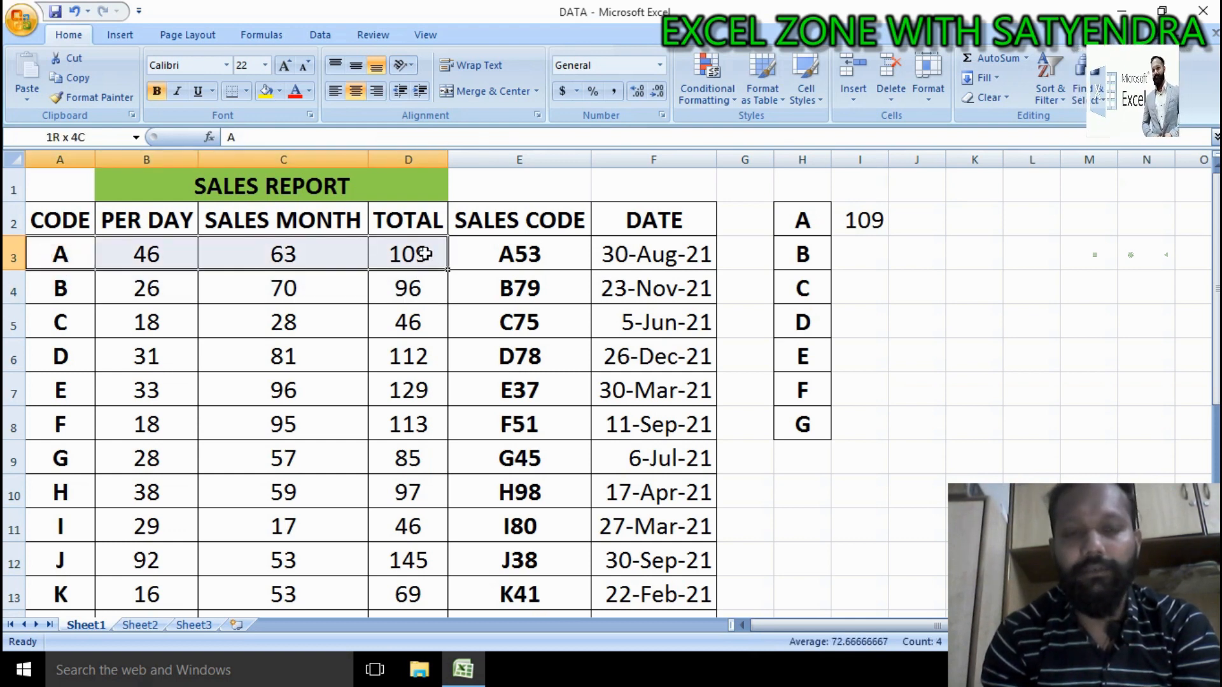
click(883, 228)
double_click(890, 236)
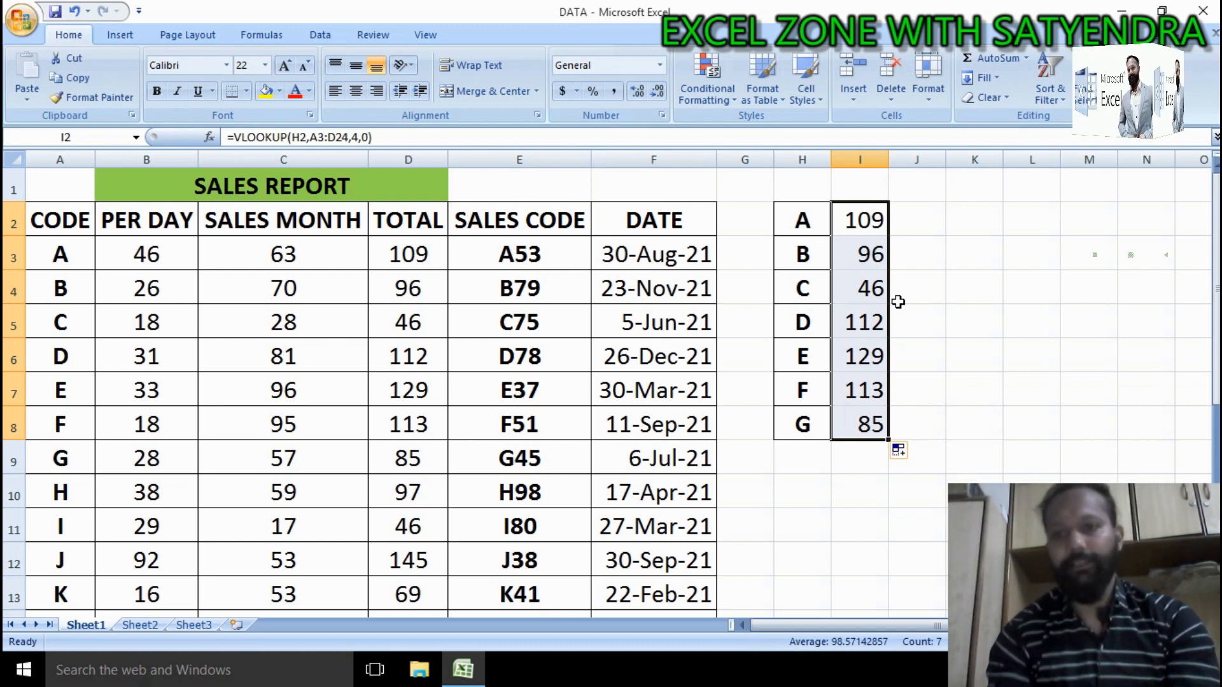
Step: Clear the lookup results from I2:I8
drag(859, 228, 856, 433)
key(Delete)
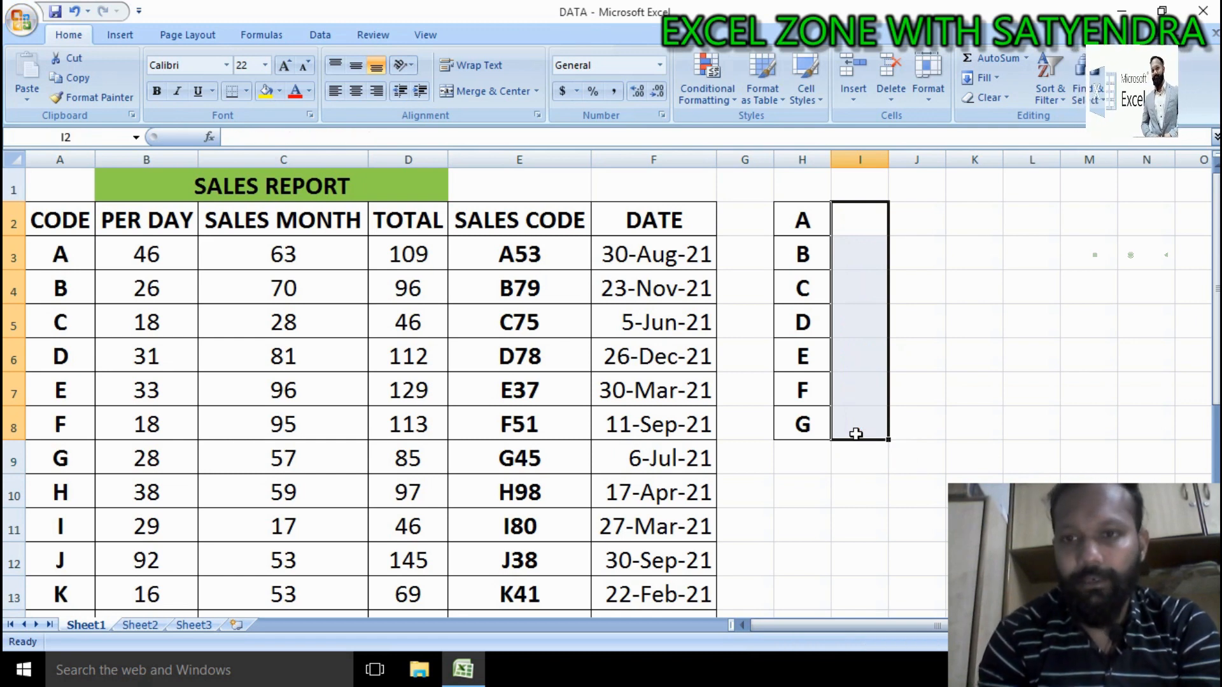
Step: Start a new VLOOKUP in I2 and open its Function Arguments dialog
click(860, 232)
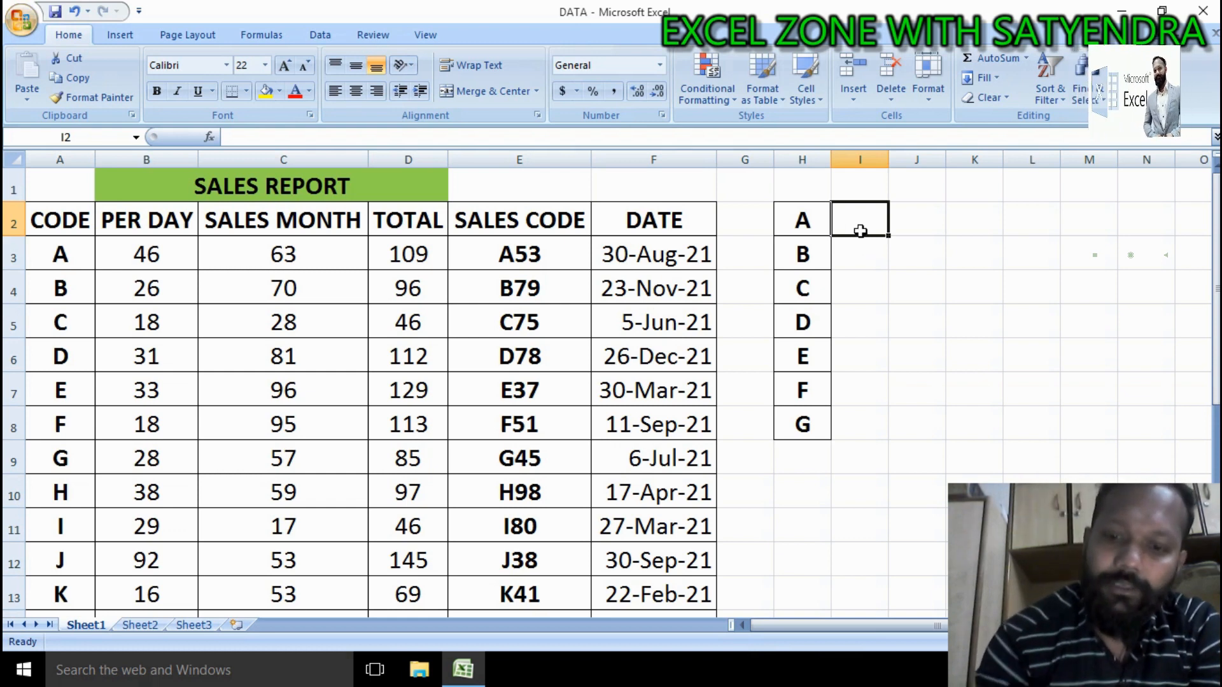
text(=)
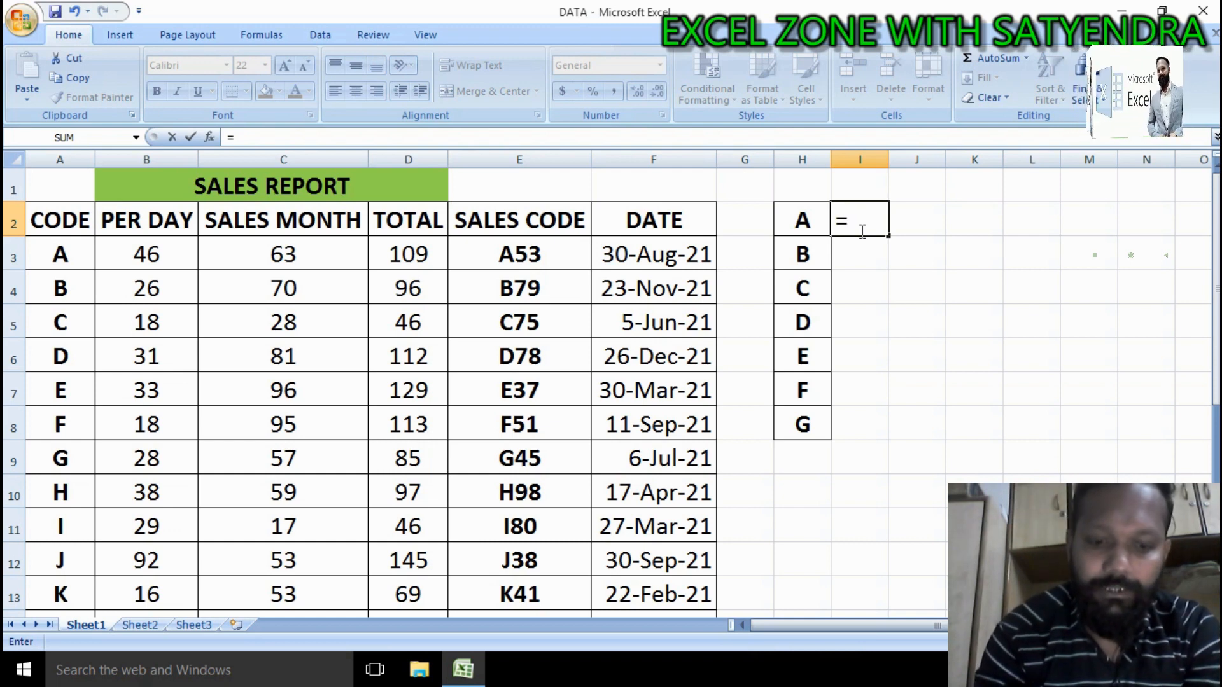
text(VLOO)
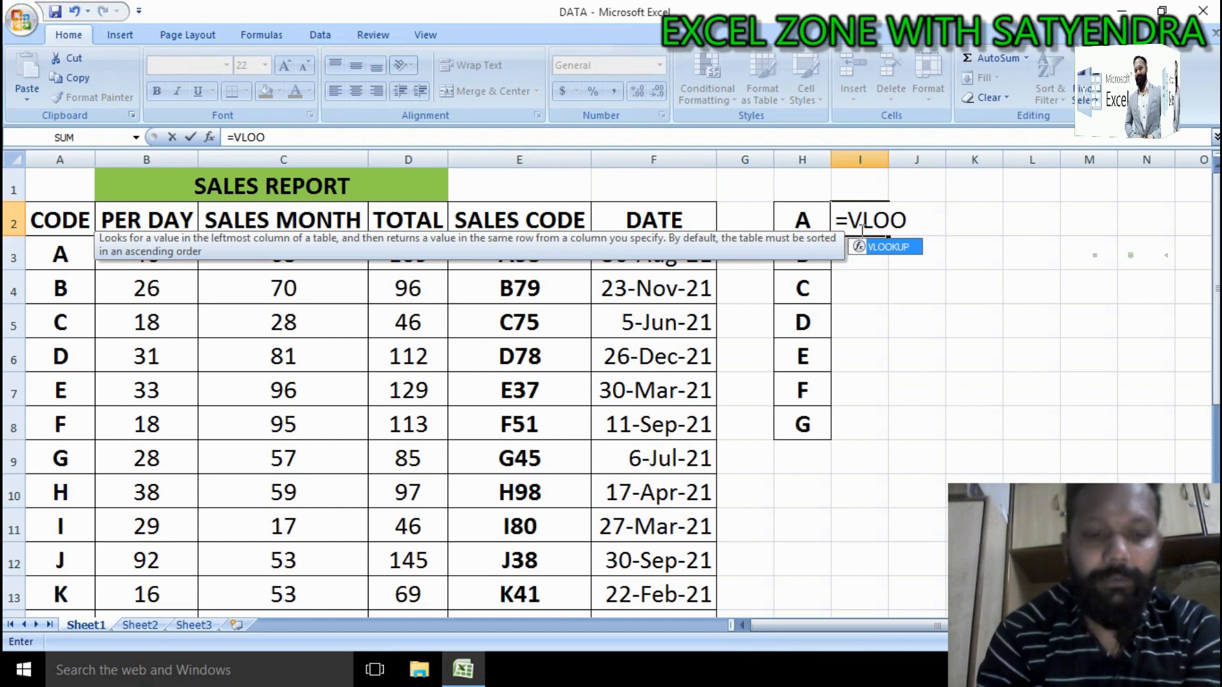
key(Tab)
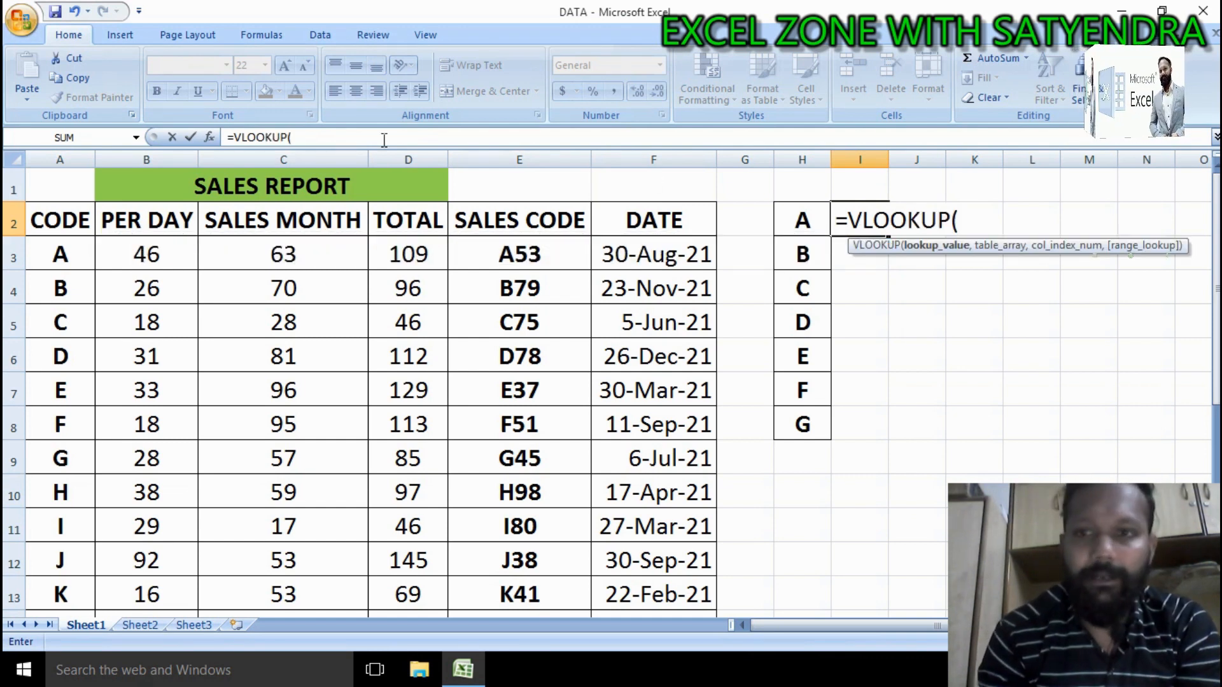
click(213, 140)
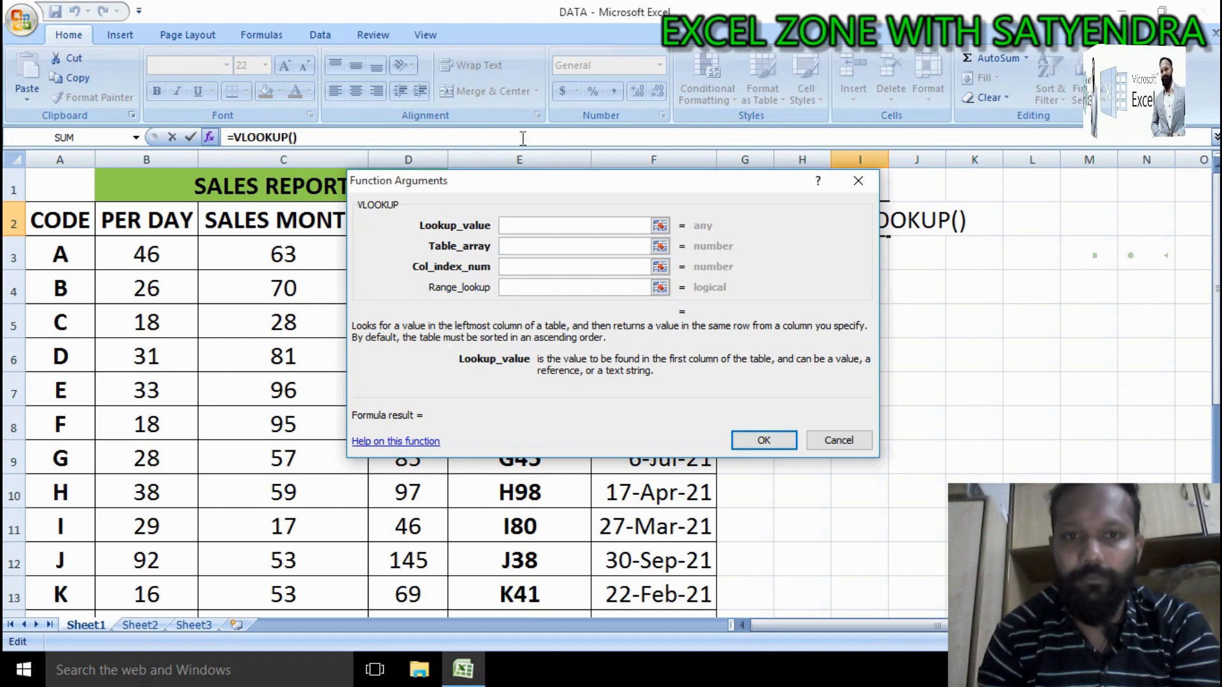
Step: Move the Function Arguments dialog aside and set the lookup value to H2
drag(568, 183, 859, 361)
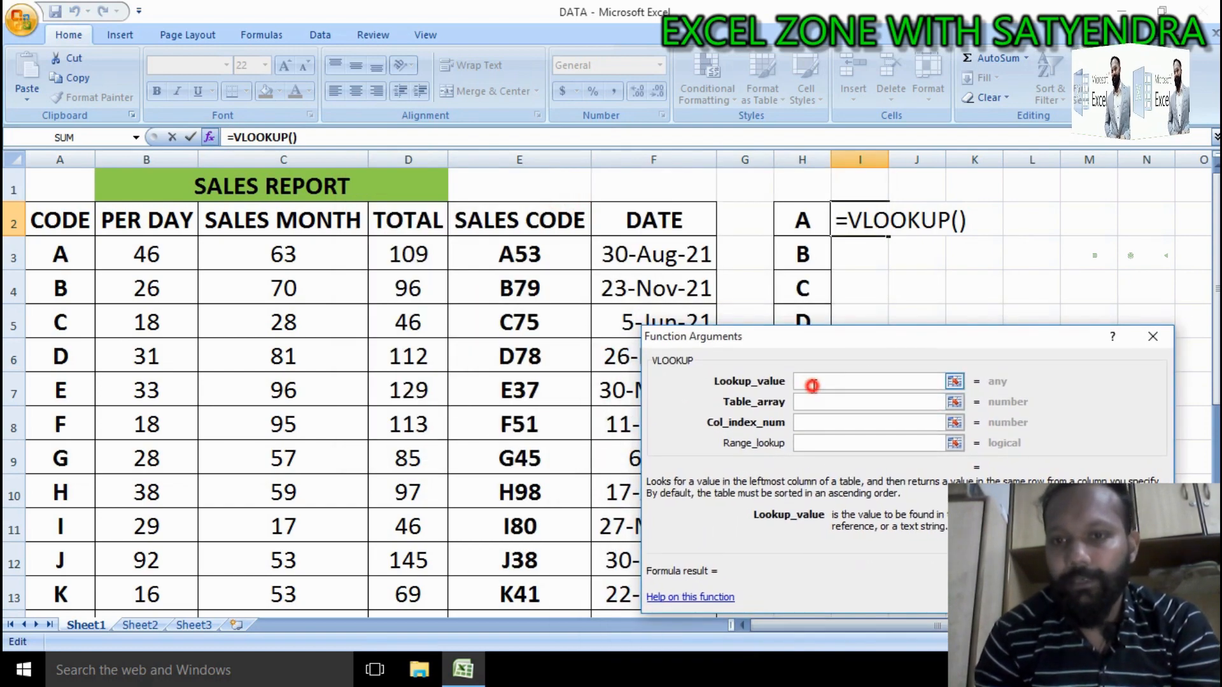
click(808, 220)
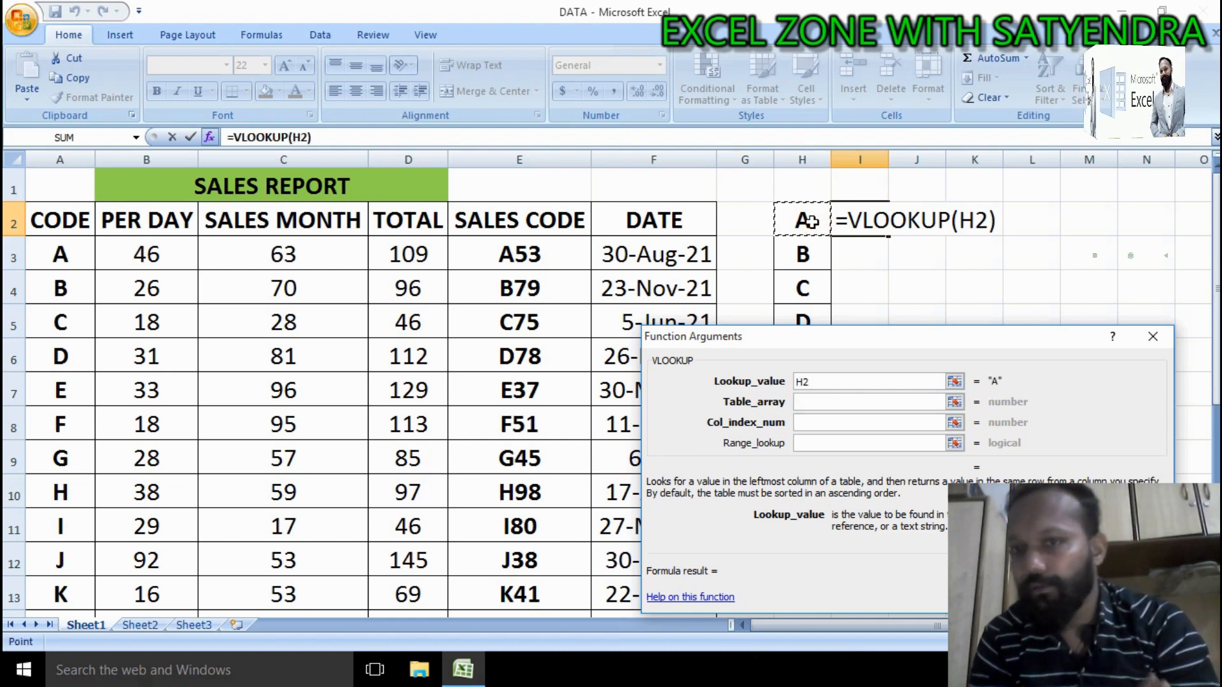
click(808, 408)
click(809, 404)
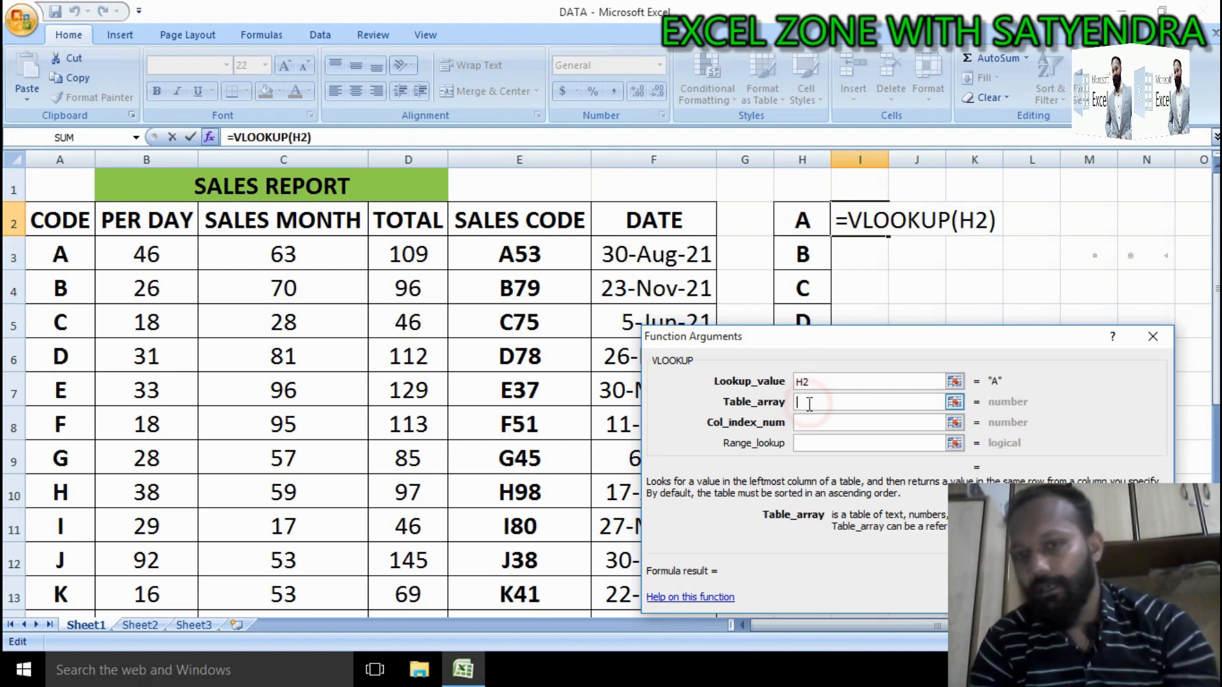
Step: Set the table array to the data range A3:D24
click(60, 258)
drag(60, 257, 389, 257)
key(ctrl+Down)
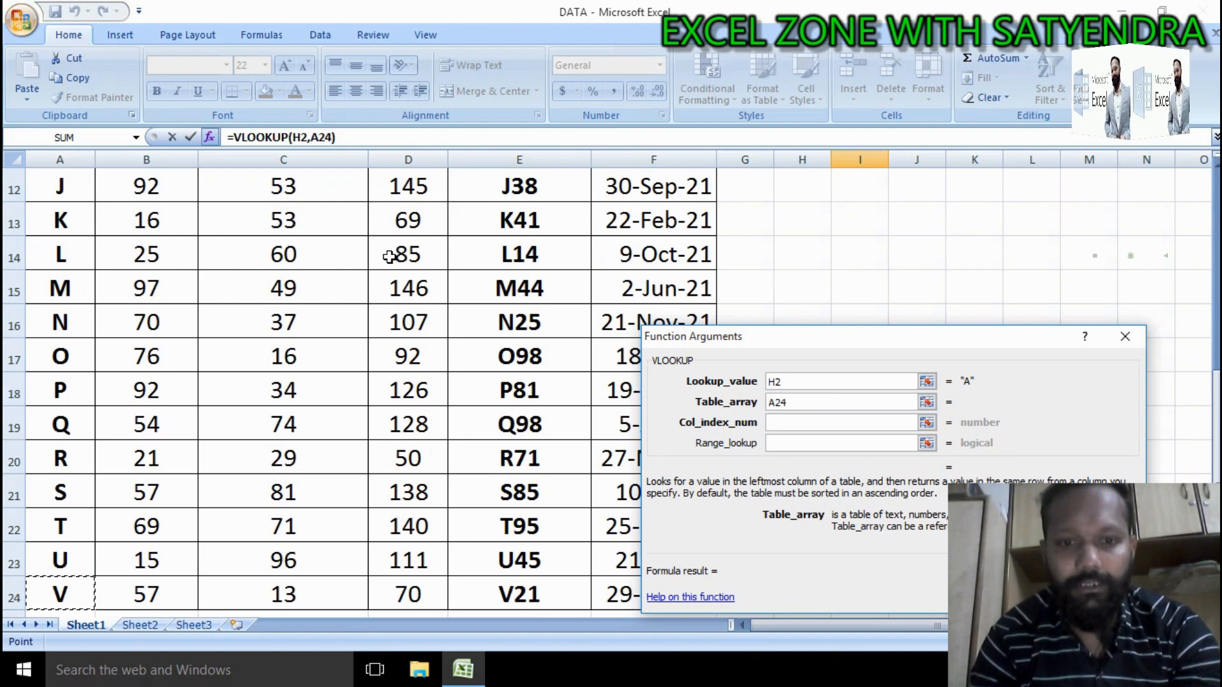
key(Down)
key(Up)
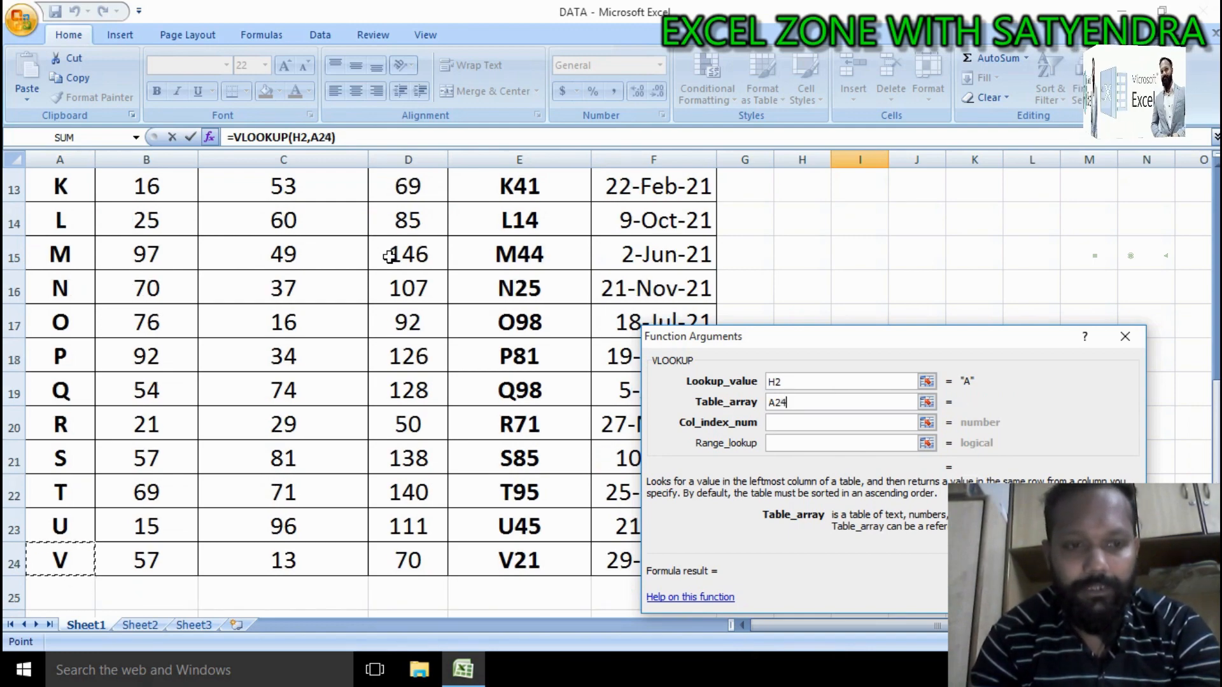
key(ctrl+Up)
key(Down)
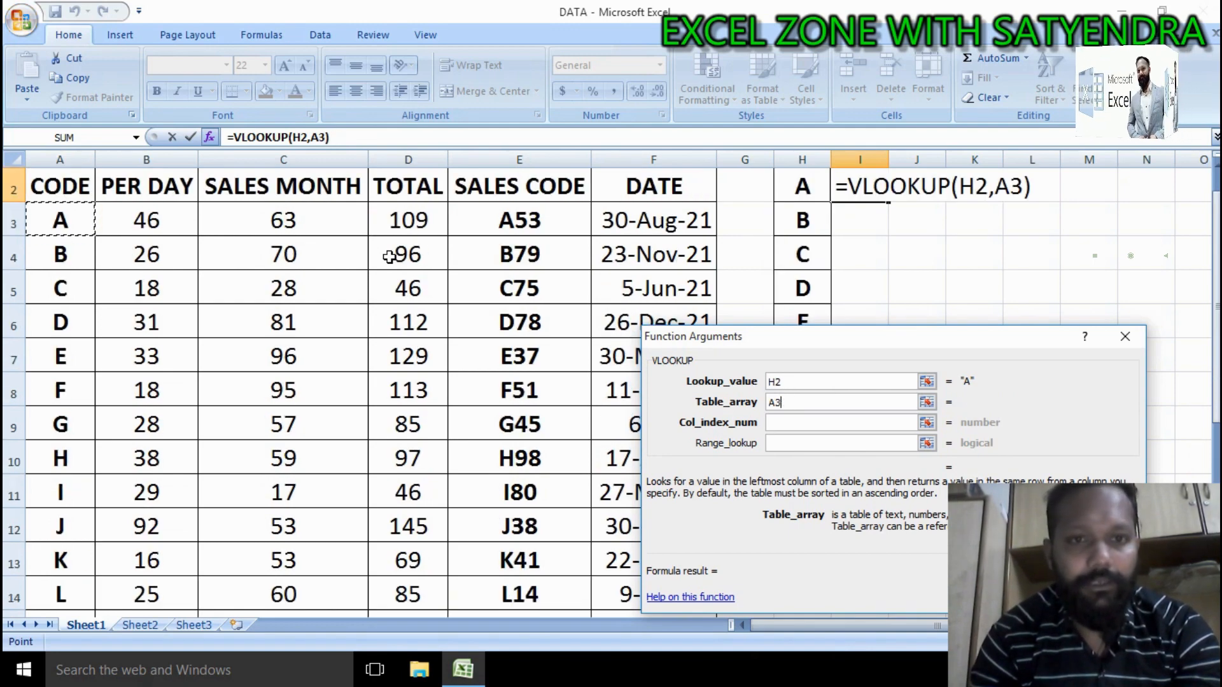
key(shift+Right)
key(shift+Right)
key(shift+Right)
key(shift+Right)
key(shift+Left)
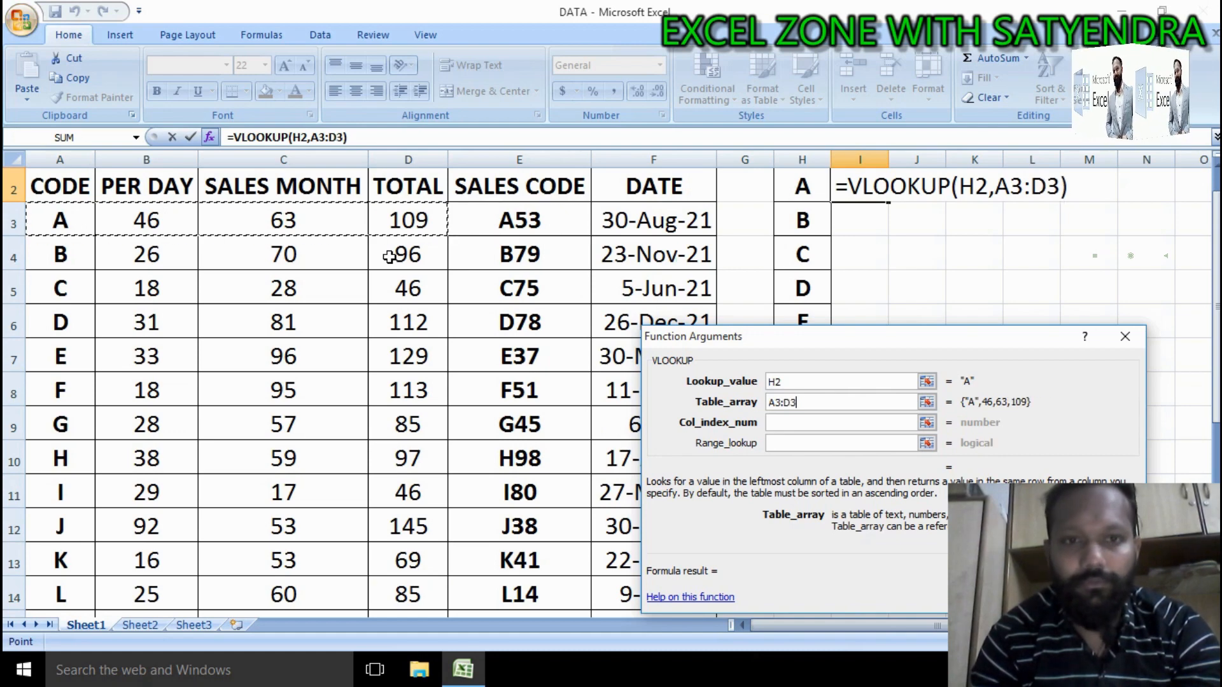
key(ctrl+shift+Down)
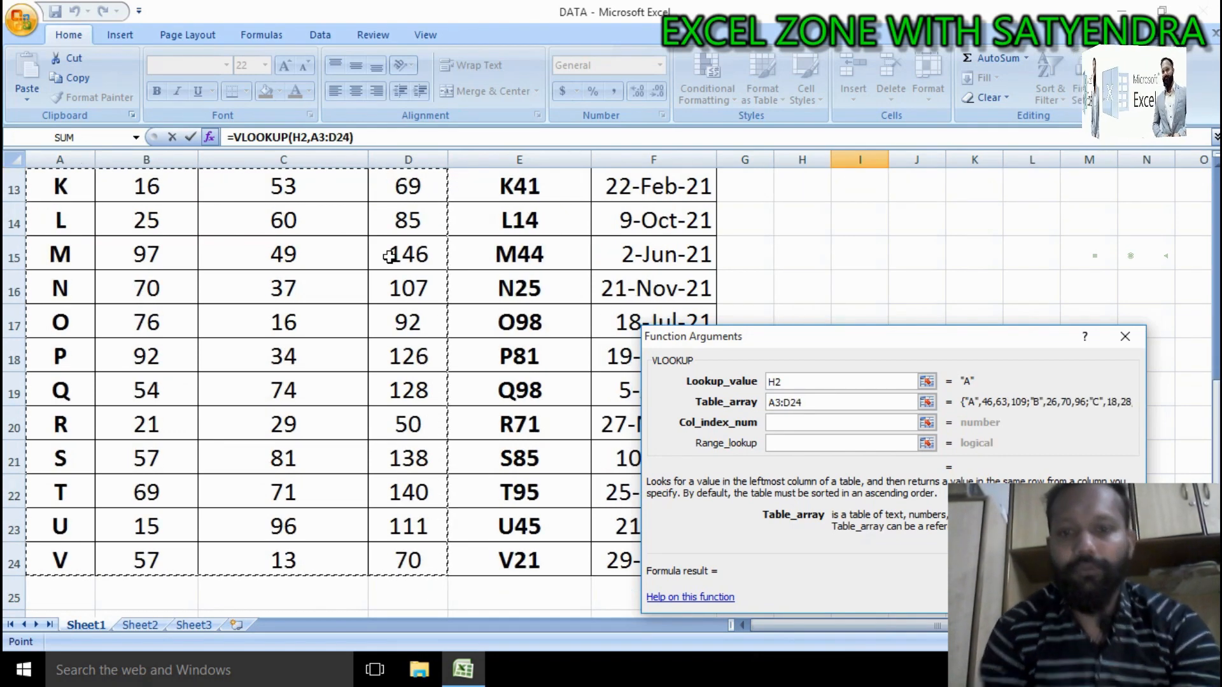
Step: Enter 4 as the column index number and 0 as the range lookup
click(785, 422)
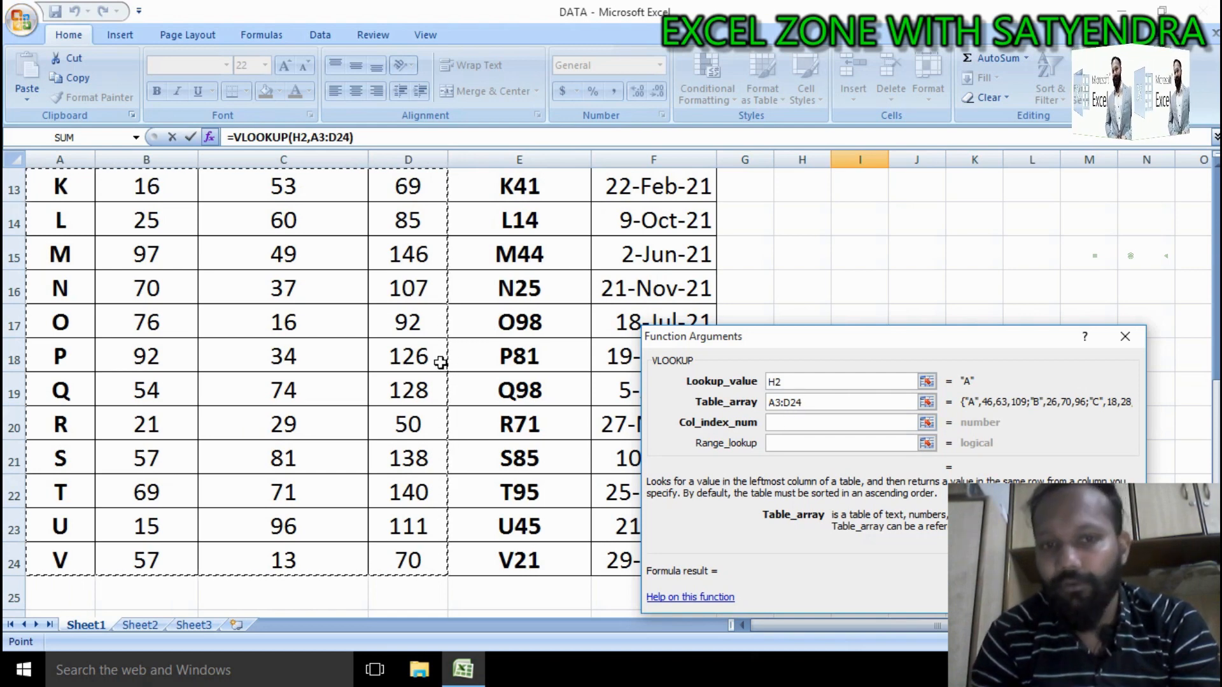
click(815, 425)
text(4)
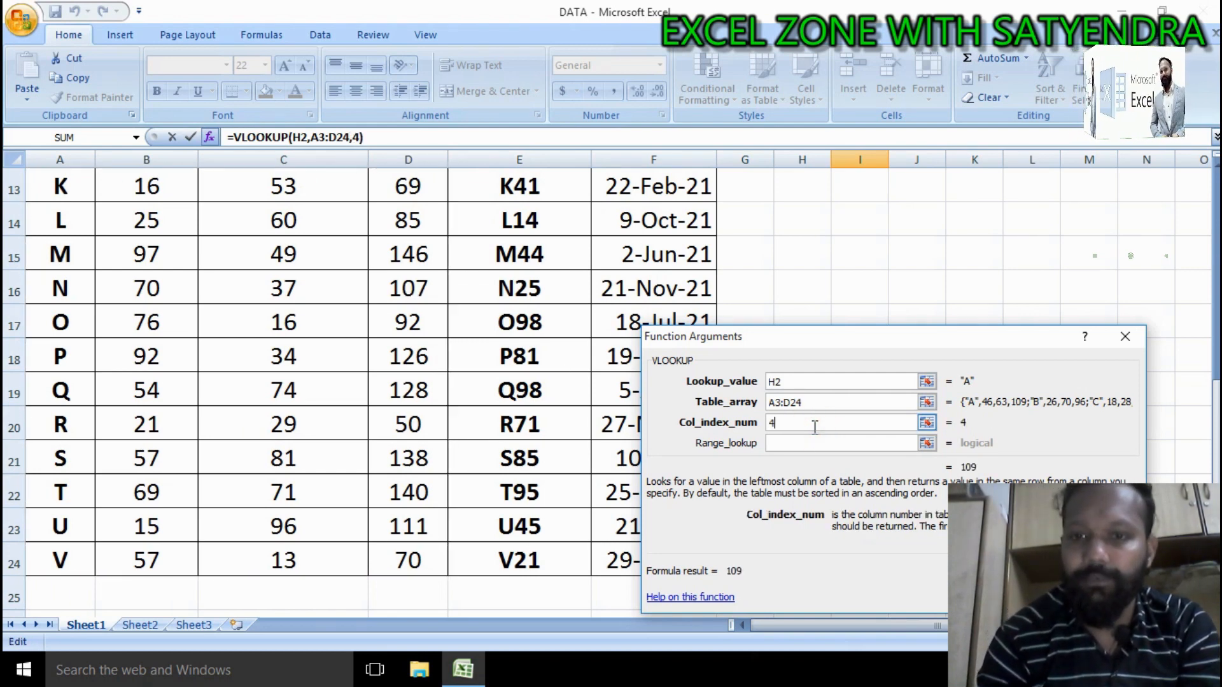
click(802, 441)
text(0)
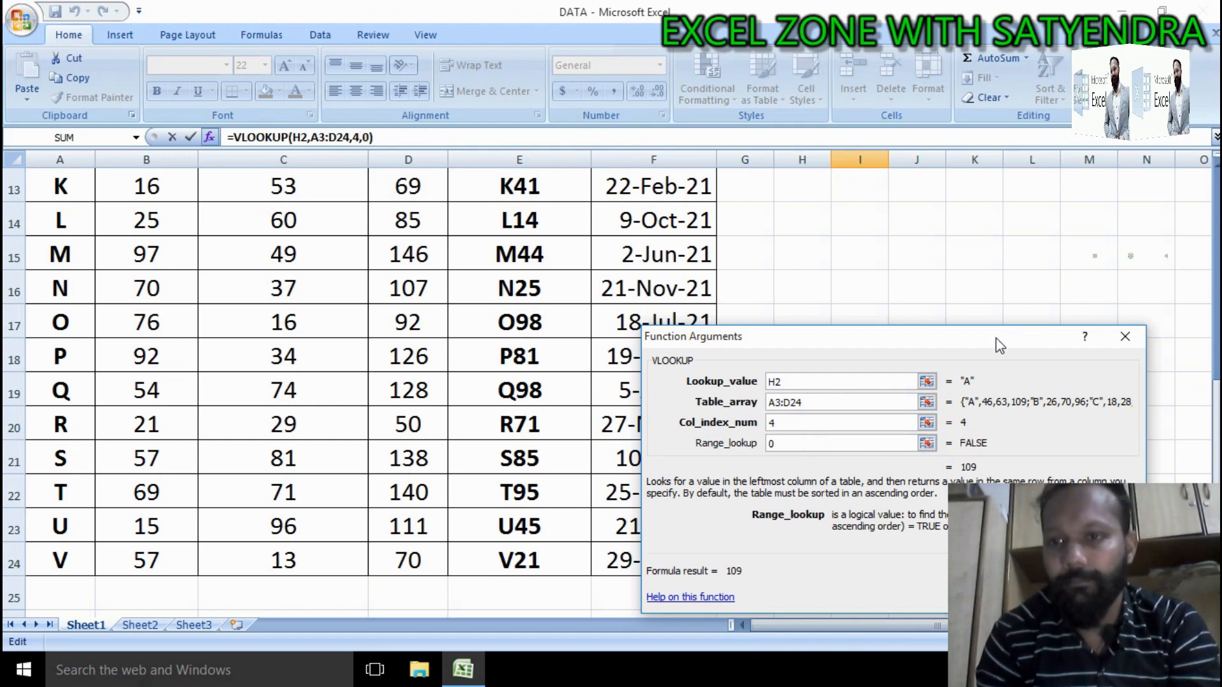
Step: Confirm the VLOOKUP in I2 and fill it down through I8
drag(996, 337, 843, 220)
click(877, 479)
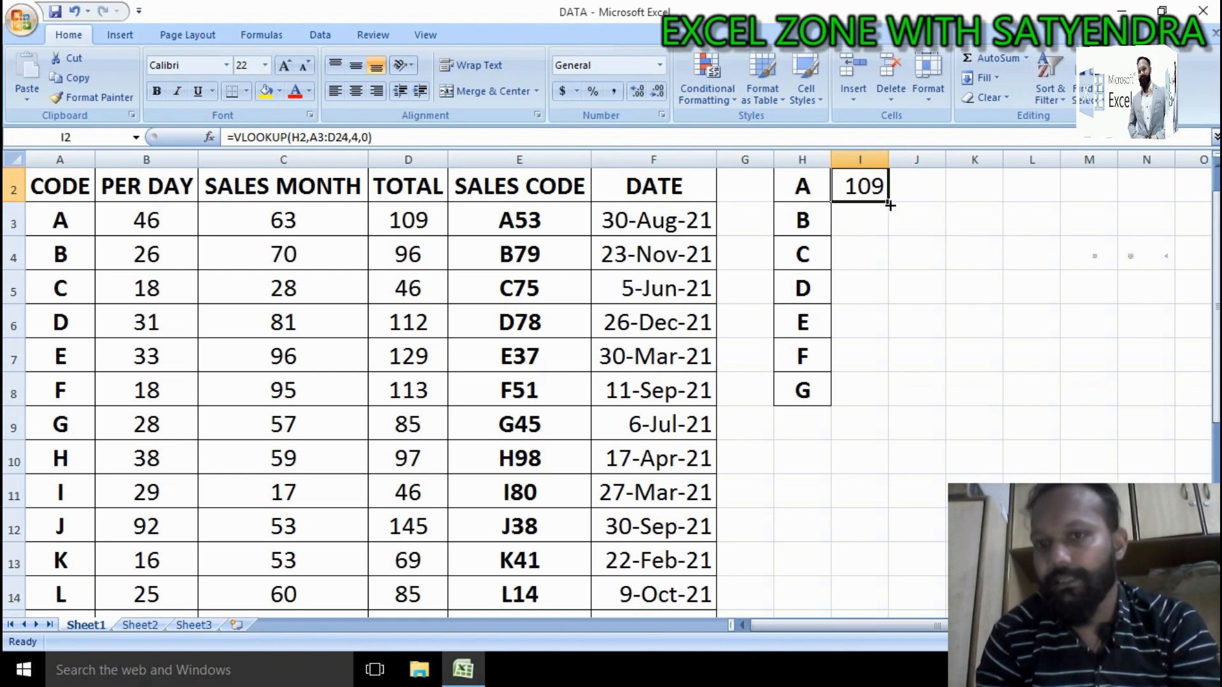
drag(889, 203, 887, 417)
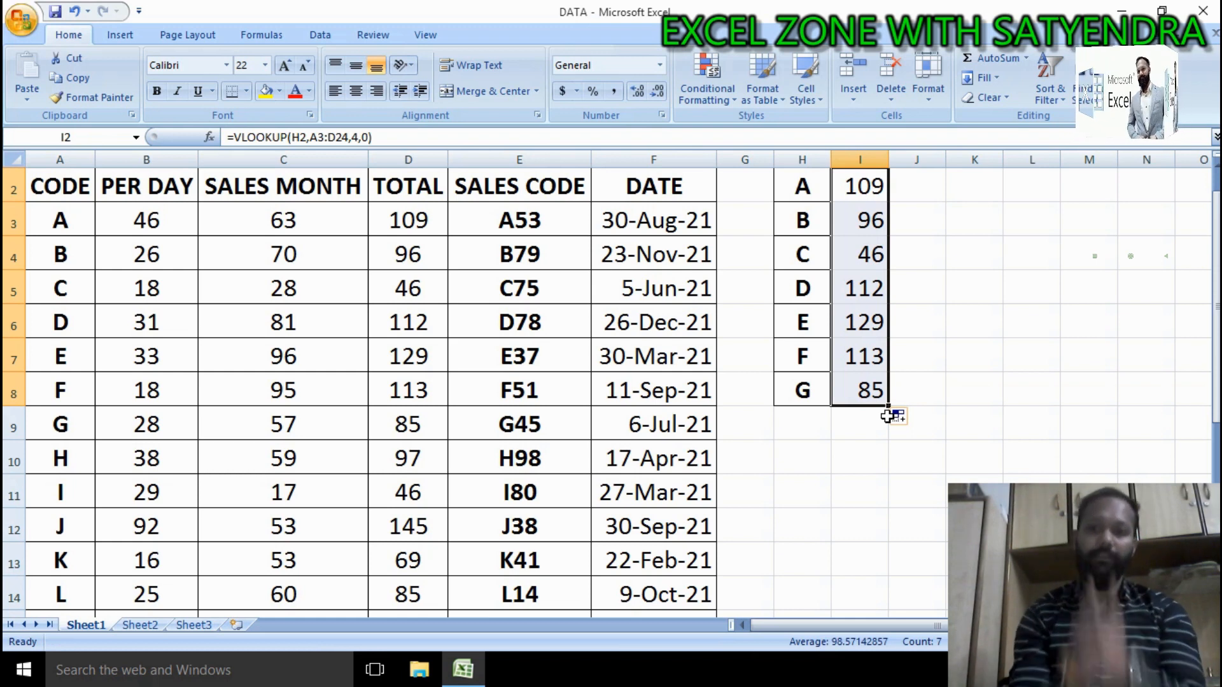
Step: Clear the contents of column I and reselect I2
click(874, 162)
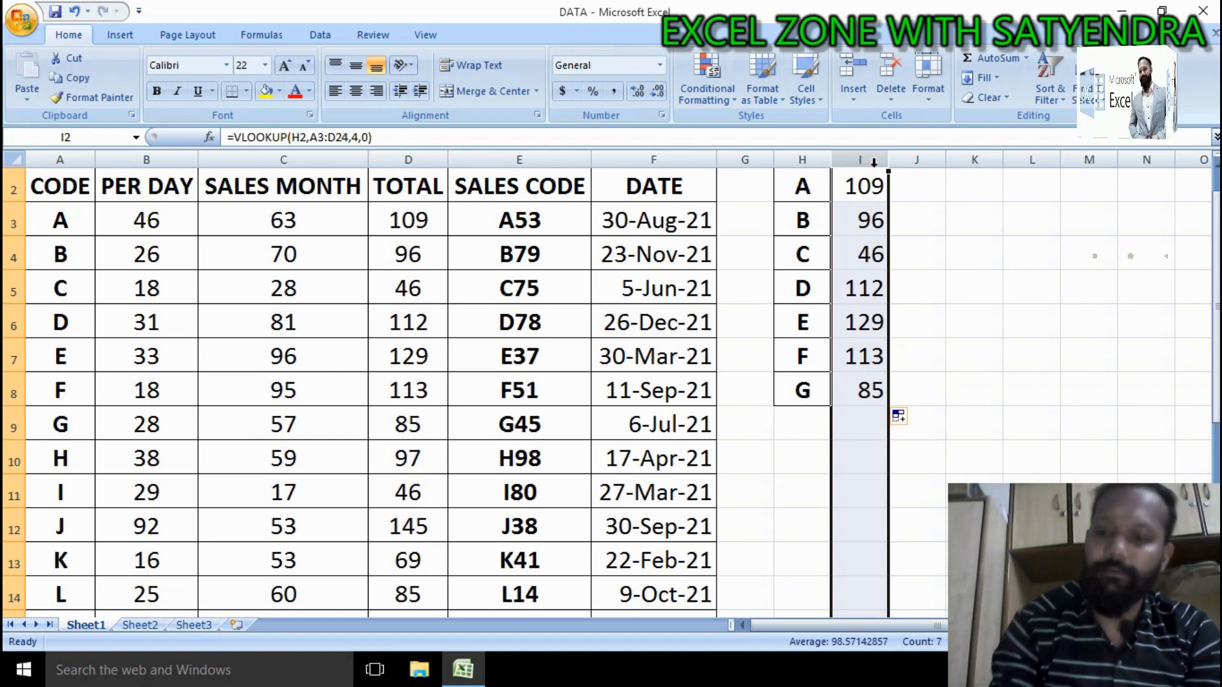
key(Delete)
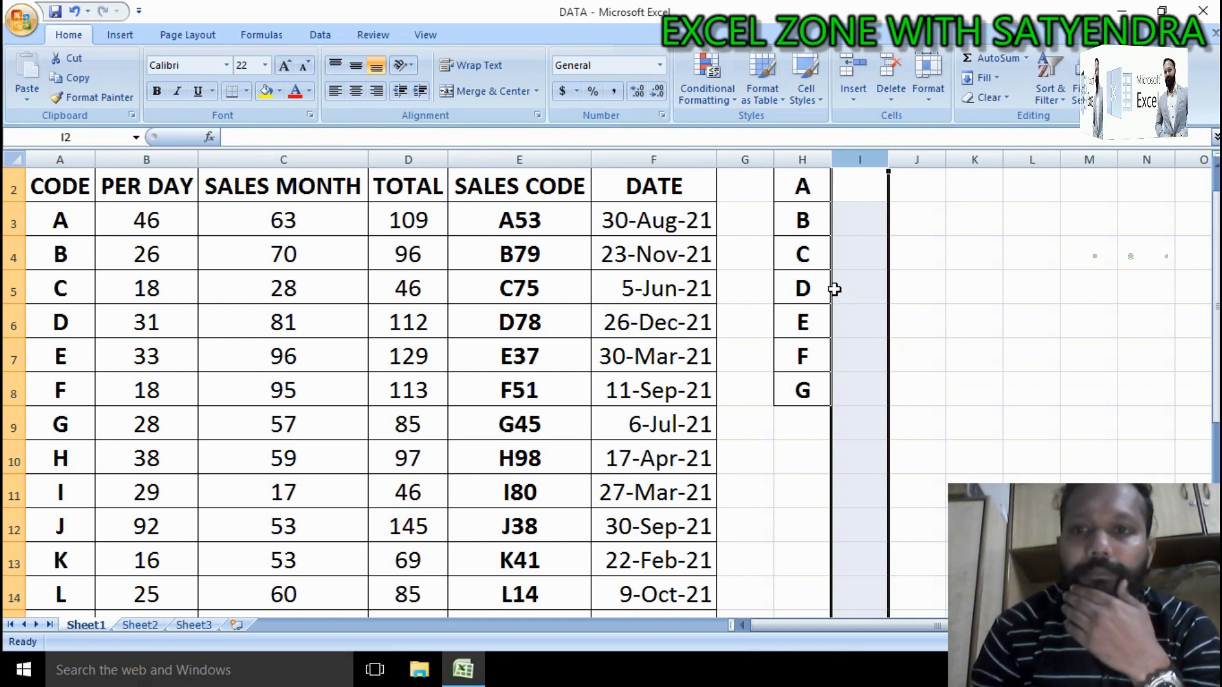
scroll(1215, 333, up, 1)
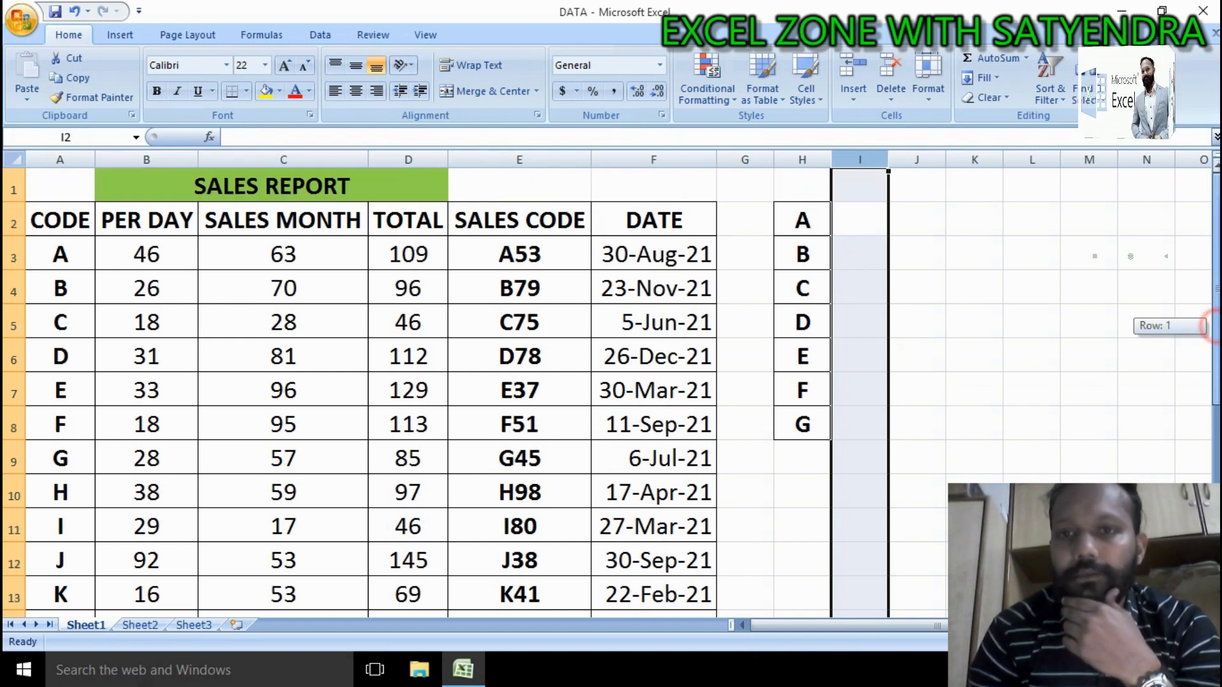
click(881, 228)
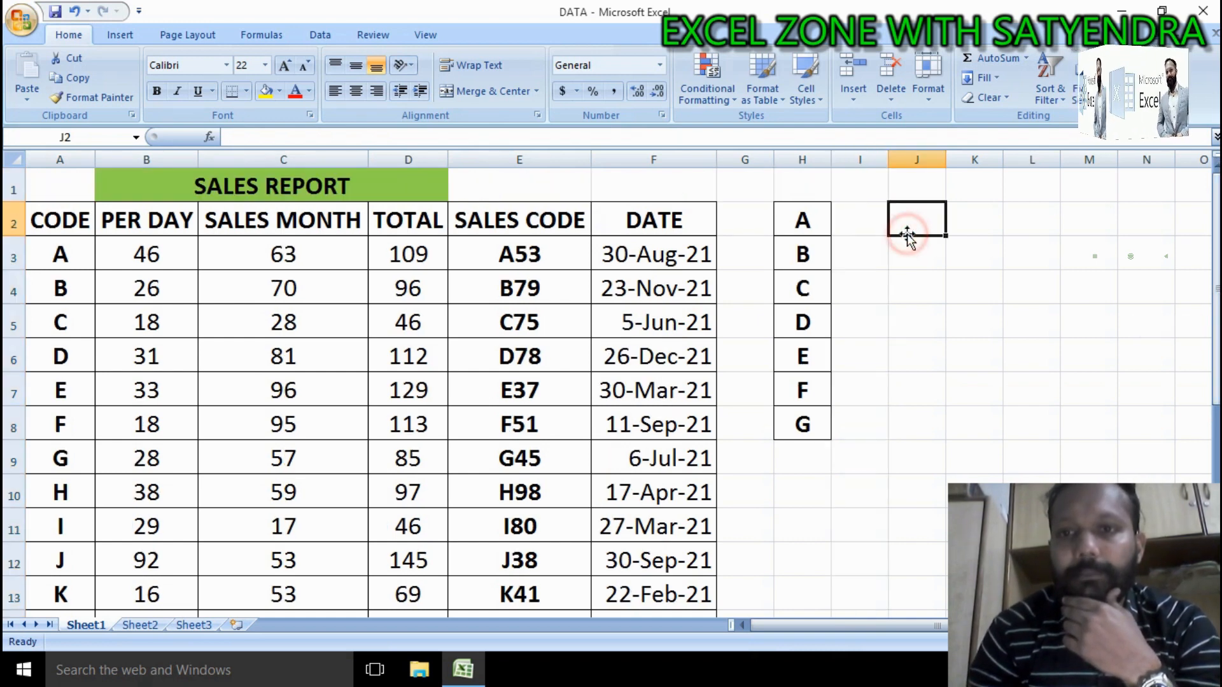
drag(809, 222, 815, 429)
click(870, 236)
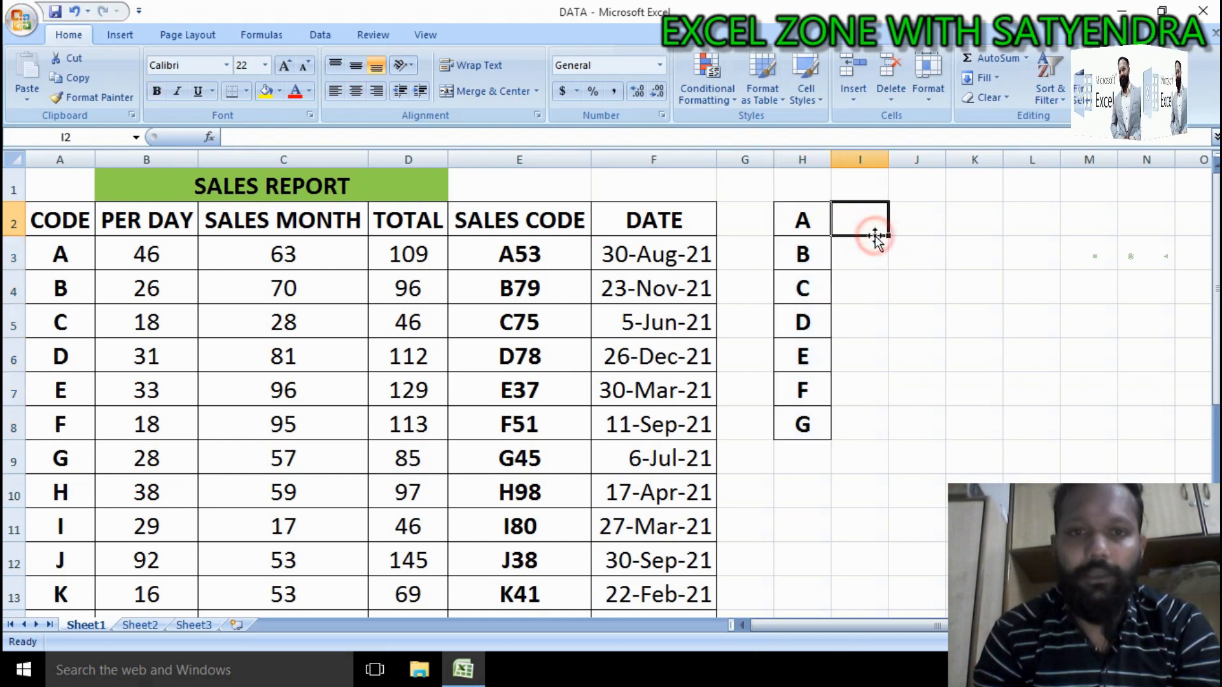
drag(513, 220, 562, 231)
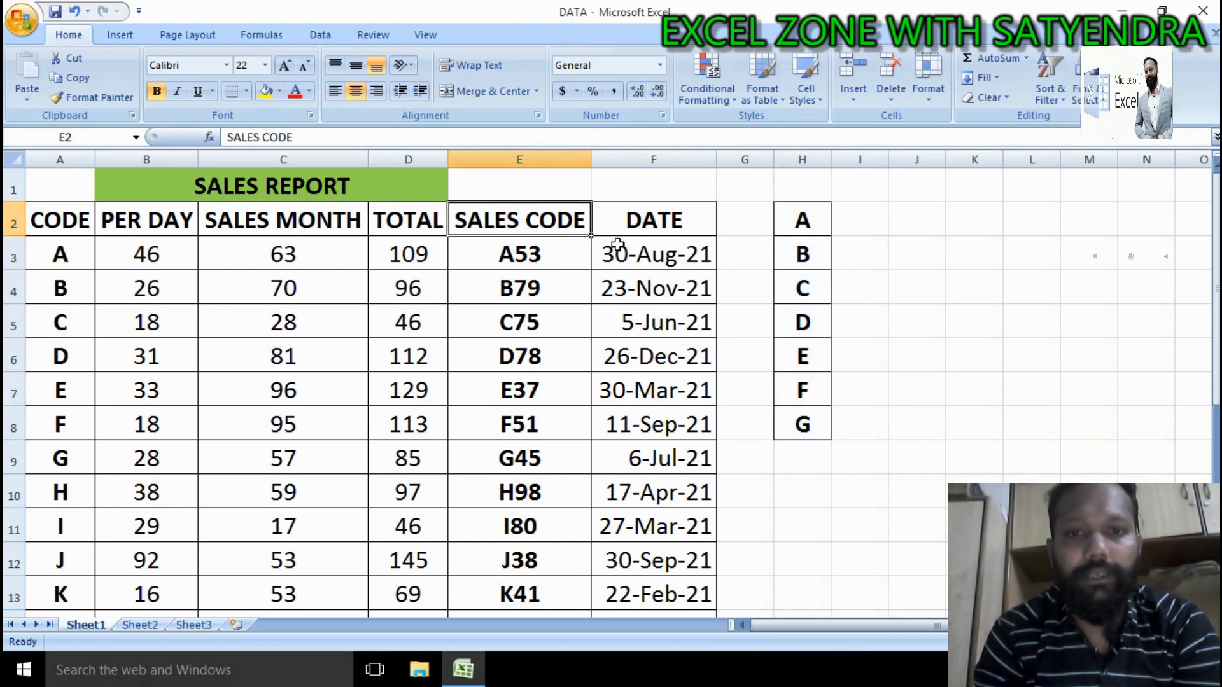
click(584, 254)
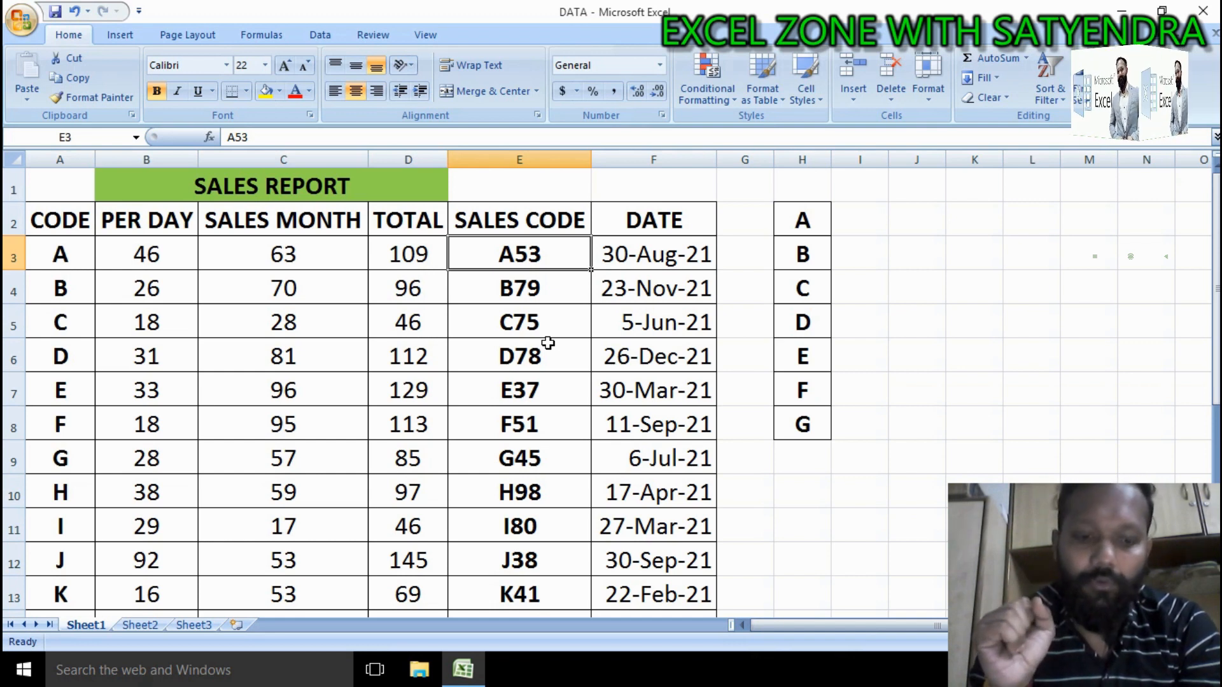
key(alt)
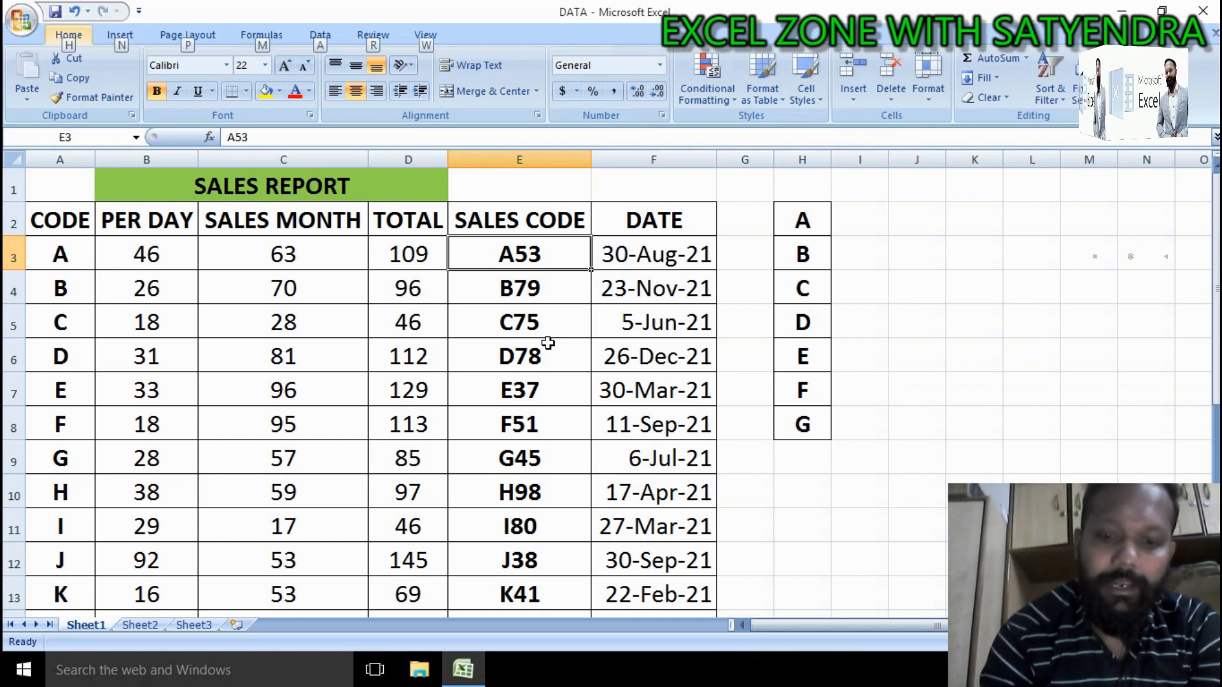
key(m)
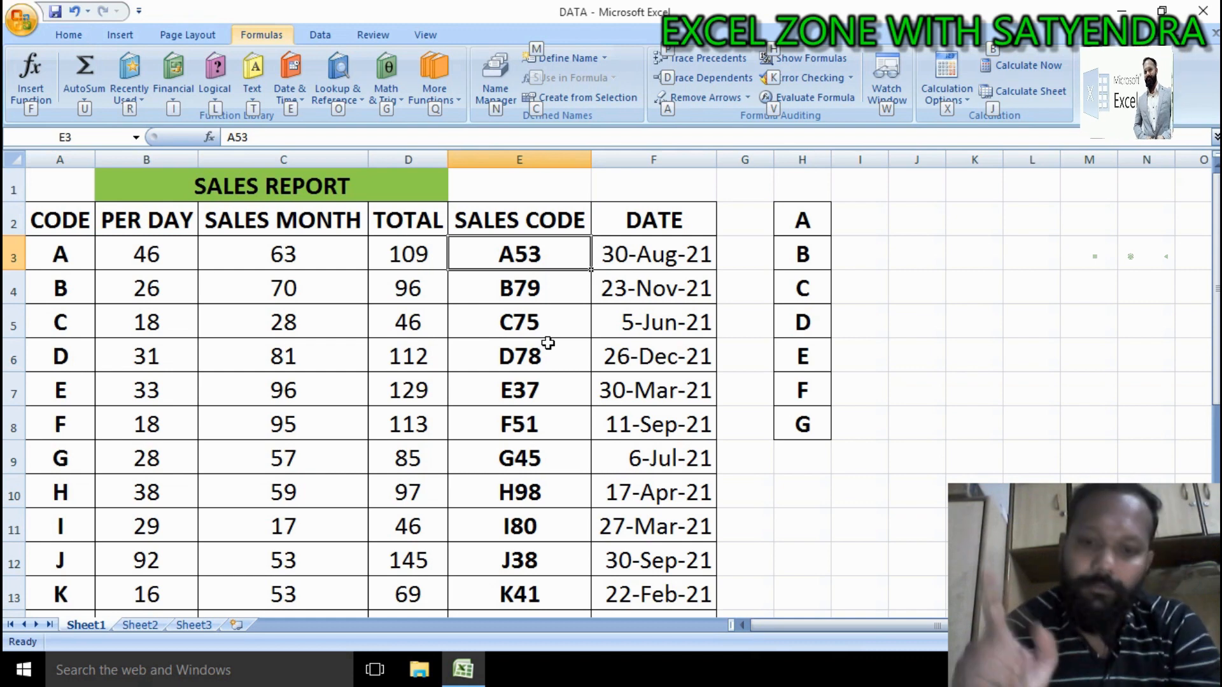
key(o)
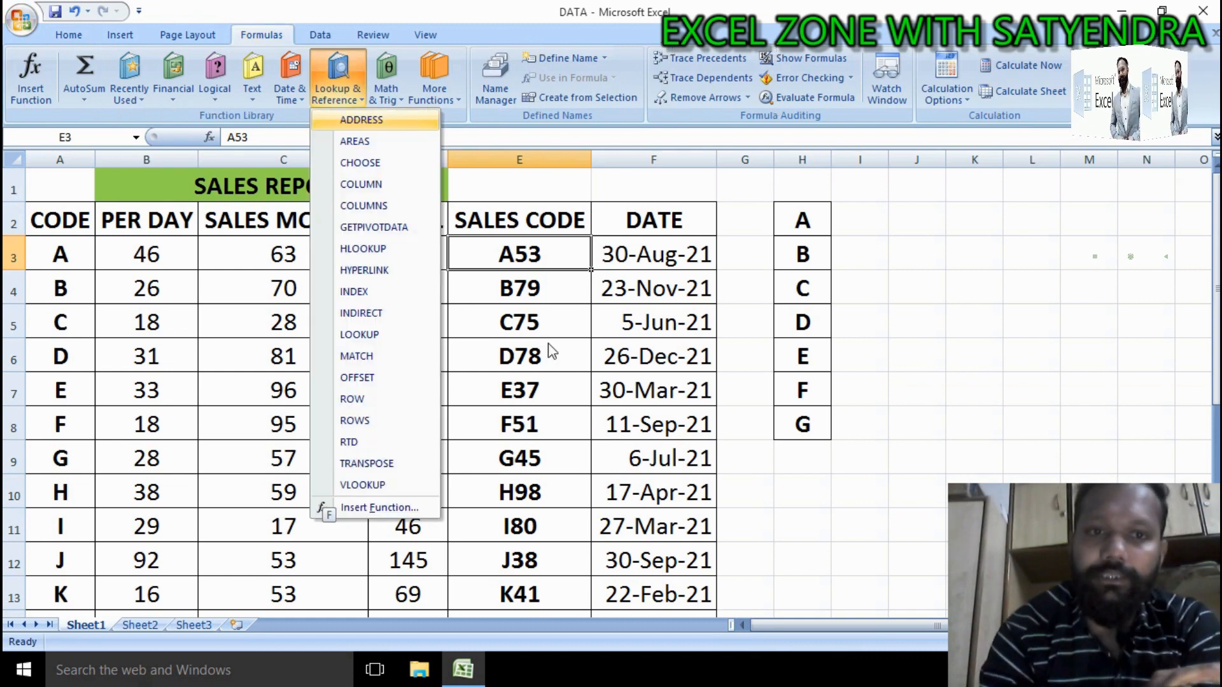
key(Up)
key(Up)
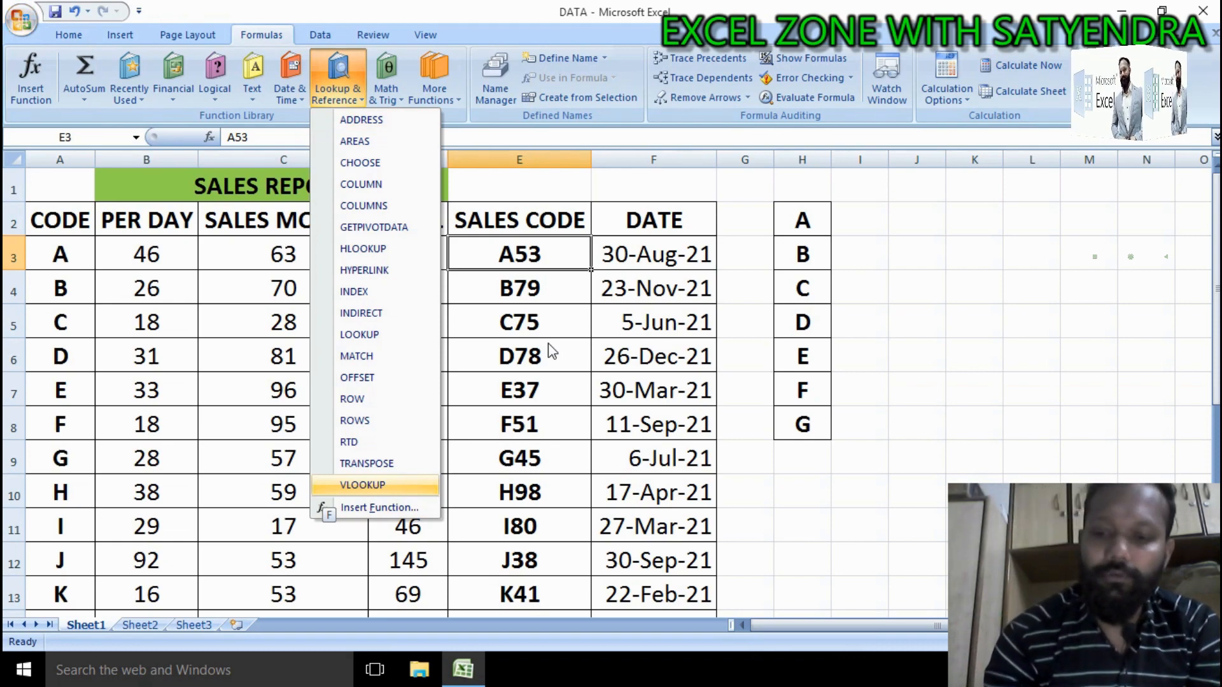
key(Return)
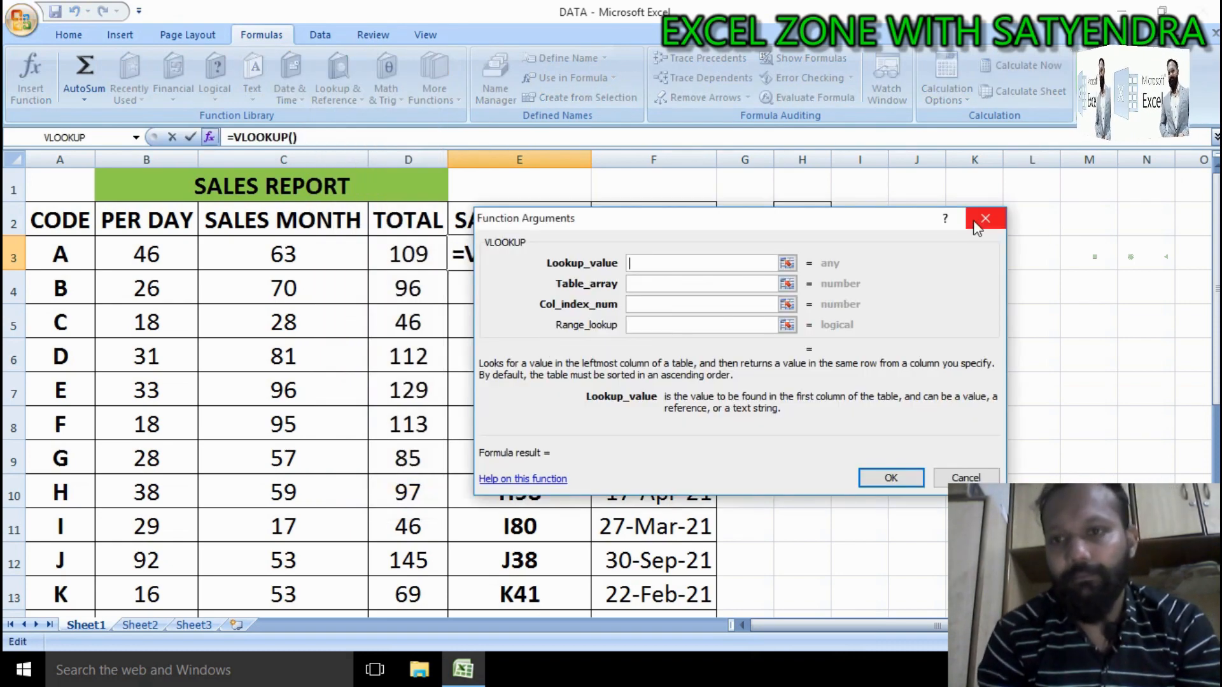
click(977, 226)
click(884, 220)
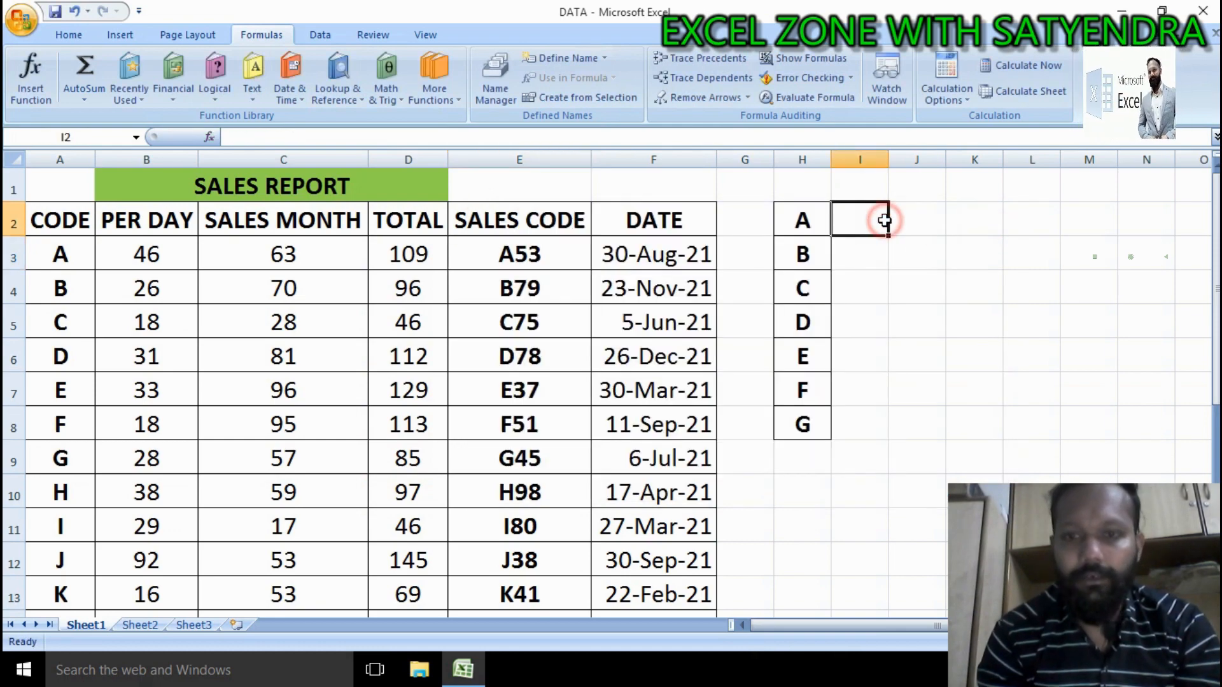
key(alt)
key(m)
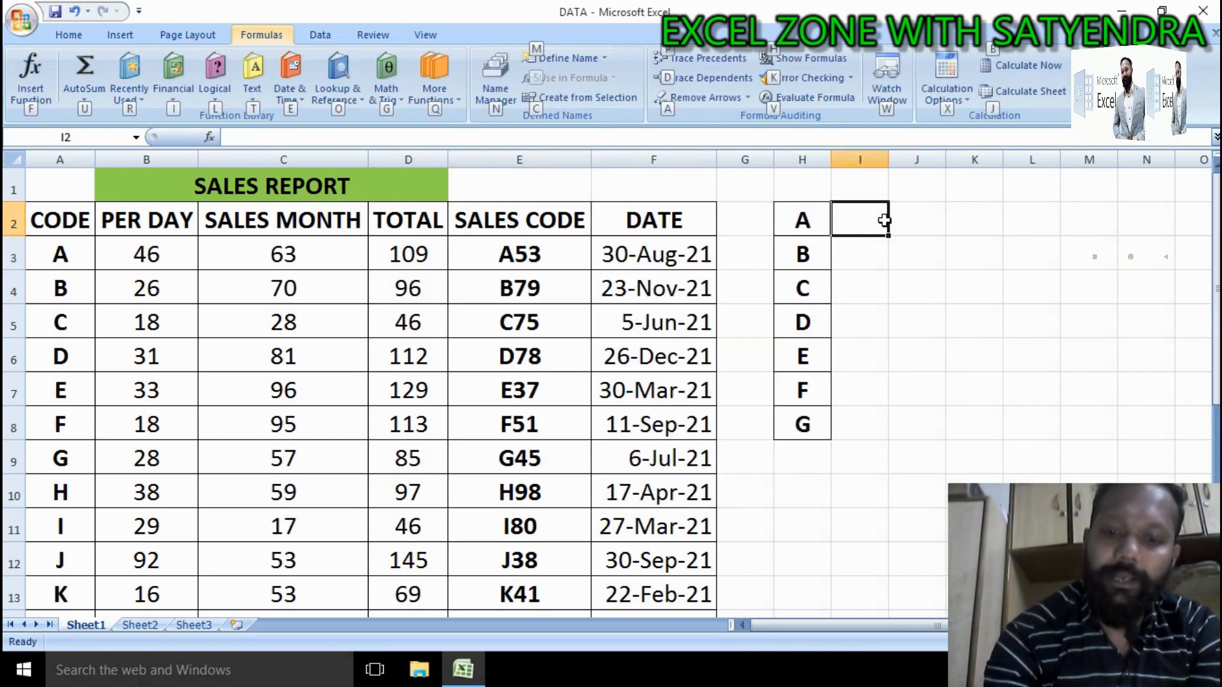
key(o)
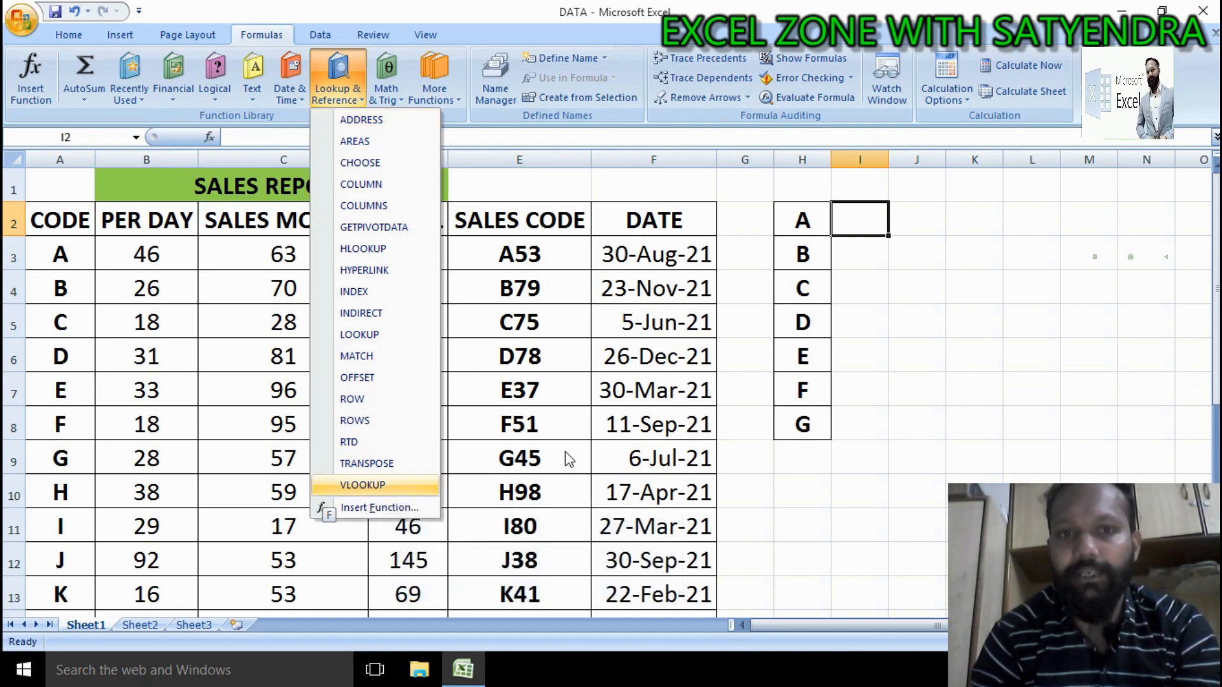
click(832, 237)
key(alt)
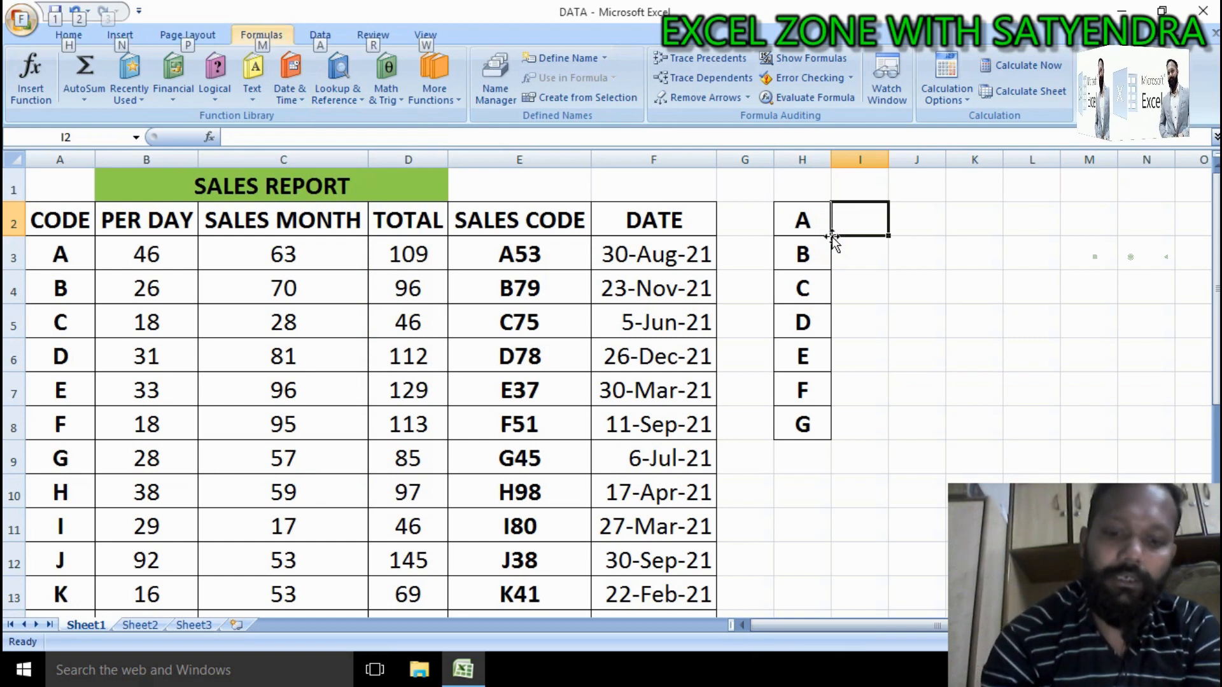
key(m)
key(o)
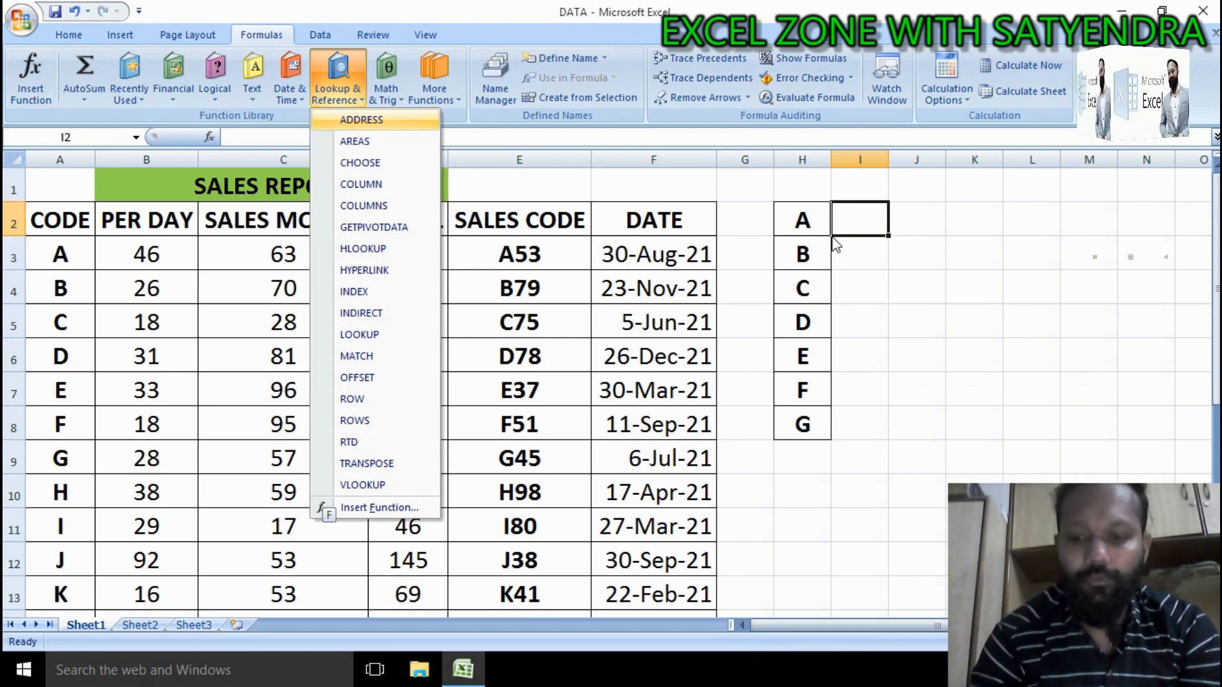
key(Up)
key(Up)
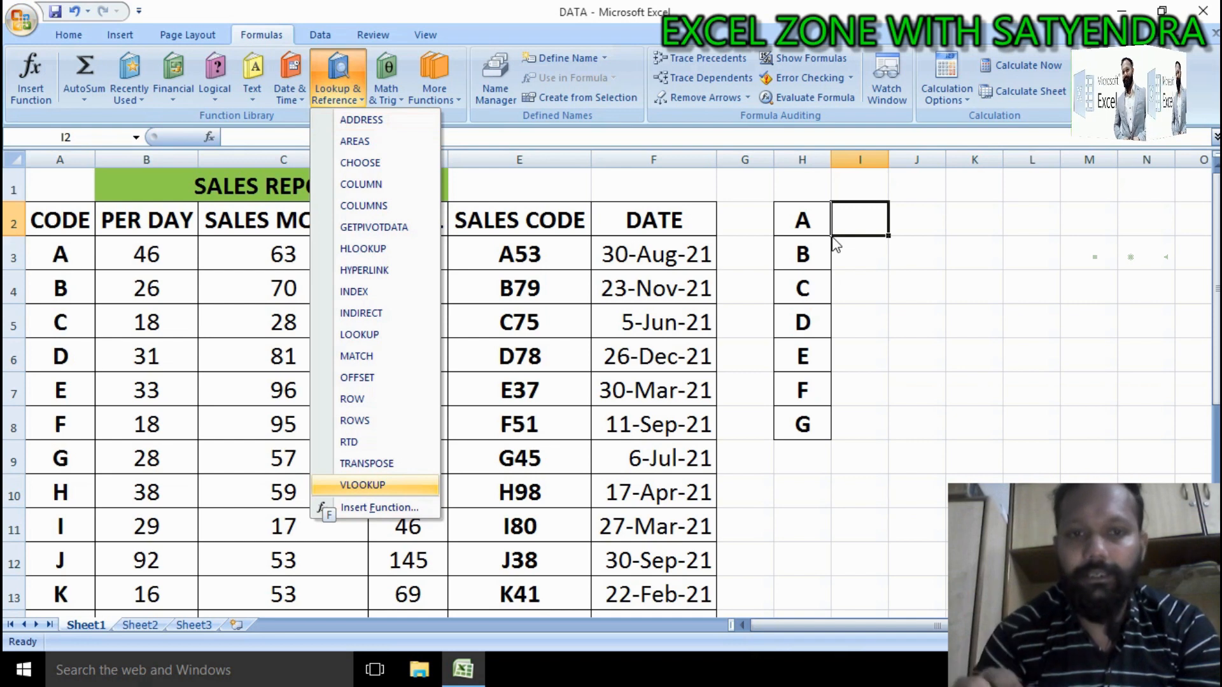
click(868, 246)
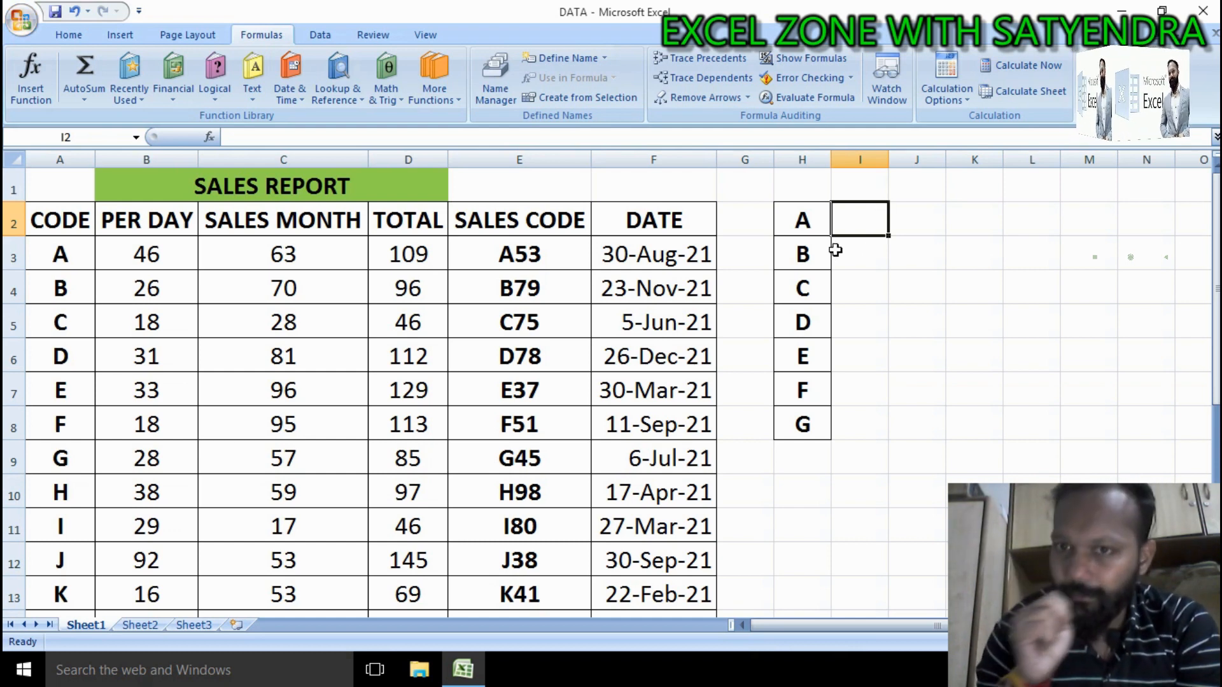
double_click(866, 226)
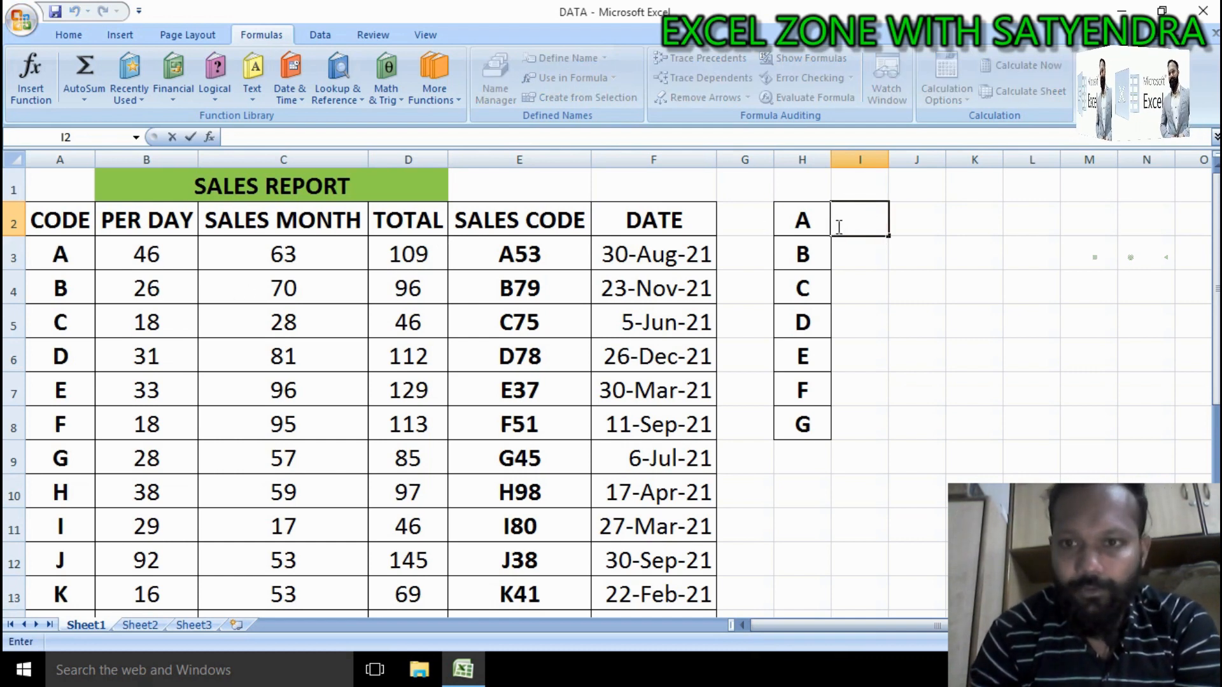
click(840, 277)
click(853, 212)
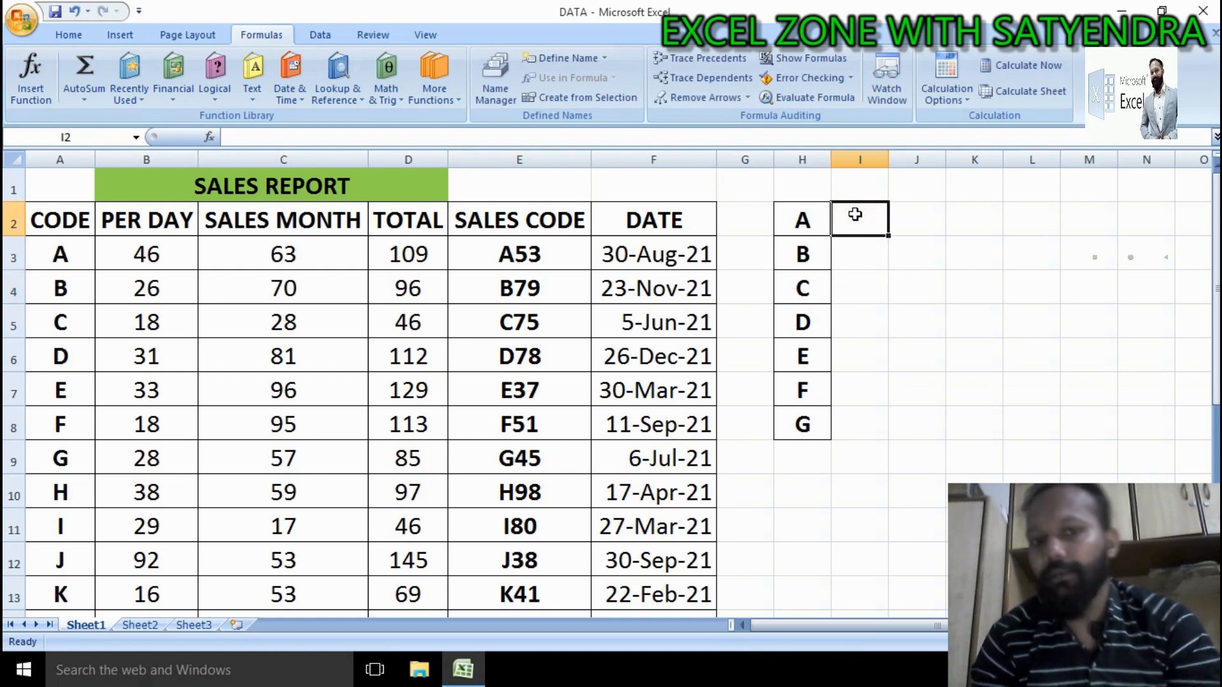
click(417, 261)
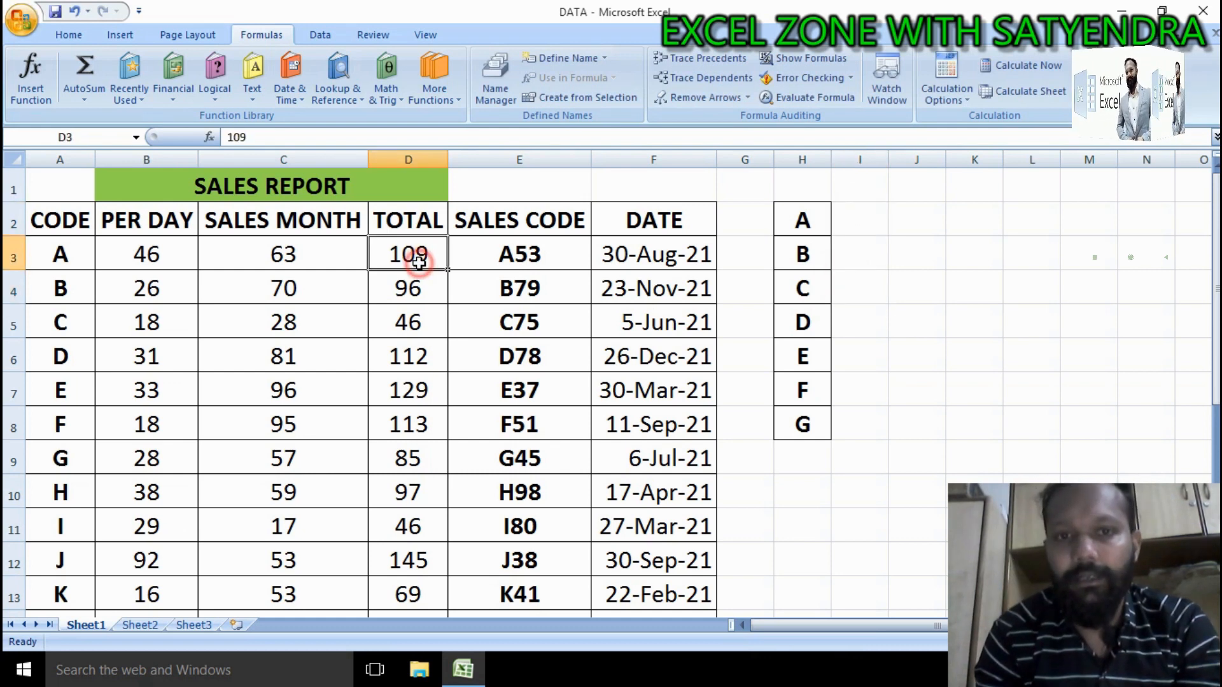
Step: Inspect the PER DAY, SALES MONTH and TOTAL values for code A in row 3
click(146, 254)
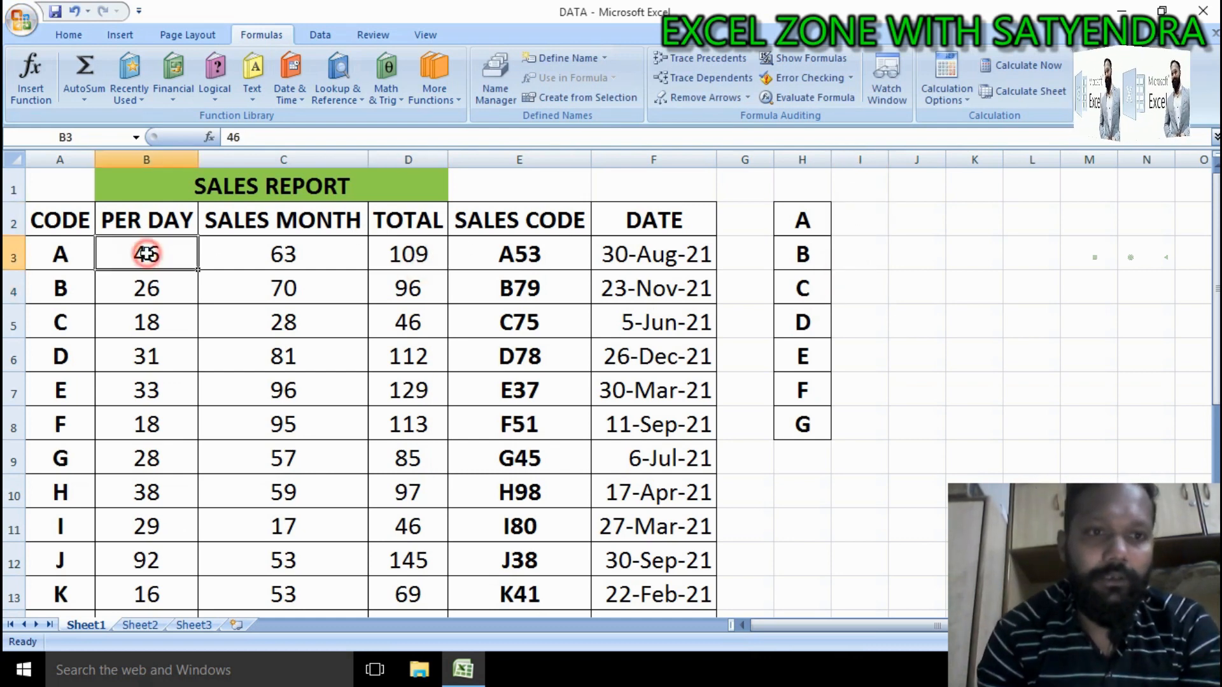
click(283, 254)
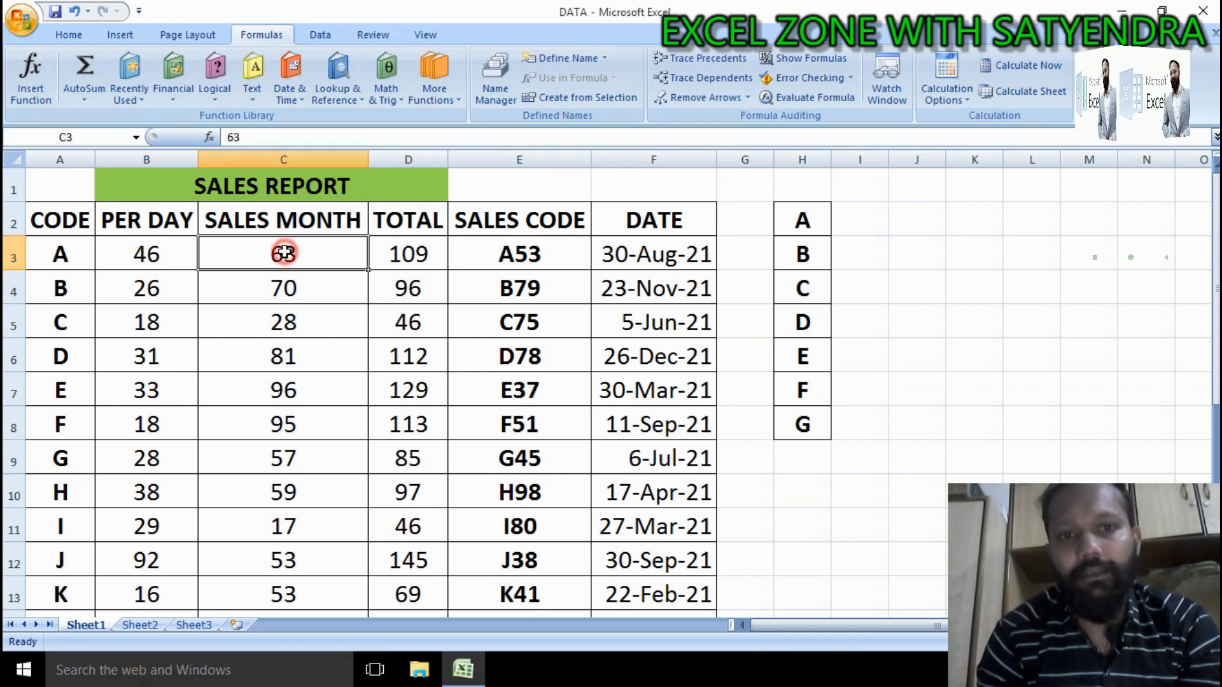
click(396, 250)
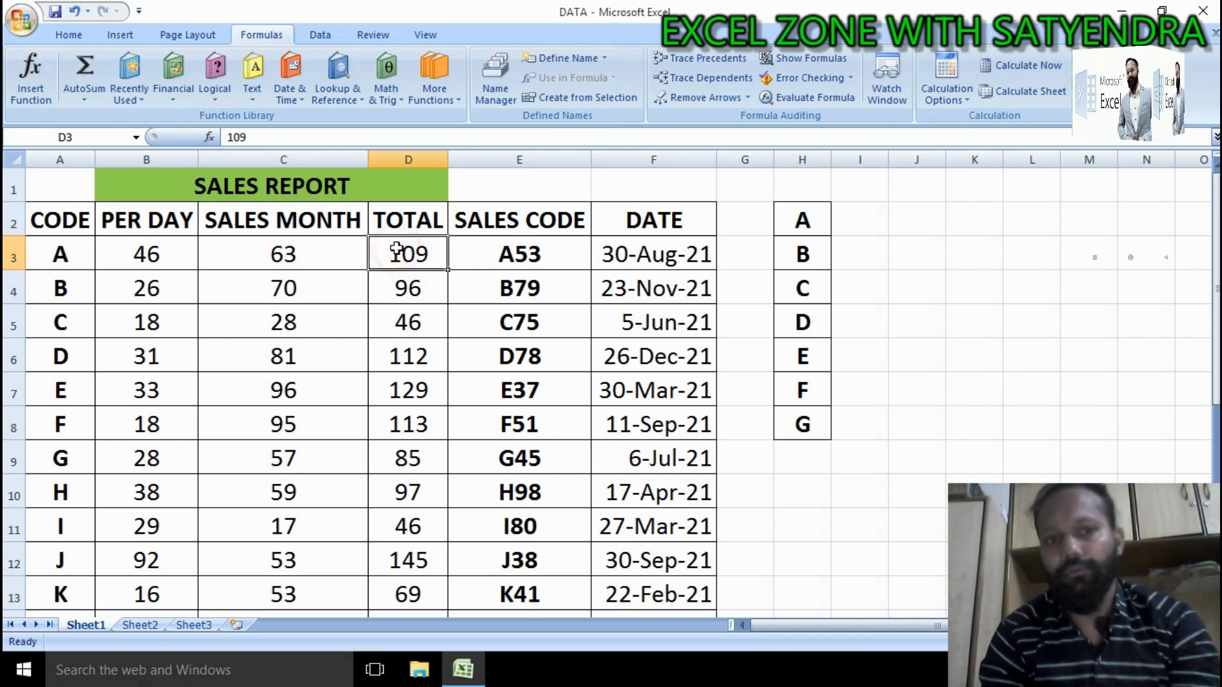
click(859, 218)
drag(858, 218, 969, 217)
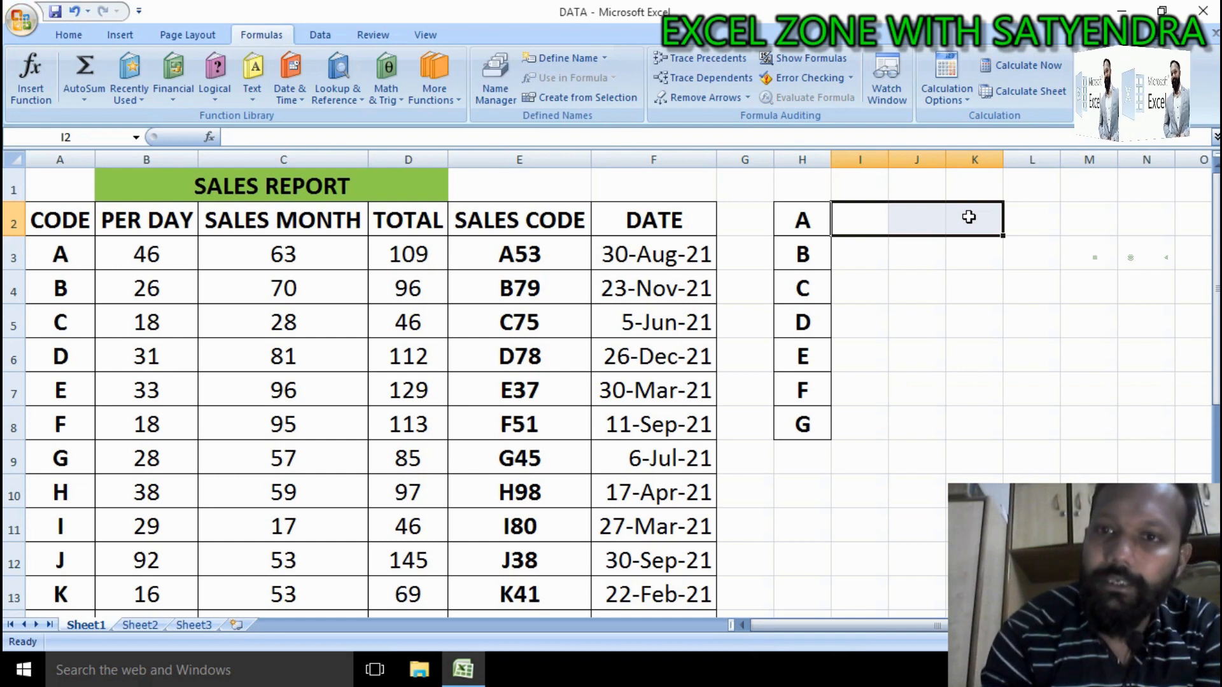
text(=)
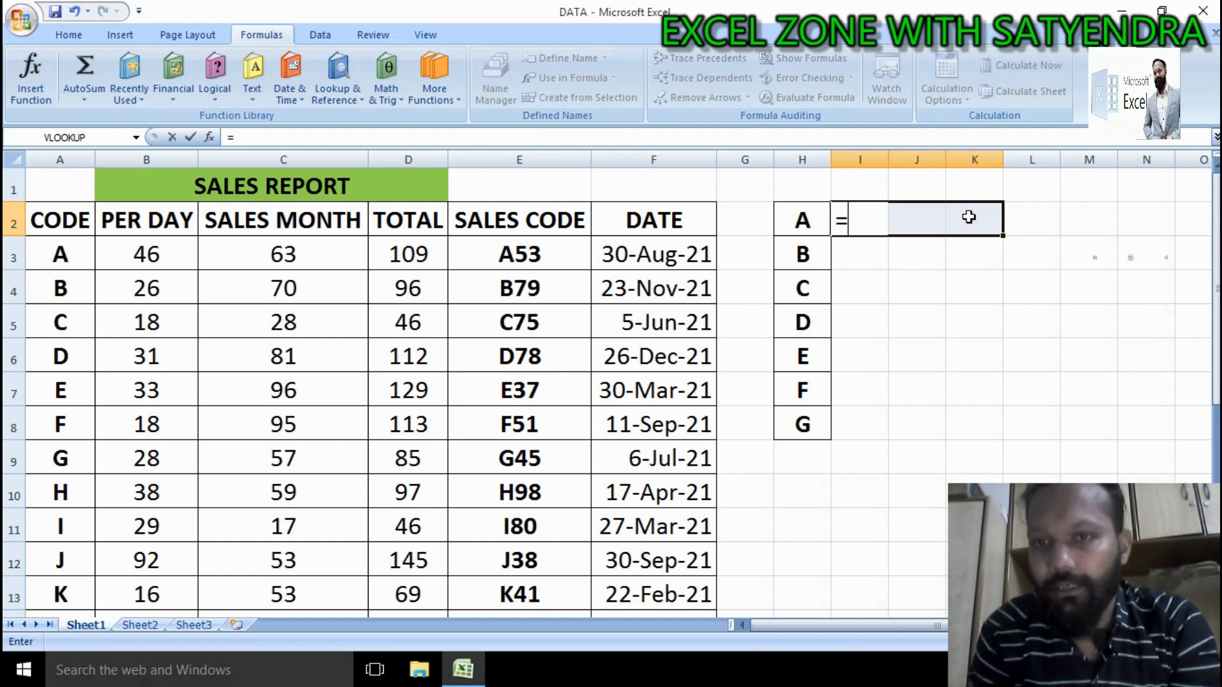
click(901, 251)
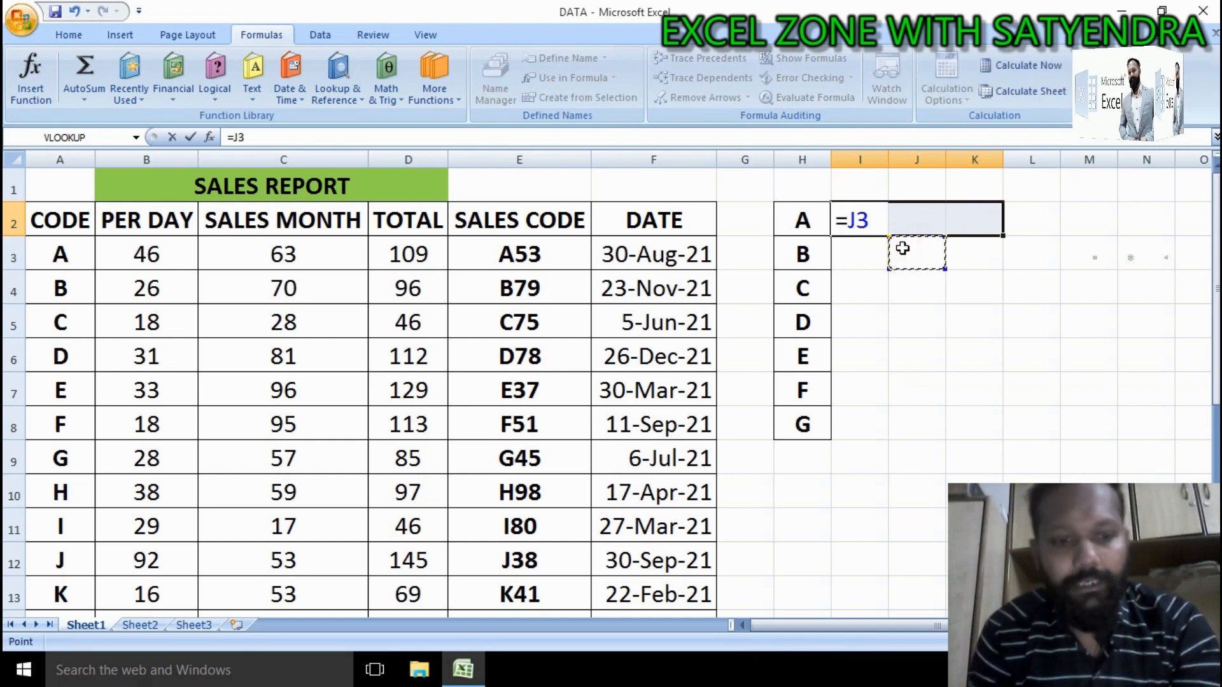
key(Escape)
click(867, 226)
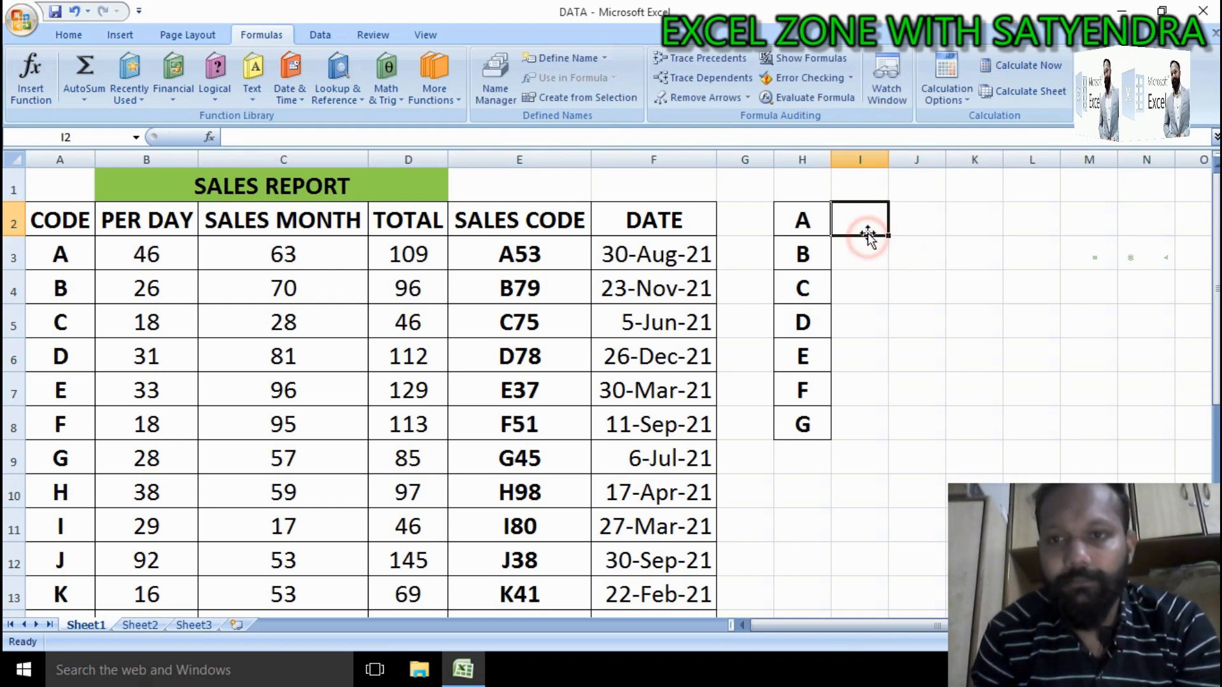
right_click(867, 224)
key(Escape)
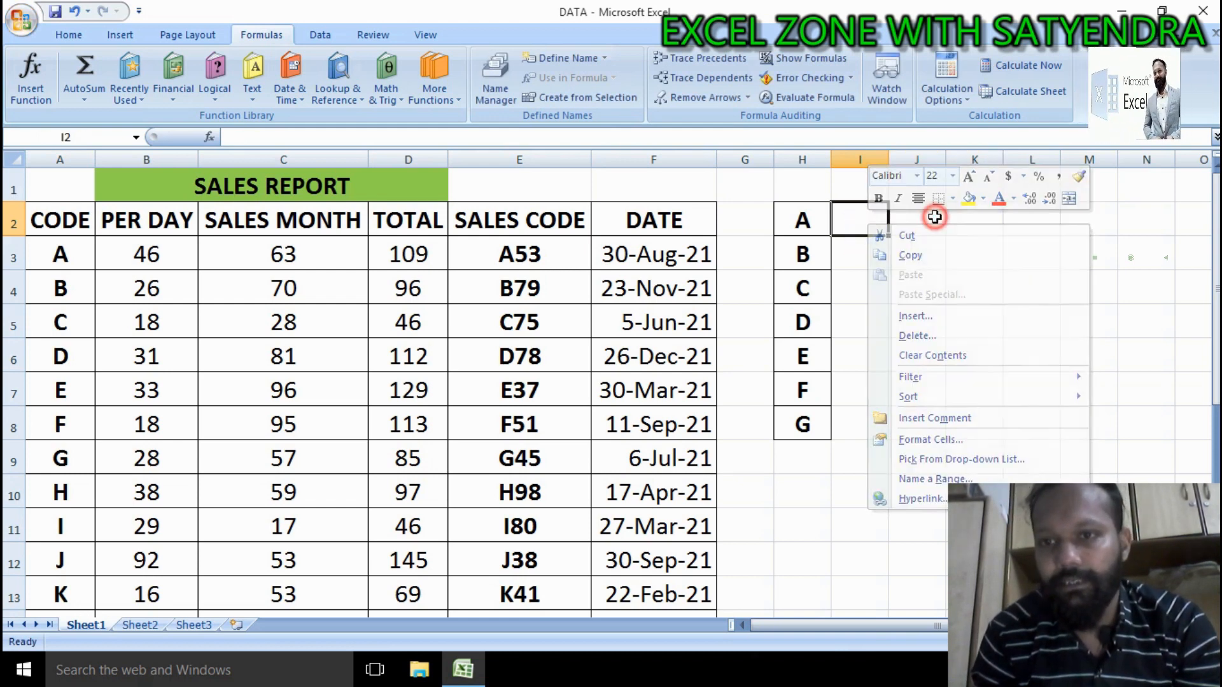
click(868, 225)
click(894, 251)
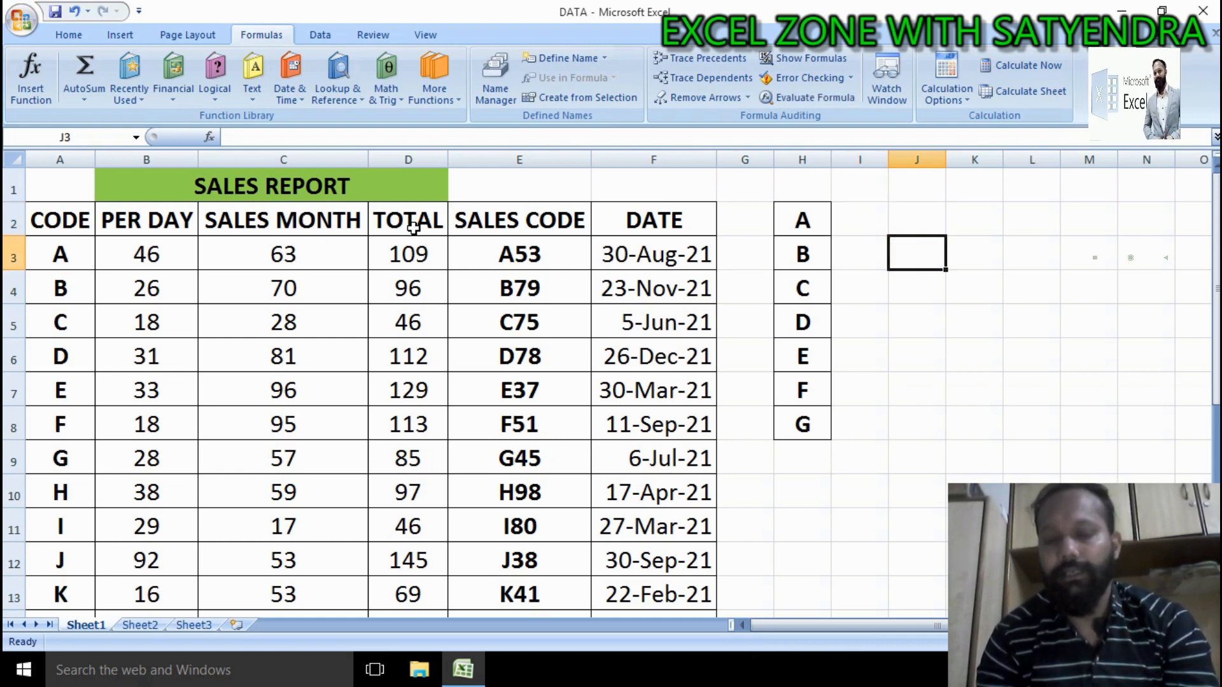
drag(121, 223, 371, 288)
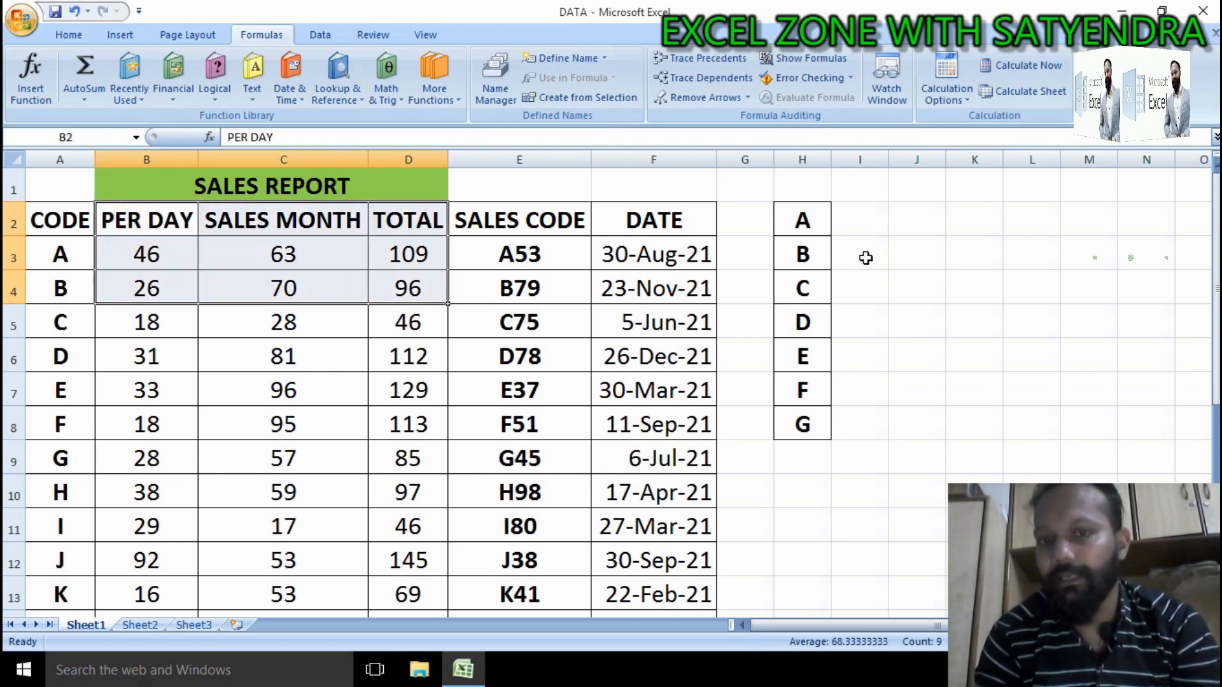
Step: Select I2:K2 and start a VLOOKUP in I2 using the codes H2:H8 as the lookup value
click(867, 219)
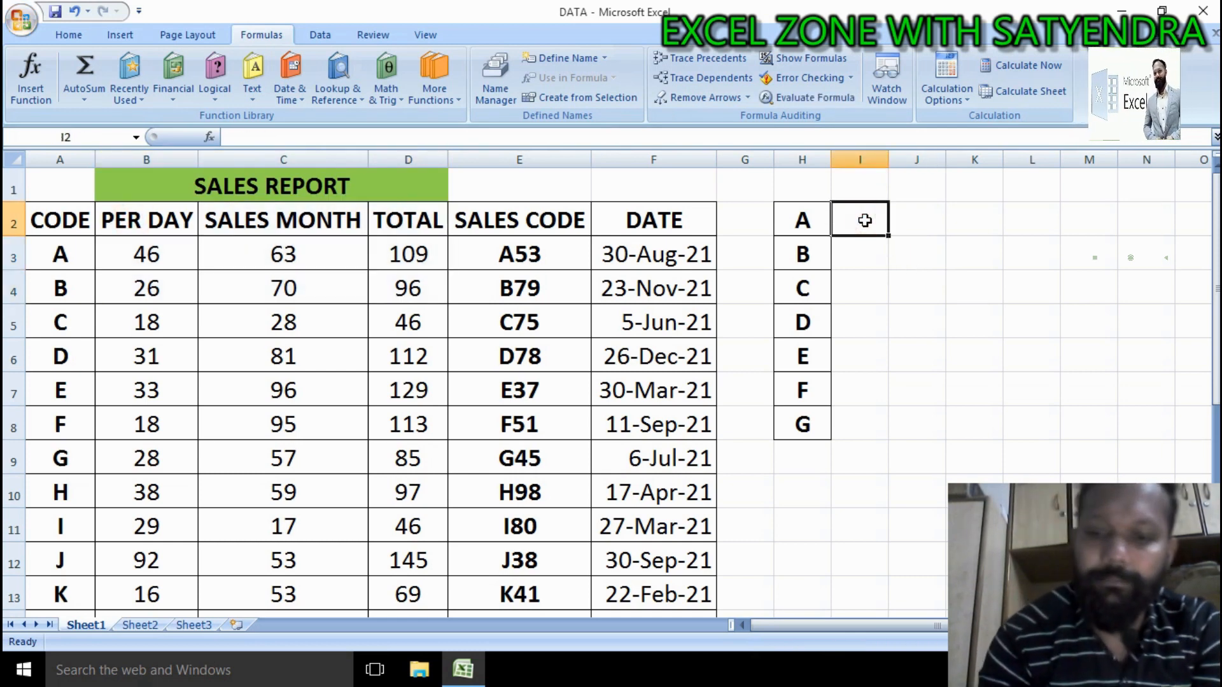
drag(867, 220, 957, 222)
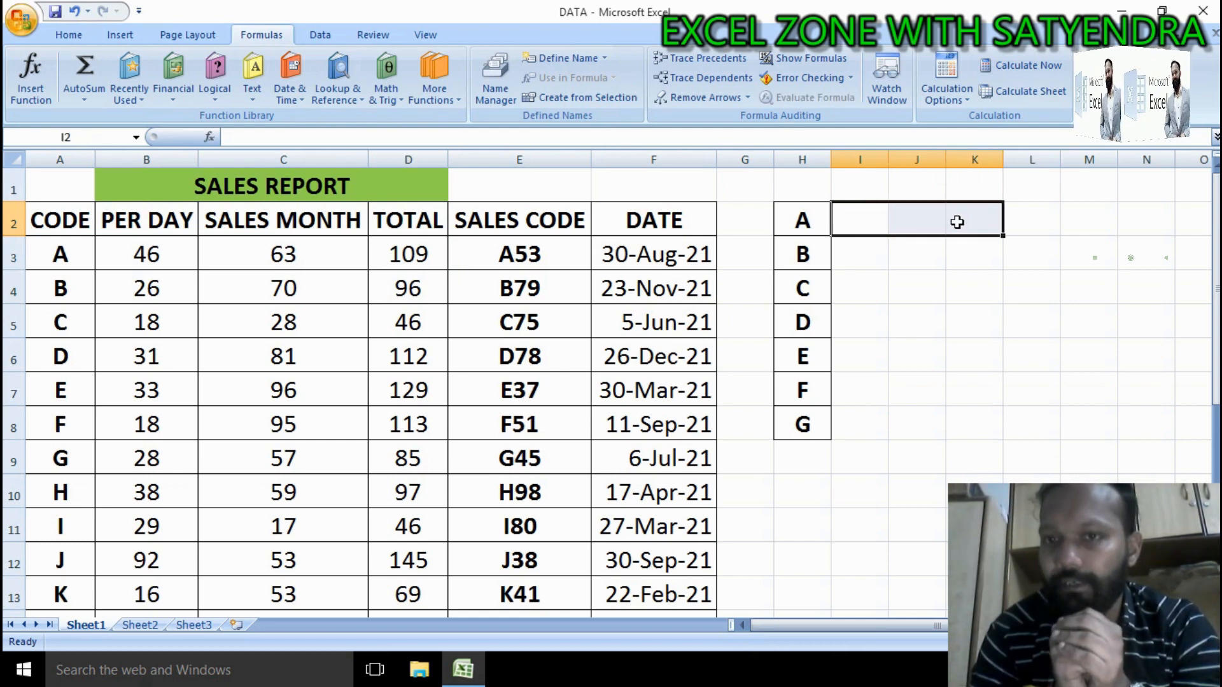
text(=)
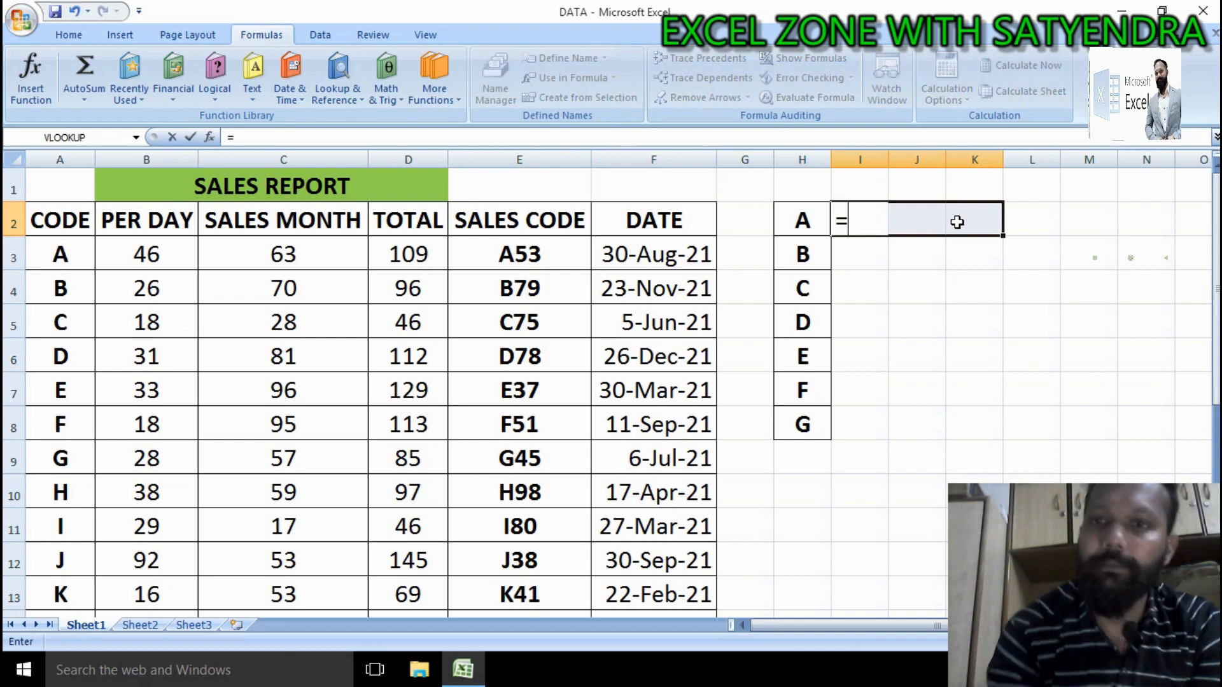
text(VLOO)
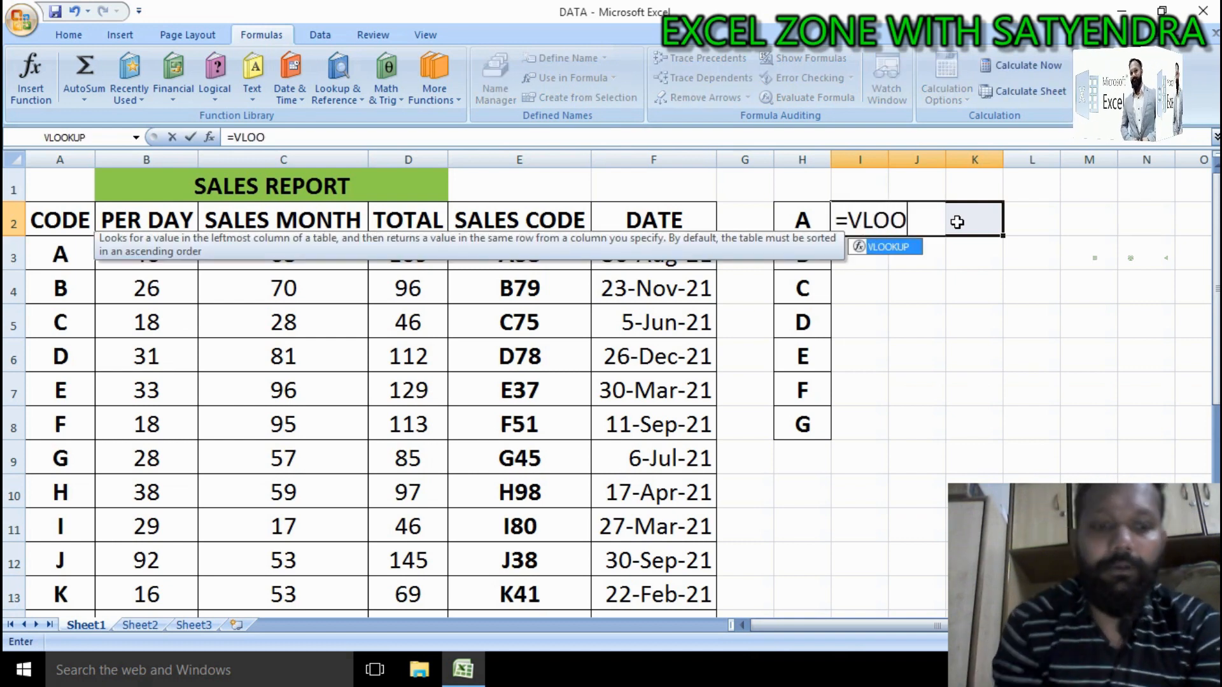
key(Tab)
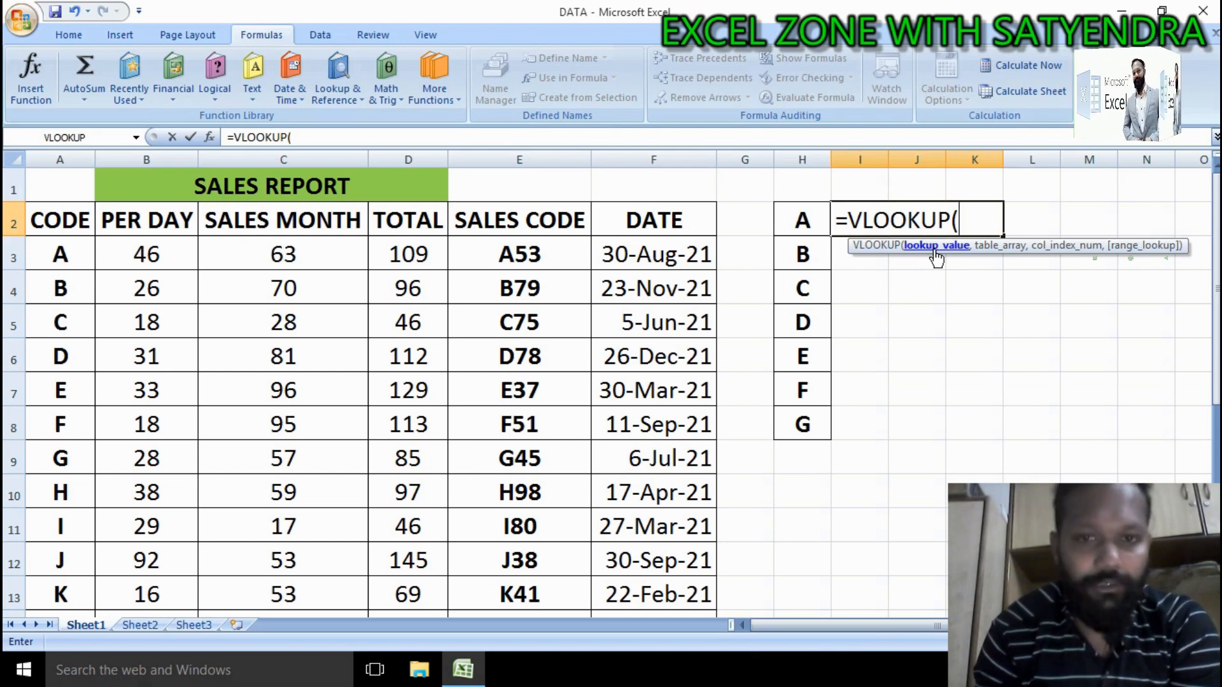
click(807, 220)
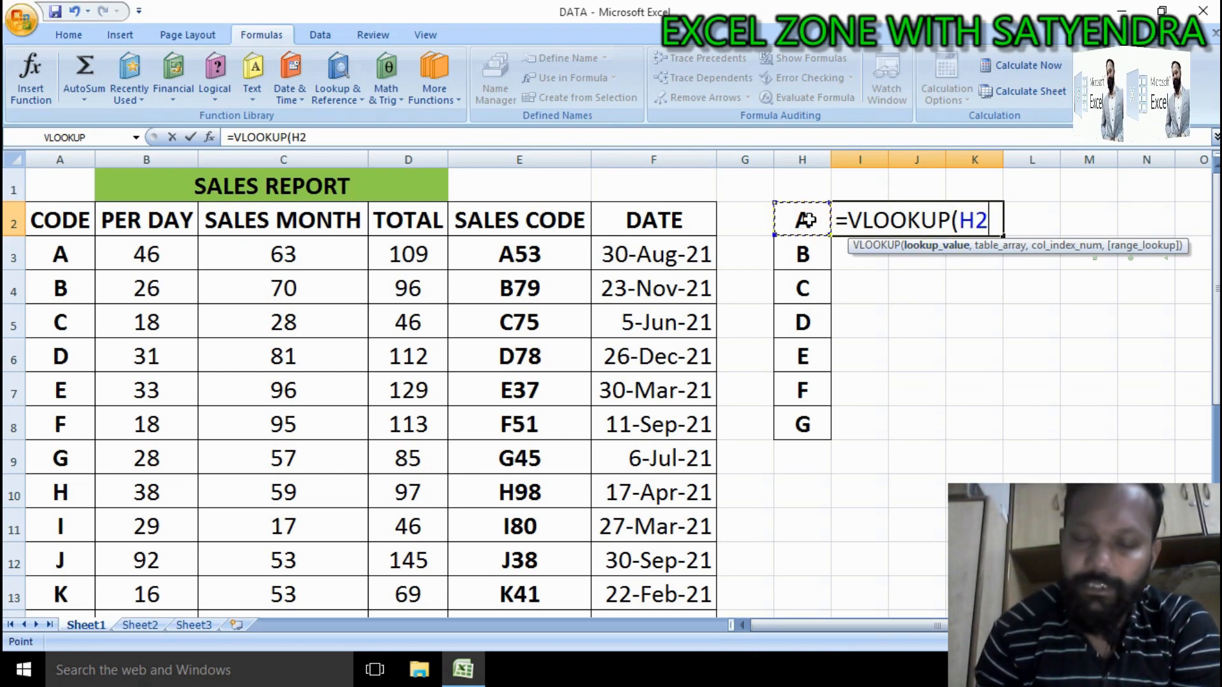
drag(807, 220, 805, 461)
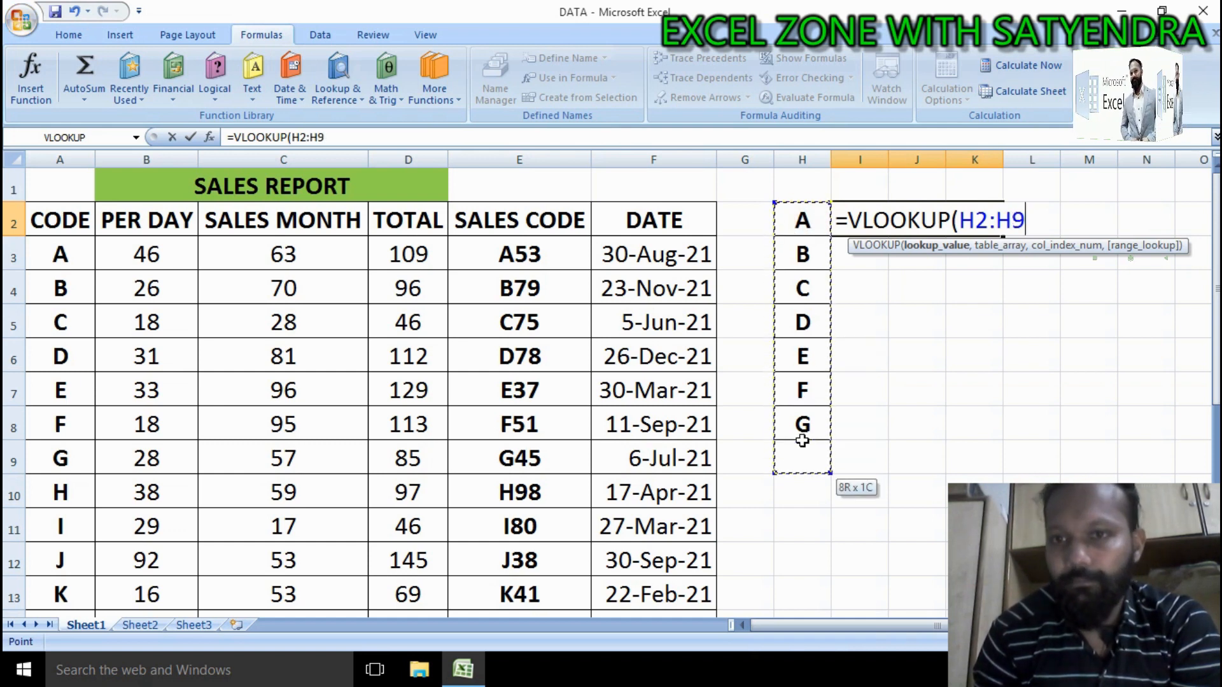
drag(805, 231, 805, 442)
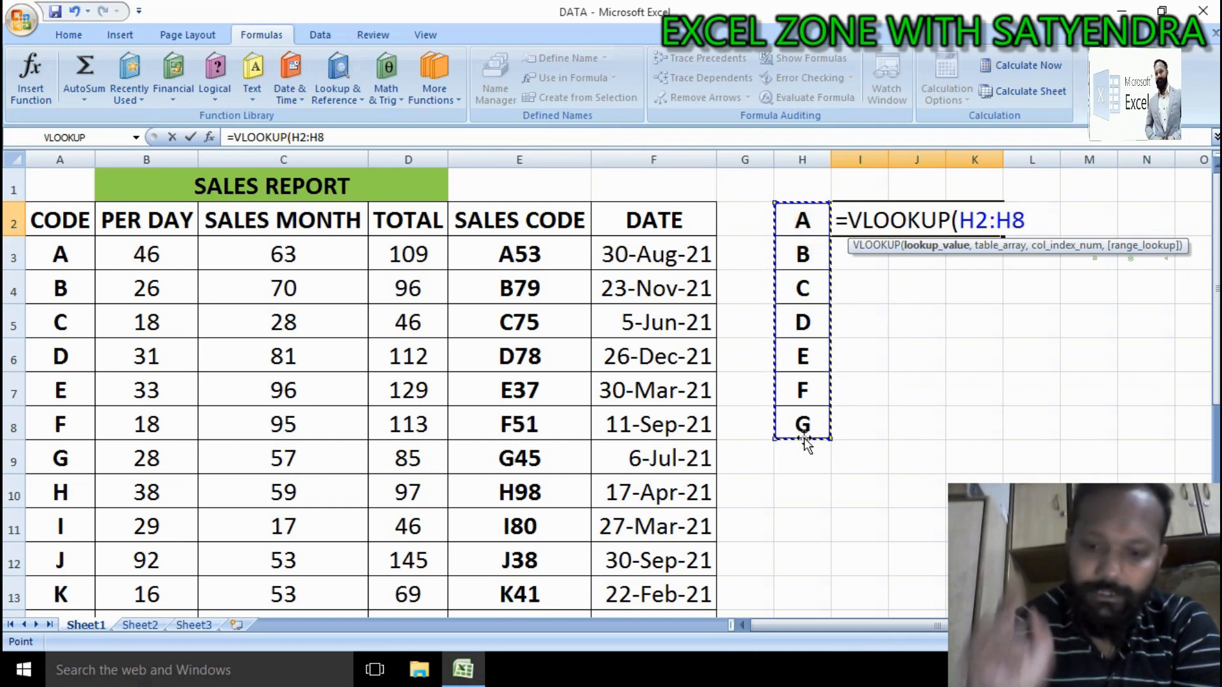
Step: Add the data range A3:D24 as the table array of the VLOOKUP
text(,)
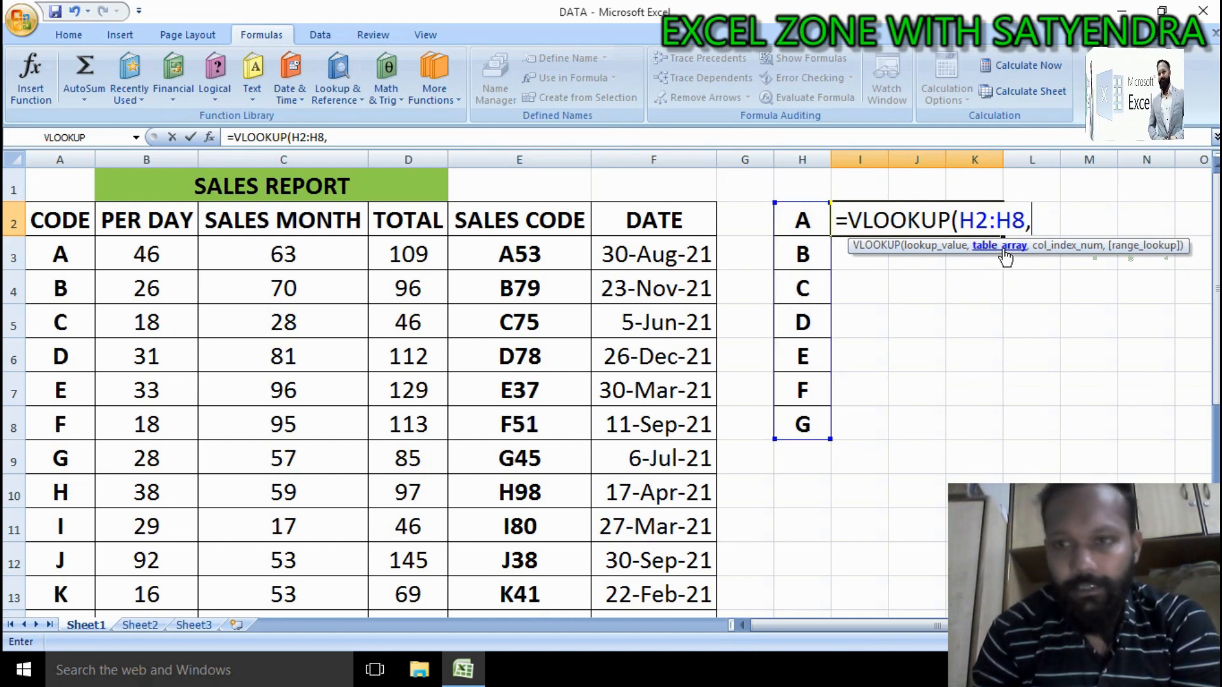
click(55, 257)
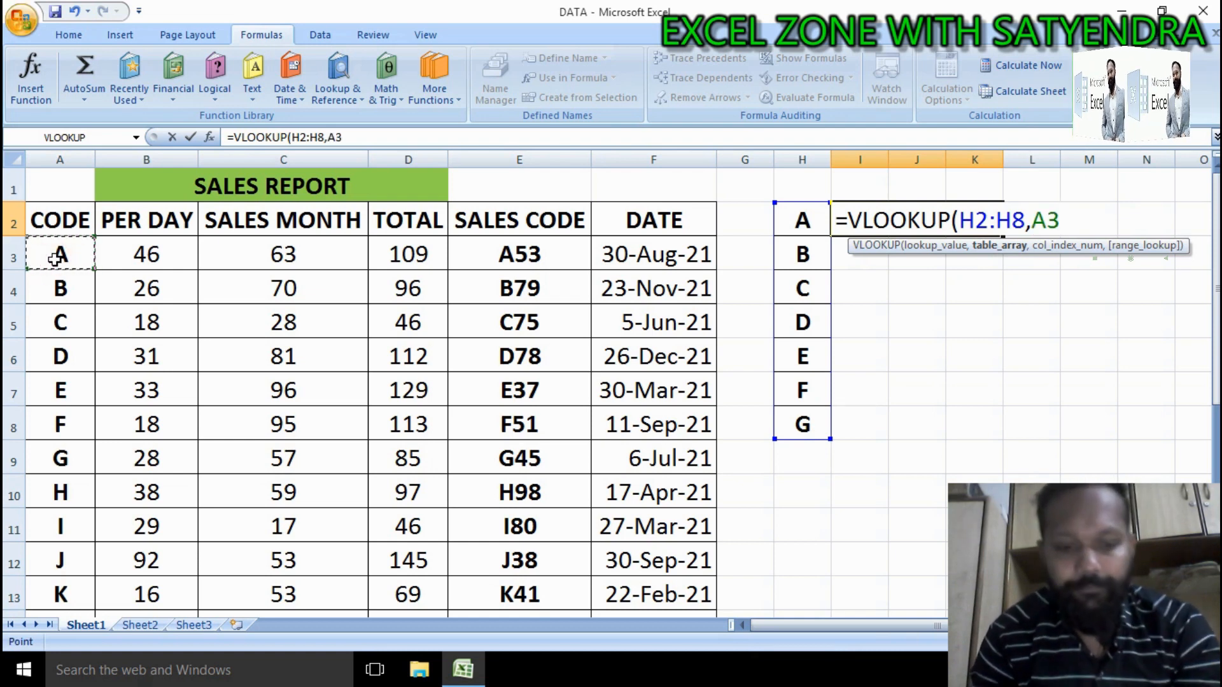
key(shift+Right)
key(shift+Right)
key(shift+Right)
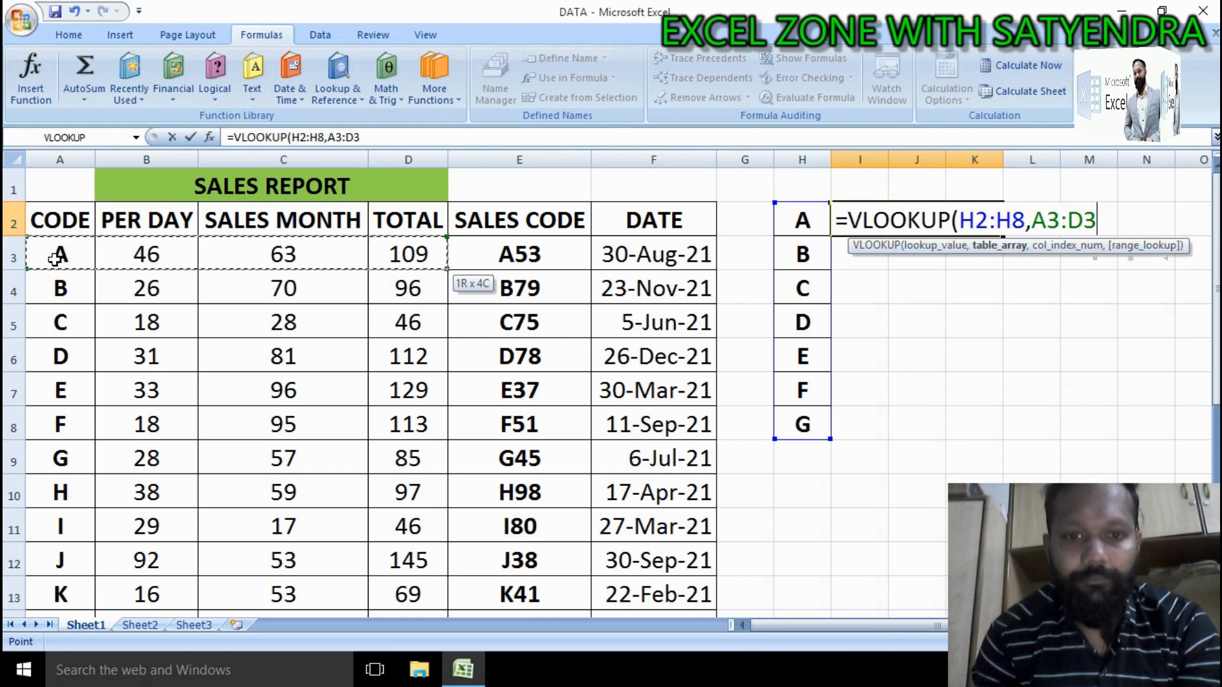
key(ctrl+shift+Down)
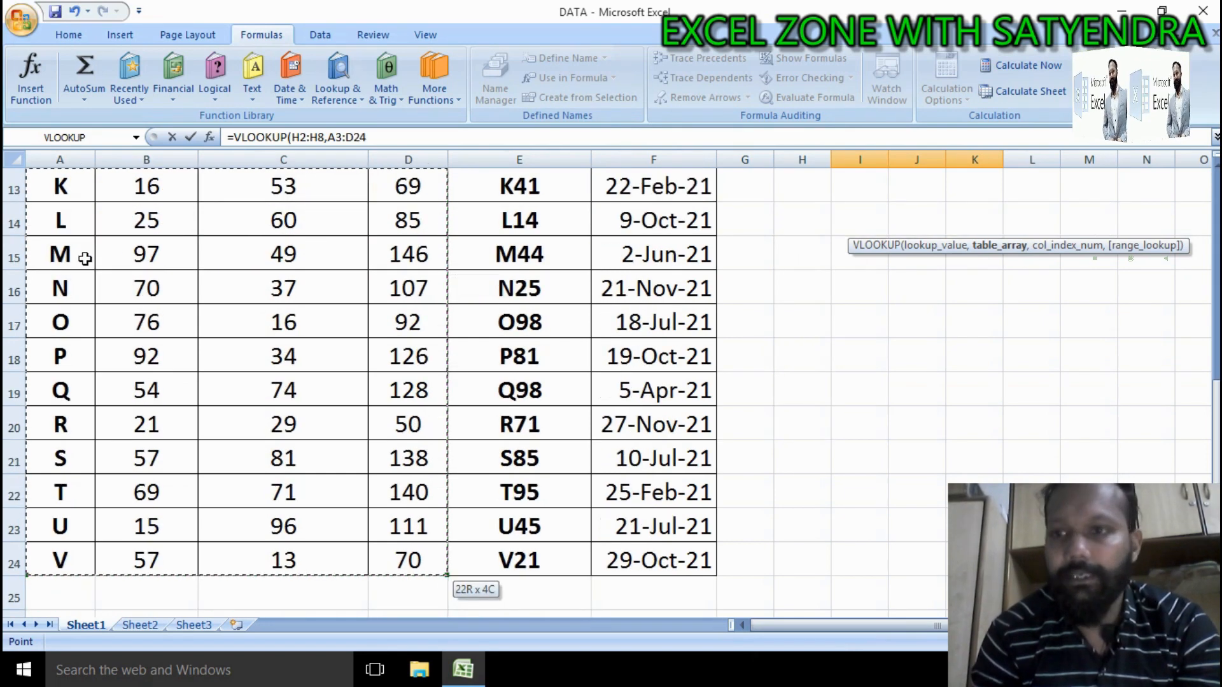
drag(1216, 437, 1216, 382)
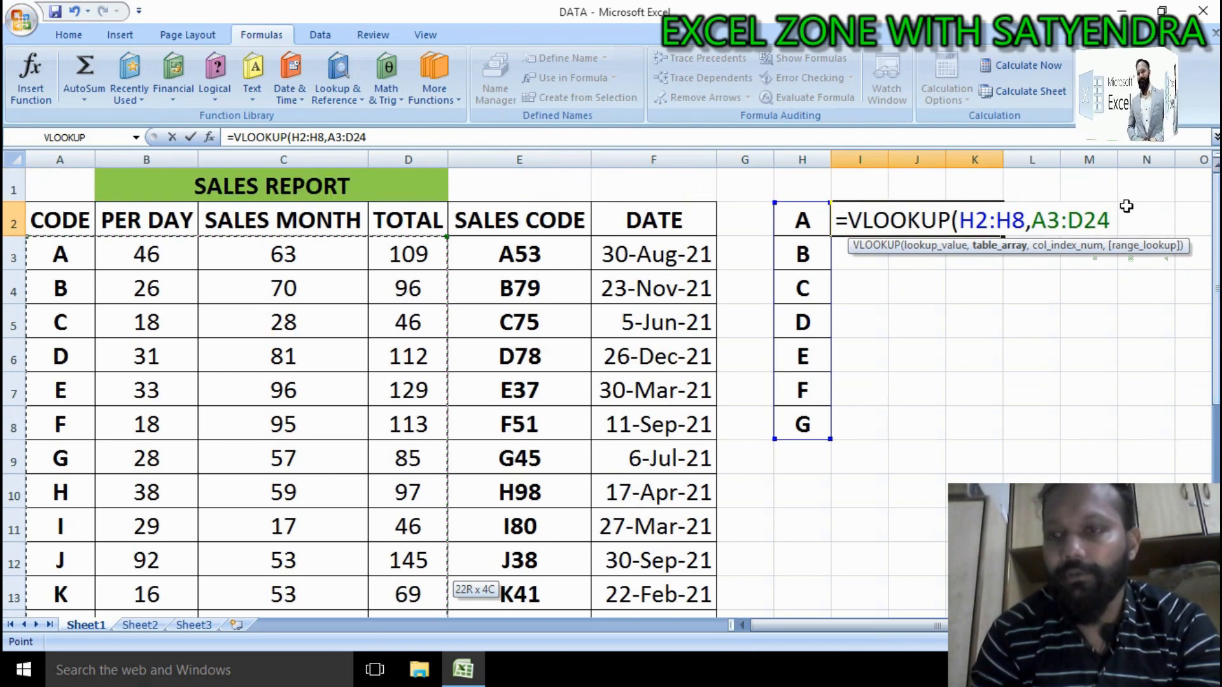
text(,)
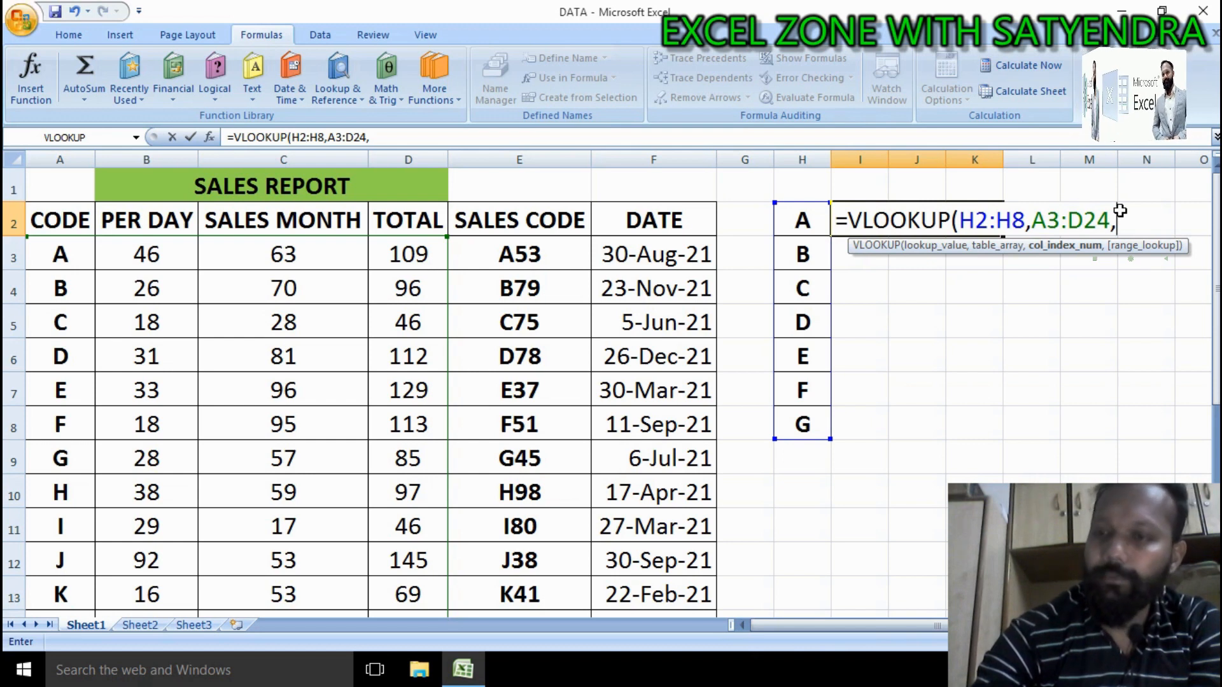
Step: Enter {2,3,4} as the column index numbers and 0 as the range lookup, and confirm the formula
text({)
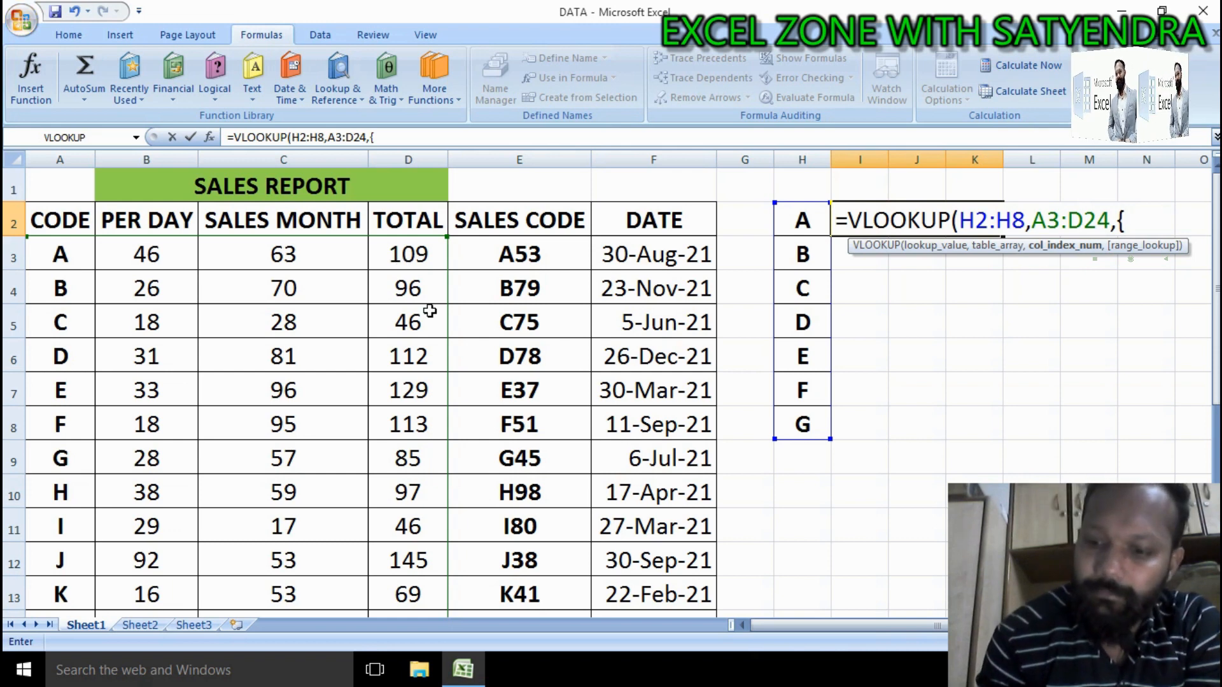
text(2,)
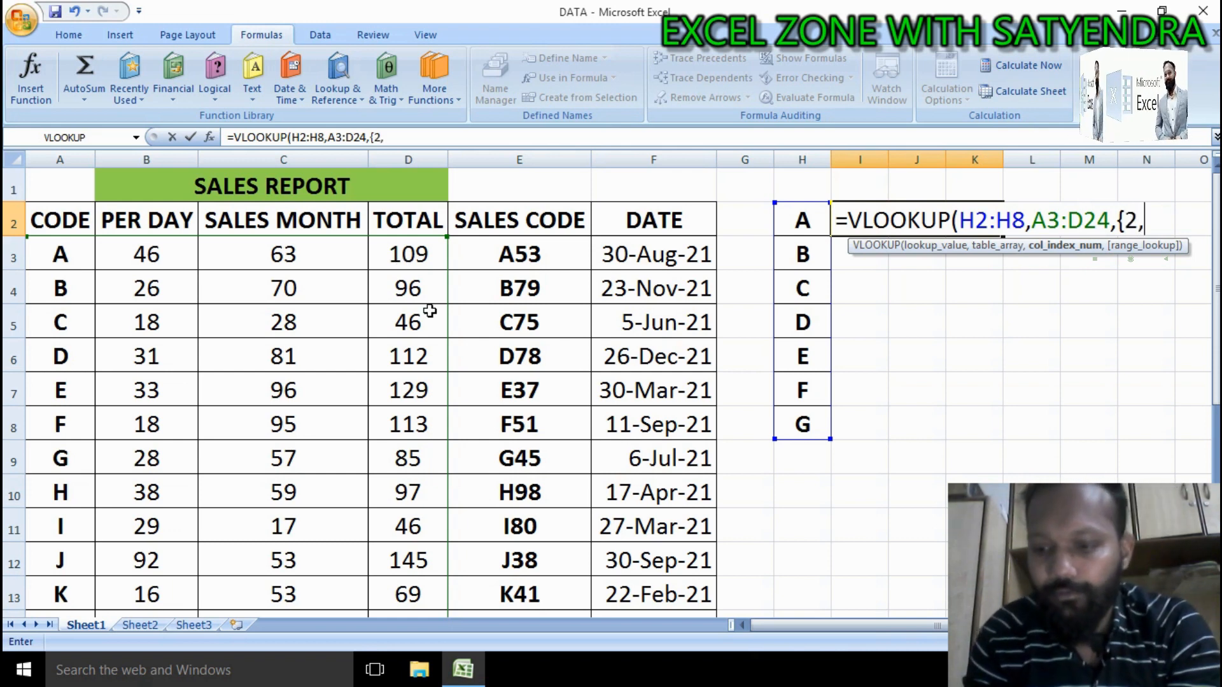
text(3,4)
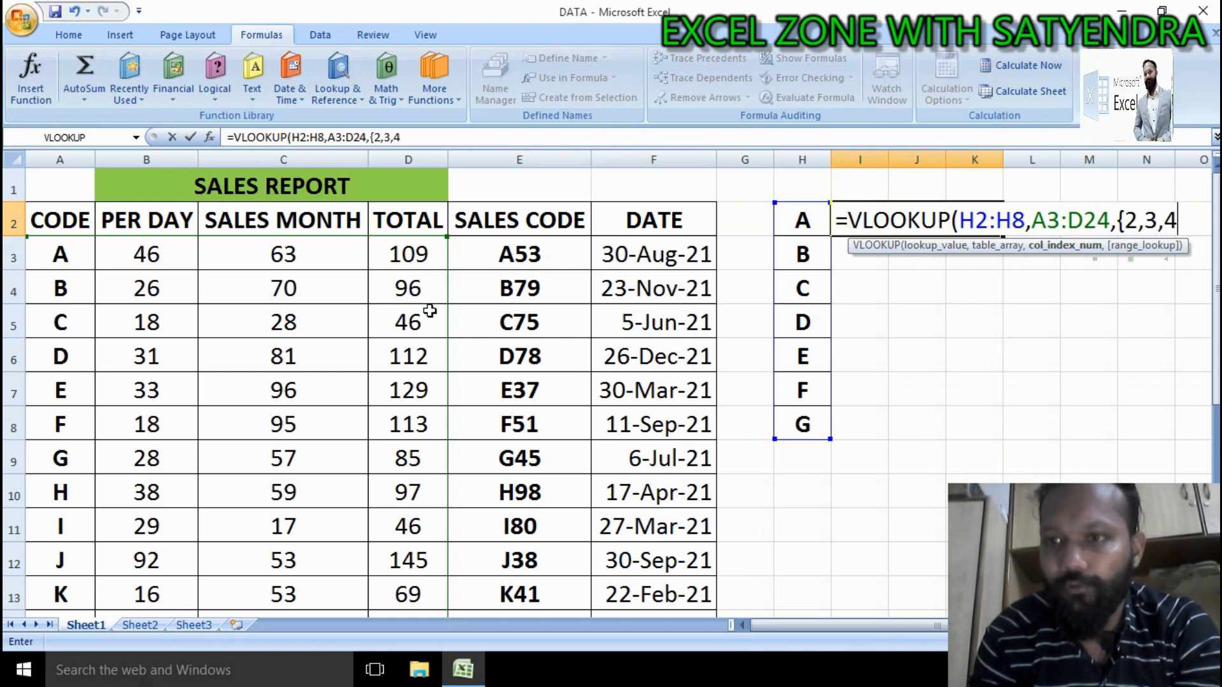
text(})
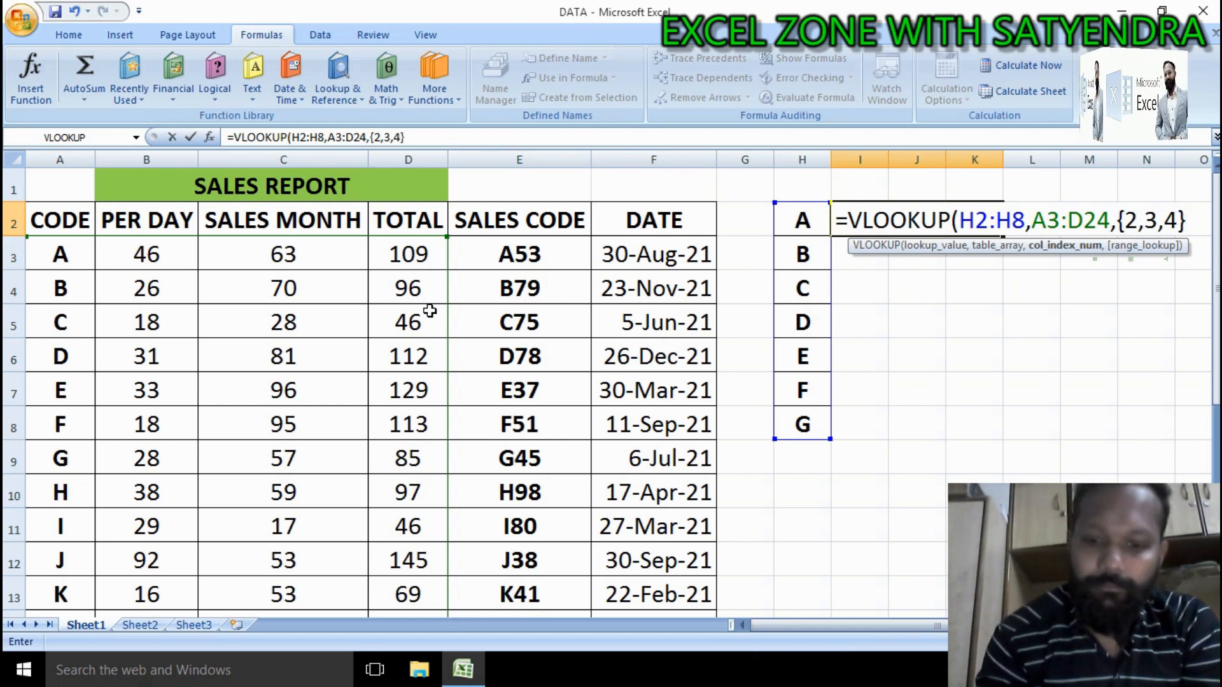
text(,)
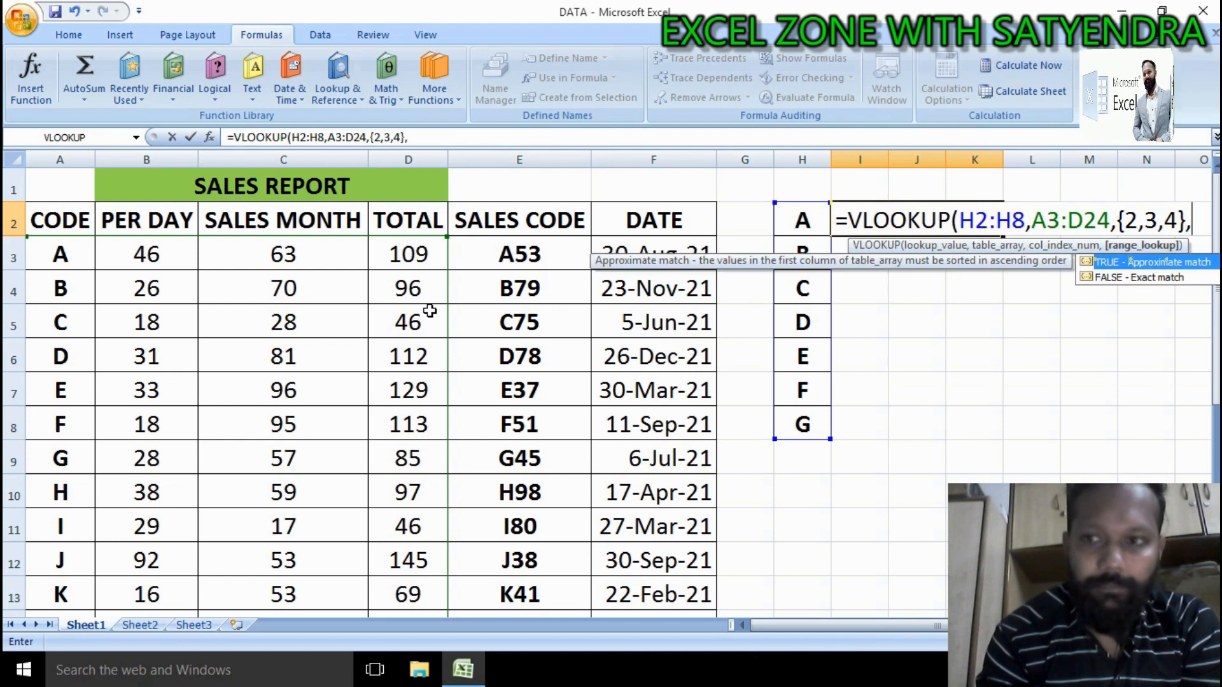
text(0)
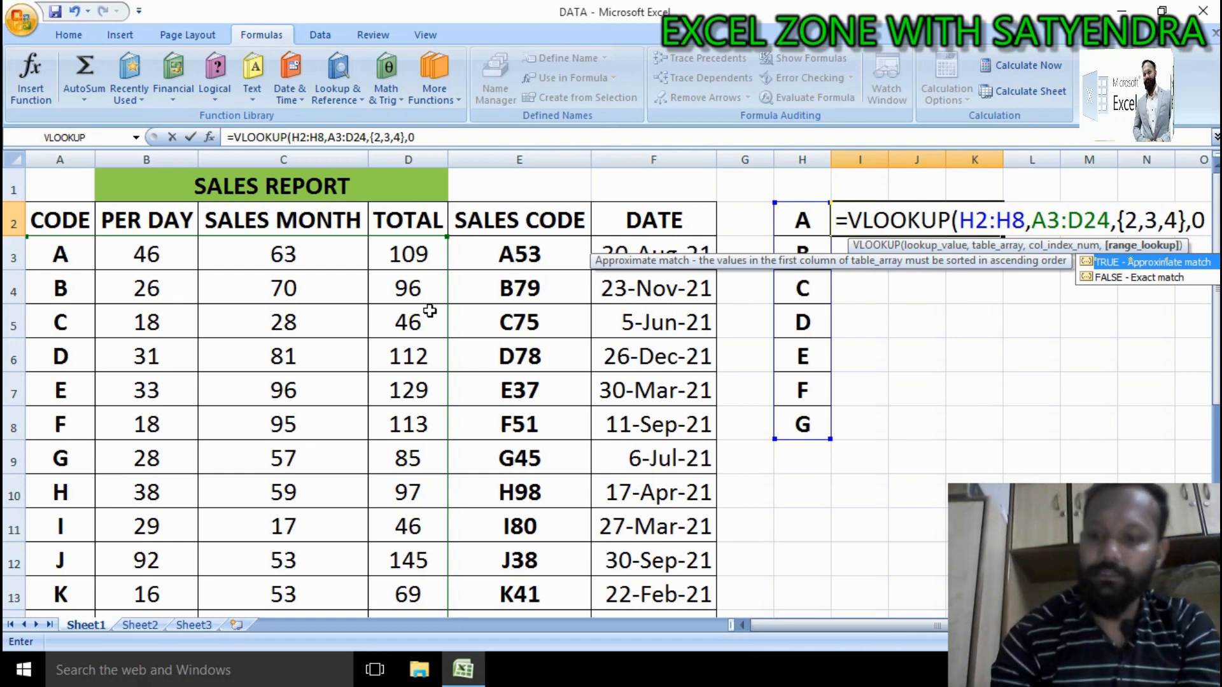
key(Return)
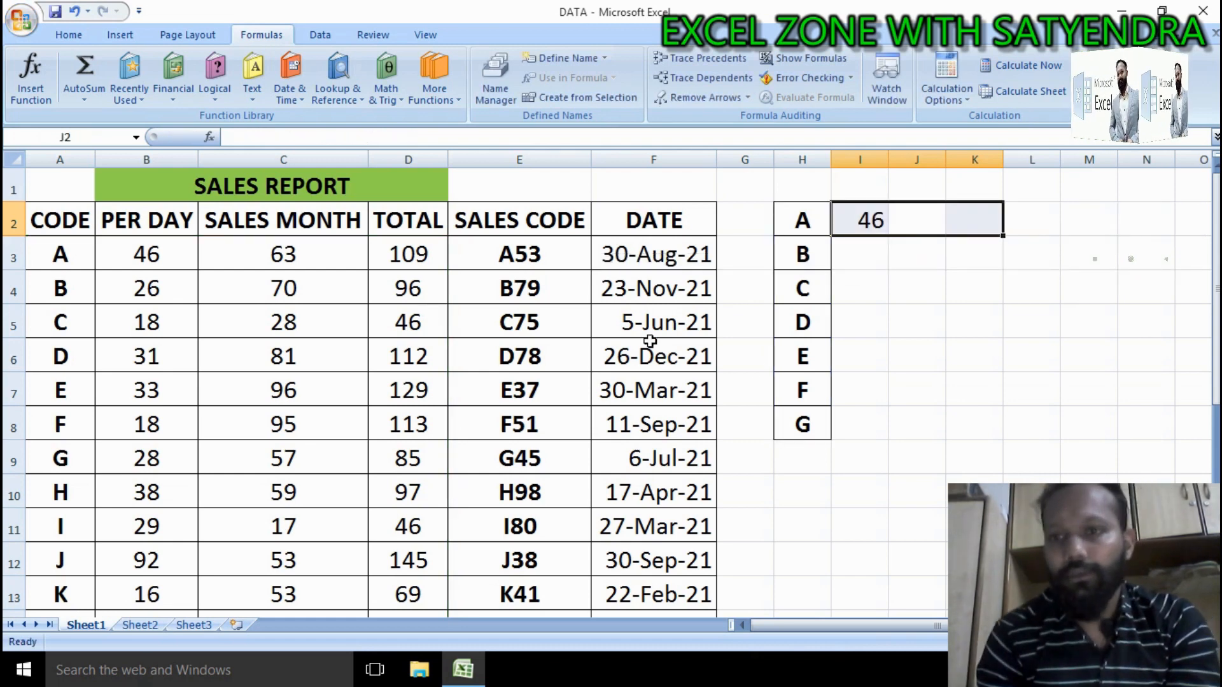
Step: Fill the I2 formula down through row 8 to return all three columns for codes A–G
click(868, 230)
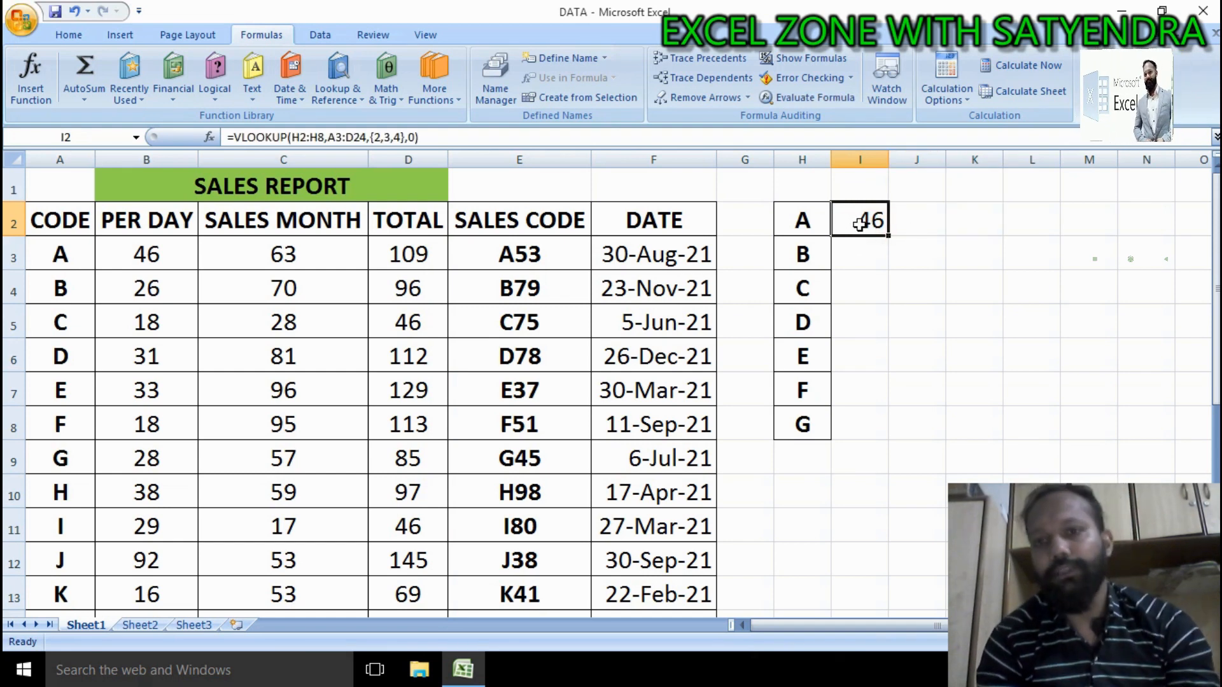
drag(887, 236, 1006, 437)
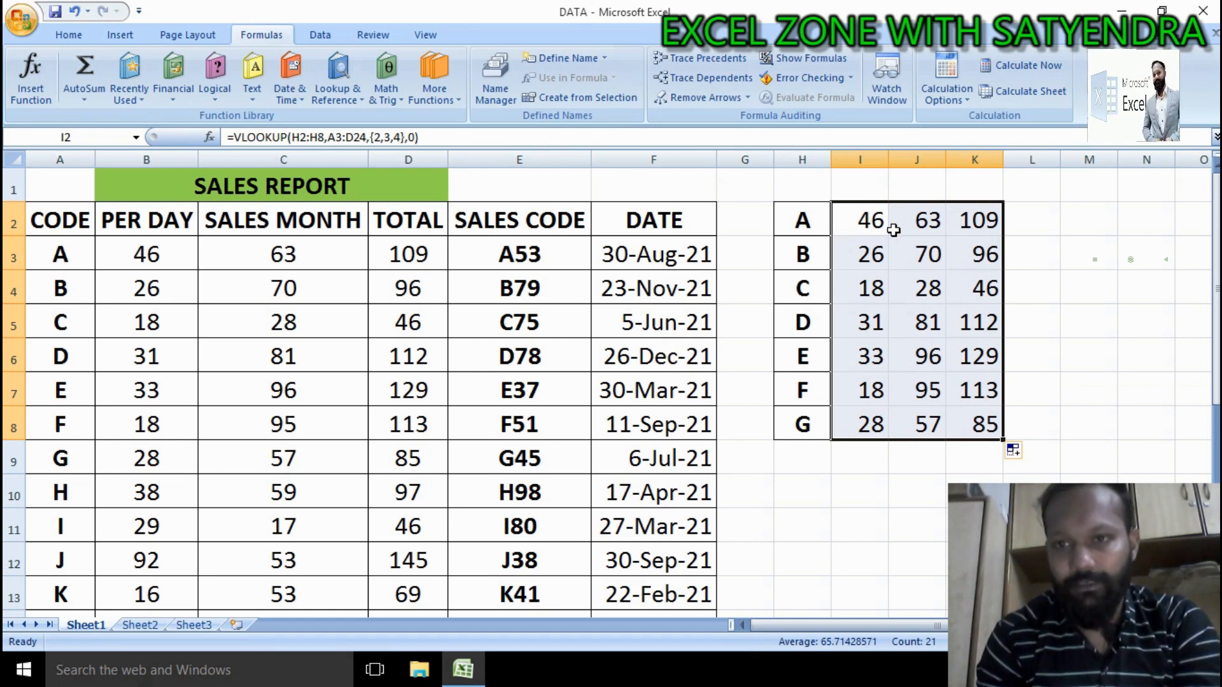
drag(869, 217, 987, 395)
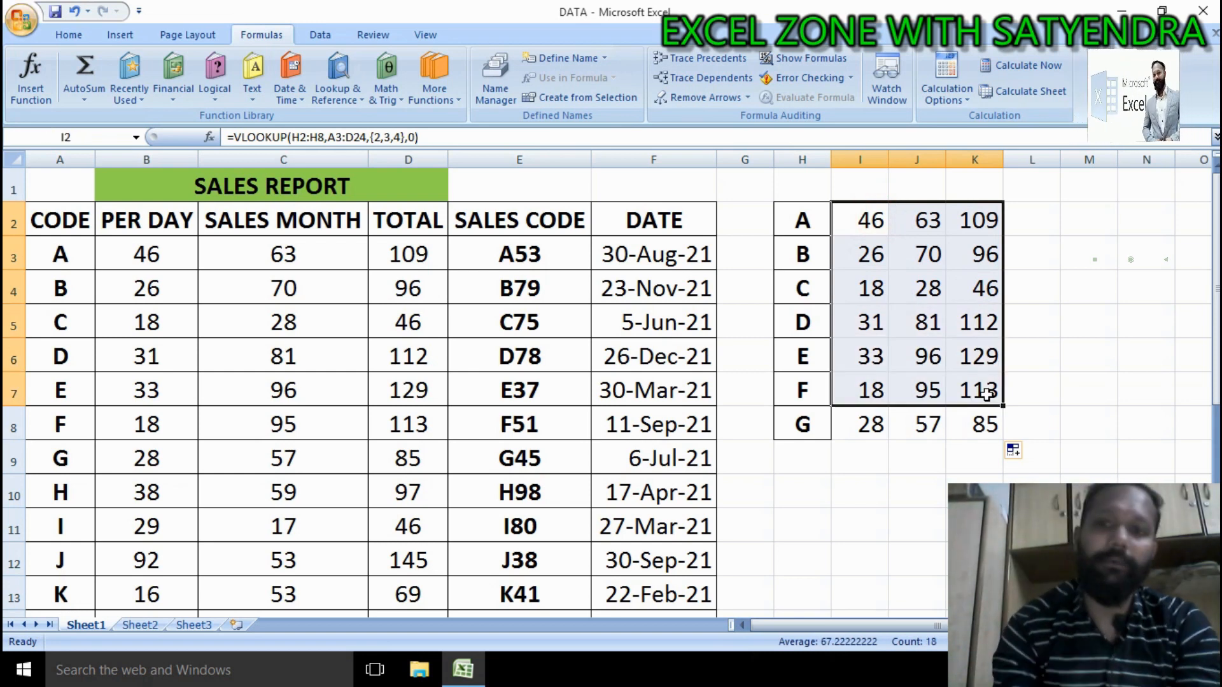
click(868, 234)
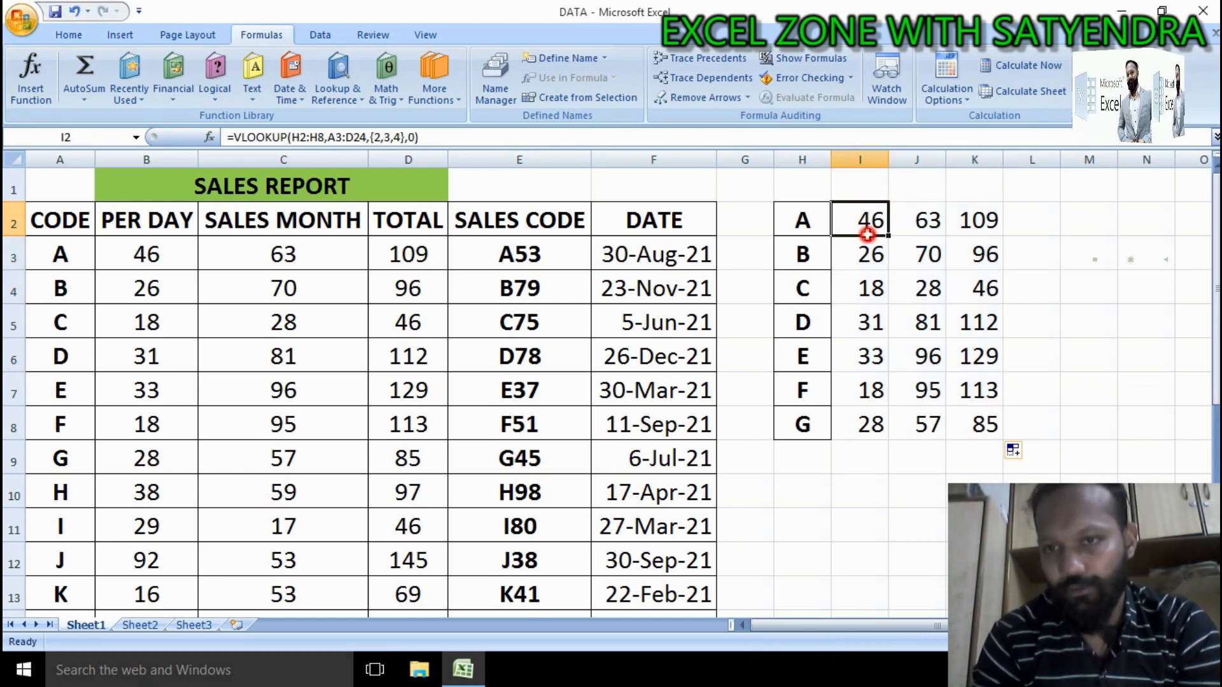
Step: Clear the VLOOKUP results in I2:K8 and the codes in column H
drag(868, 234, 968, 425)
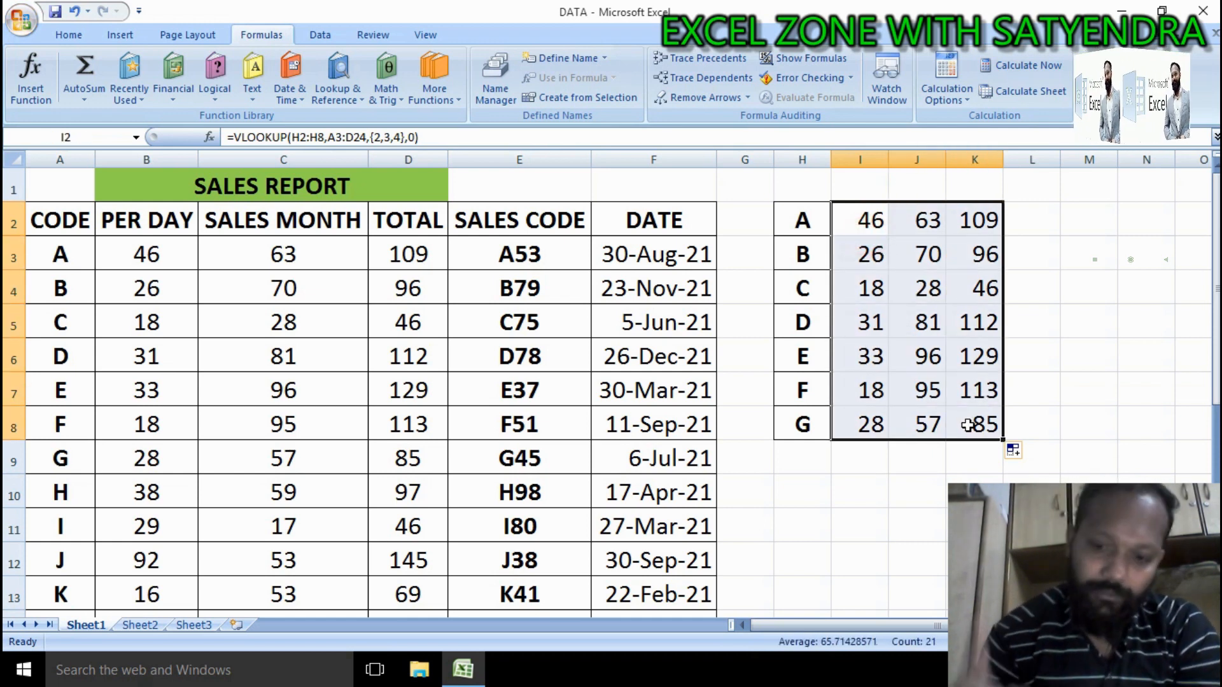
key(Delete)
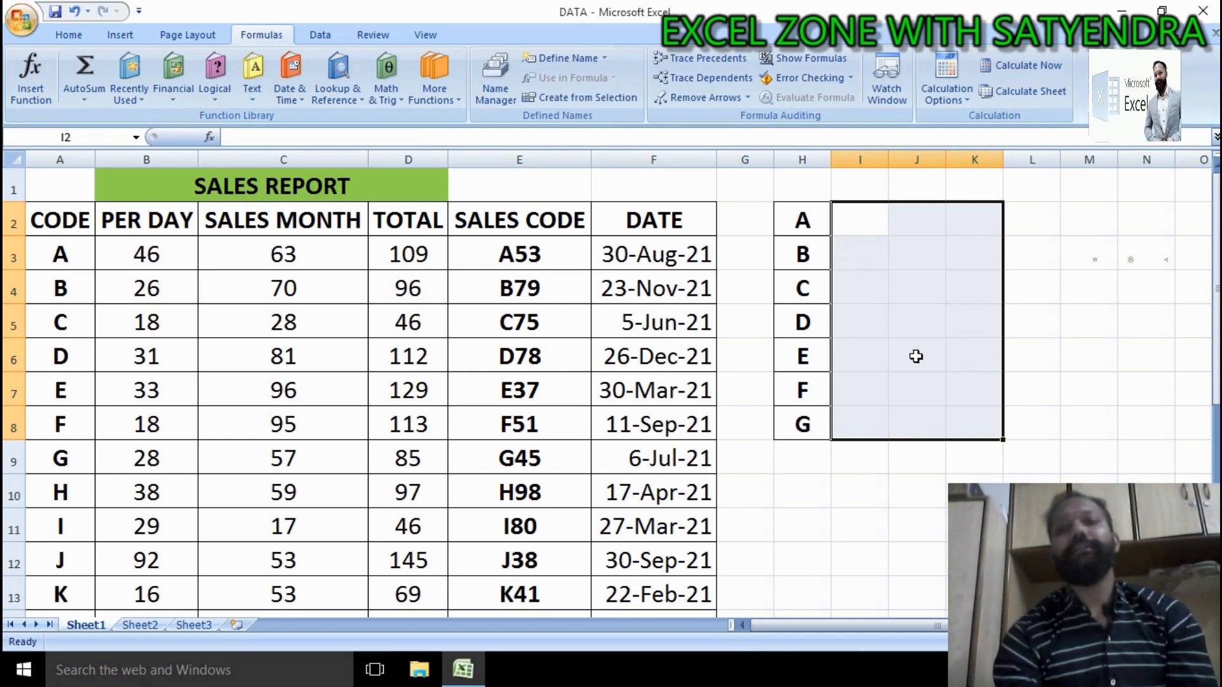
click(808, 160)
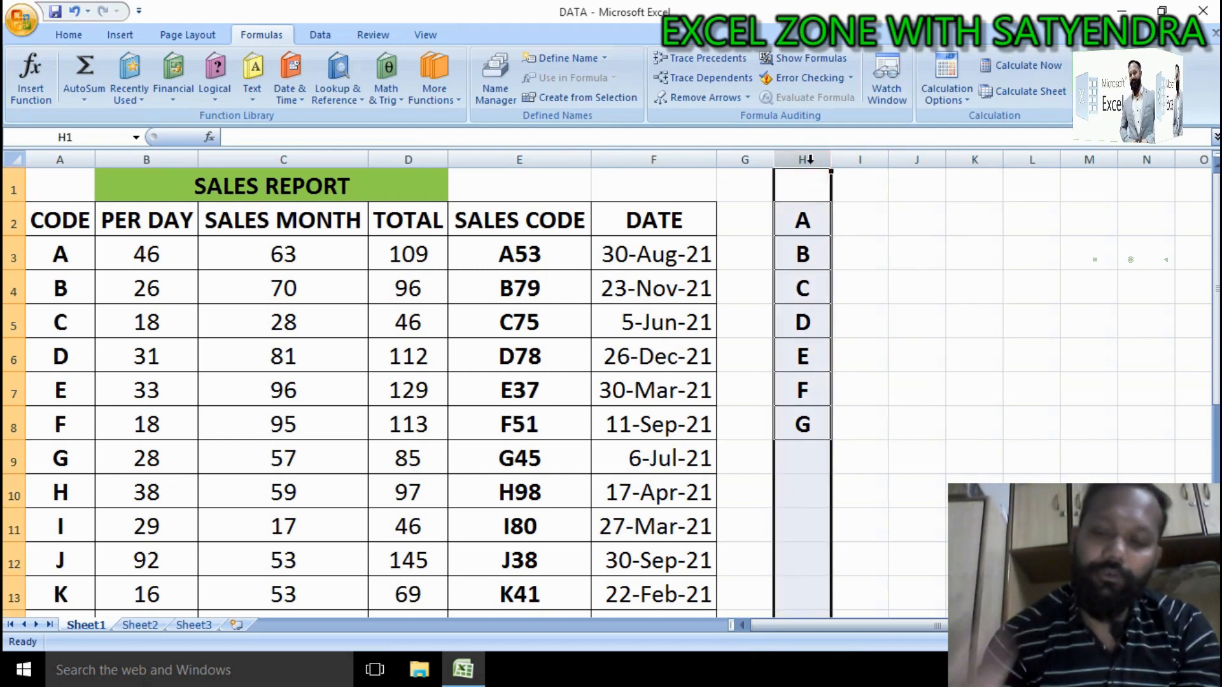
key(Delete)
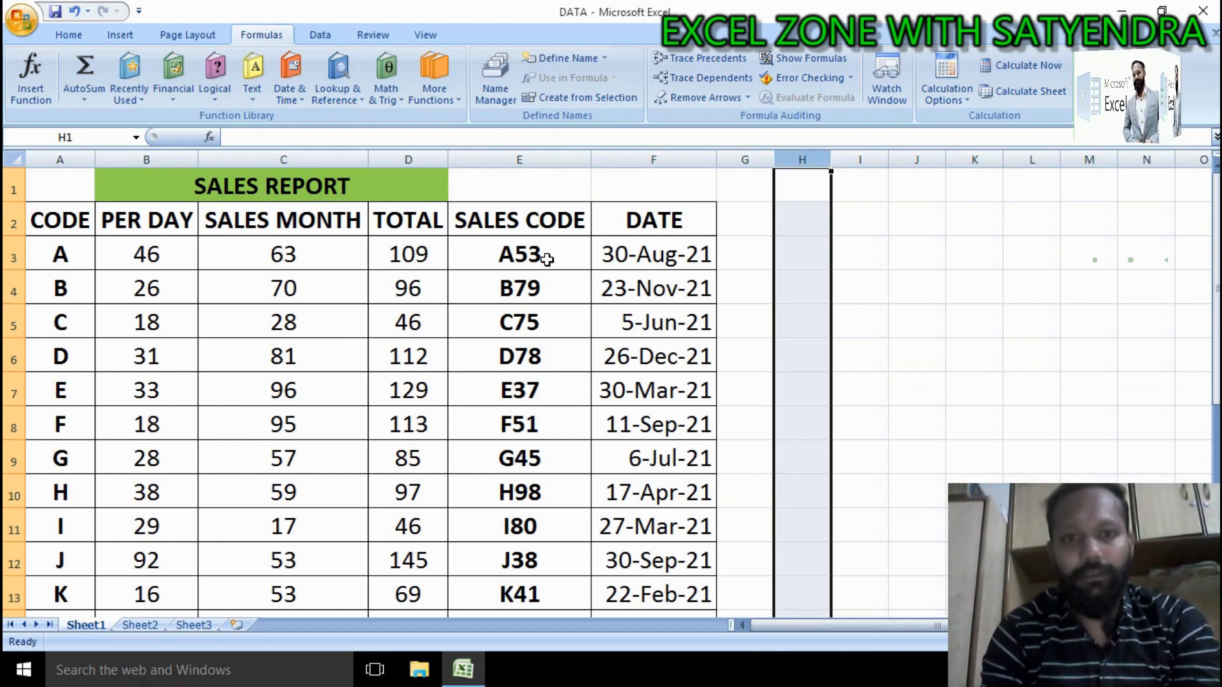
Step: Copy the sales codes A53 to E37 from E3:E7 into I2:I6
drag(546, 259, 533, 393)
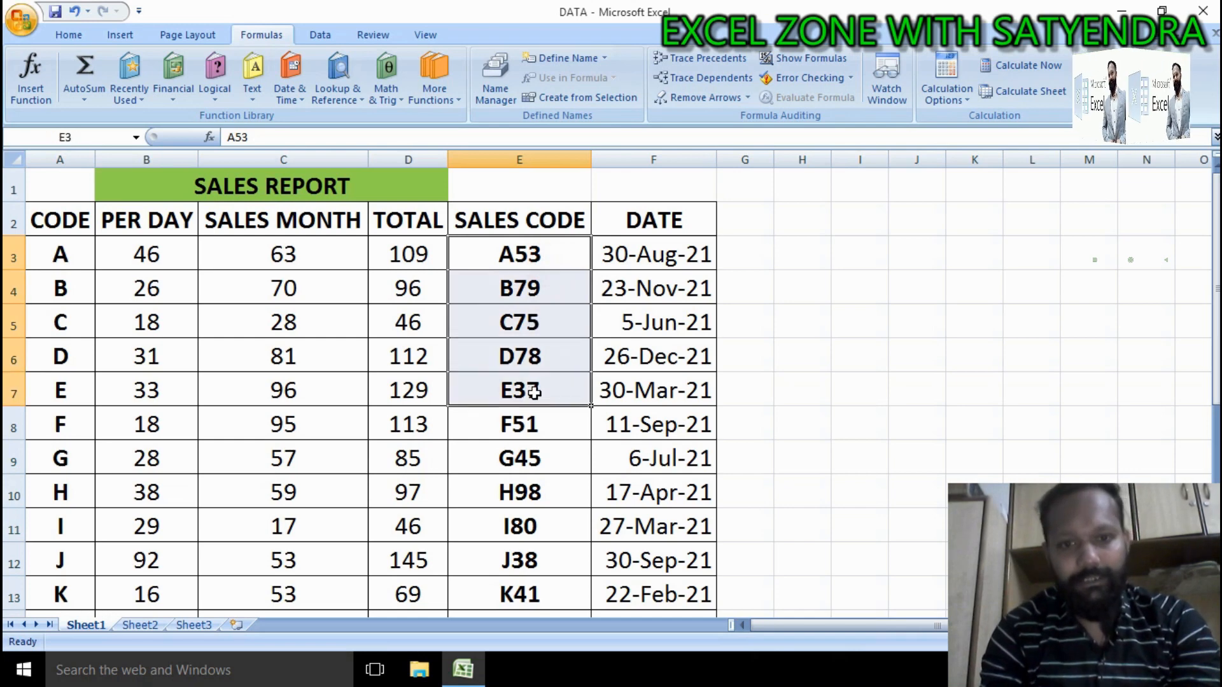
key(ctrl+c)
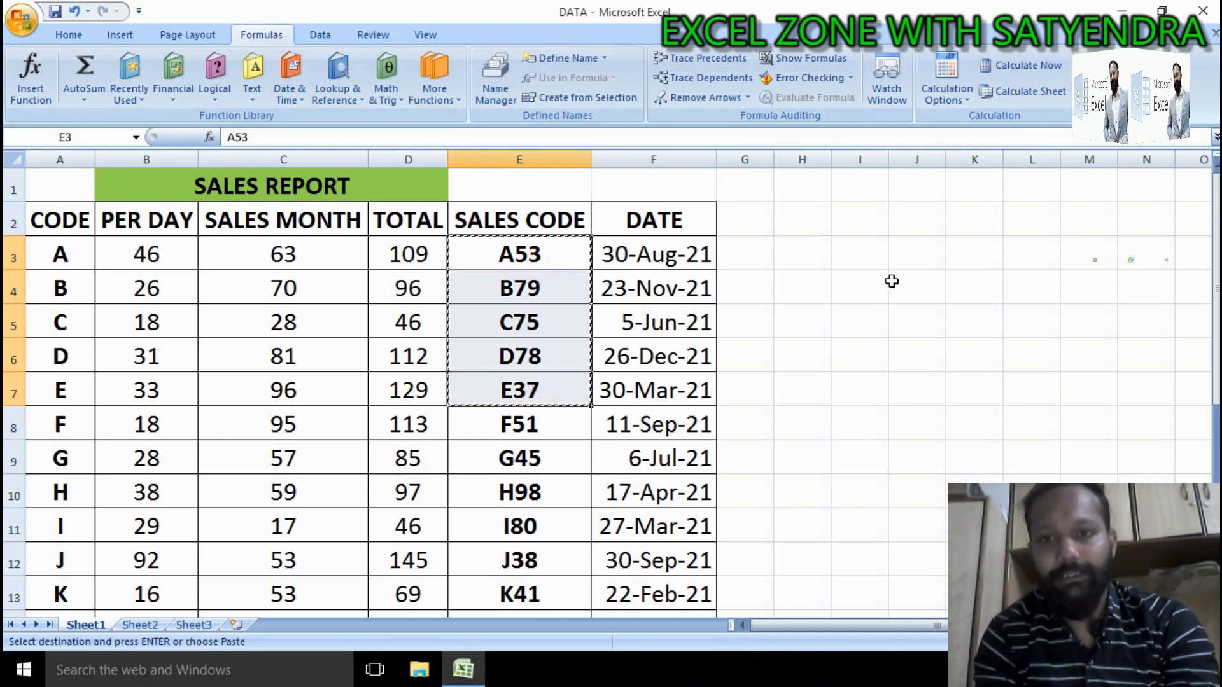
click(861, 233)
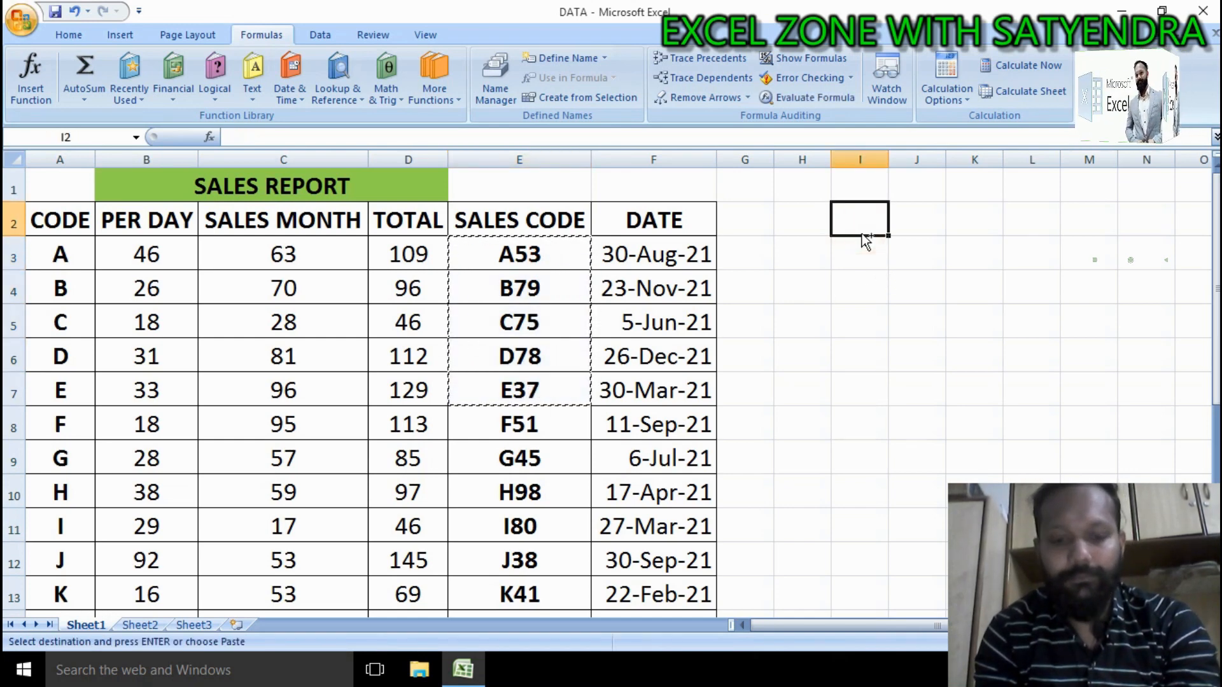
key(ctrl+v)
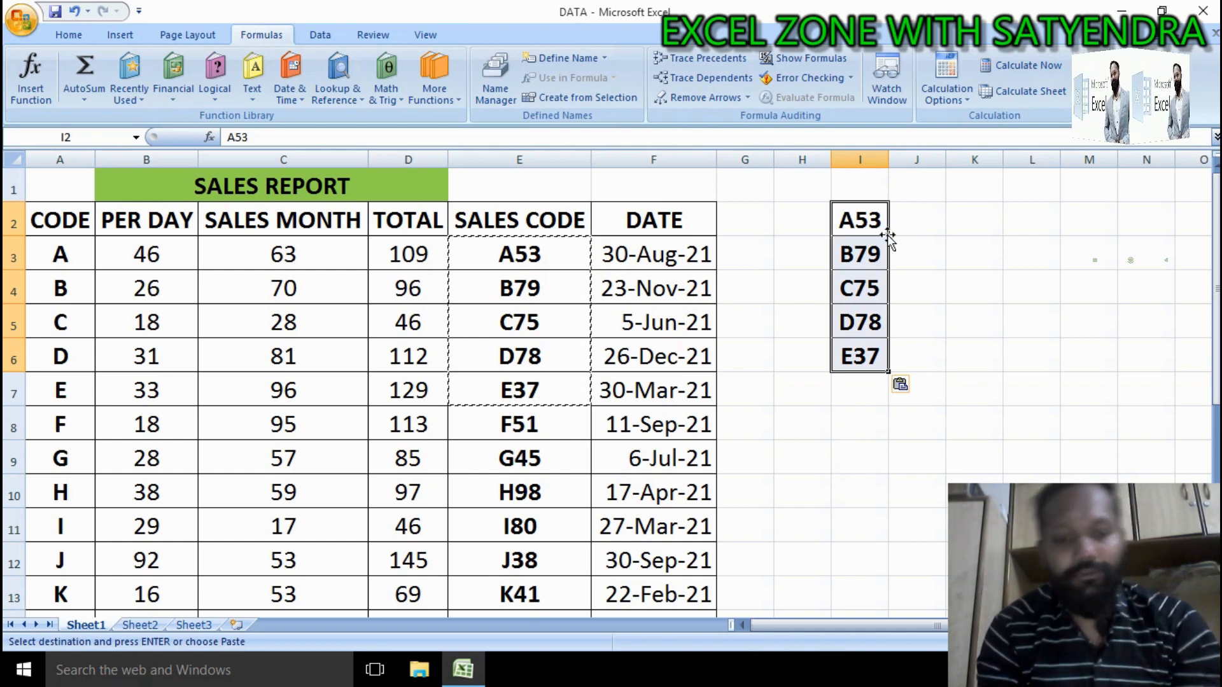
key(Escape)
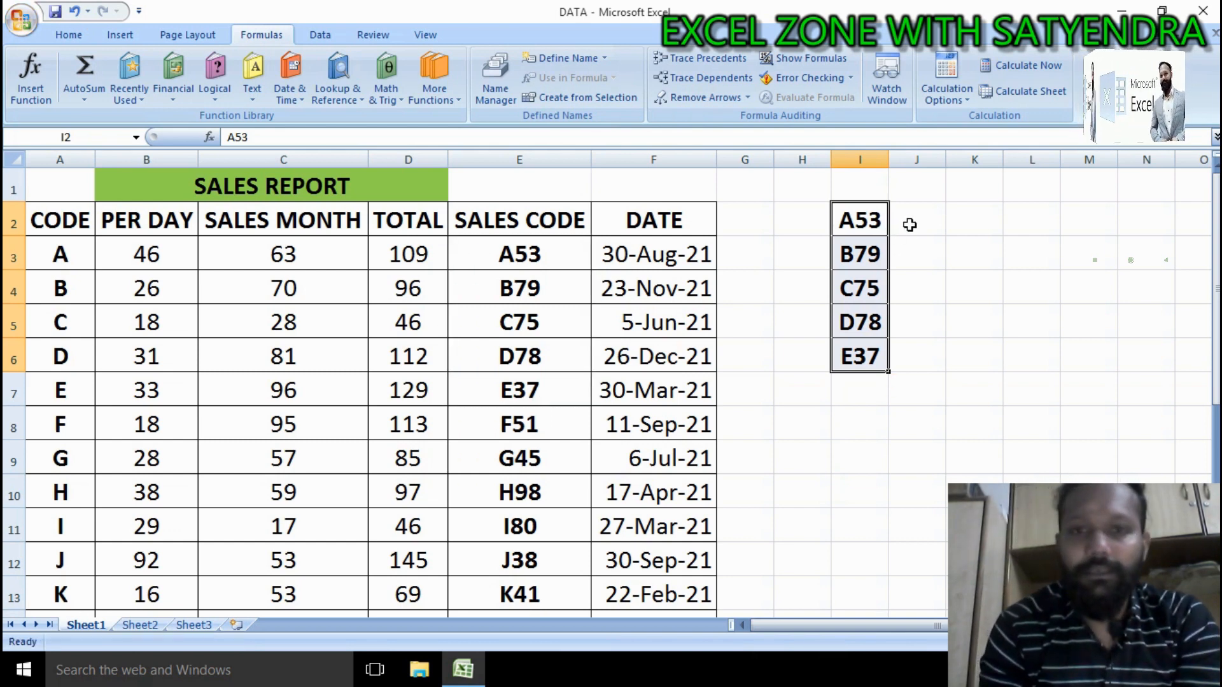
click(914, 222)
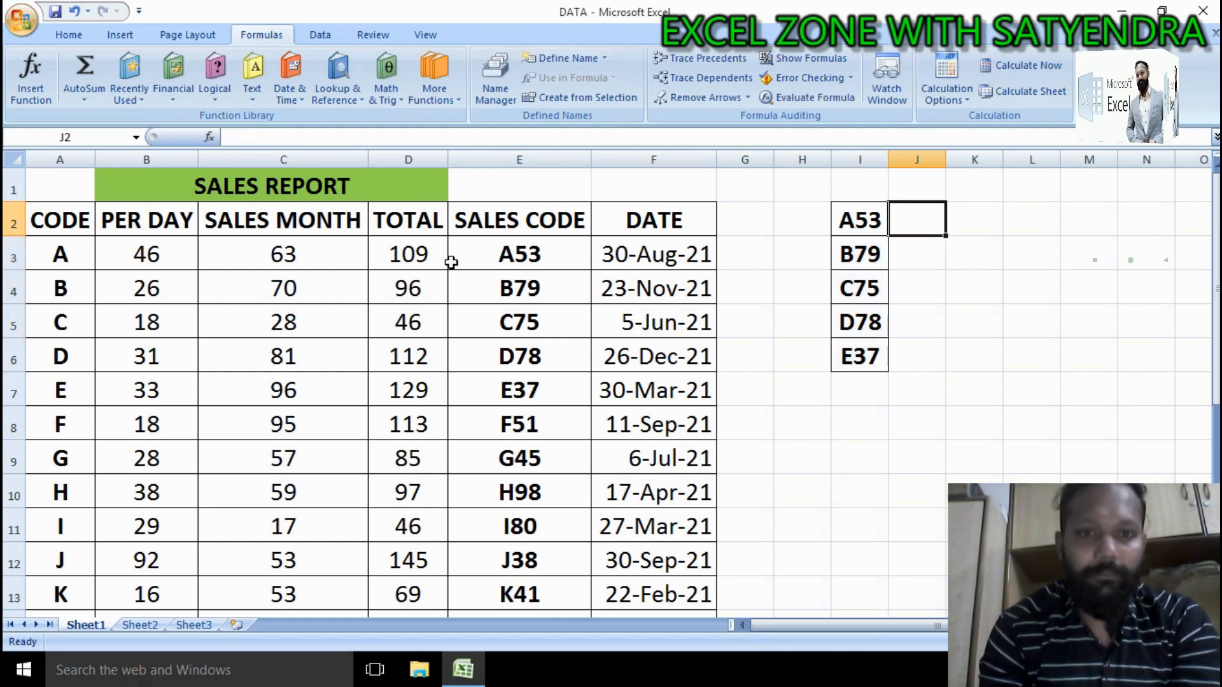
click(398, 266)
click(307, 264)
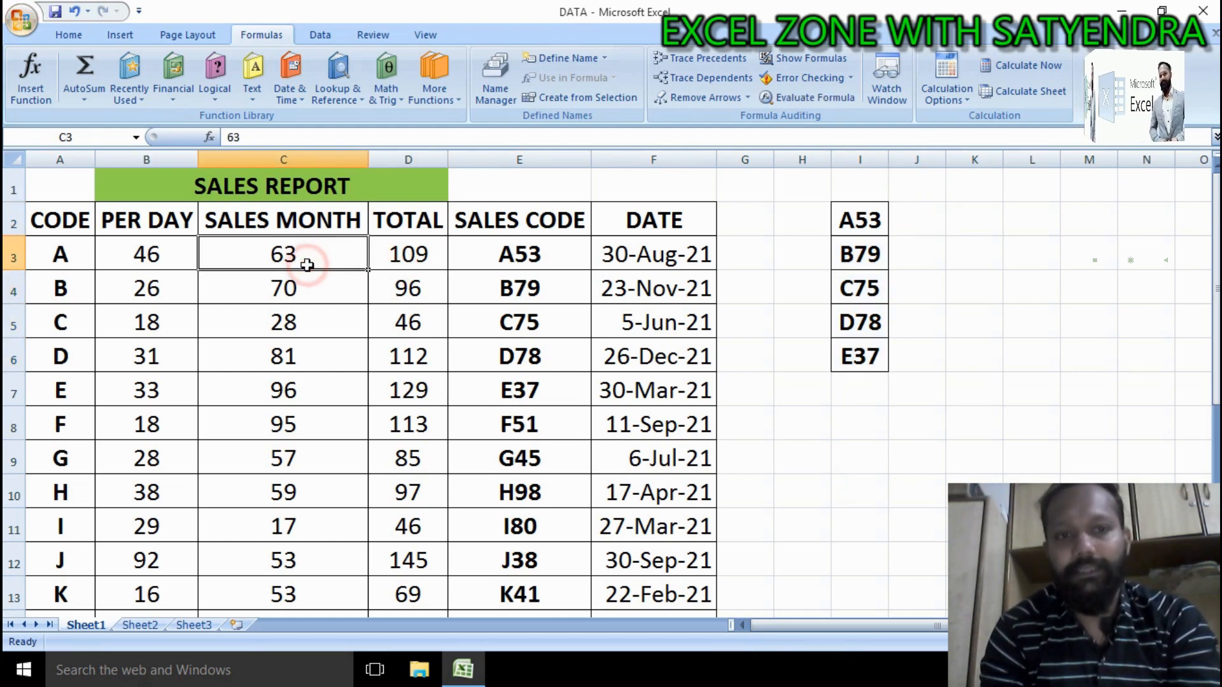
click(130, 263)
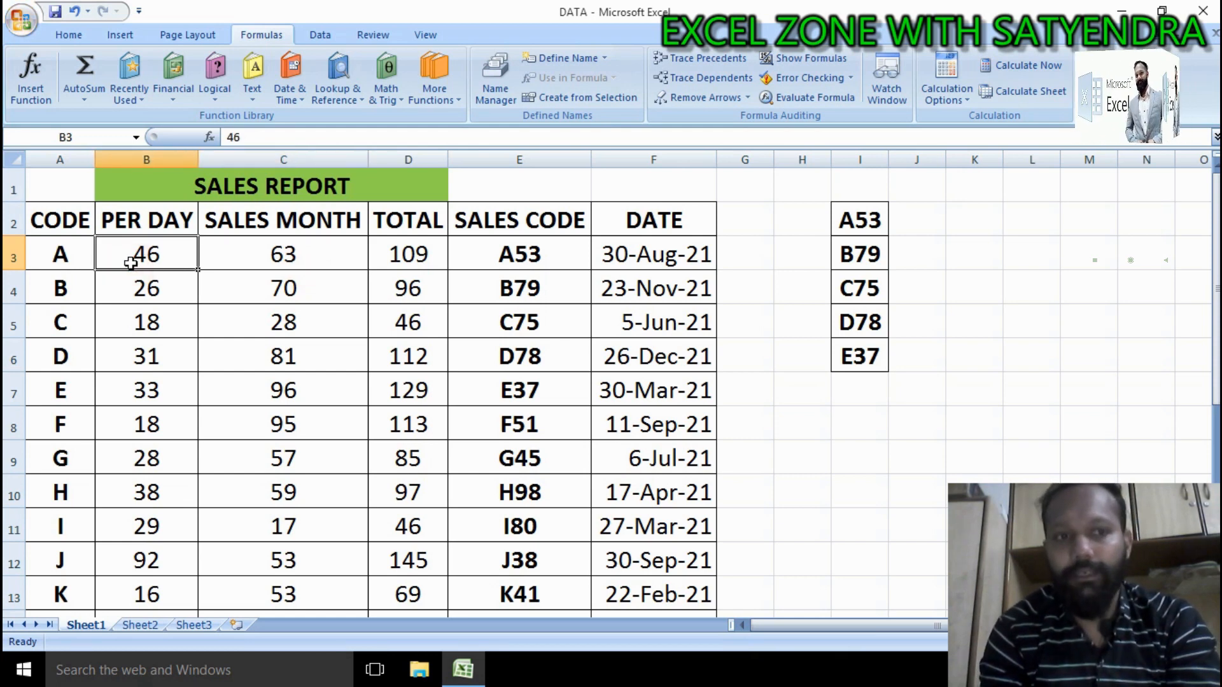
click(67, 262)
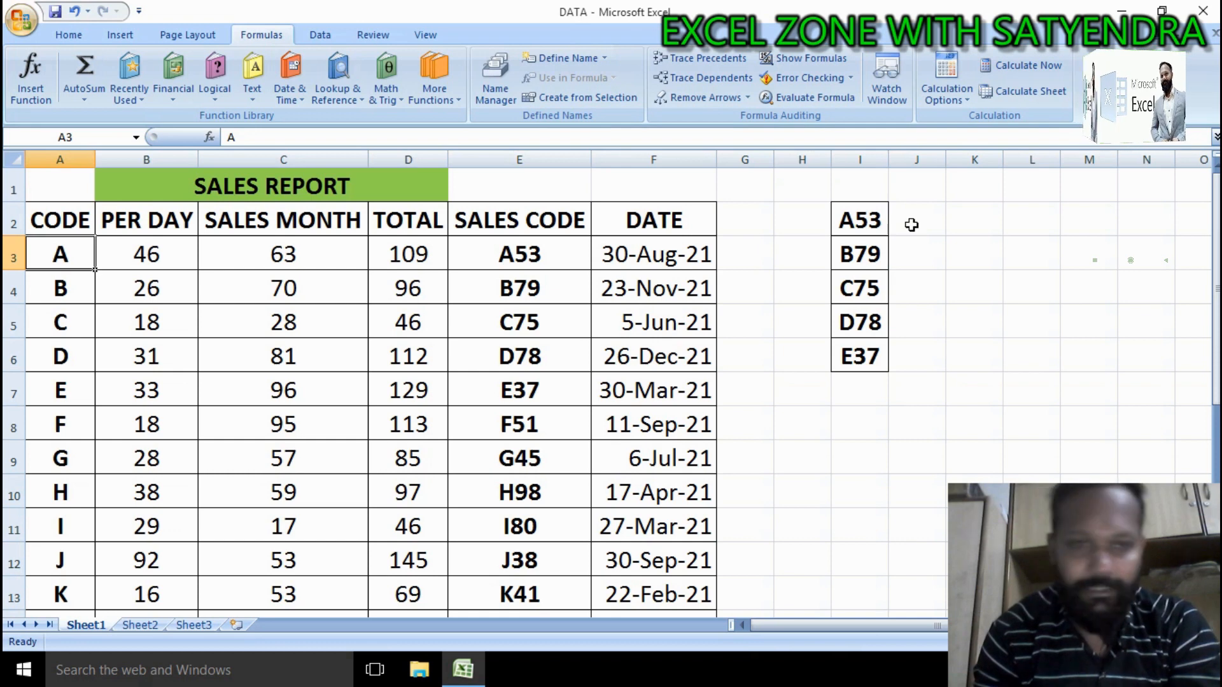
click(411, 252)
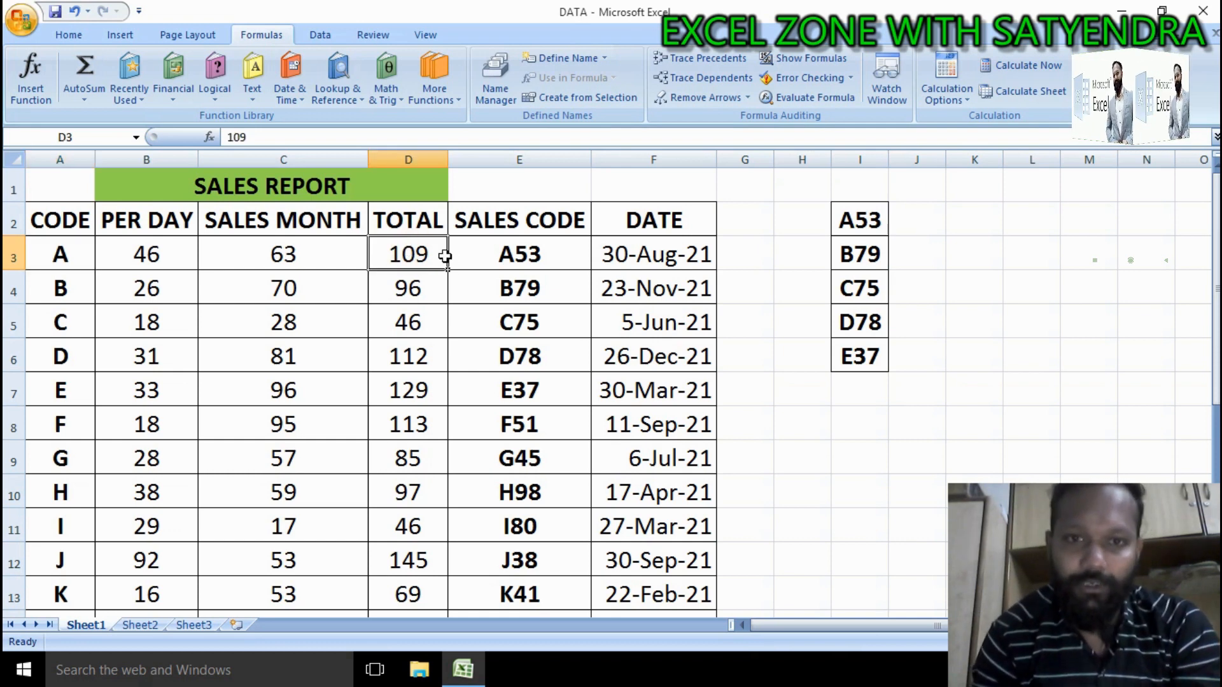
Step: Start a VLOOKUP in J2 looking up I2, with a CHOOSE table array using {1,2} as its index
click(926, 217)
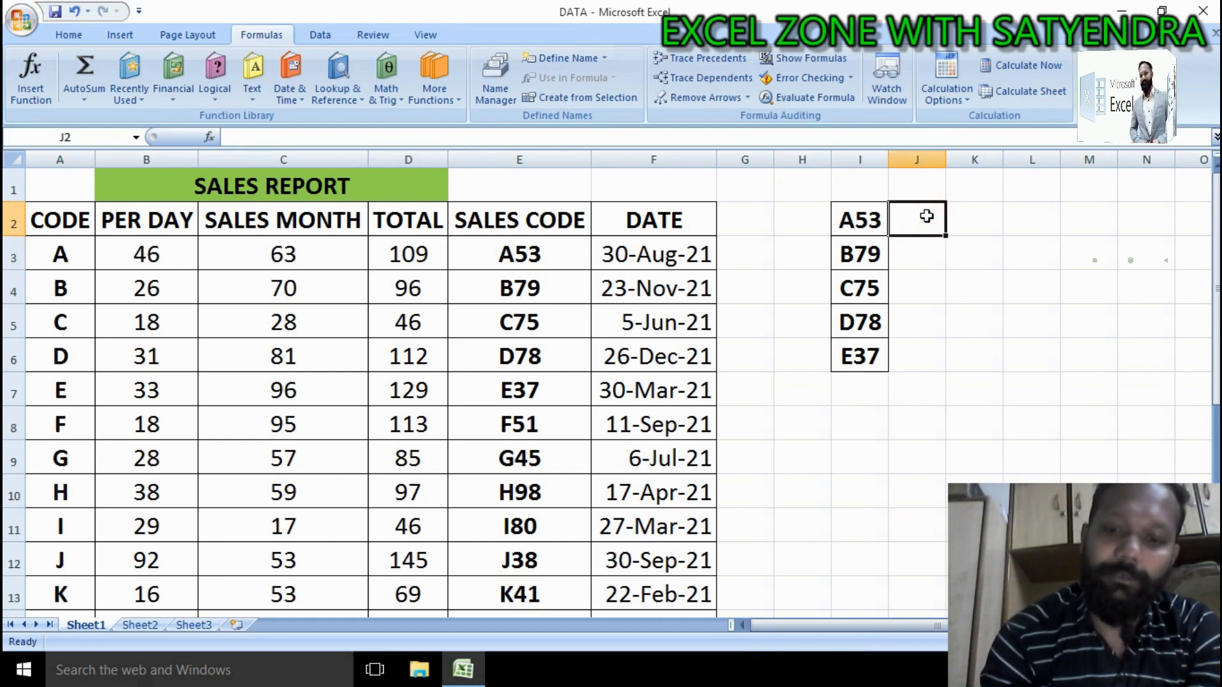
text(=VLOO)
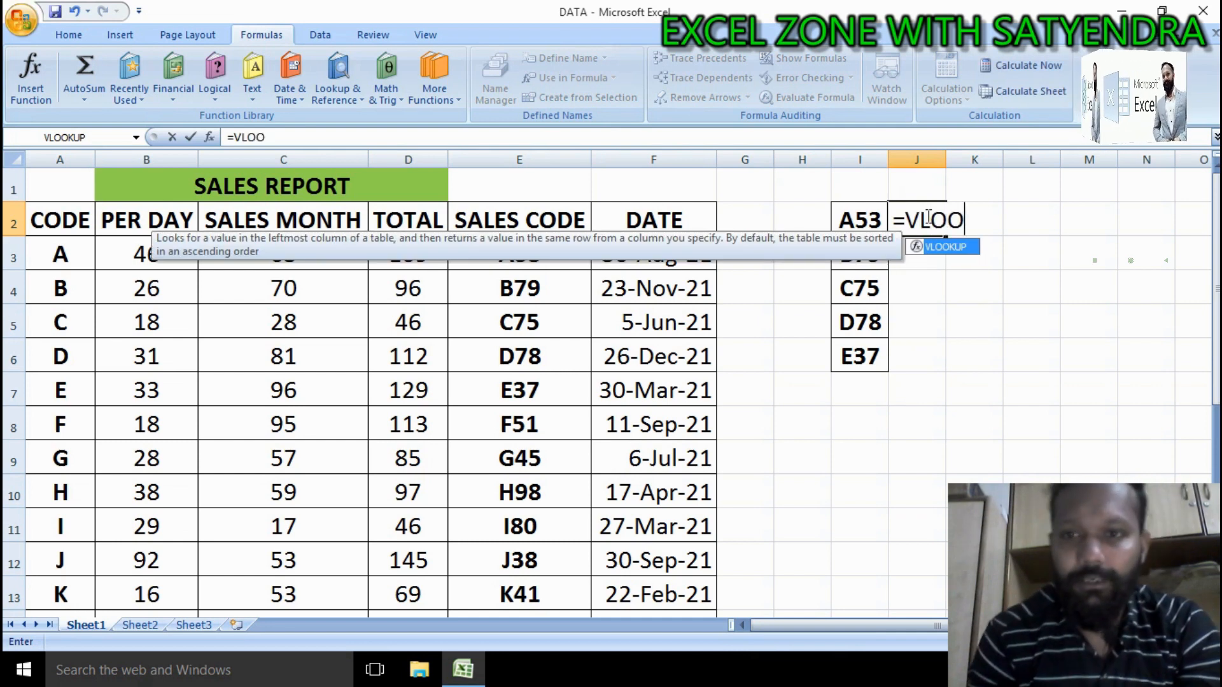
key(Tab)
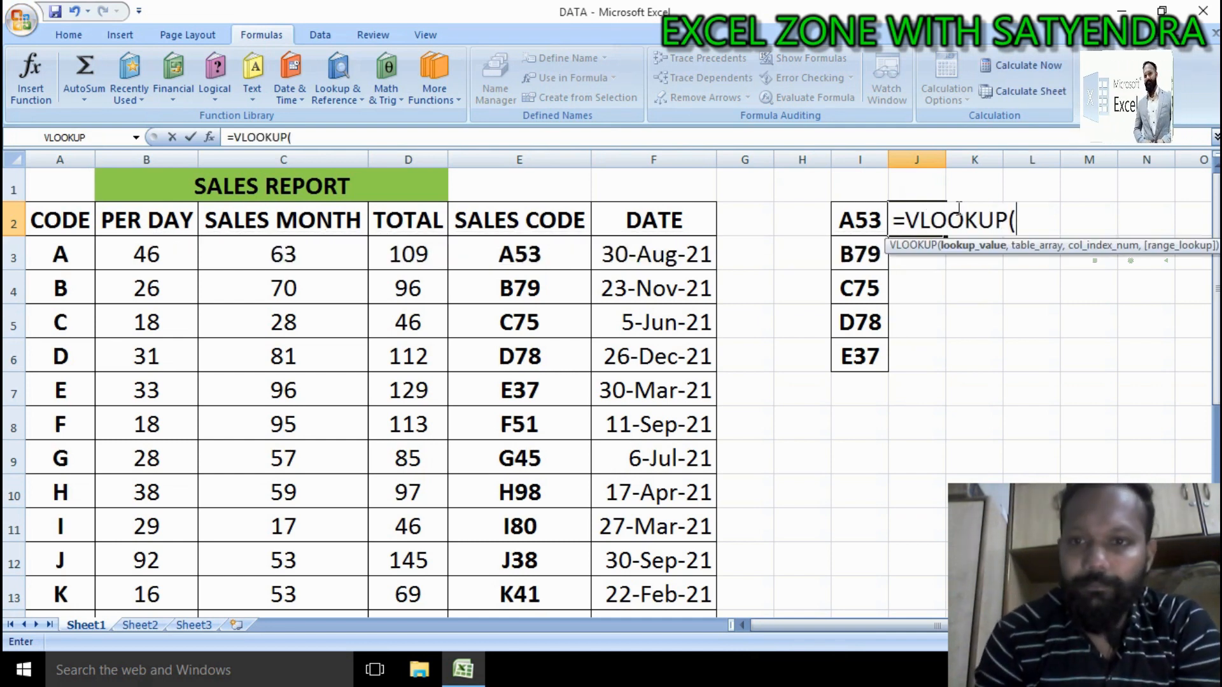
click(864, 220)
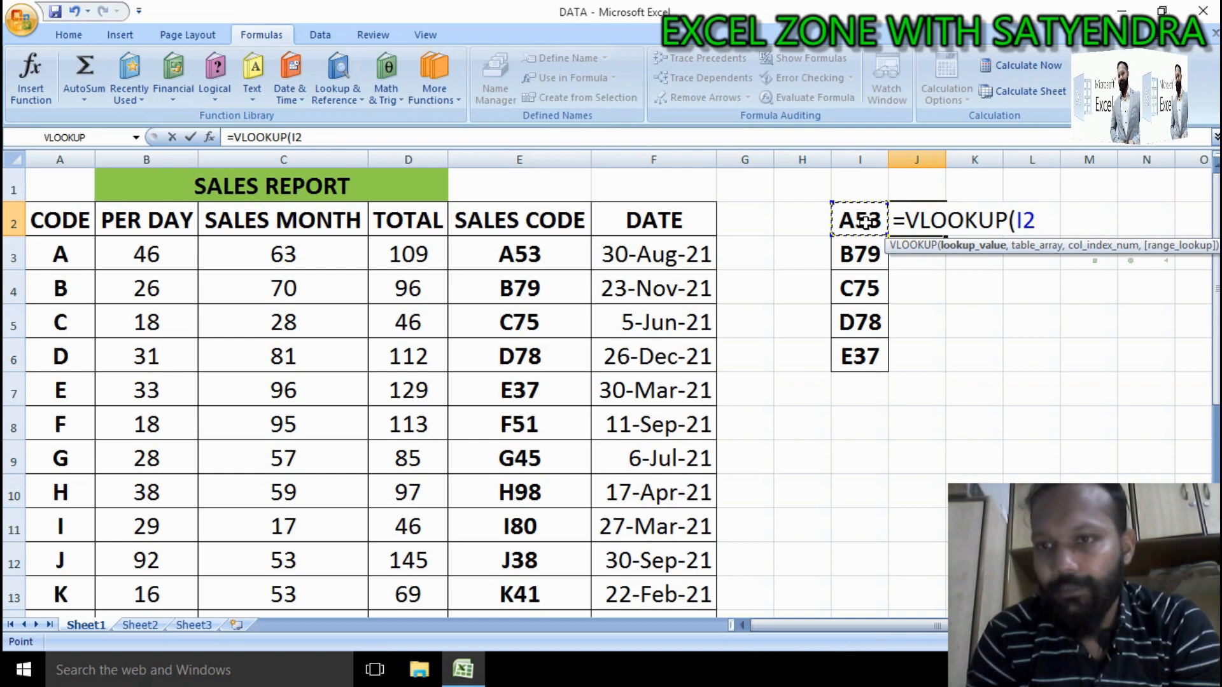
text(,)
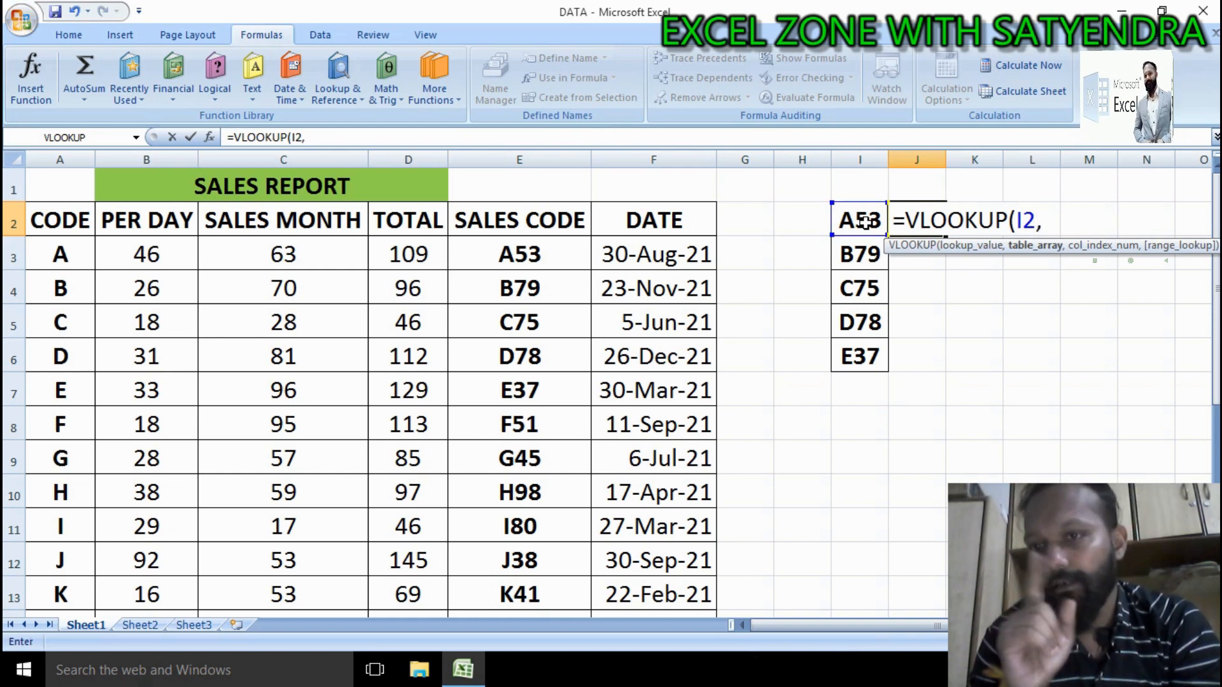
text(CHOO)
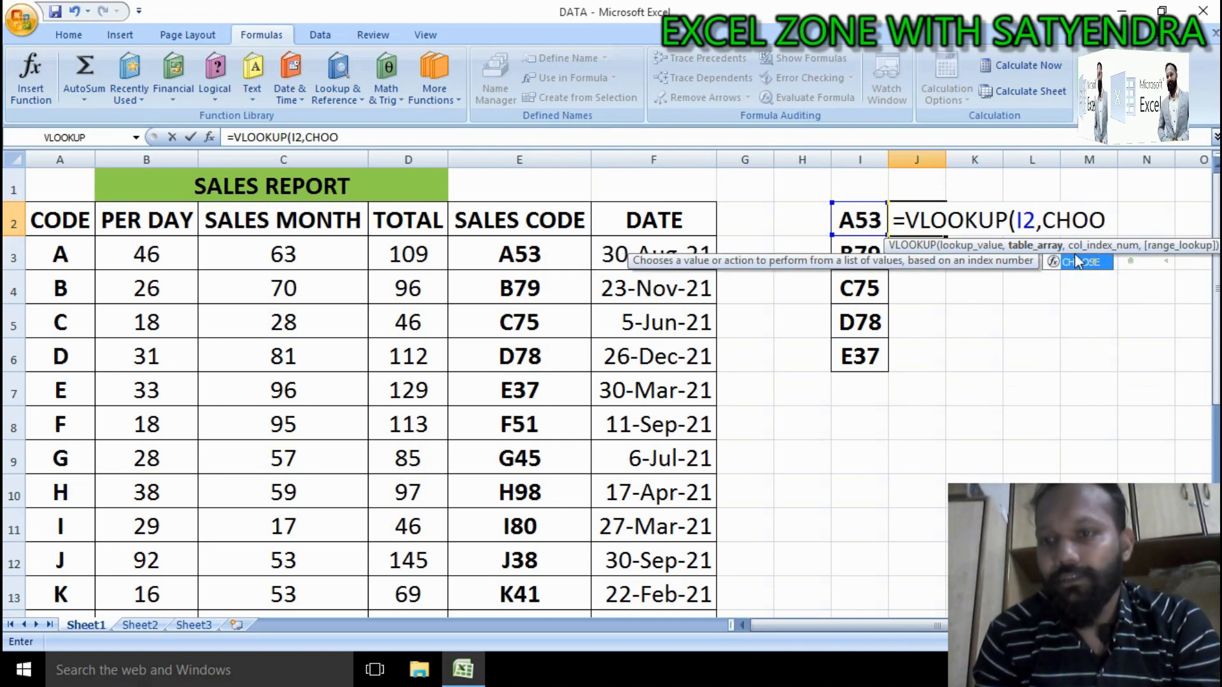
double_click(1080, 262)
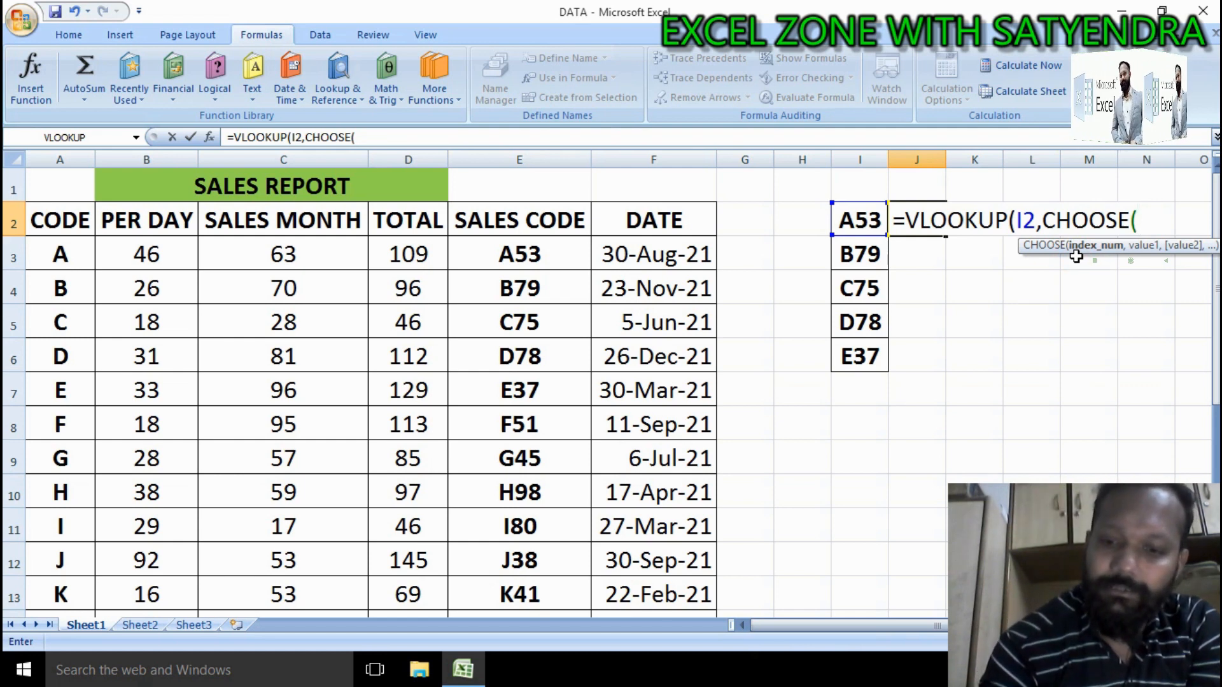
text({1,)
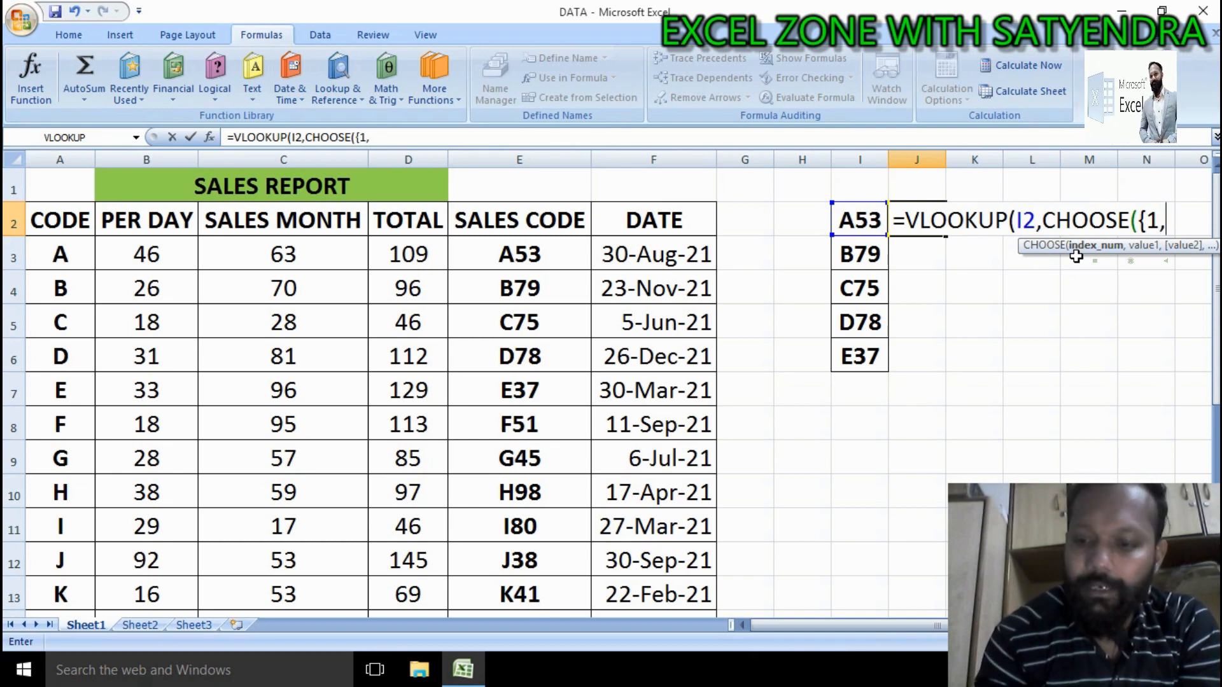
text(2)
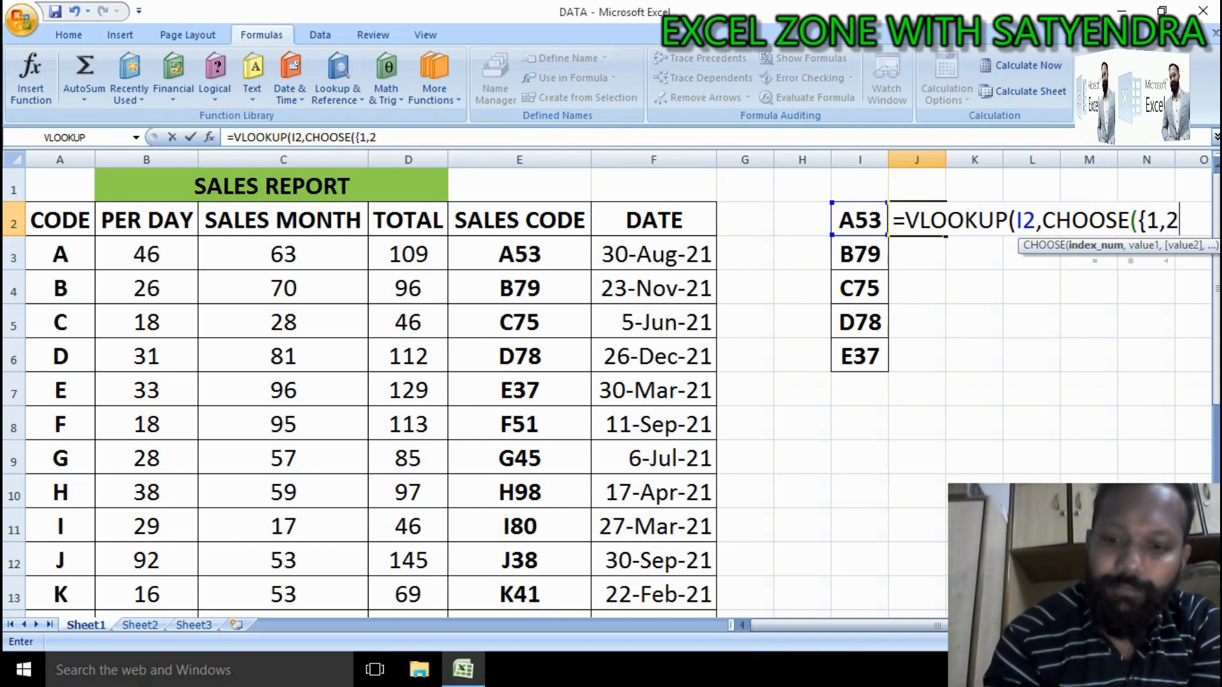
text(})
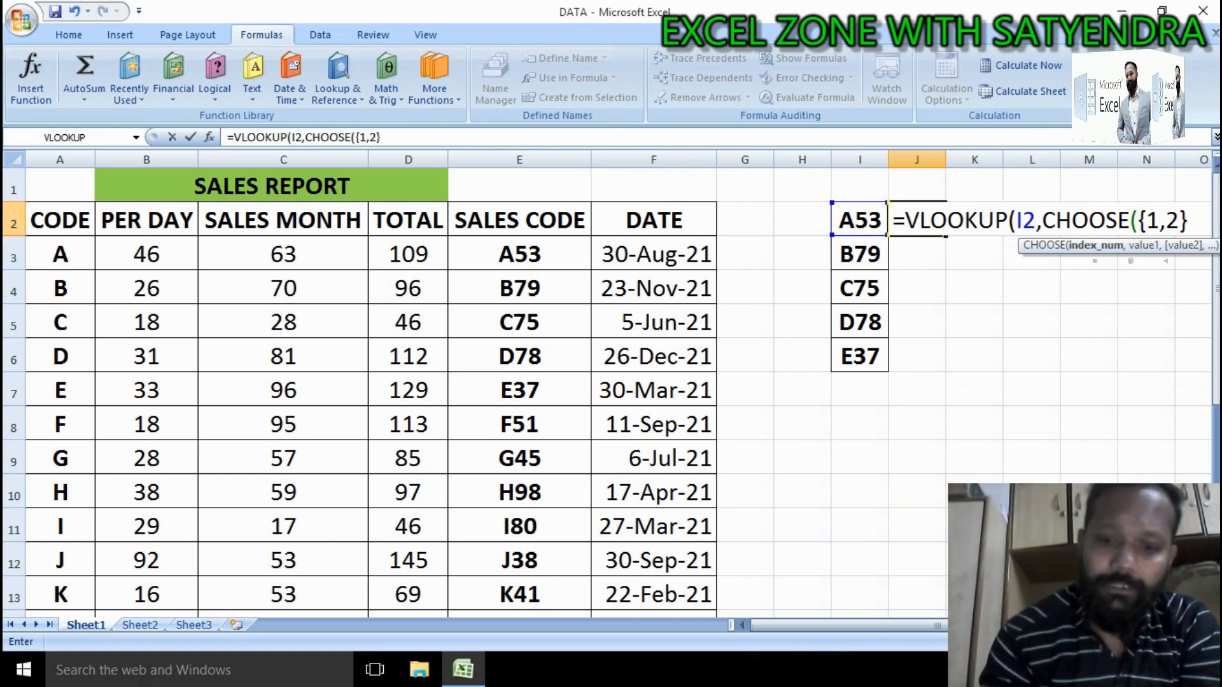
text(,)
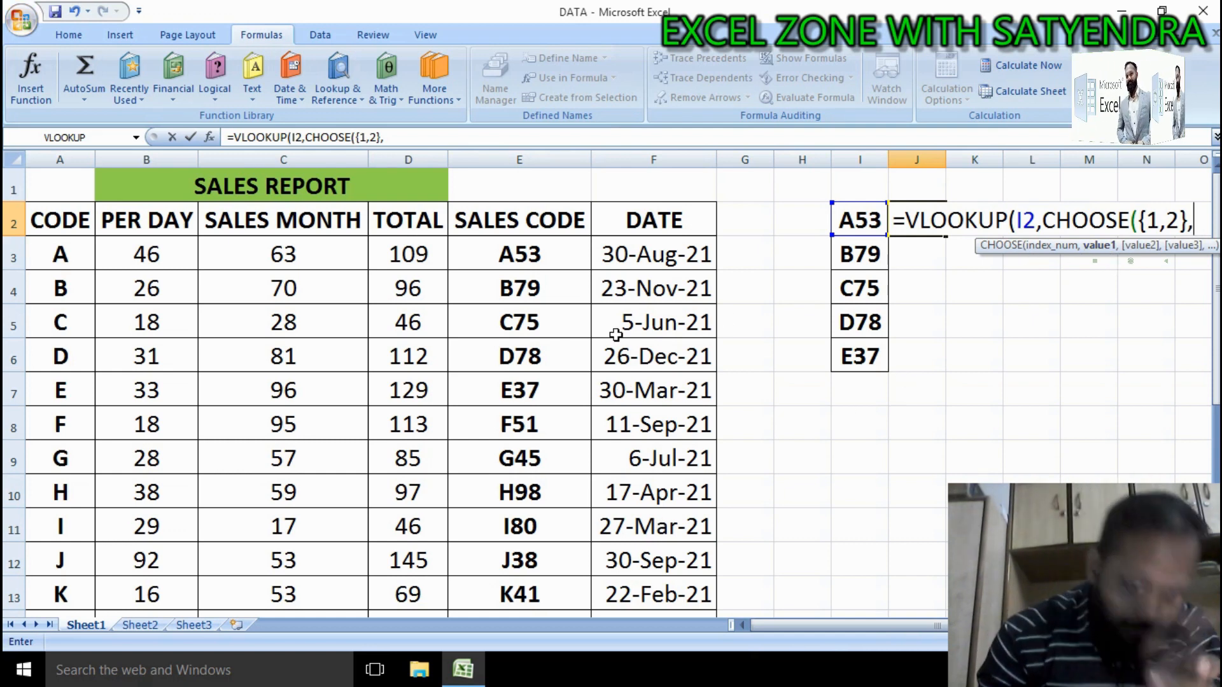
Step: Try adding the sales codes E3:E24 as the first CHOOSE value, then delete that reference
click(553, 250)
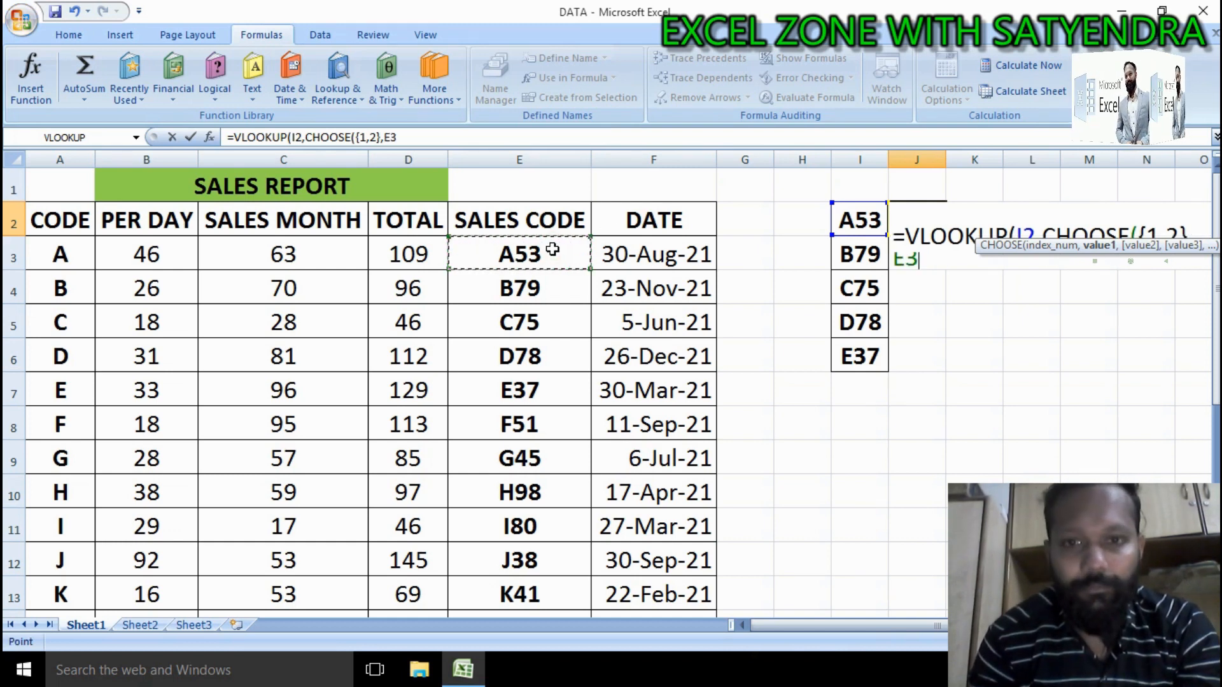
key(ctrl+Down)
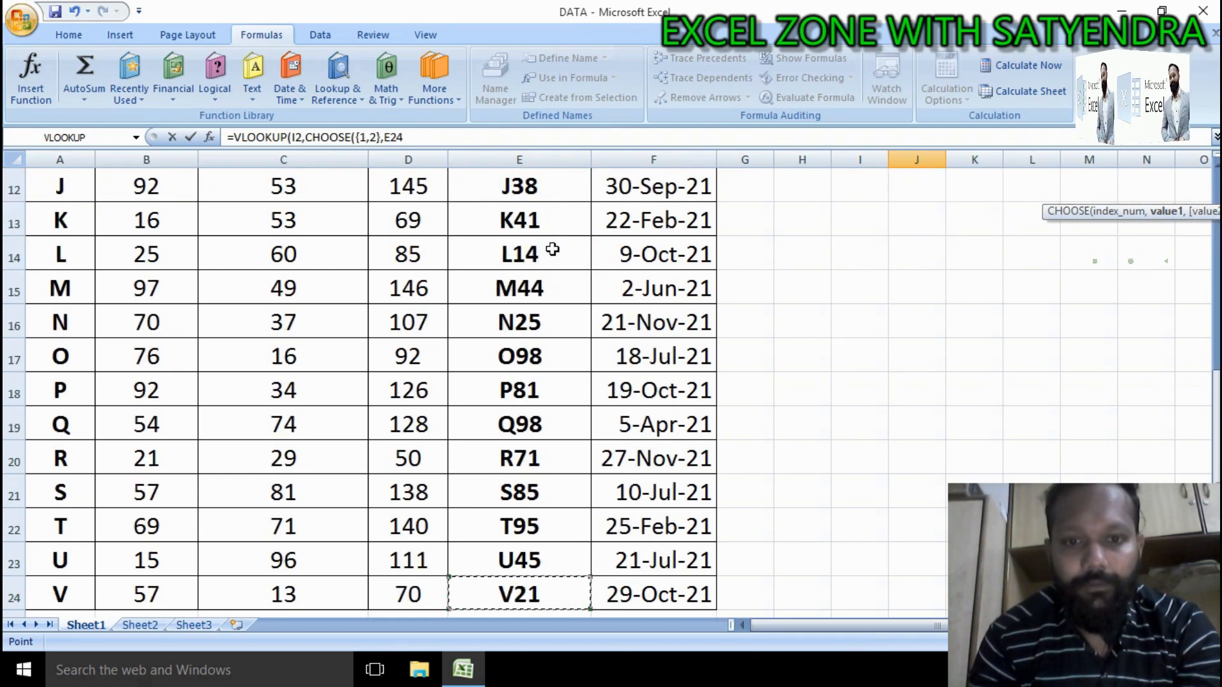
key(Up)
key(Up)
key(Up)
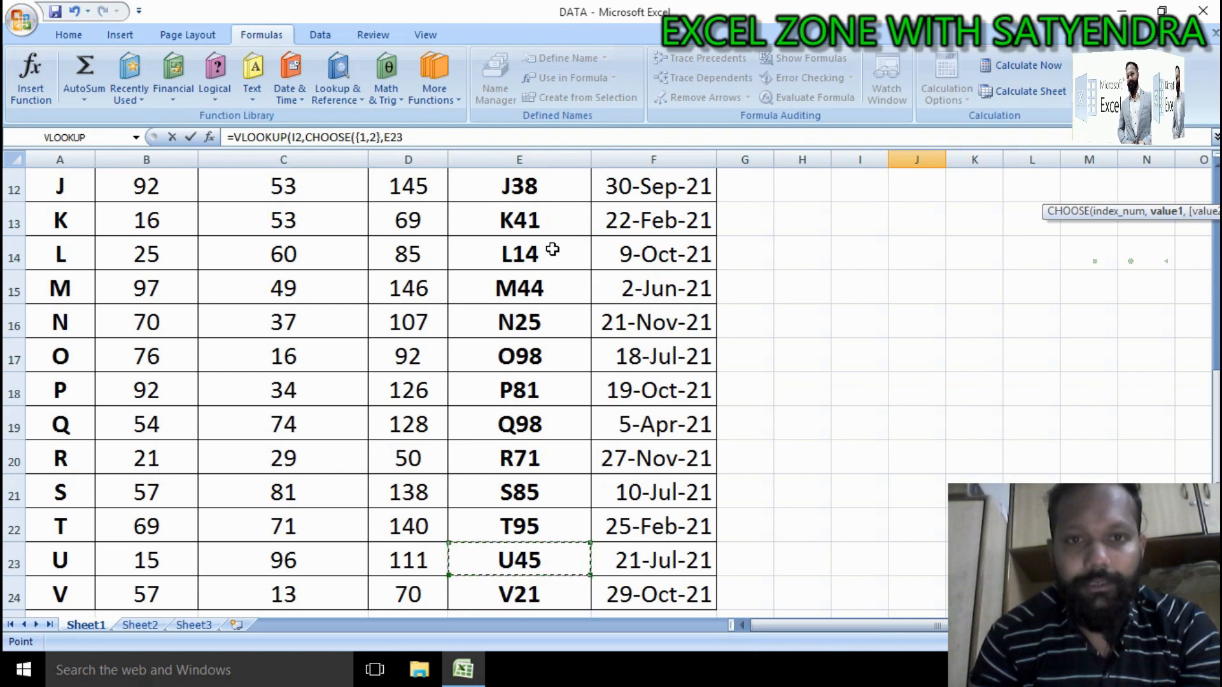
key(ctrl+Up)
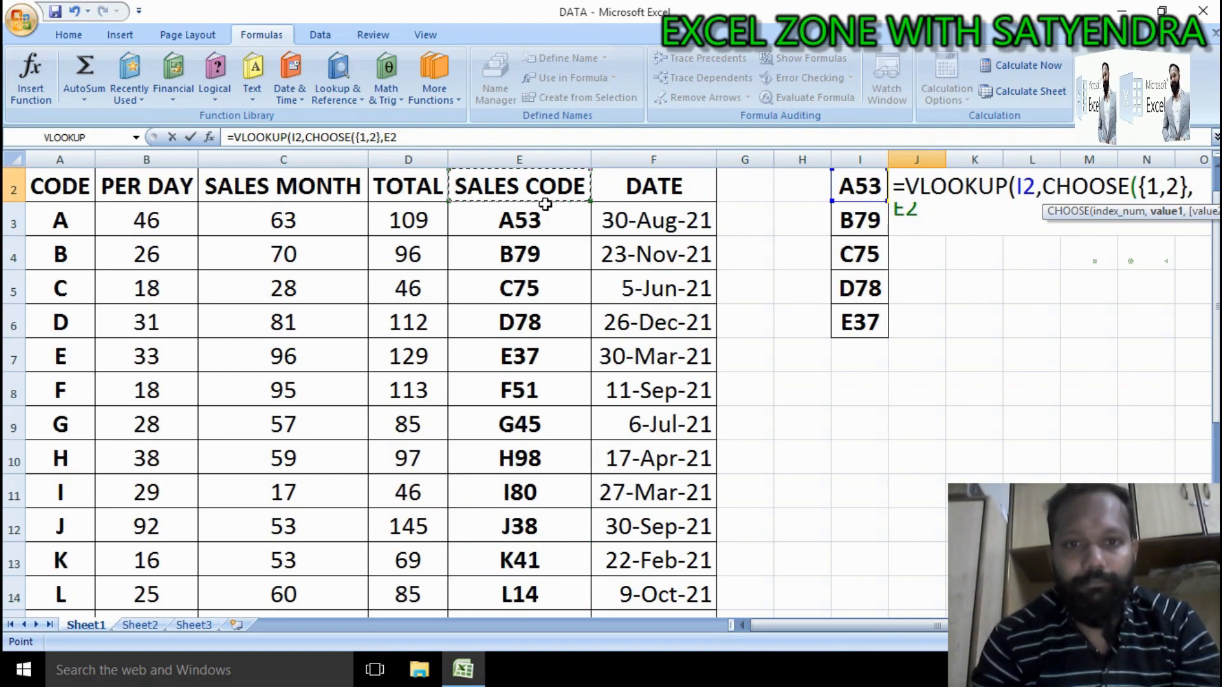
click(544, 153)
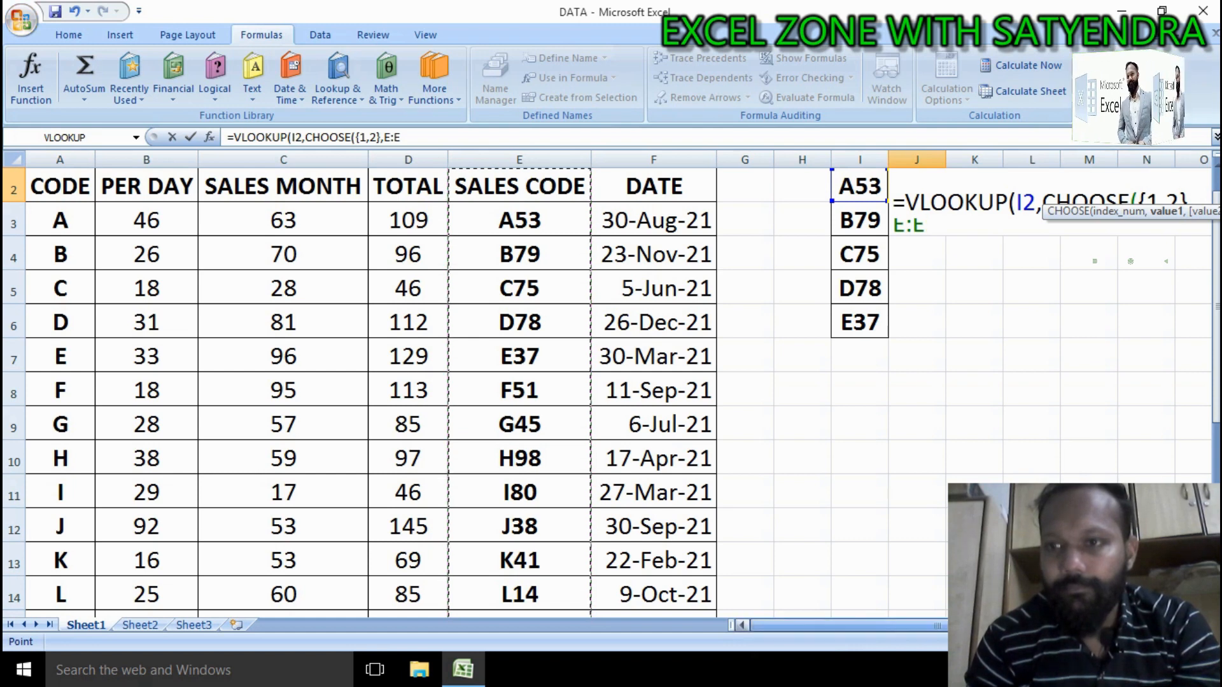
drag(992, 625, 1022, 625)
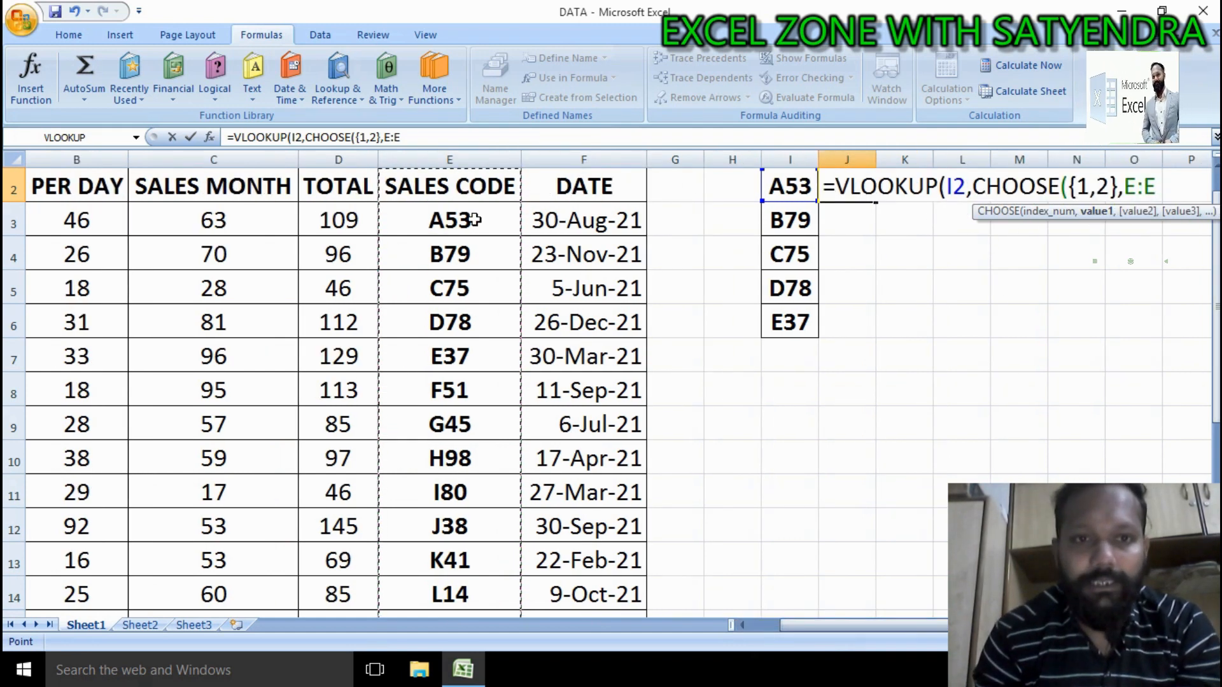
drag(439, 219, 452, 568)
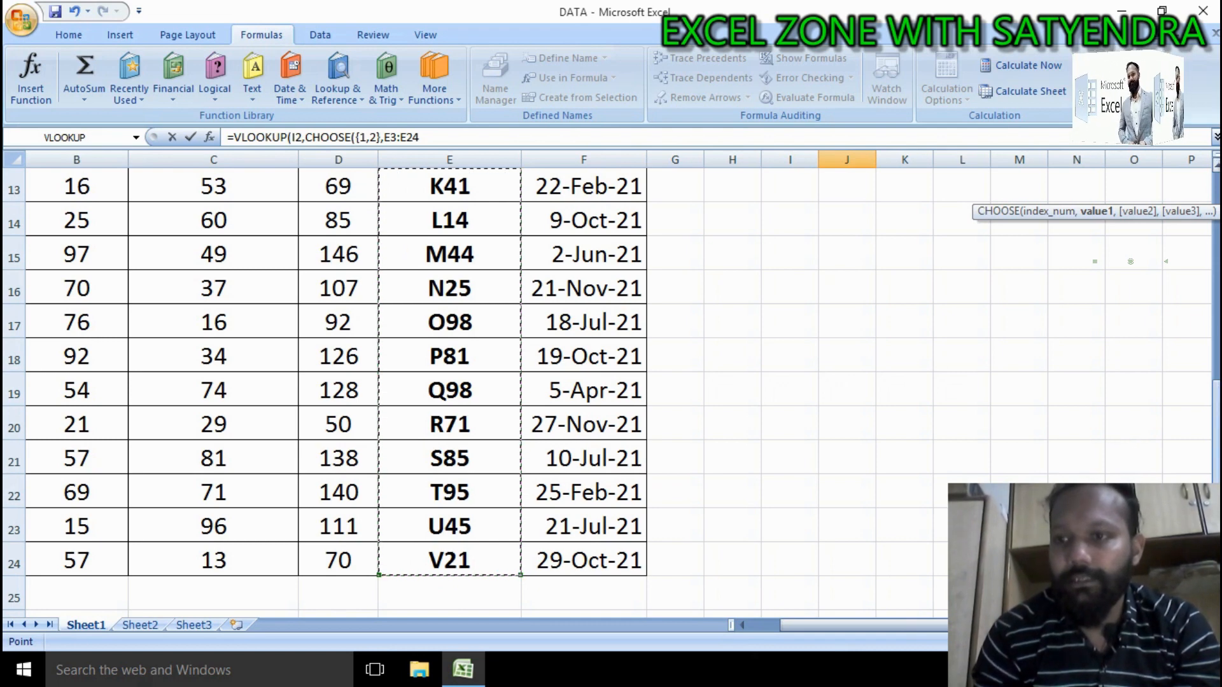
scroll(611, 382, up, 4)
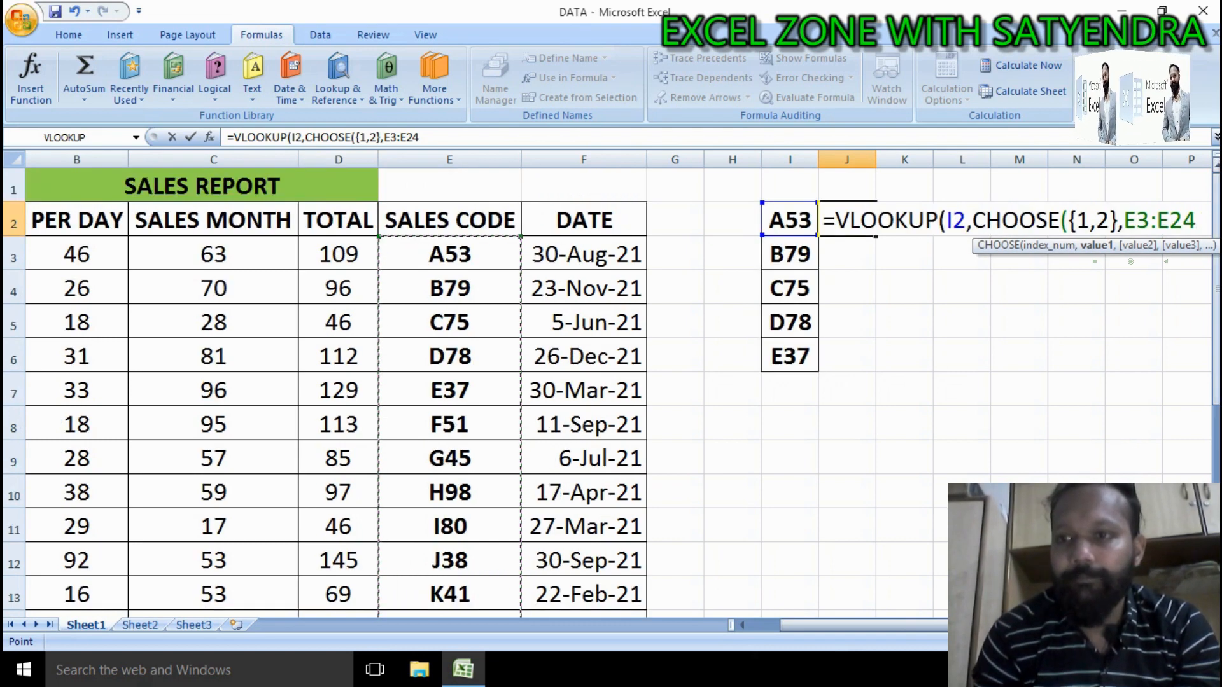
drag(1200, 184, 1182, 219)
key(BackSpace)
key(BackSpace)
key(BackSpace)
key(BackSpace)
key(BackSpace)
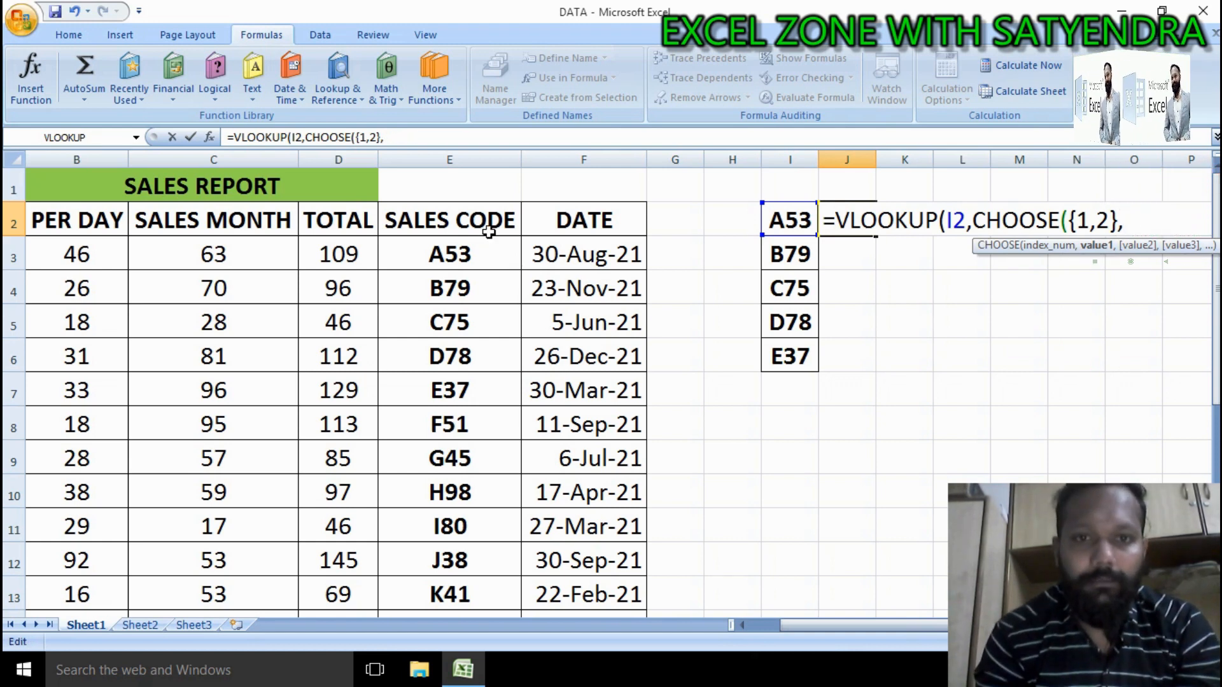
Step: Add the sales codes E3:E24 as the first CHOOSE value, followed by a comma
click(478, 260)
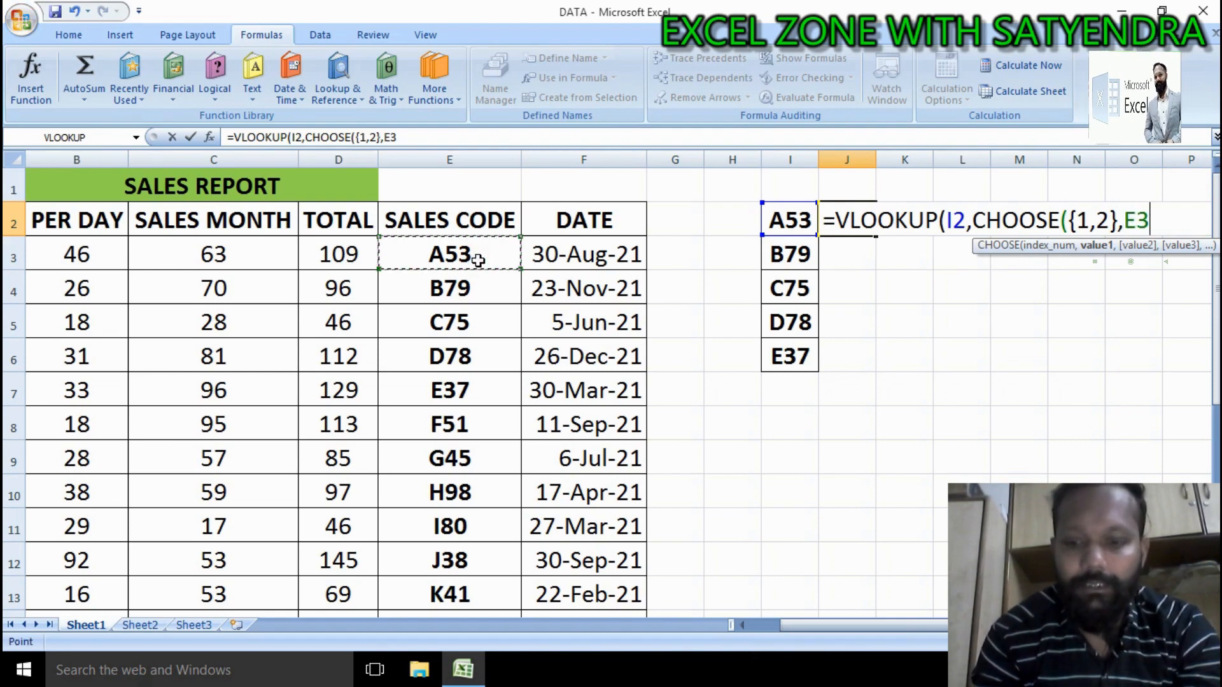
key(ctrl+shift+Down)
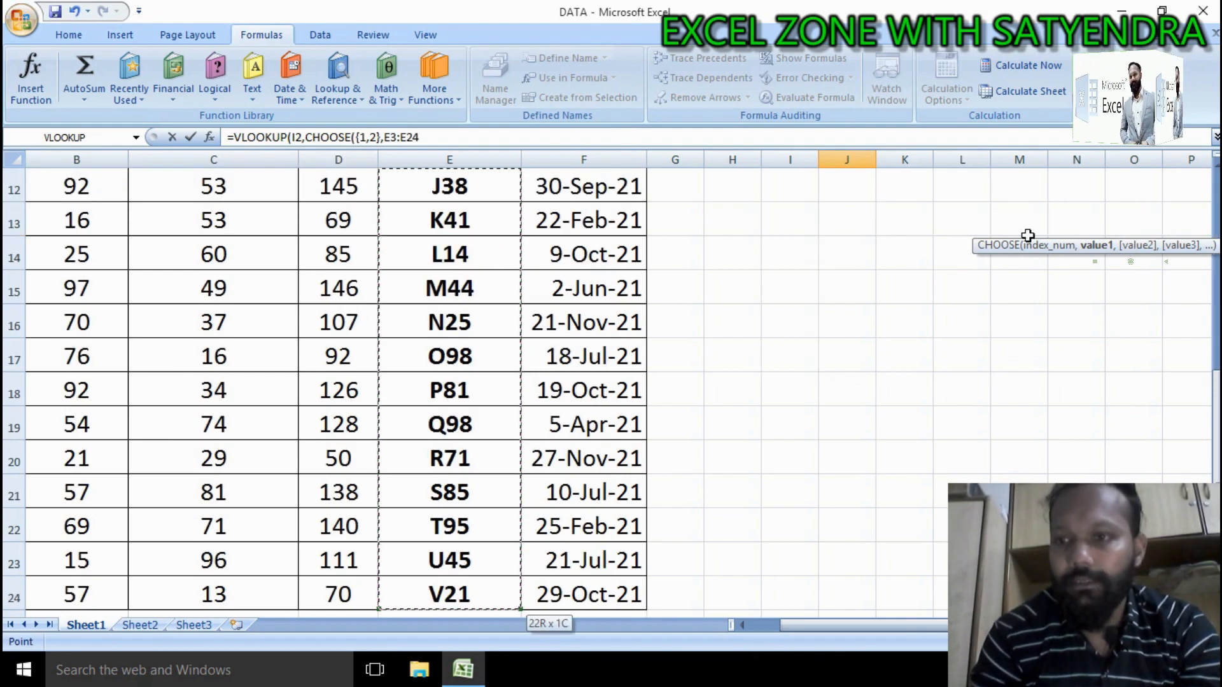
drag(1216, 446, 1216, 382)
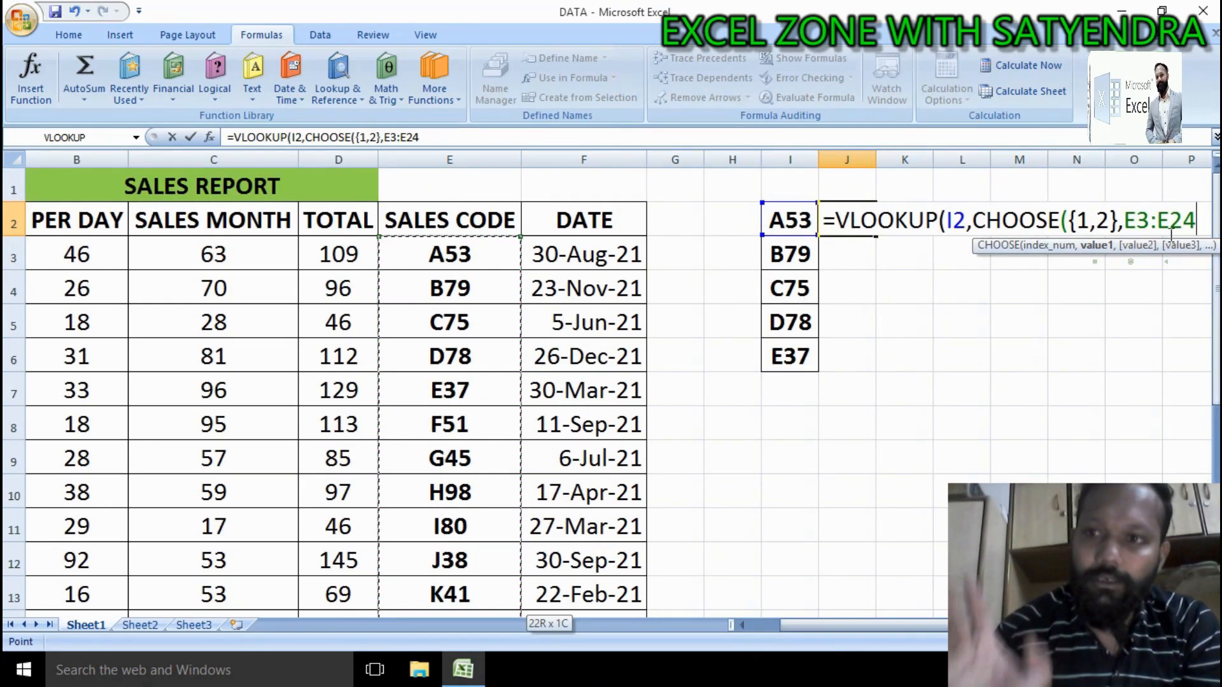
text(,)
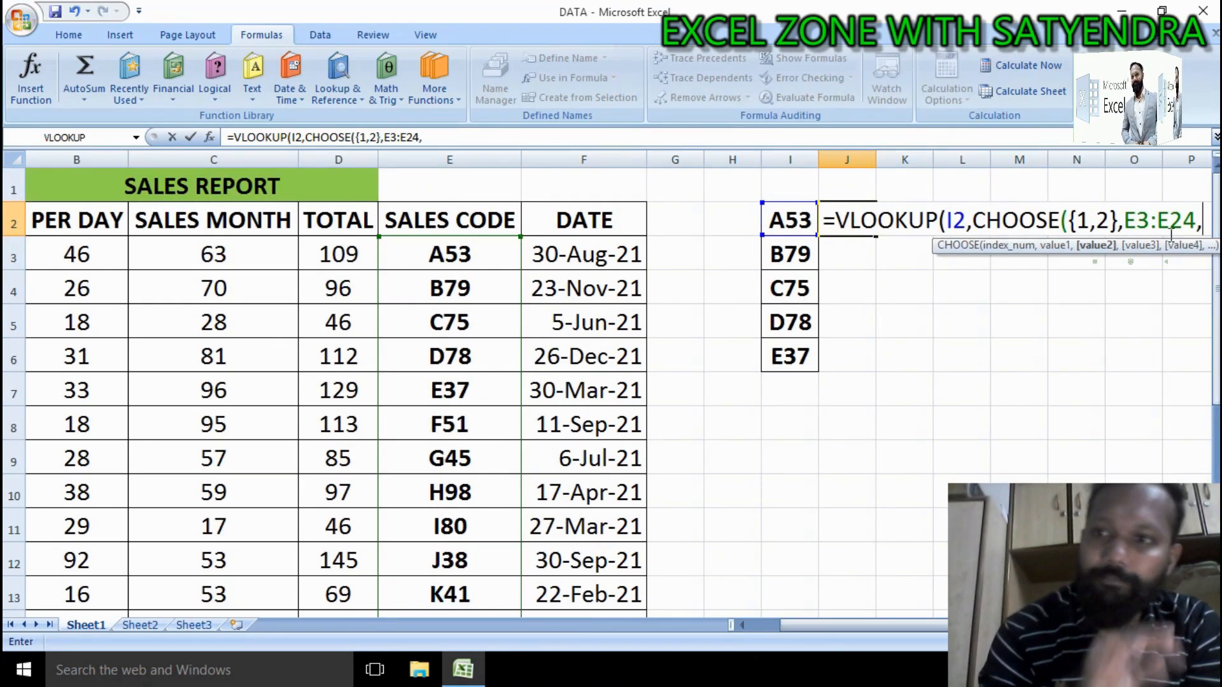
Step: Add the totals D3:D24 as the second CHOOSE value, followed by a comma
click(353, 253)
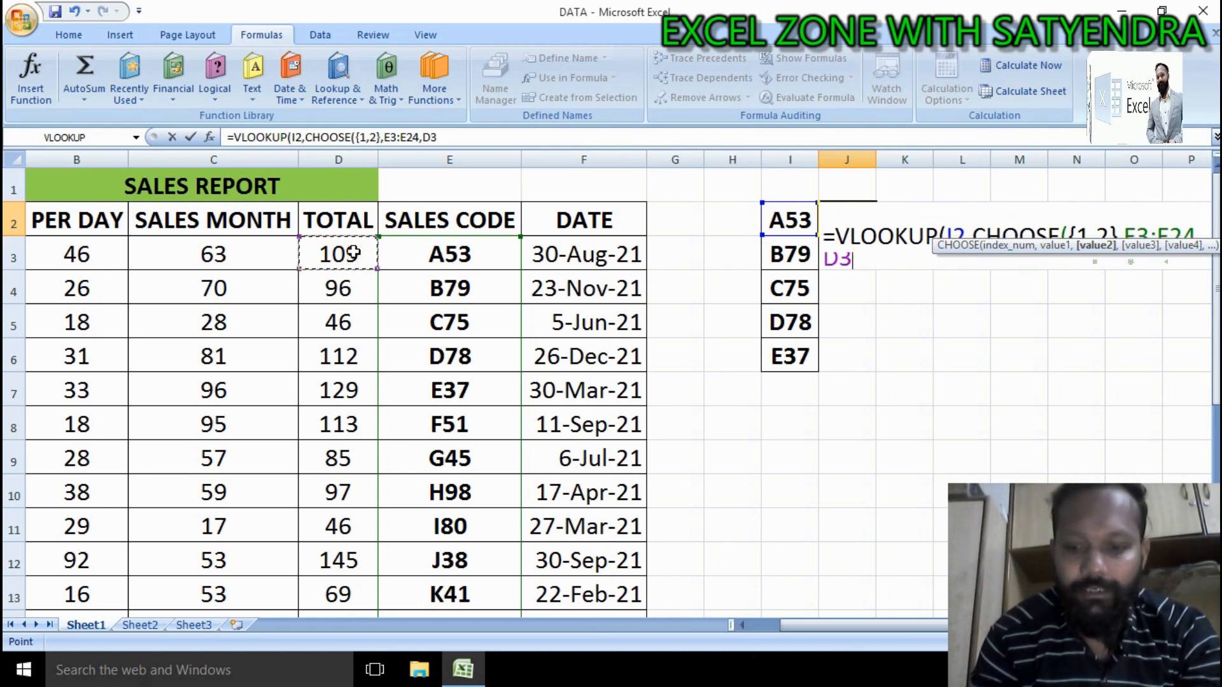
key(ctrl+shift+Down)
scroll(343, 382, down, 1)
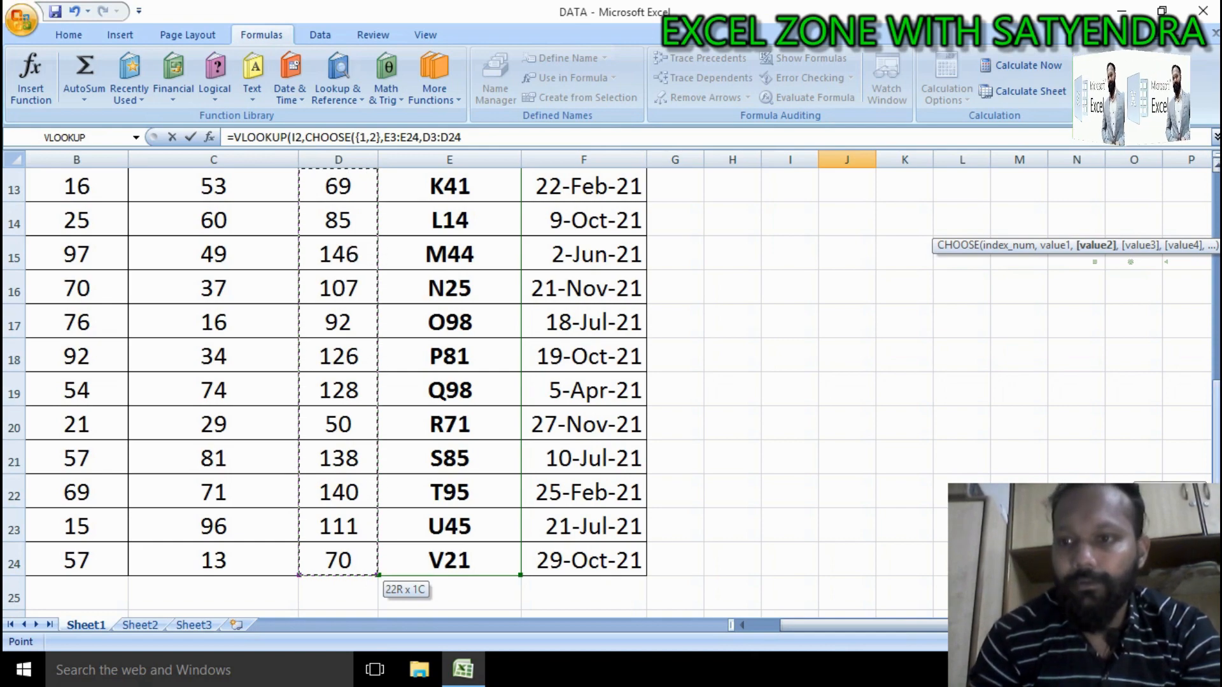
scroll(1169, 237, up, 4)
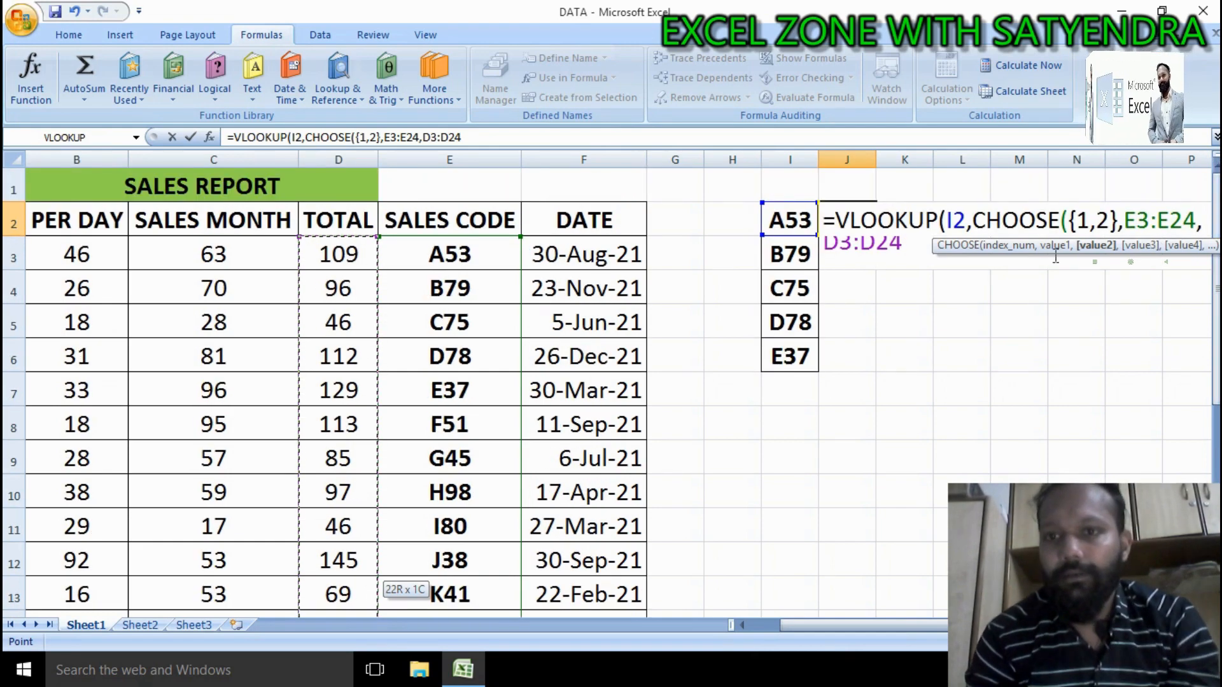
click(1203, 625)
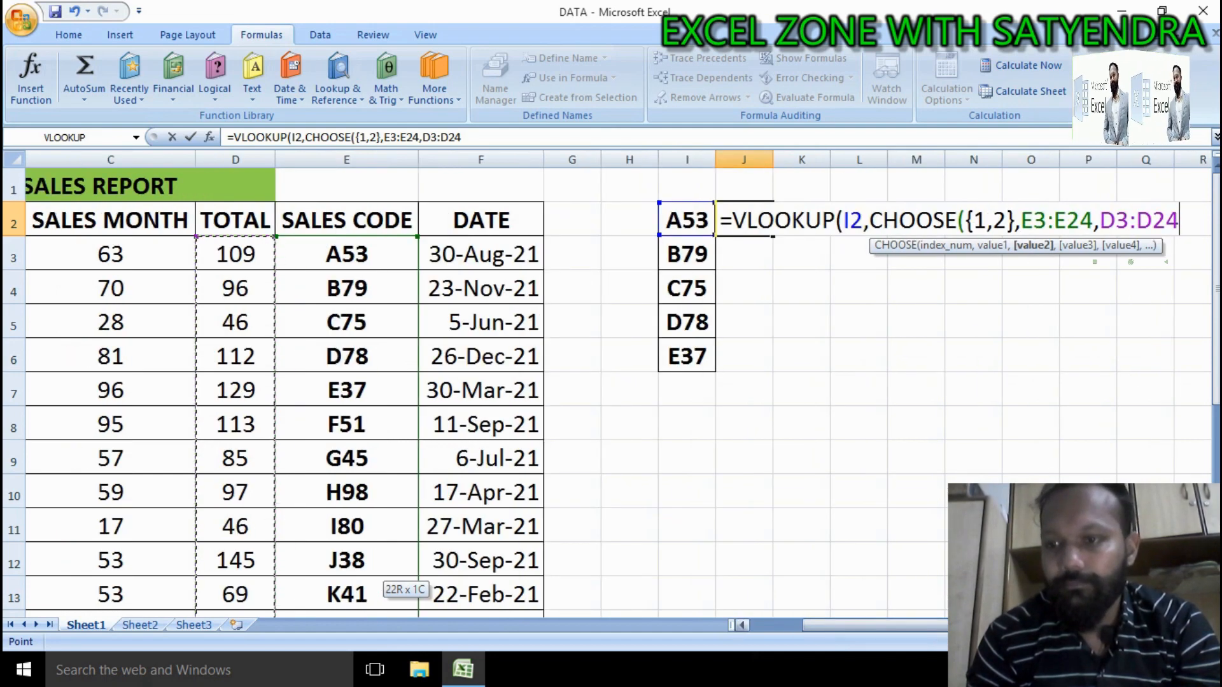
click(1202, 625)
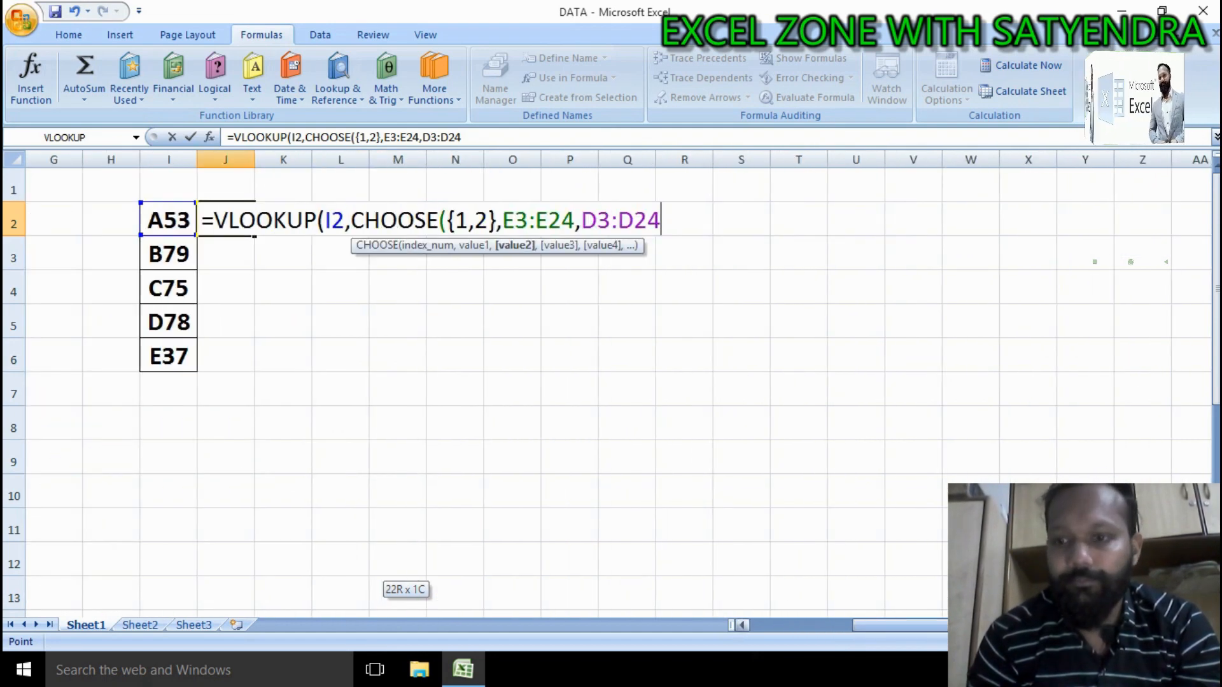
drag(1108, 625, 1038, 626)
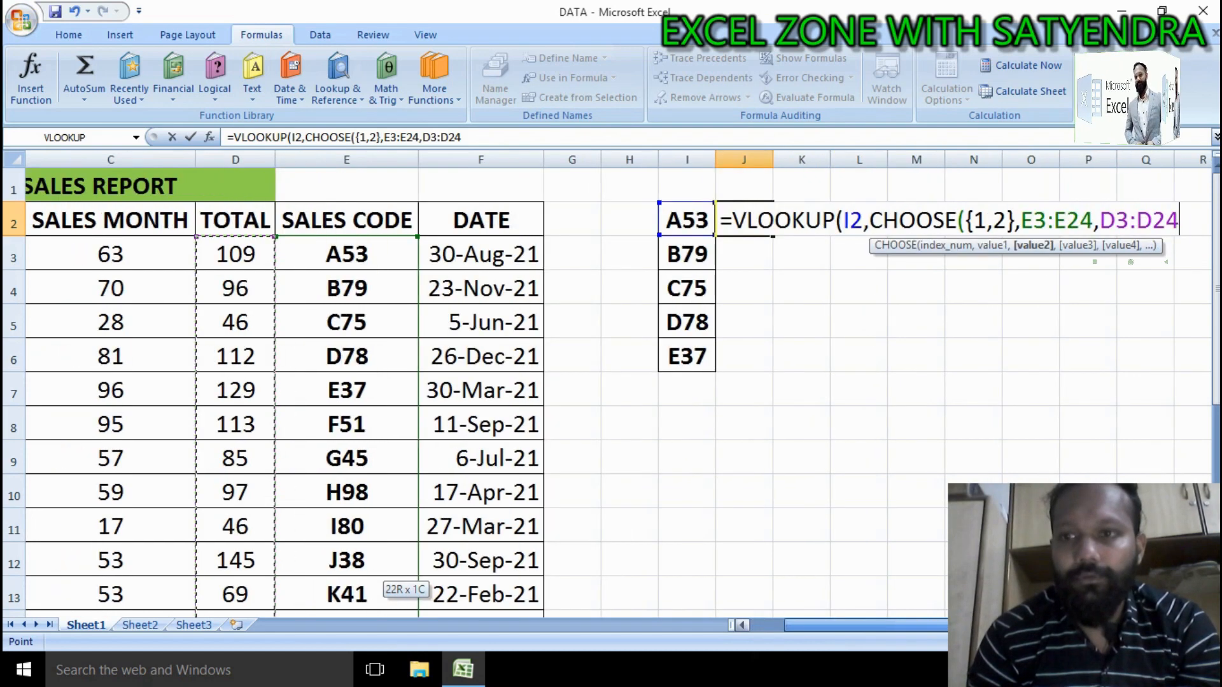
text(,)
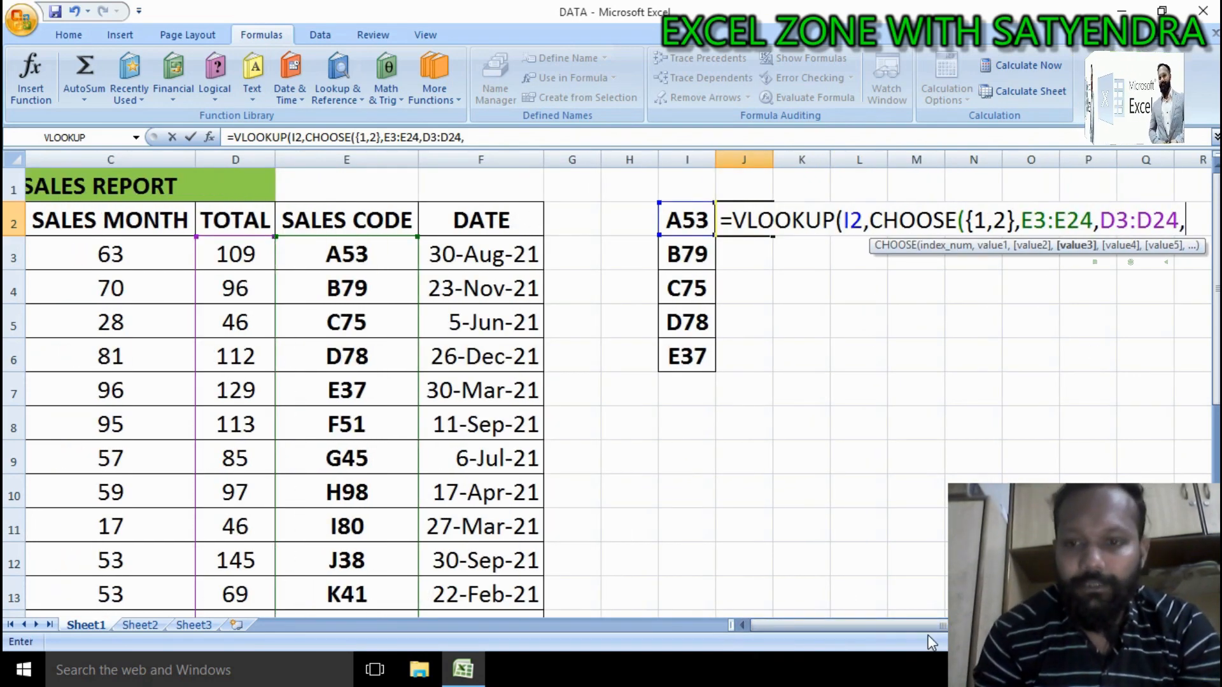
Step: Add the per-day values B3:B24 as the third CHOOSE value, followed by a comma
drag(932, 627, 920, 628)
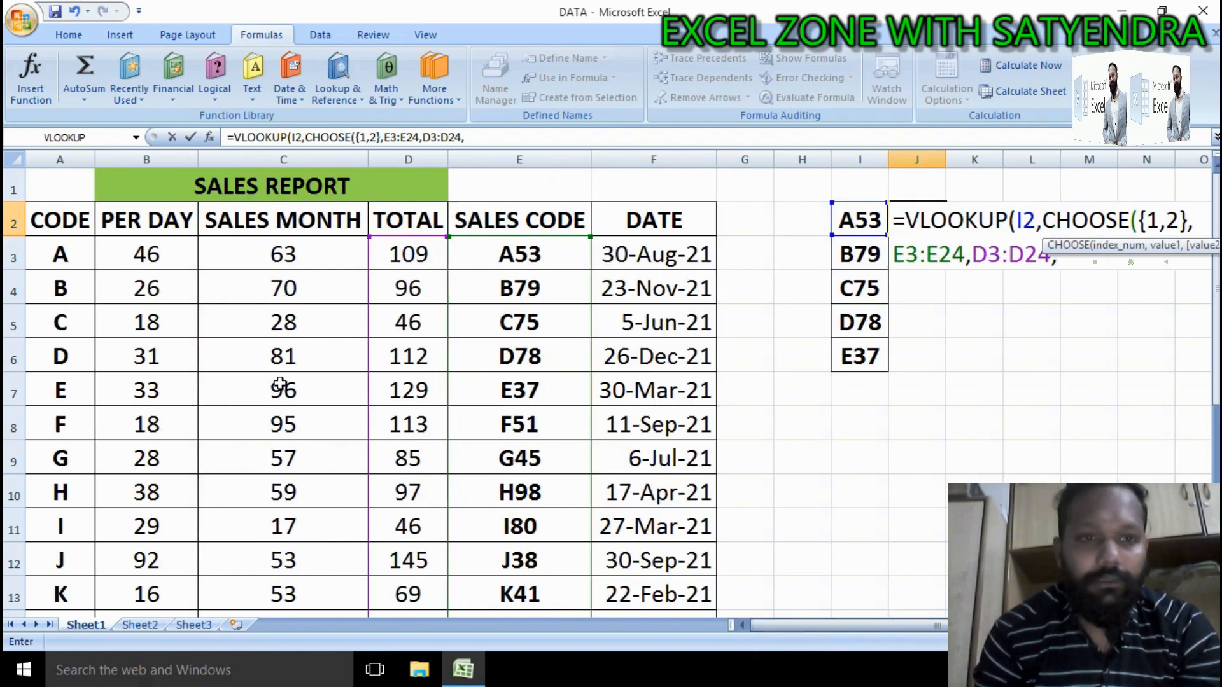
click(157, 257)
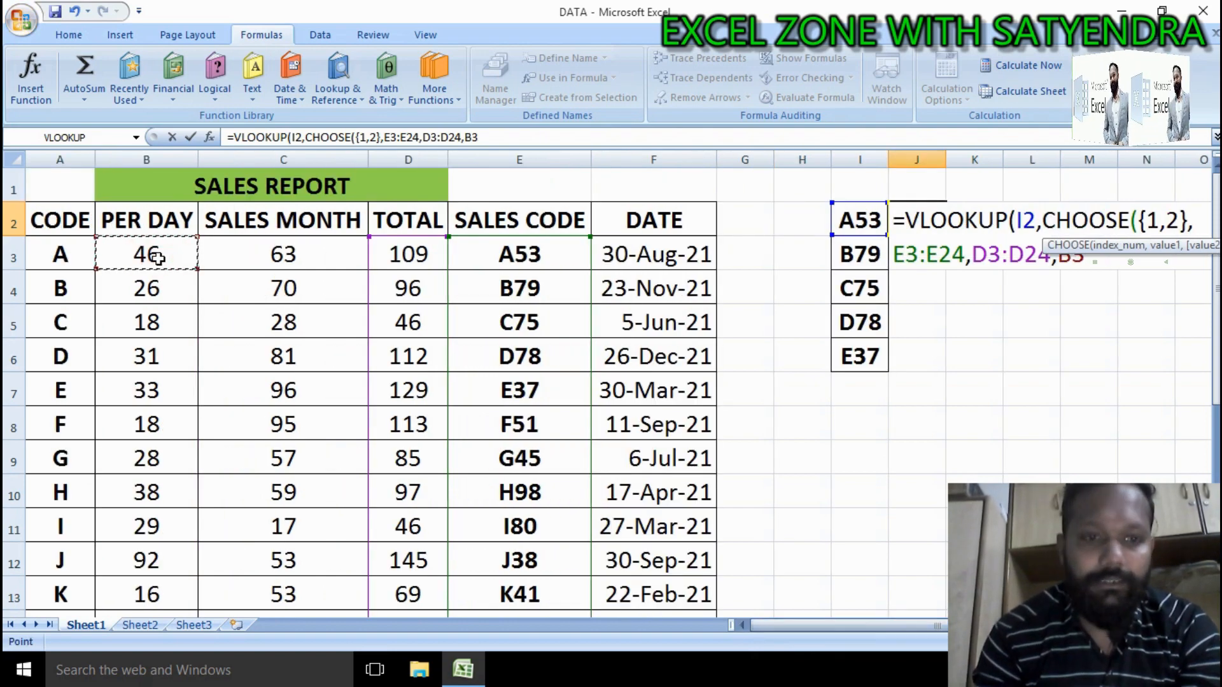
key(ctrl+shift+Down)
key(shift+Down)
key(shift+Up)
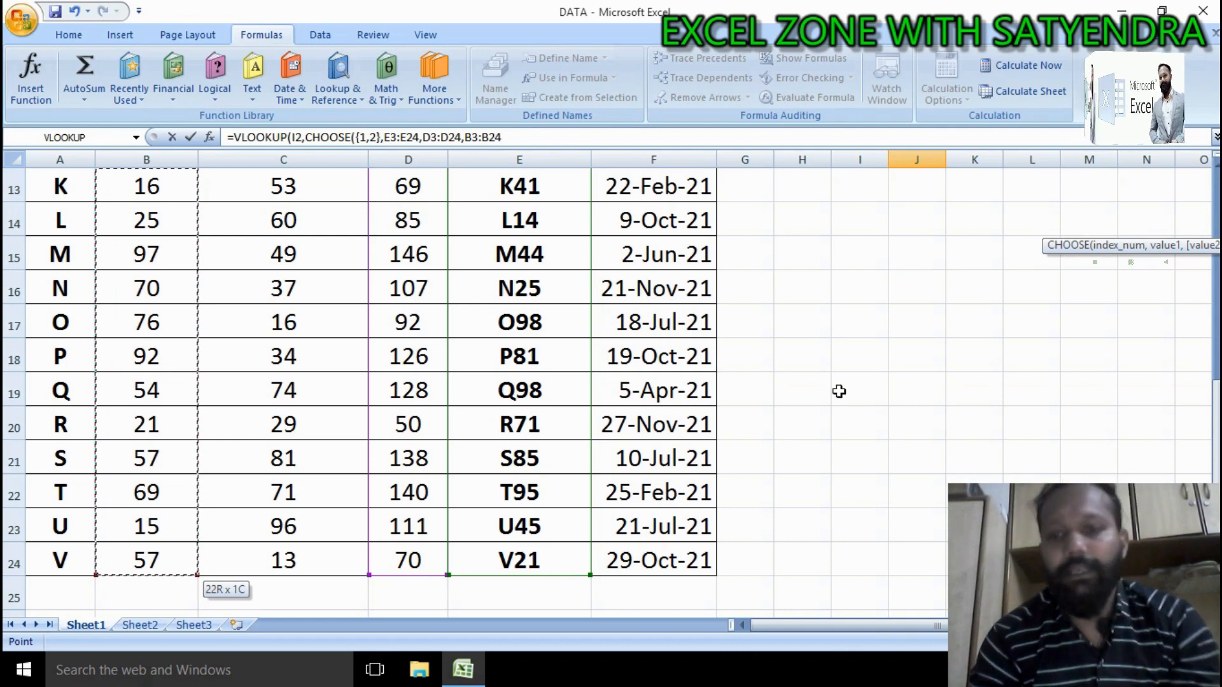
drag(878, 629, 942, 627)
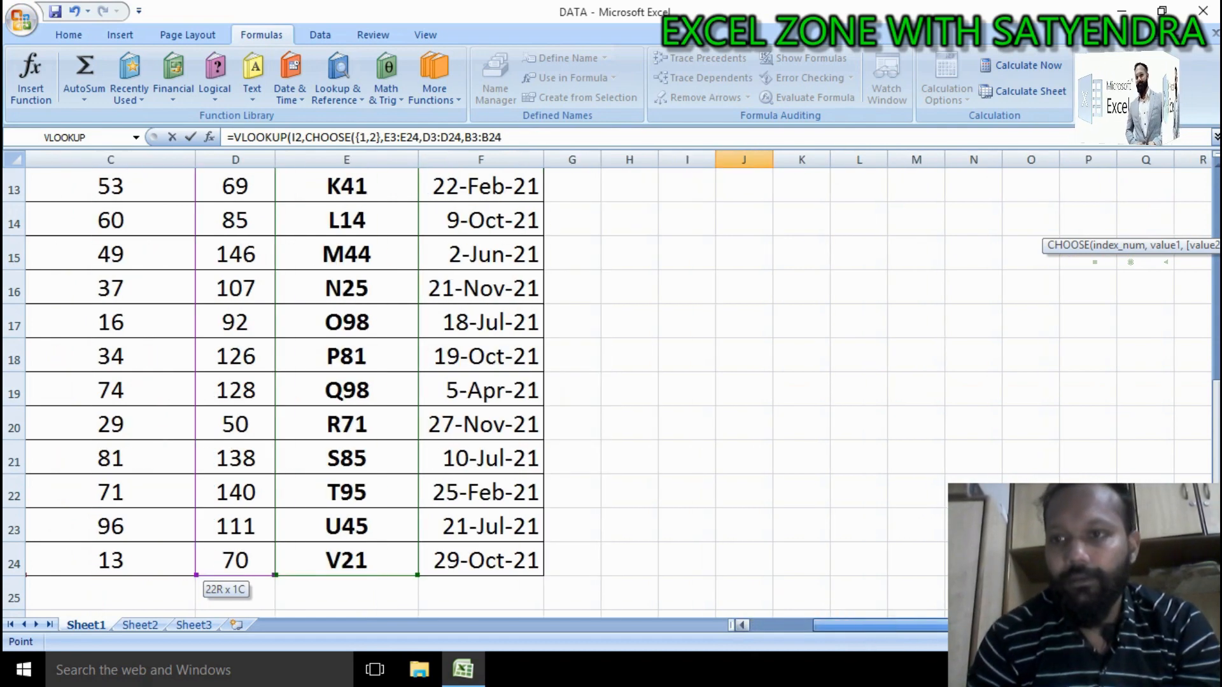
scroll(817, 285, up, 4)
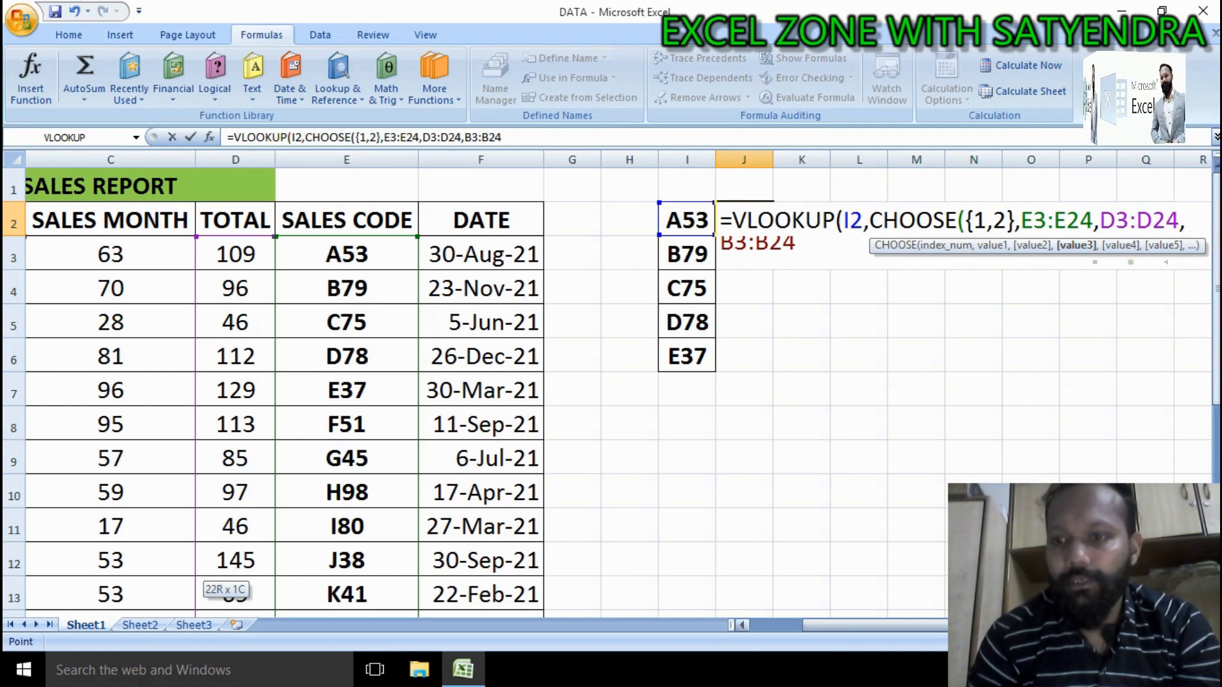
text(,)
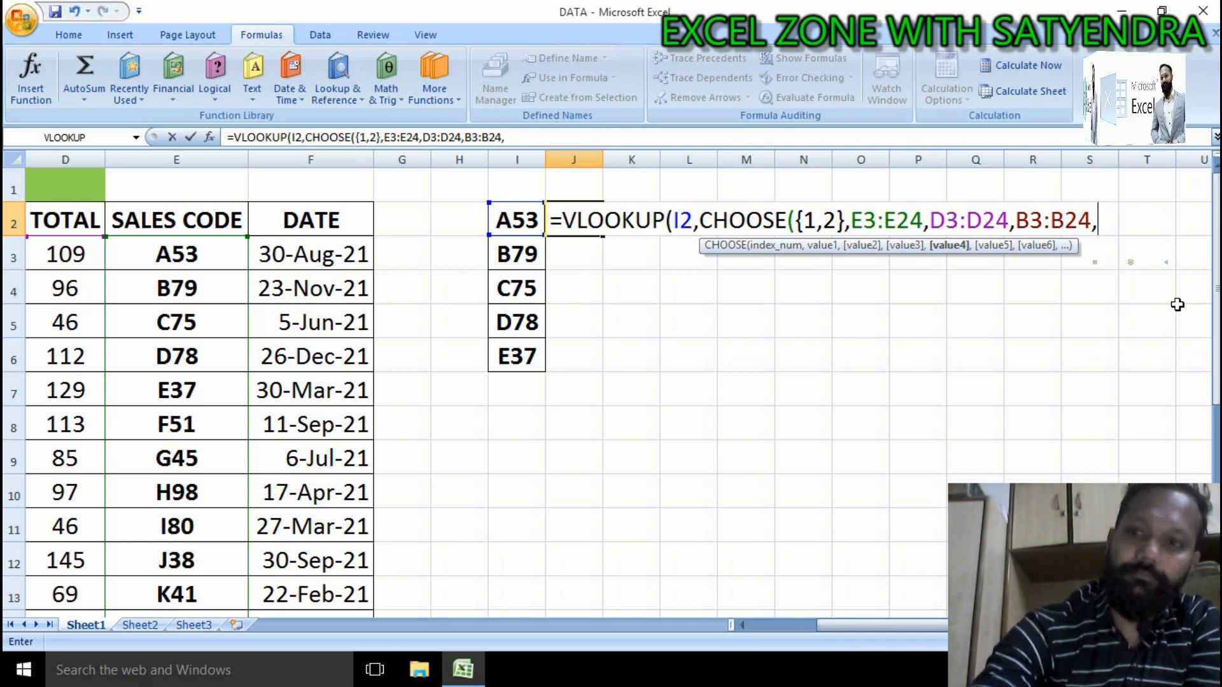
Step: Close the CHOOSE, add 0 as the next VLOOKUP argument, and enter the formula in J2
text())
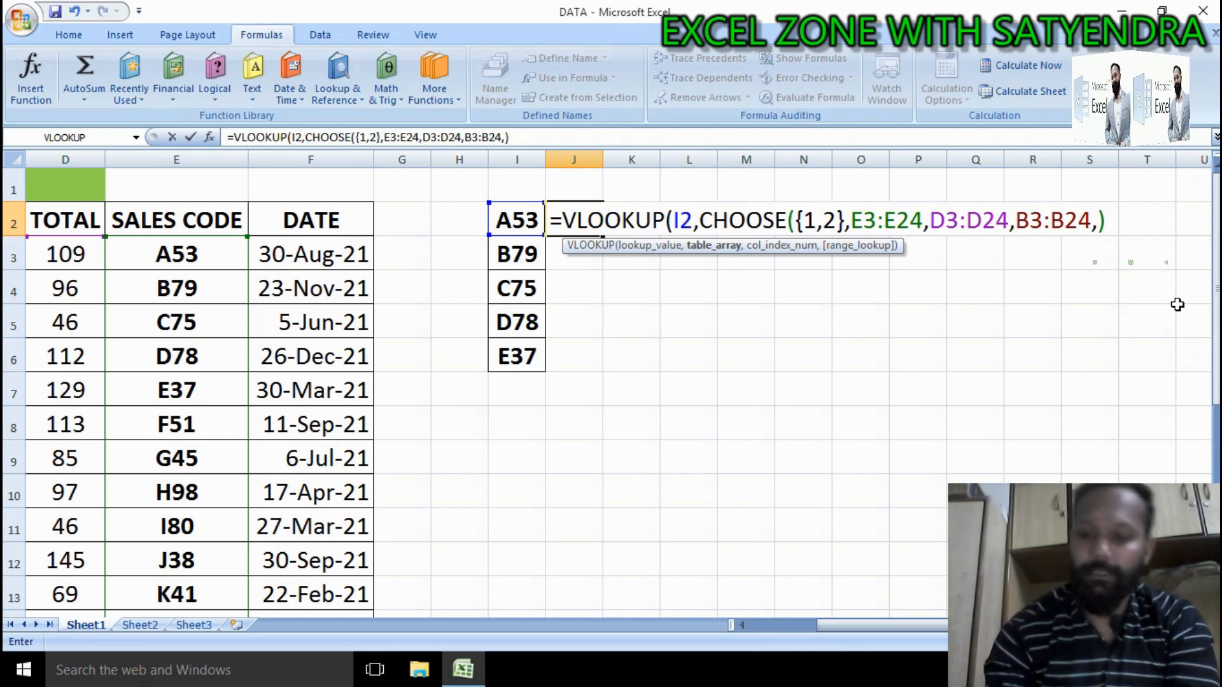
text(,)
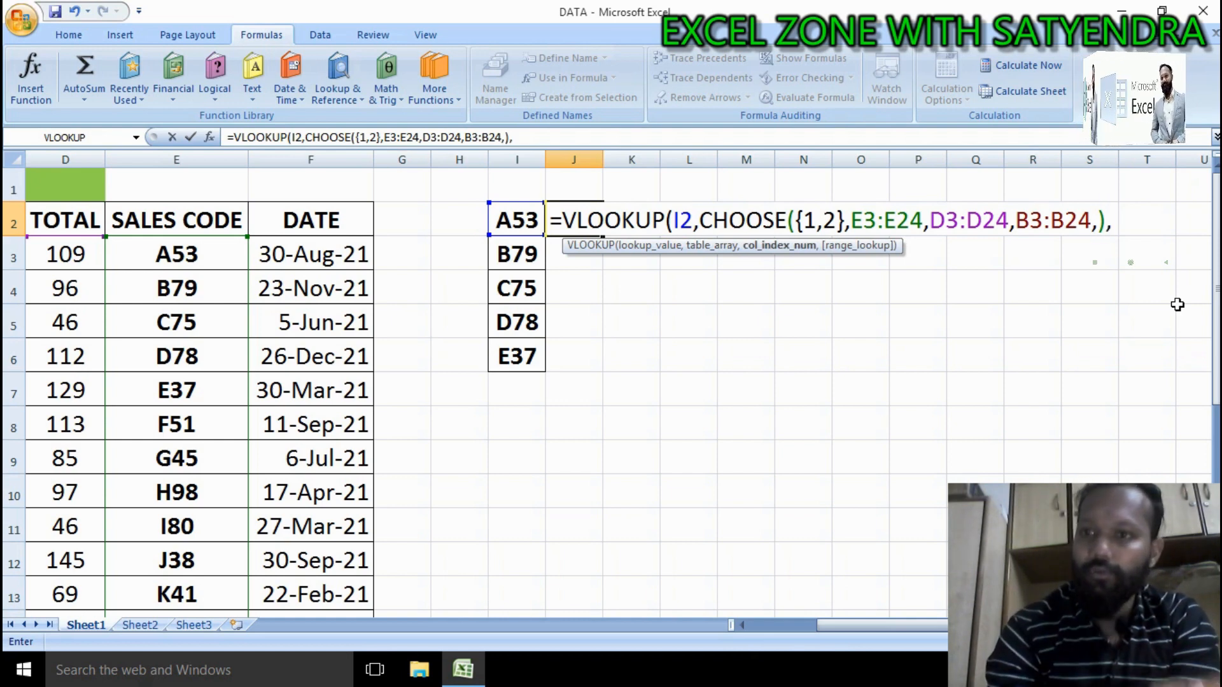
text(0)
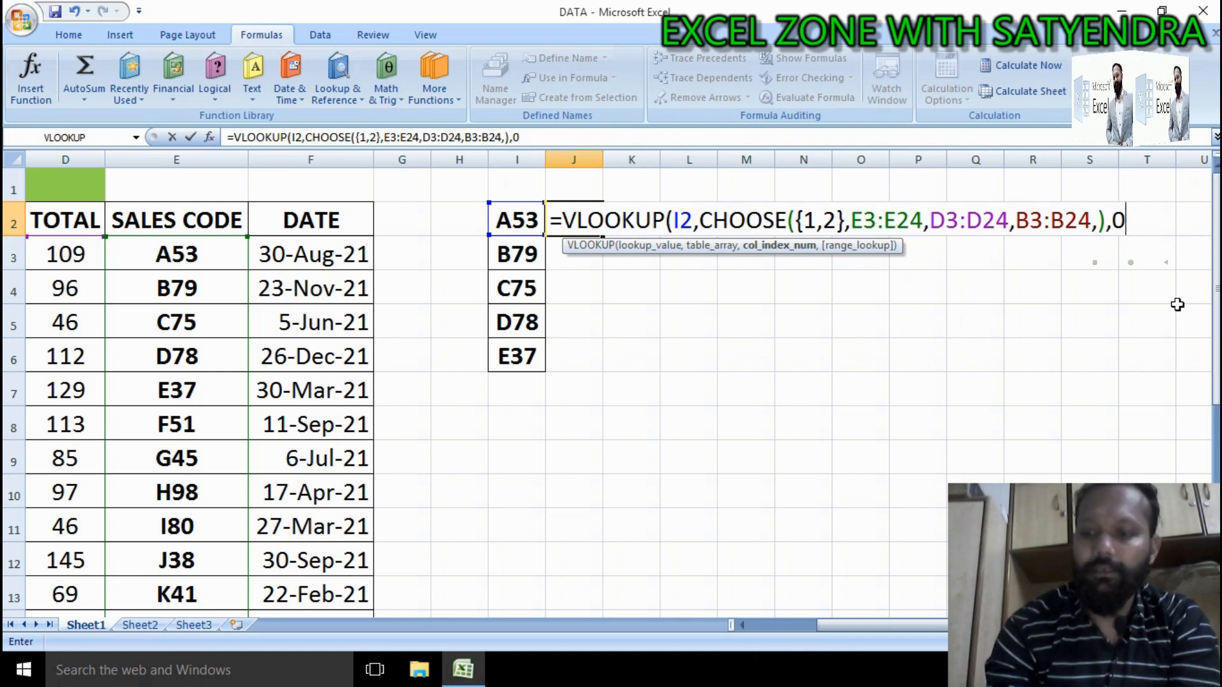
key(Return)
key(Return)
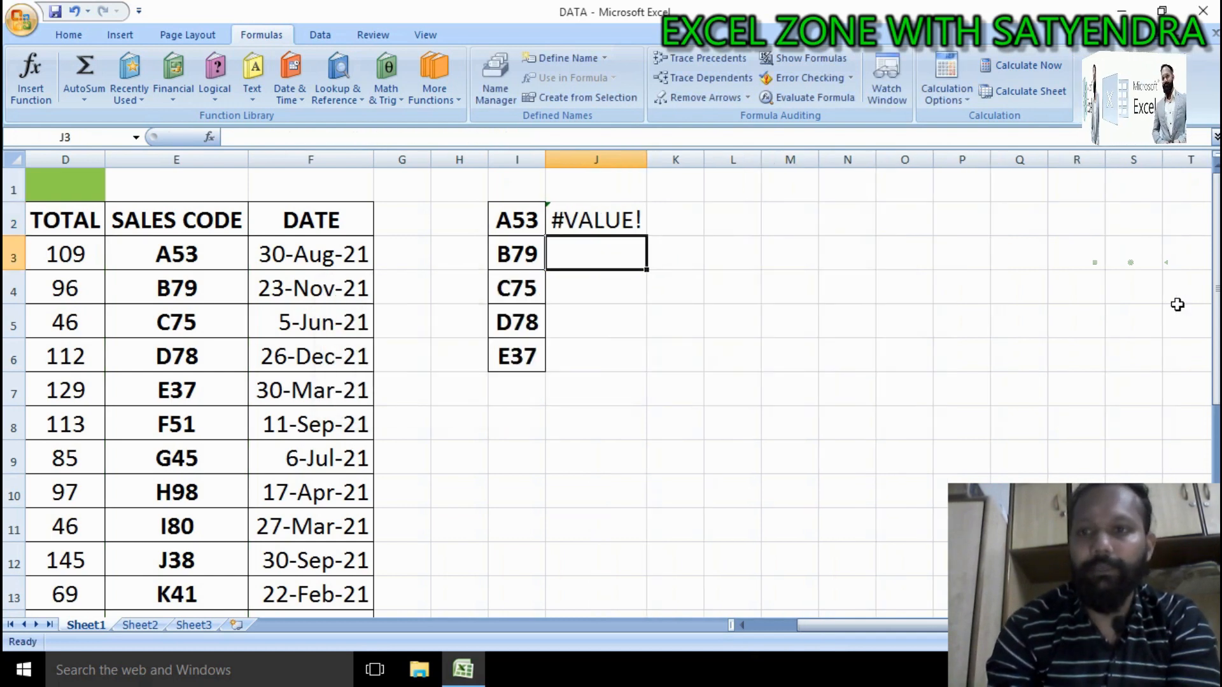
Step: Try trimming J2's formula so it ends with B3:B24), then dismiss the parenthesis warning
click(604, 219)
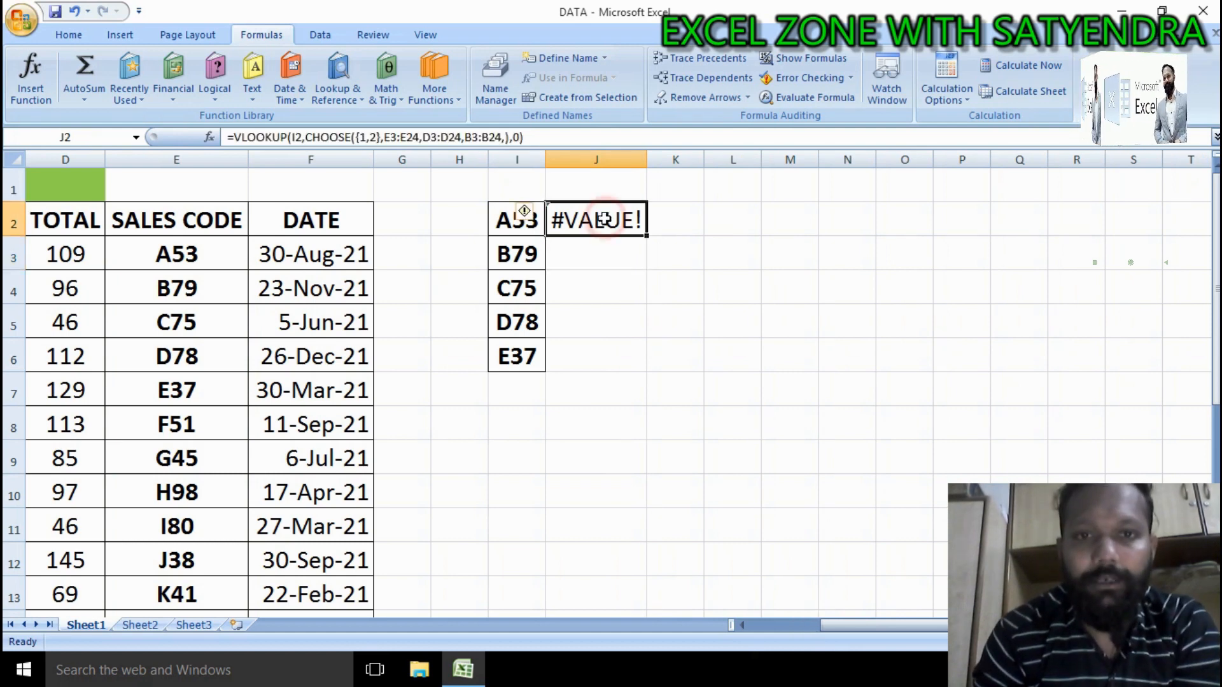
click(532, 138)
key(BackSpace)
key(BackSpace)
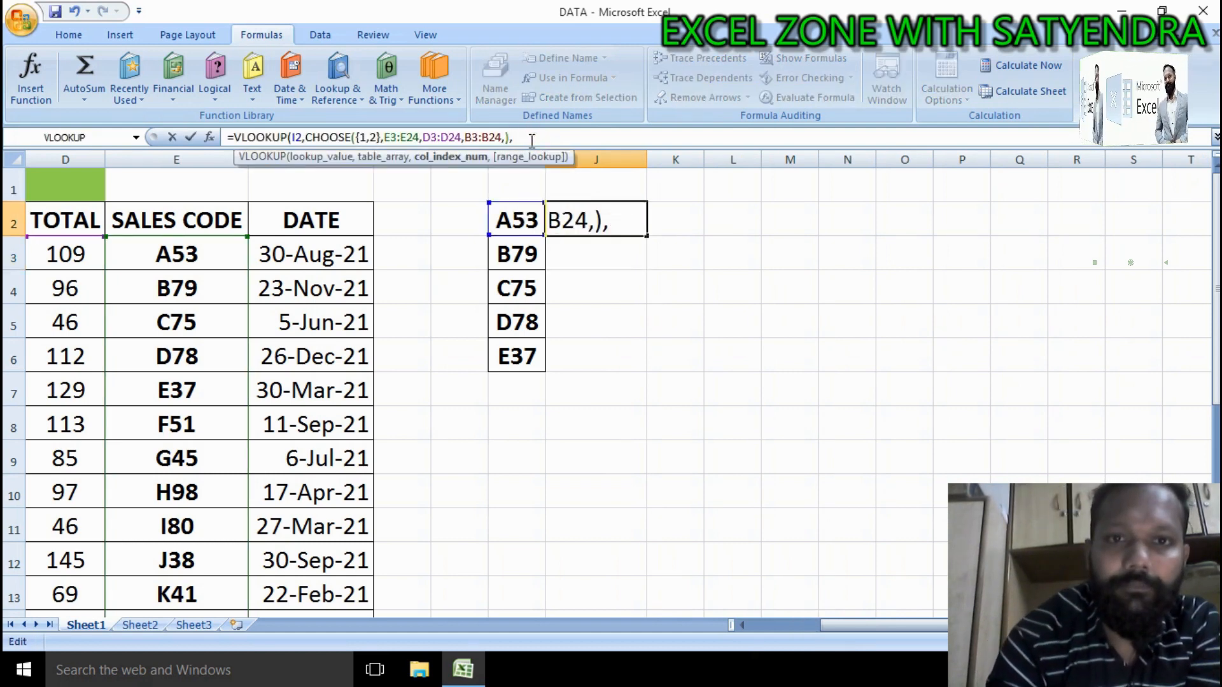
key(BackSpace)
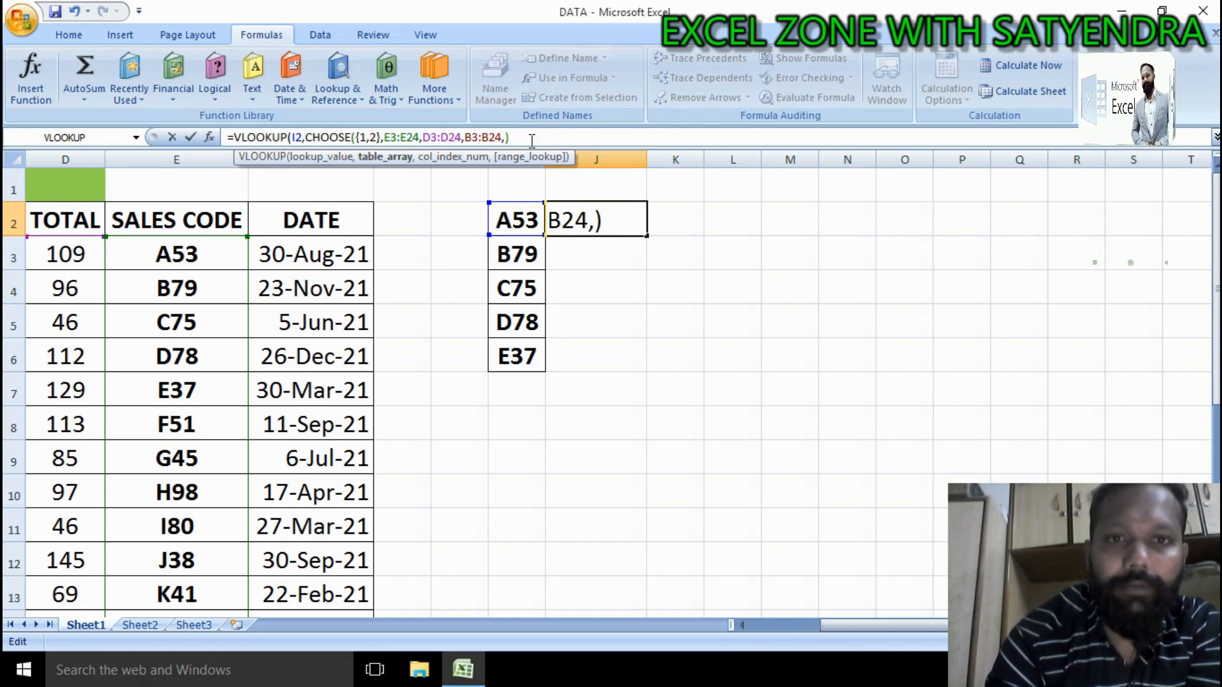
key(BackSpace)
key(BackSpace)
text())
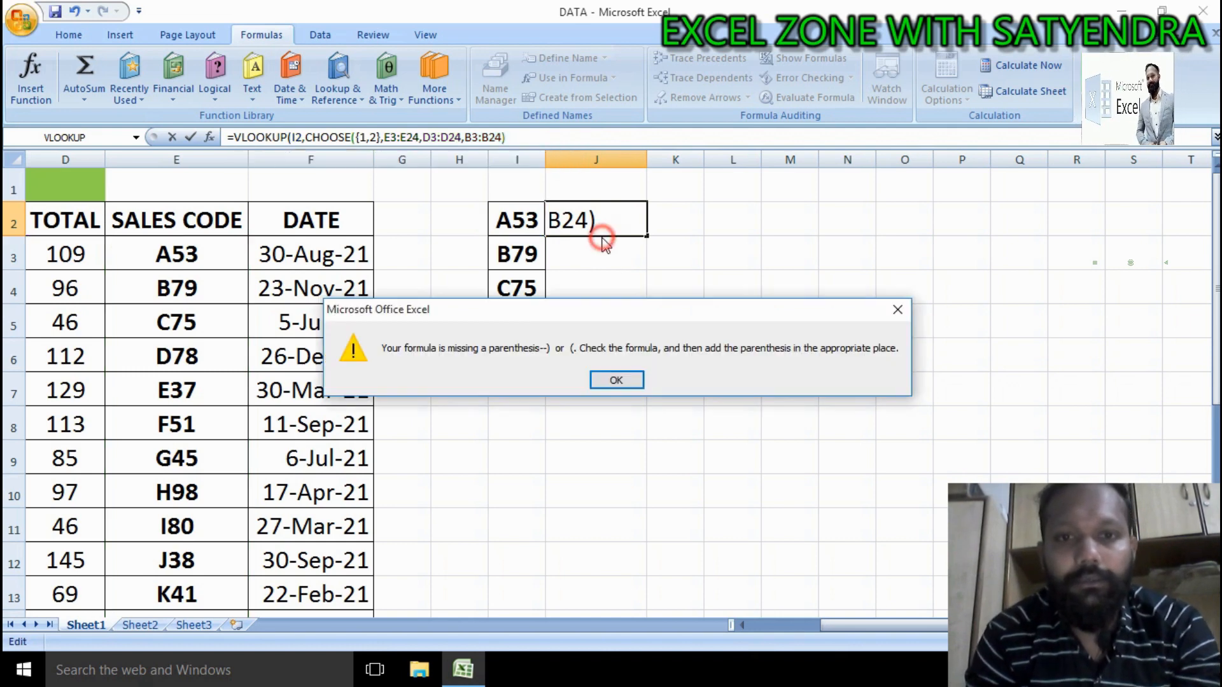
click(601, 238)
click(614, 380)
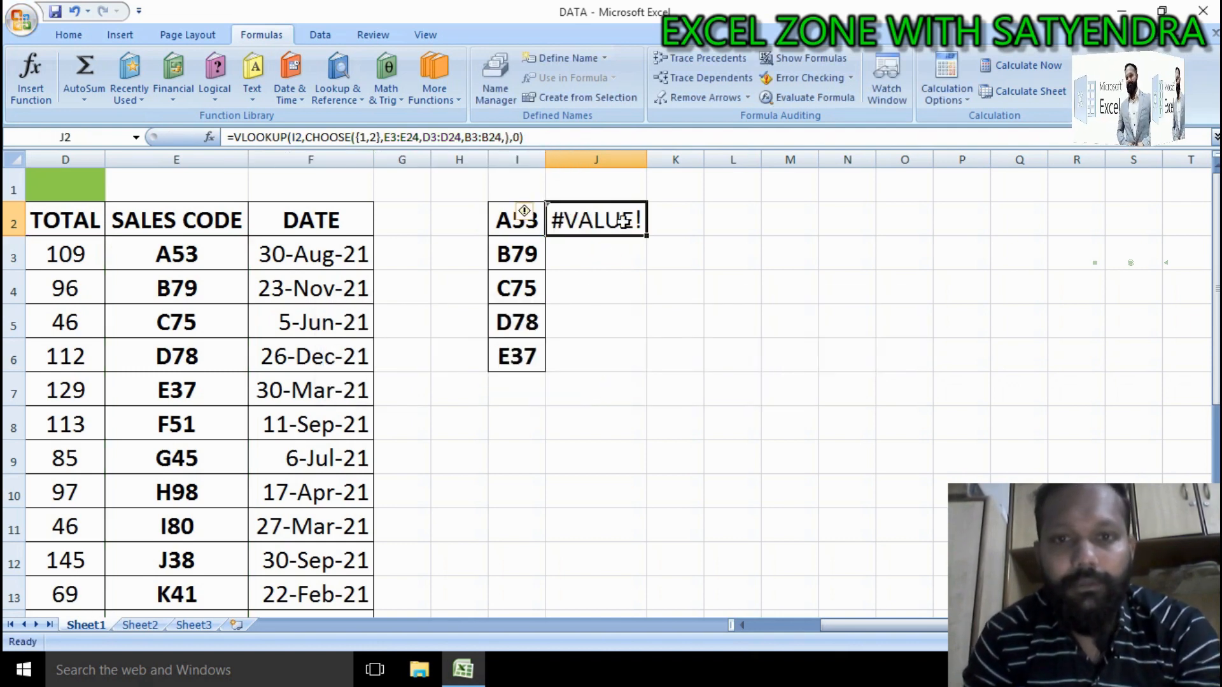
Step: Edit J2's formula to remove the empty CHOOSE argument, ending it with B3:B24),0, and enter it
double_click(622, 221)
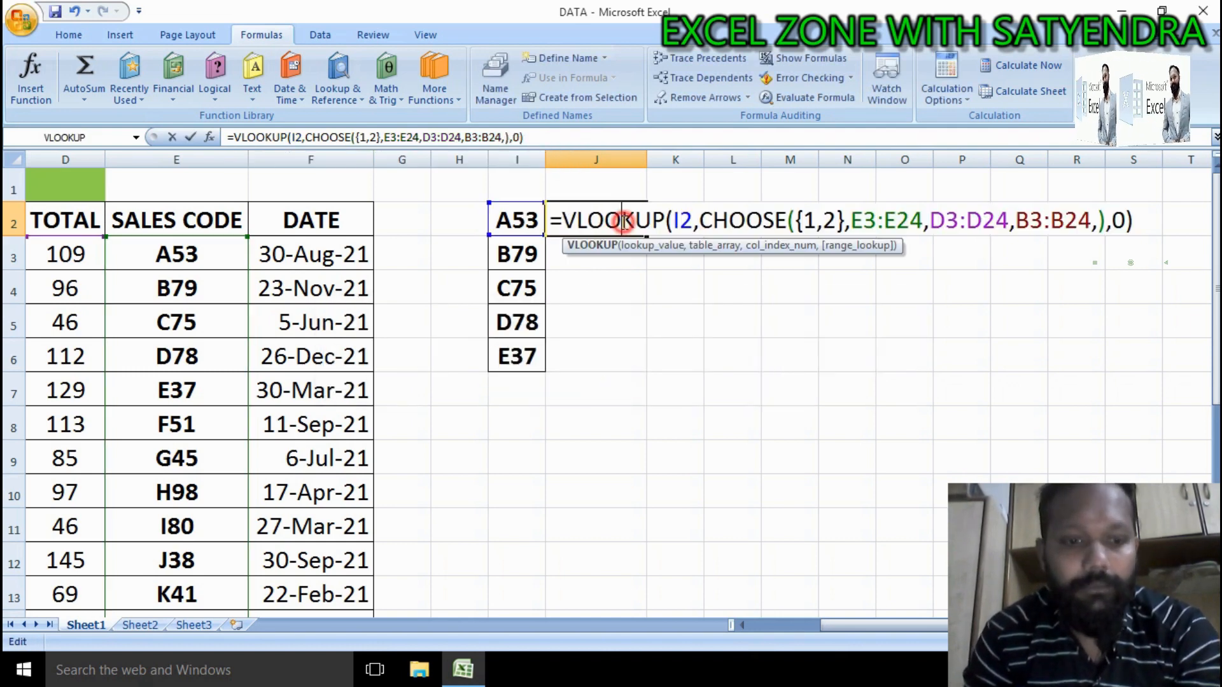
click(1134, 222)
key(BackSpace)
key(BackSpace)
key(BackSpace)
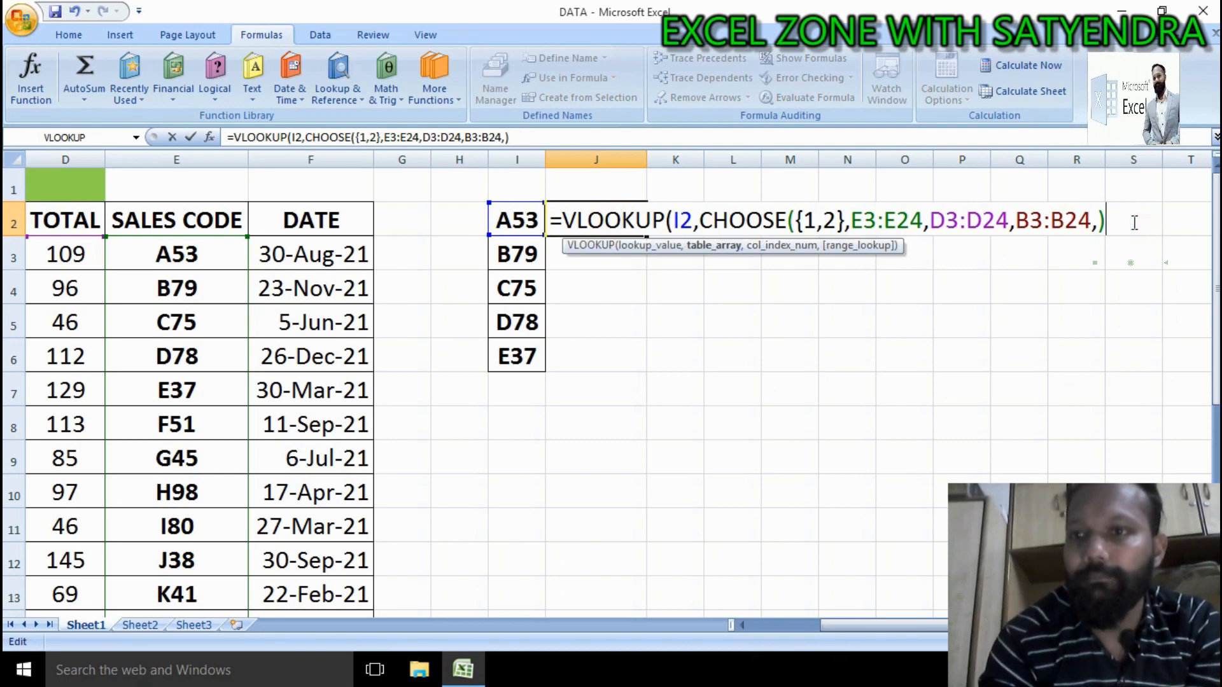
key(BackSpace)
key(BackSpace)
text())
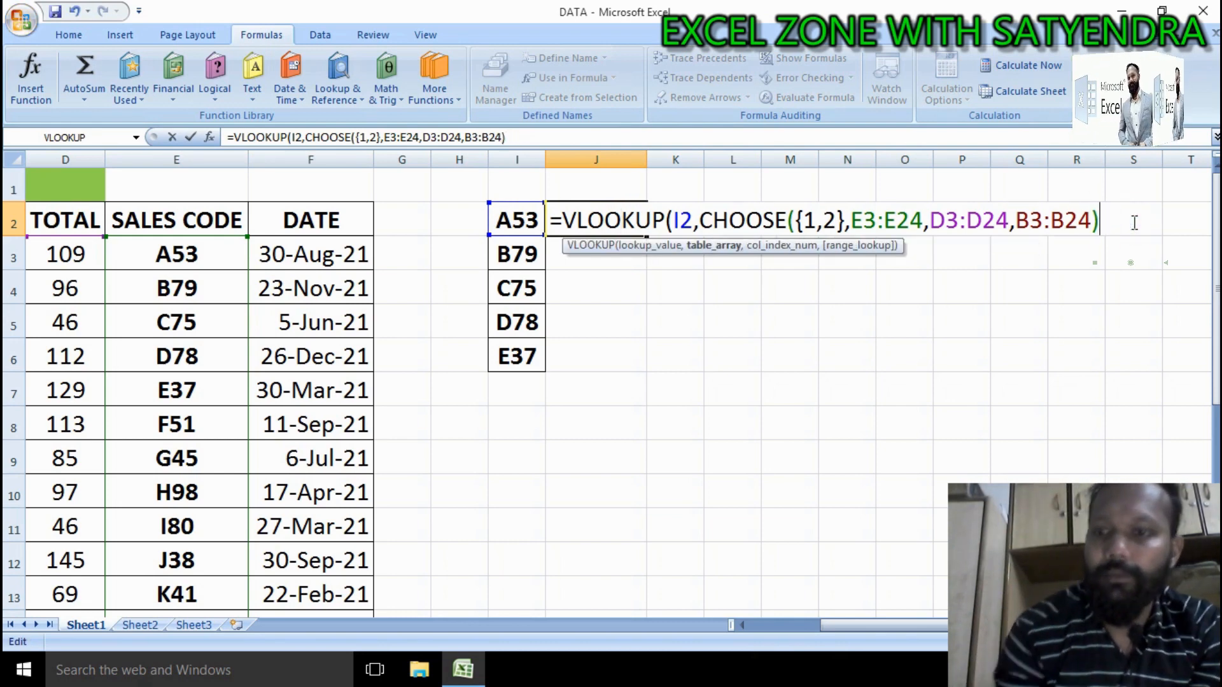
text(,0)
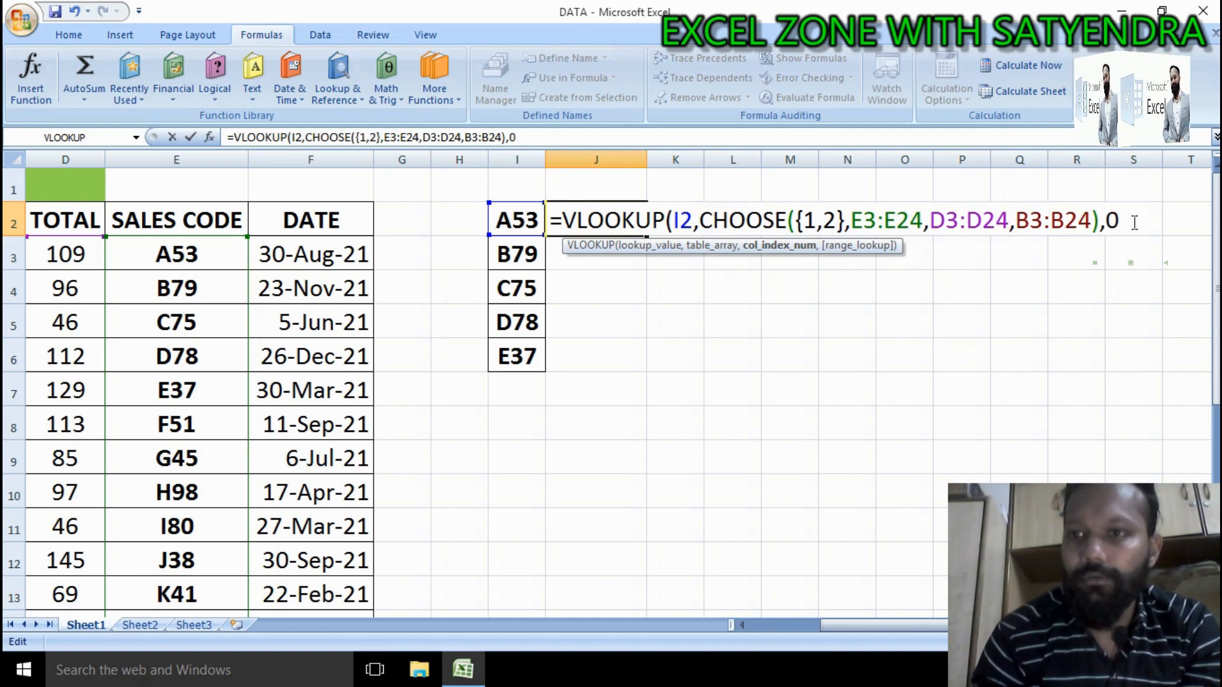
key(Return)
key(Return)
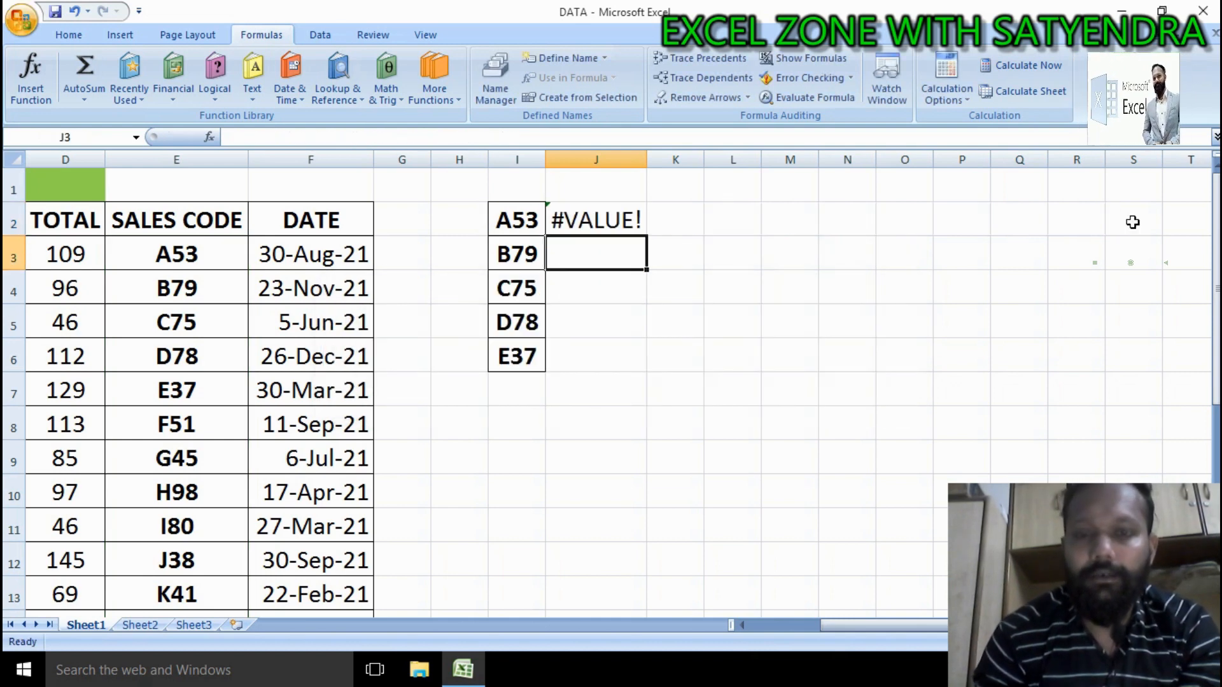
Step: Retype the end of J2's formula after B3:B24 as ),0) and enter it
click(599, 219)
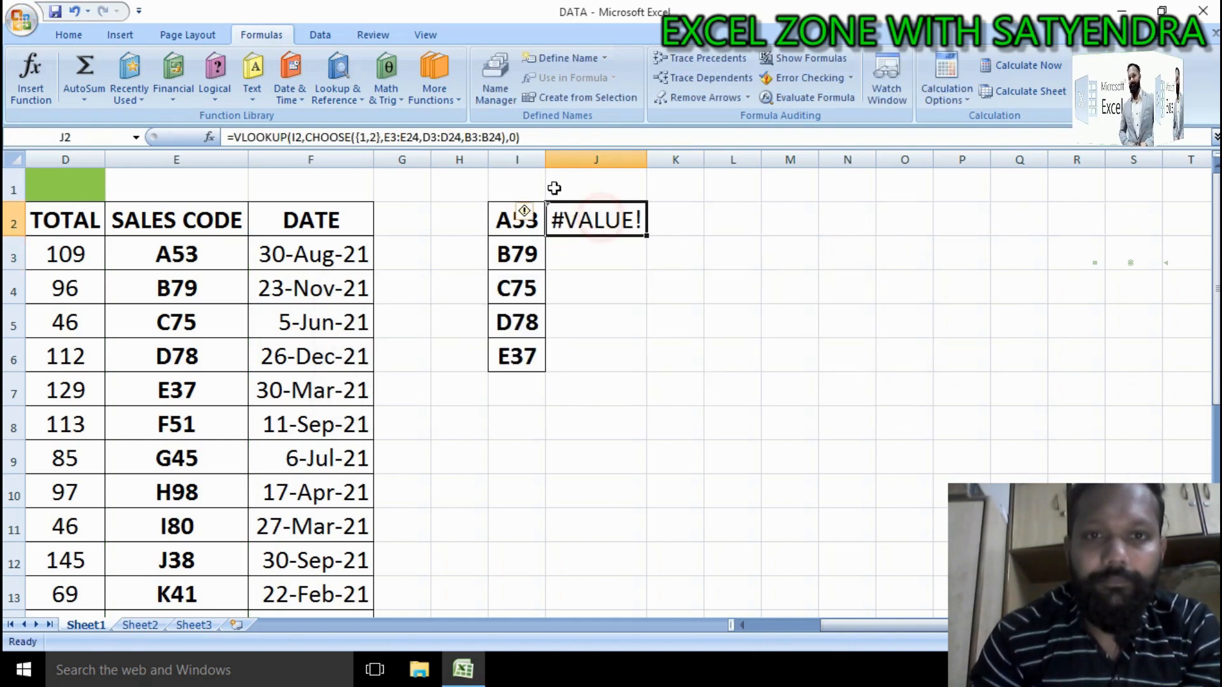
click(554, 139)
key(BackSpace)
key(BackSpace)
key(BackSpace)
key(BackSpace)
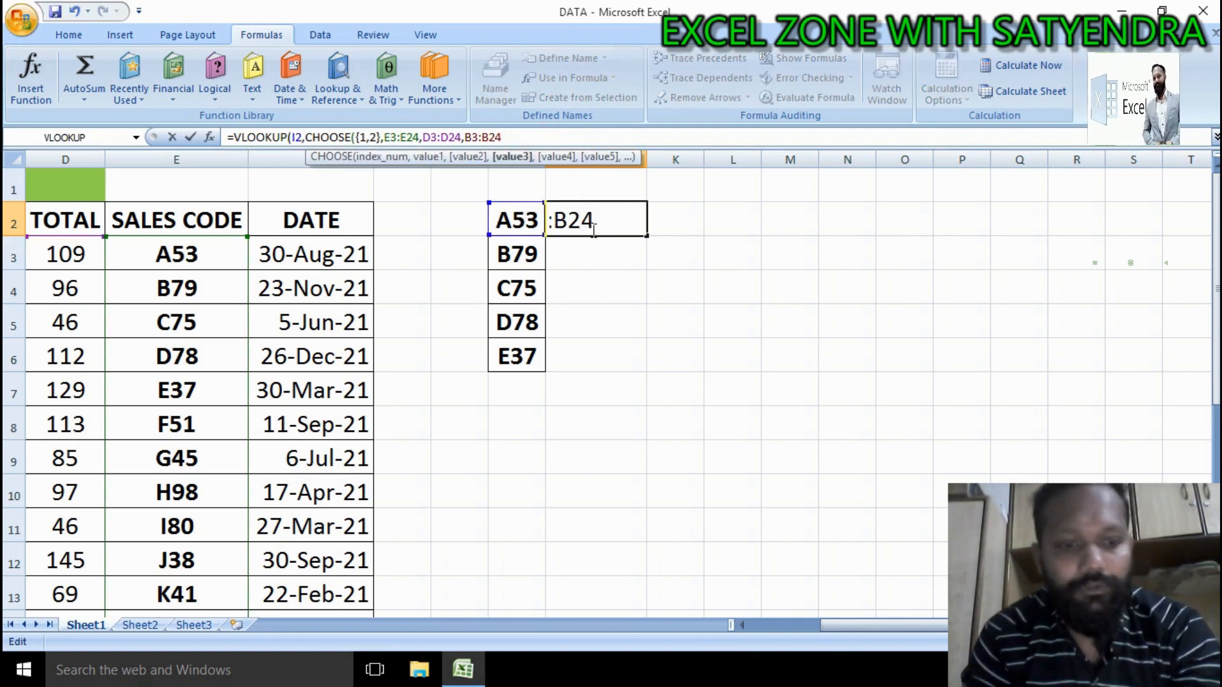
text(),0))
key(Return)
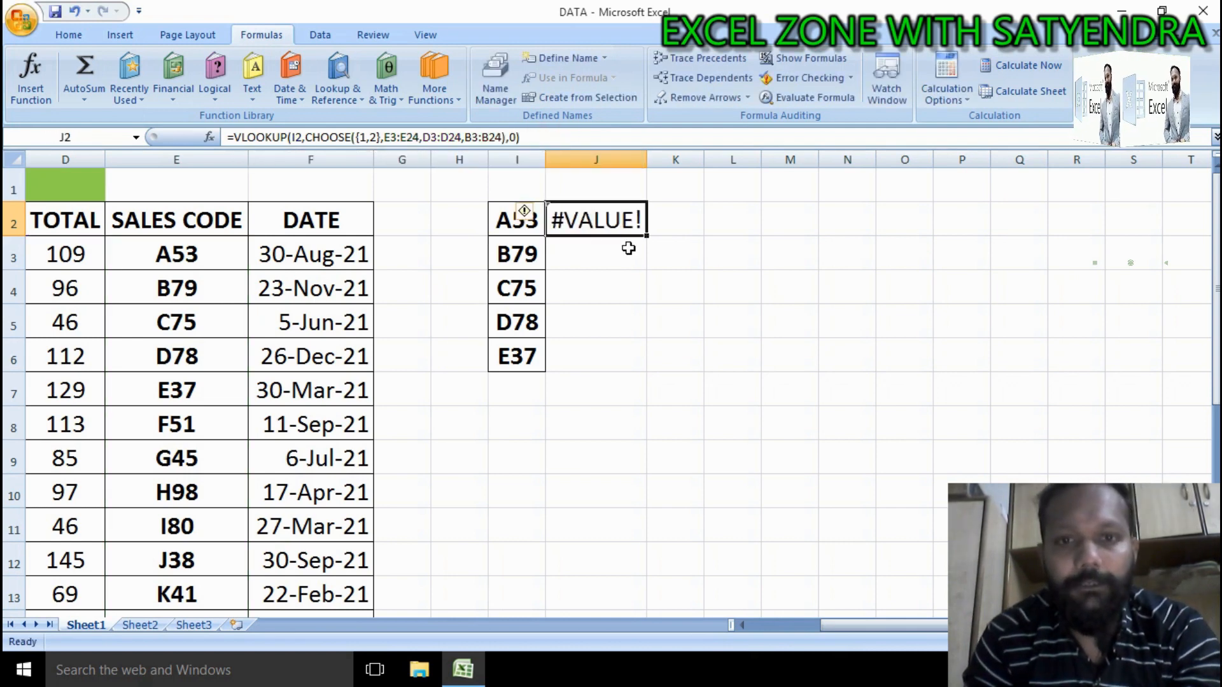
Step: Rewrite the end of J2's formula as B3:B24,),2,0, accept the proposed correction, and enter it
double_click(604, 225)
click(1128, 219)
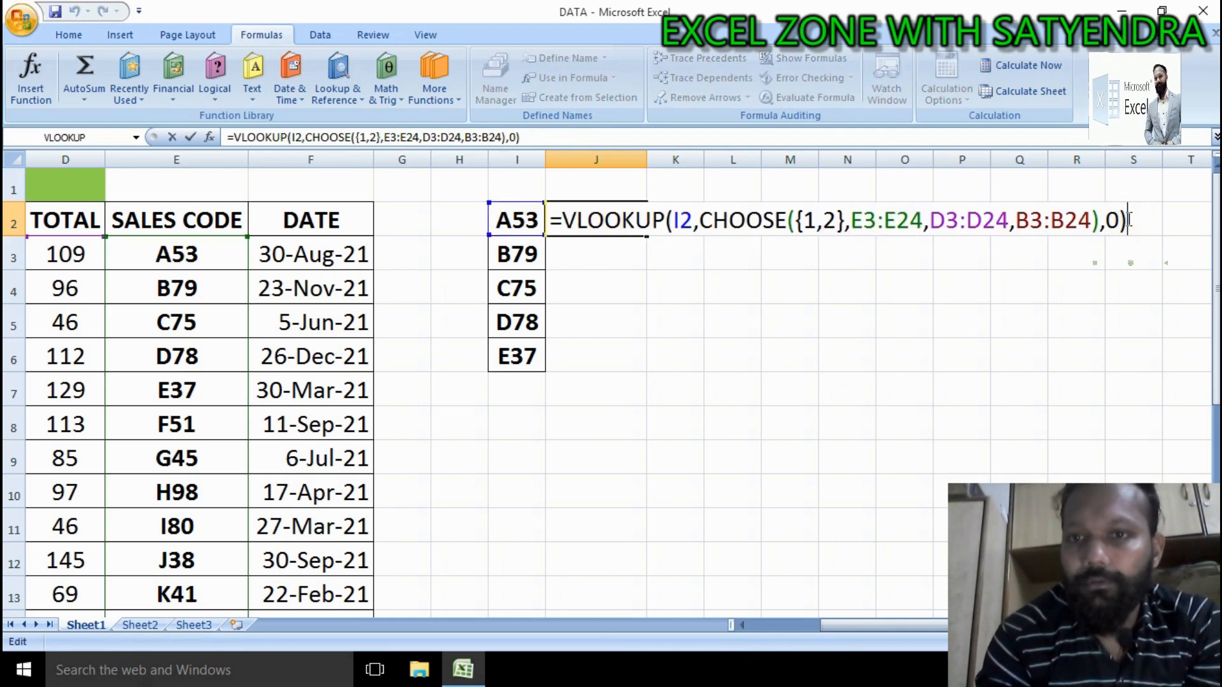
key(BackSpace)
key(BackSpace)
key(BackSpace)
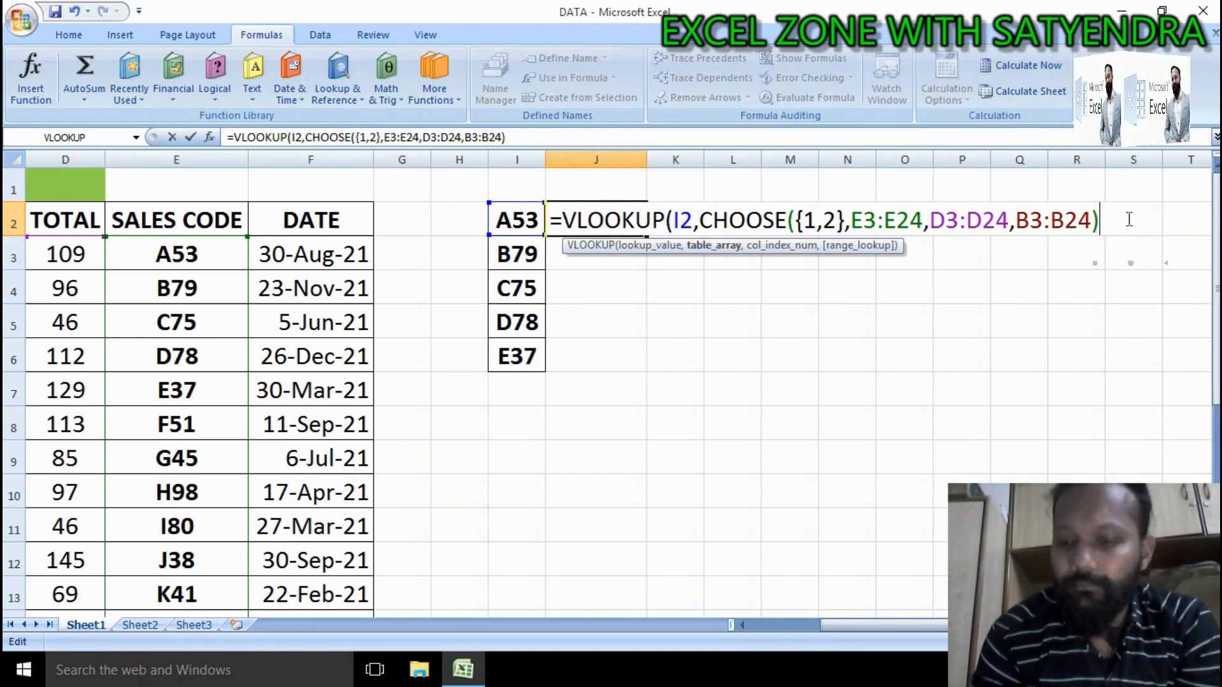
key(BackSpace)
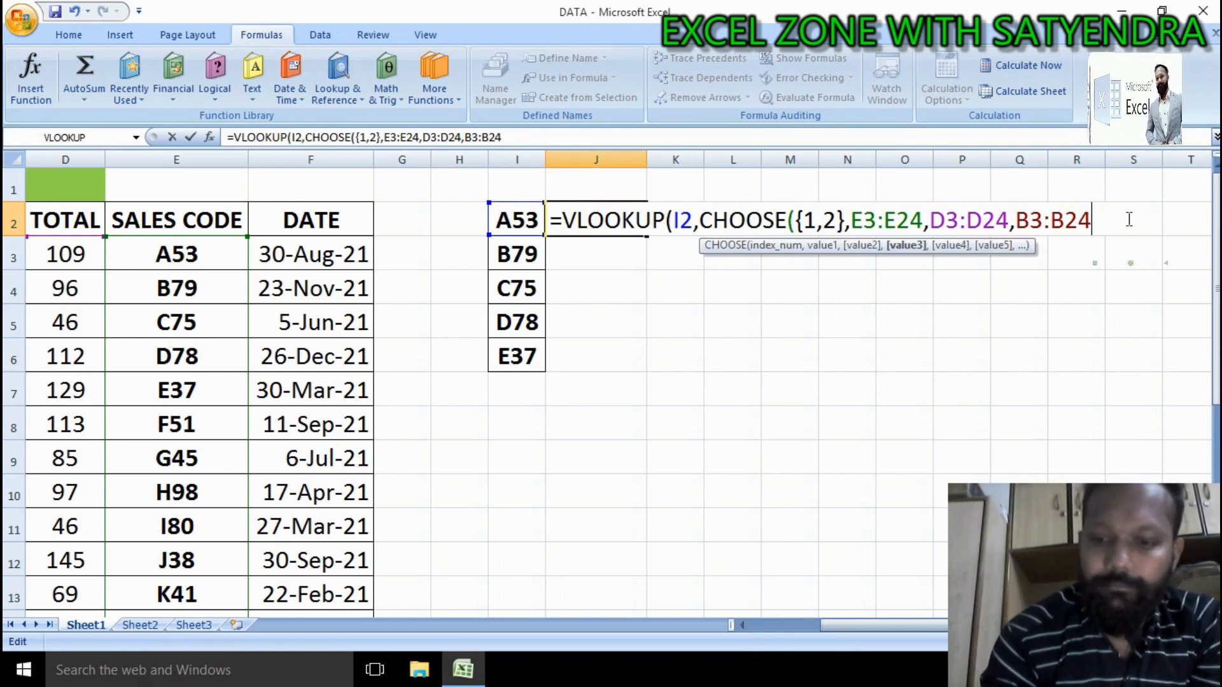
text(,))
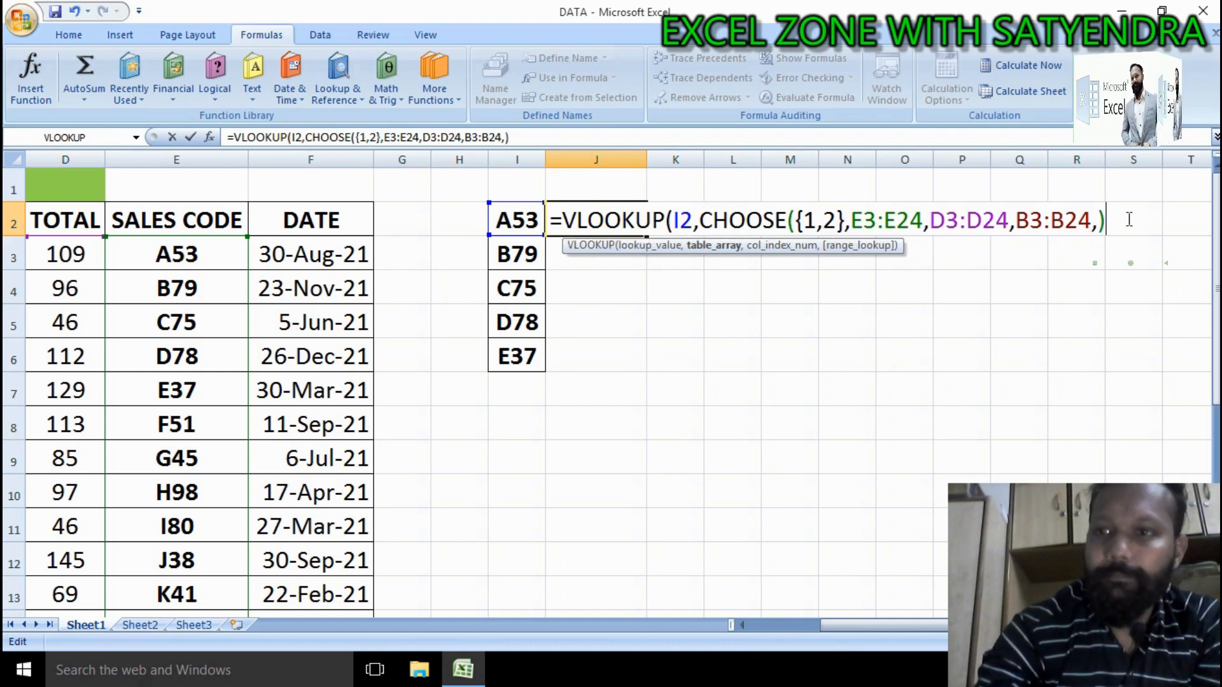
text(,)
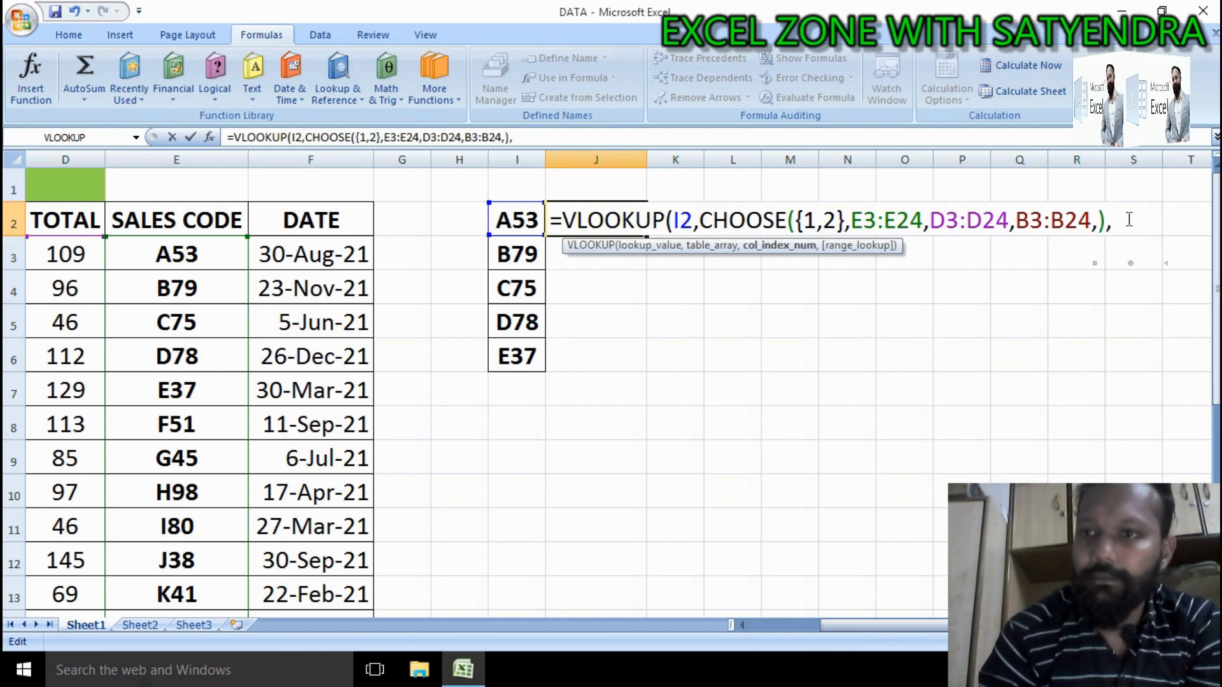
text(2)
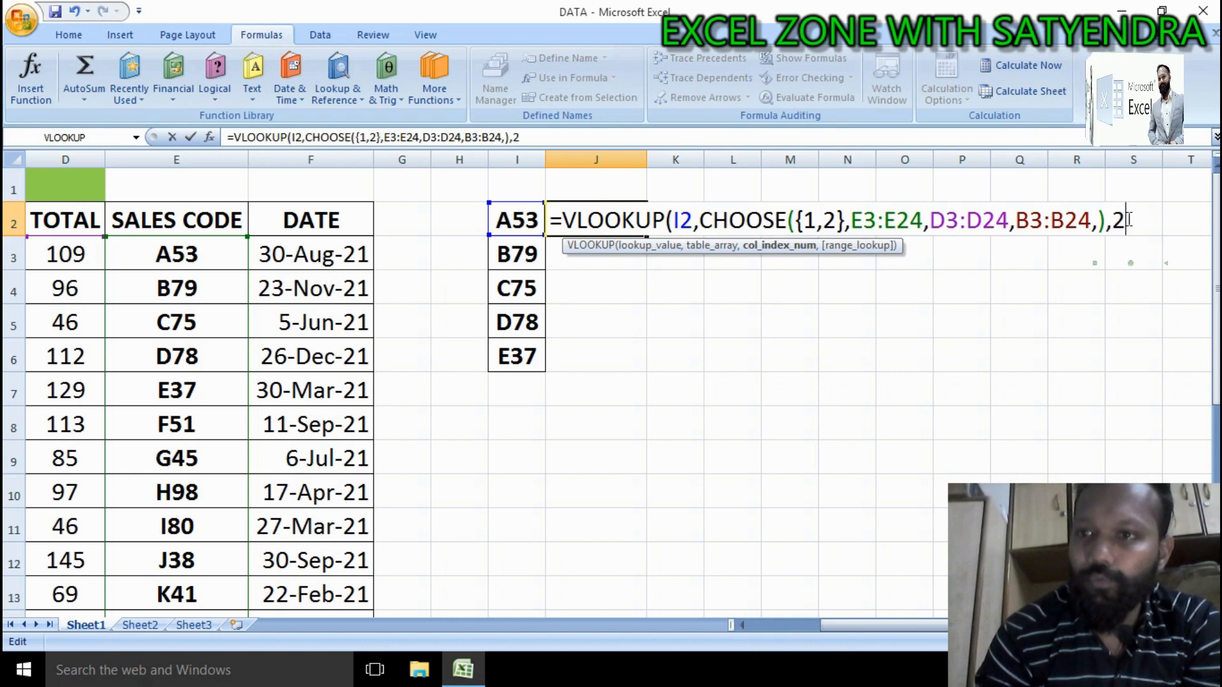
text(,0)
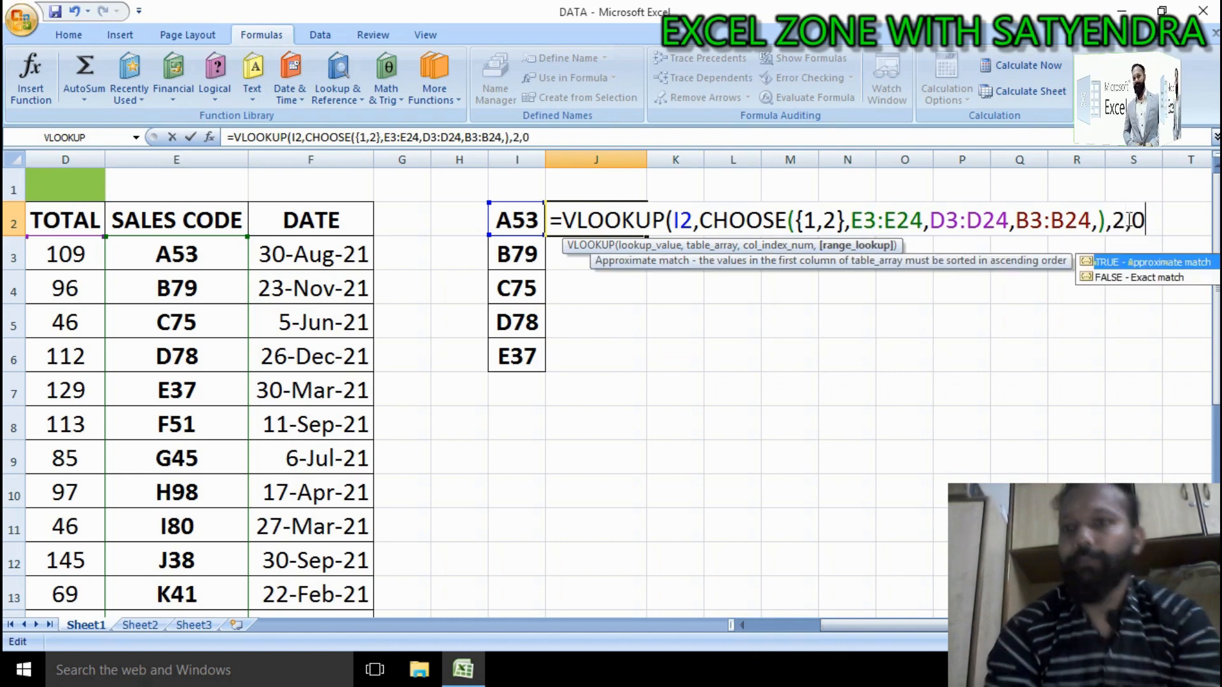
key(Return)
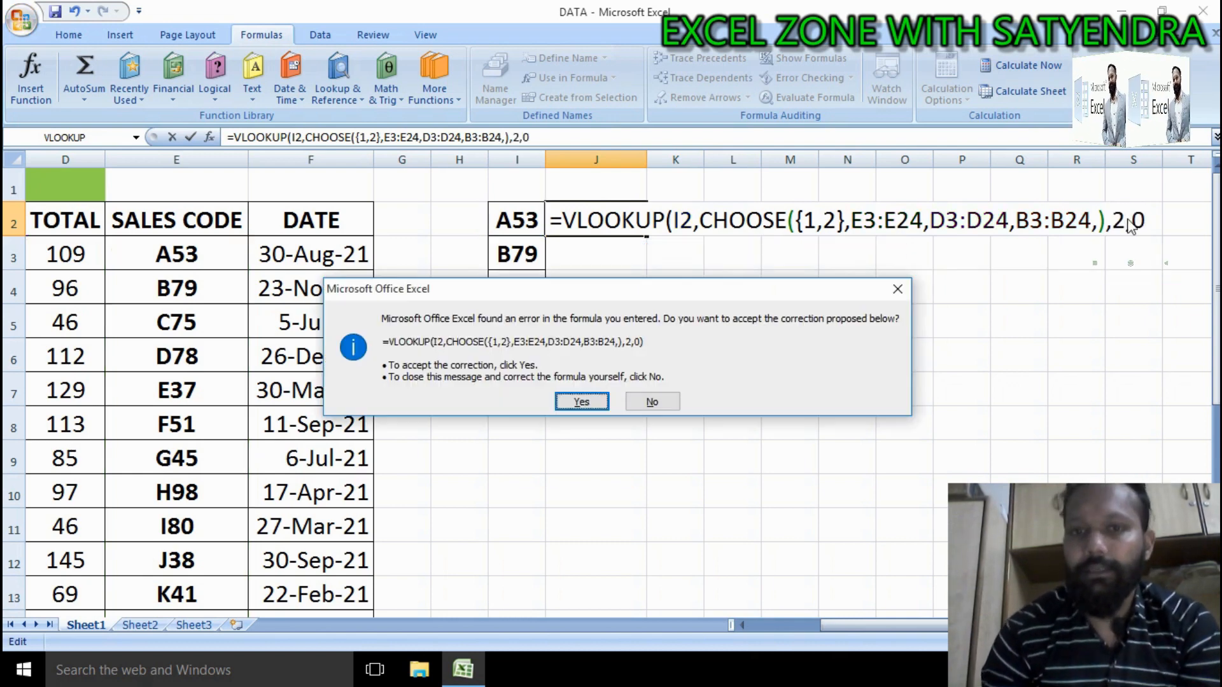
key(Return)
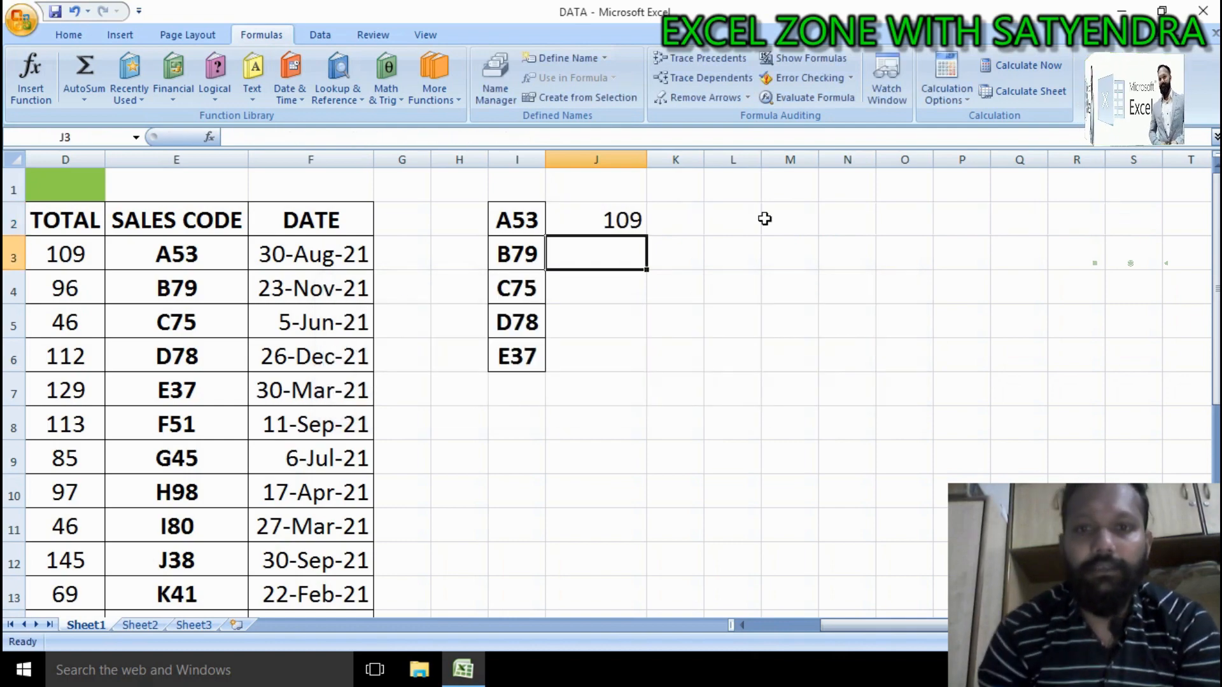
Step: Fill J2's formula down through J6
drag(943, 627, 695, 619)
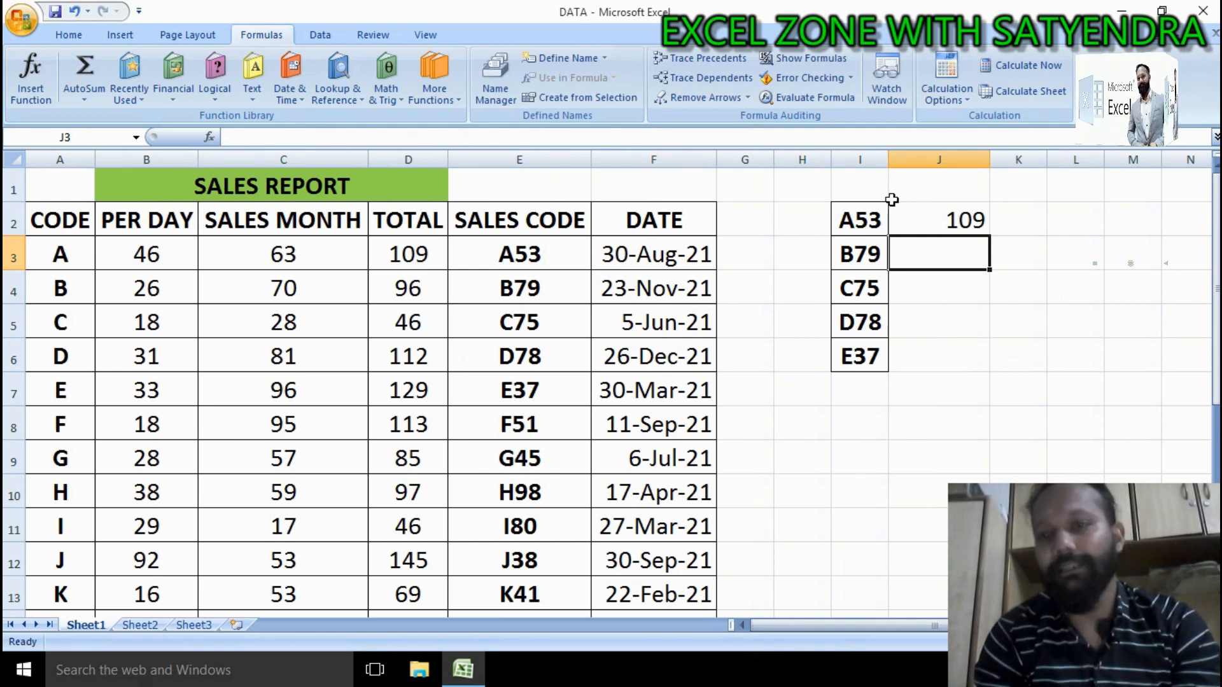
click(920, 215)
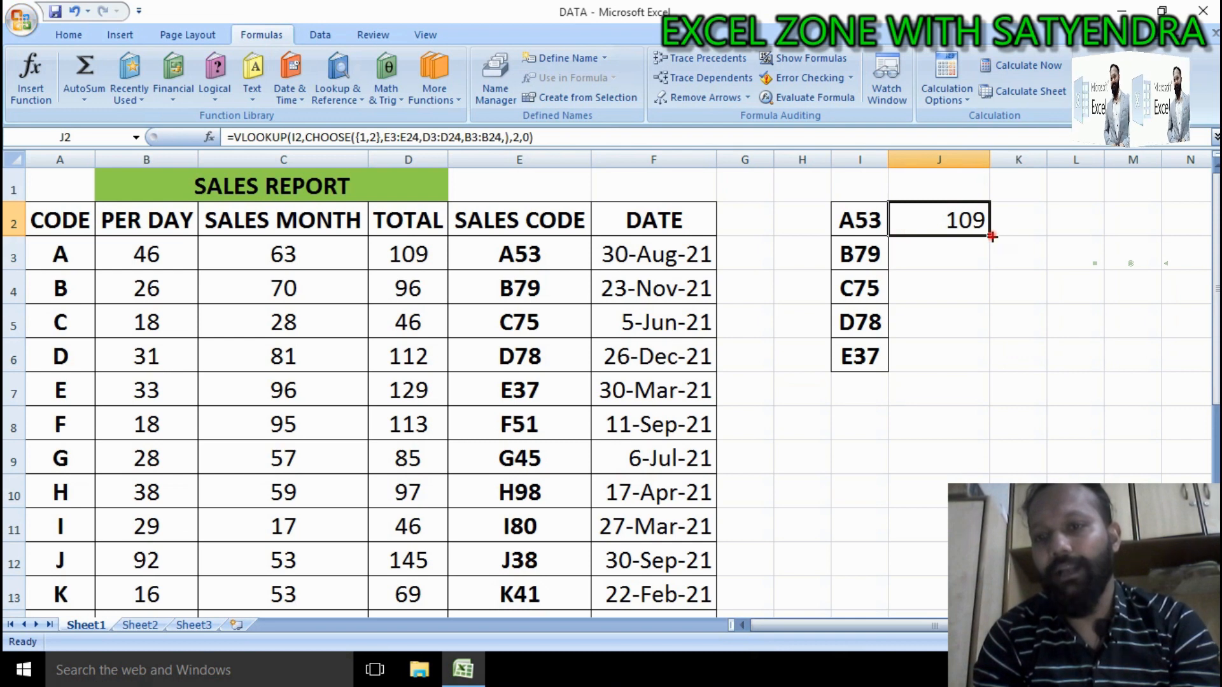
drag(992, 236, 993, 363)
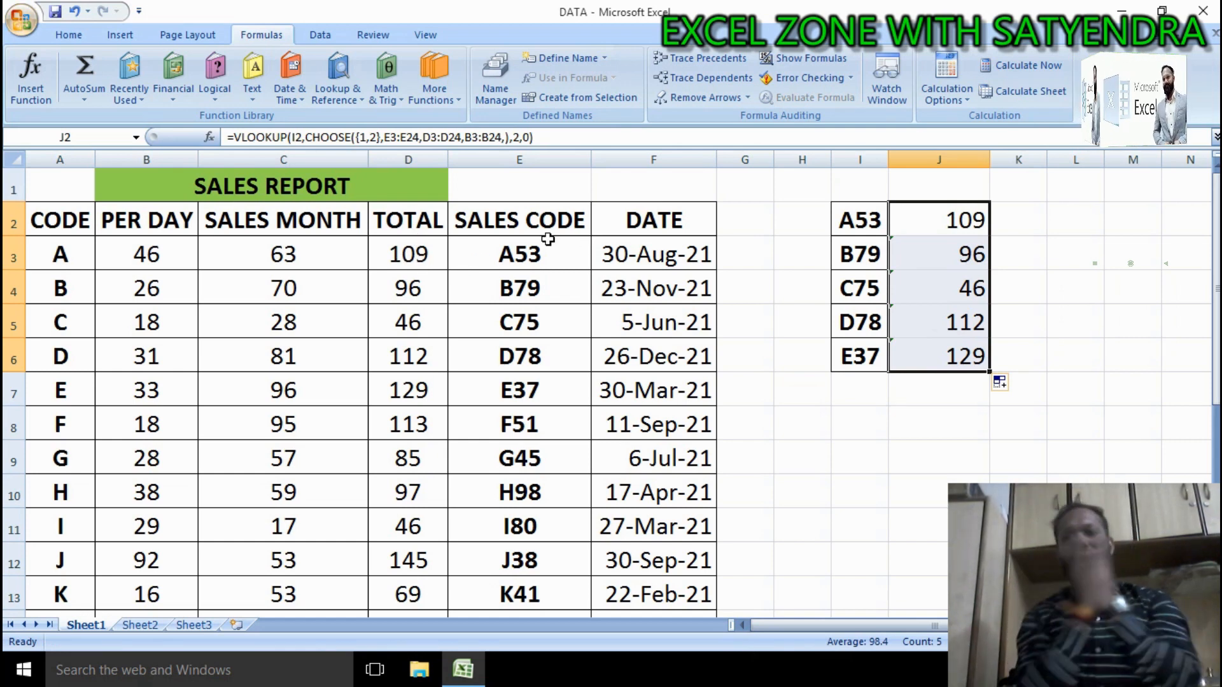
Step: Inspect J2's formula in edit mode against the source columns, then cancel the edit
click(381, 242)
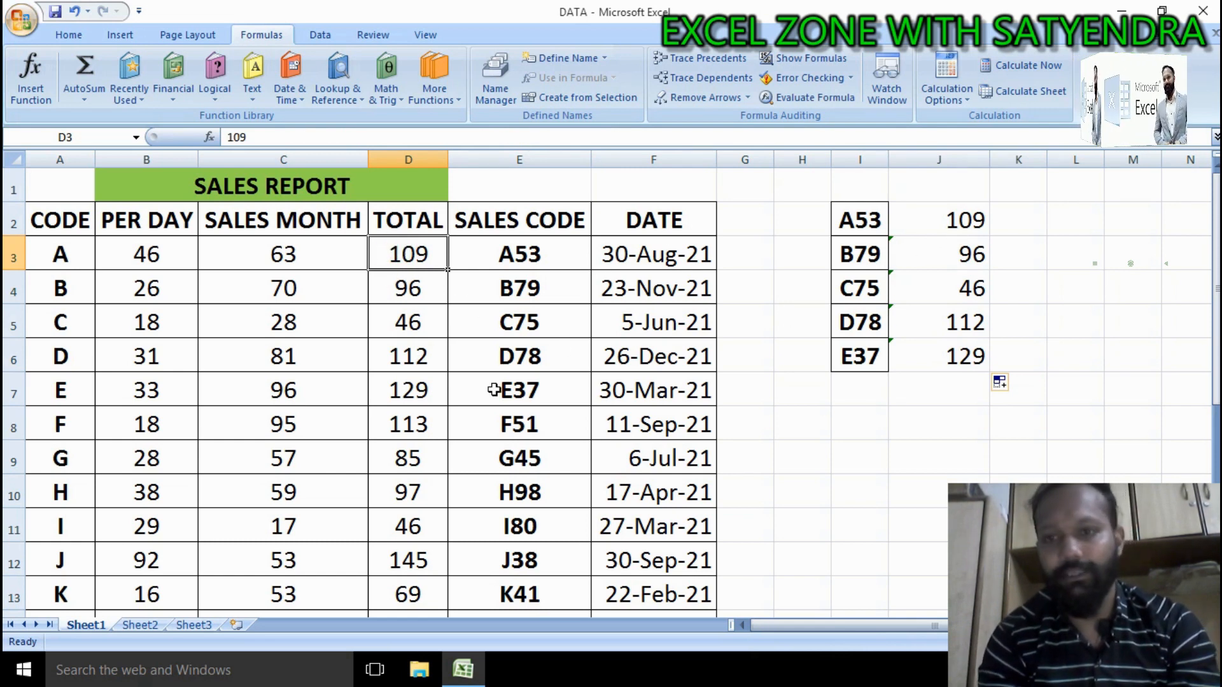
click(1015, 224)
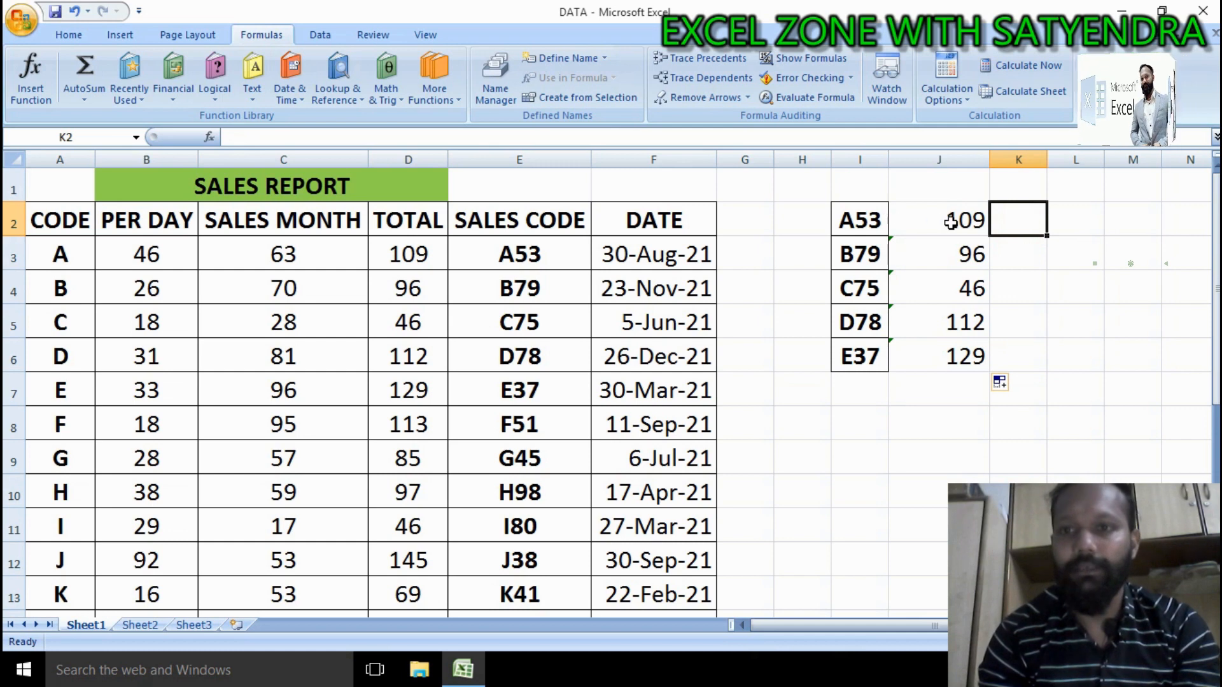
click(950, 221)
double_click(950, 222)
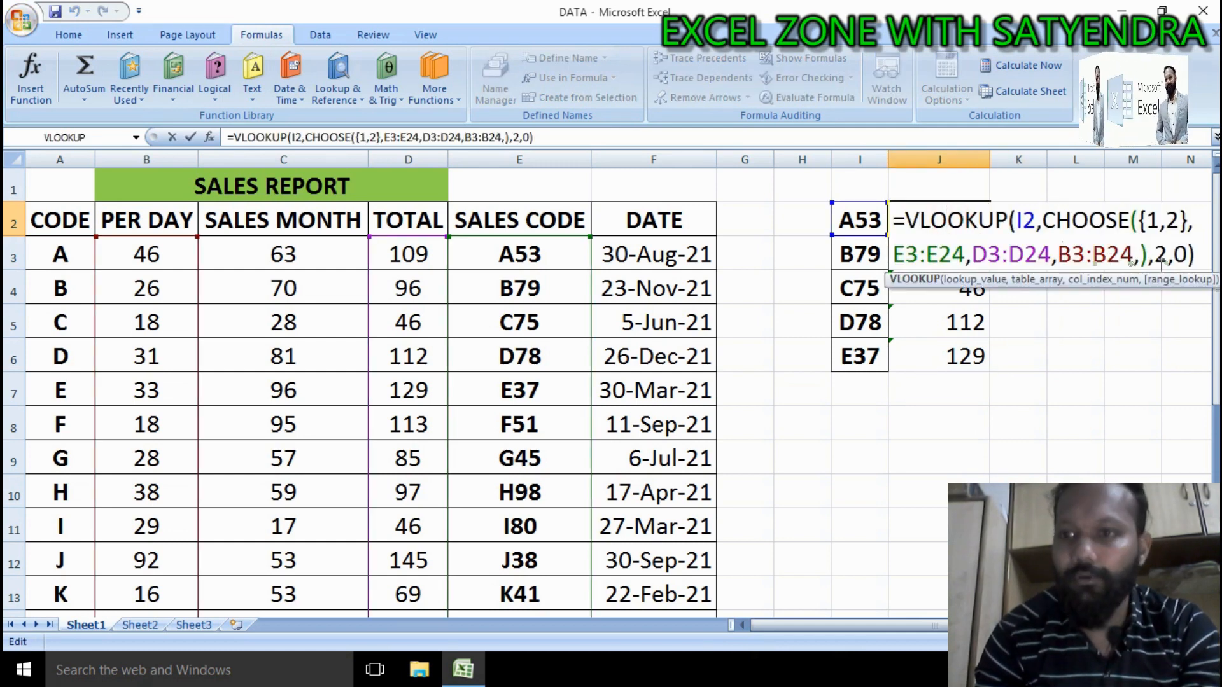
key(Right)
key(Right)
key(Down)
key(Down)
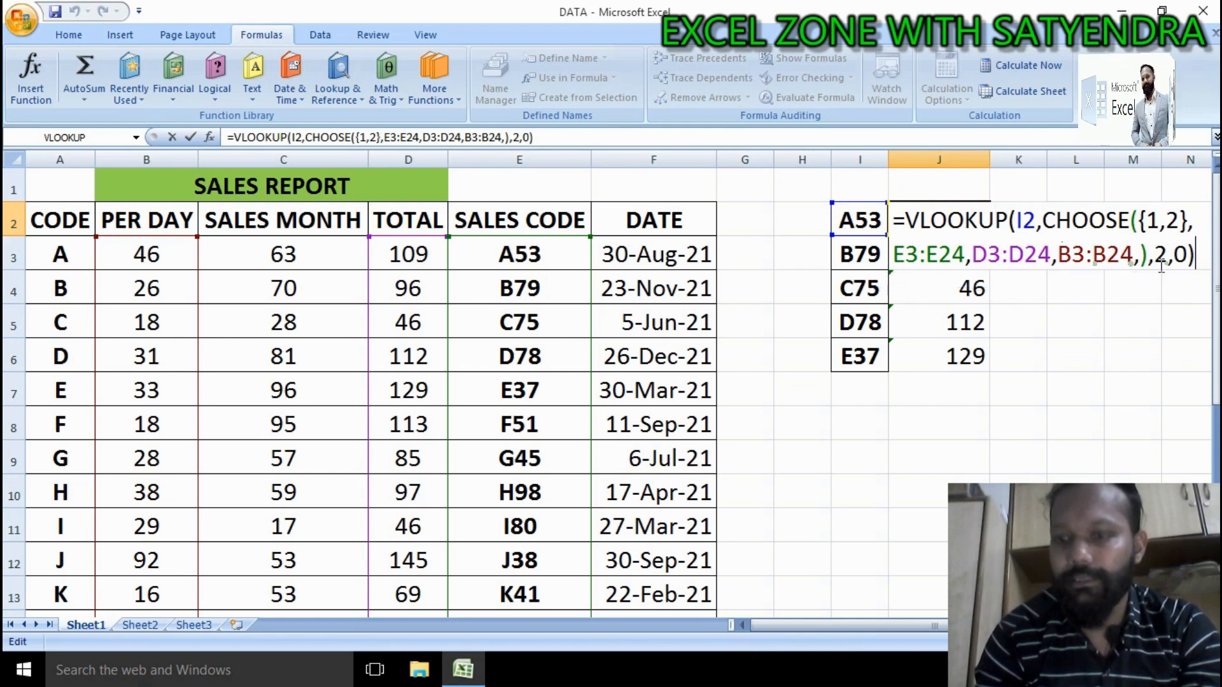
key(Left)
key(Left)
key(shift+Left)
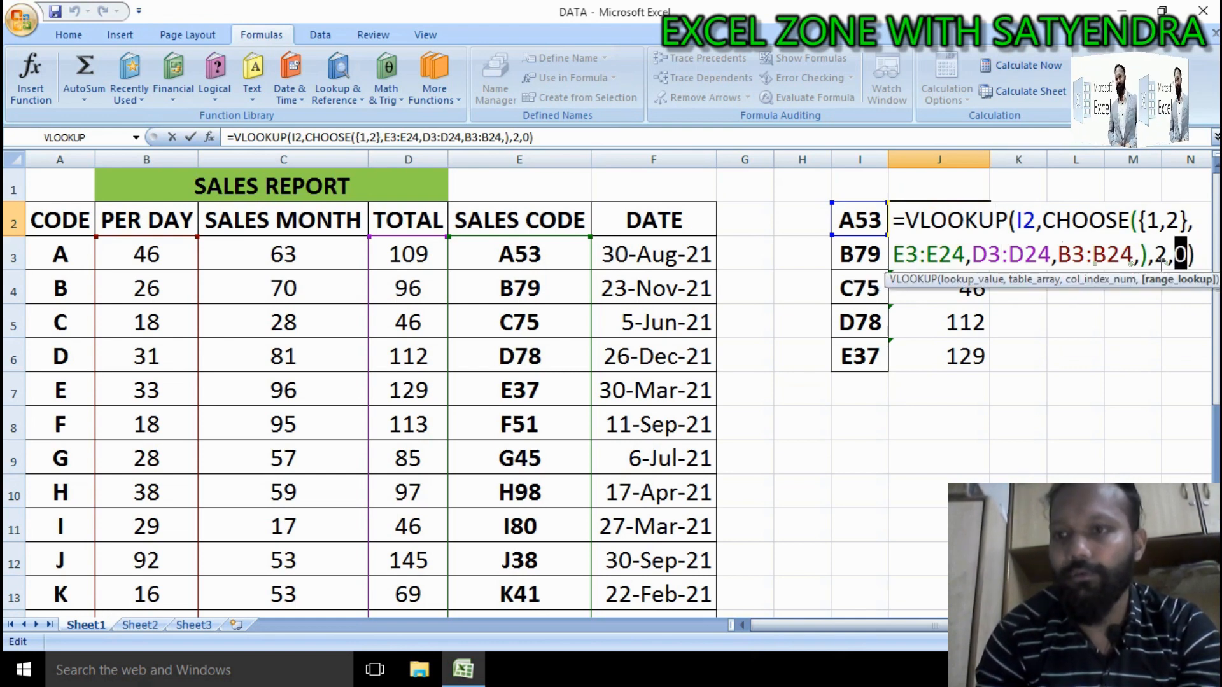
key(Right)
key(Right)
key(Left)
key(Left)
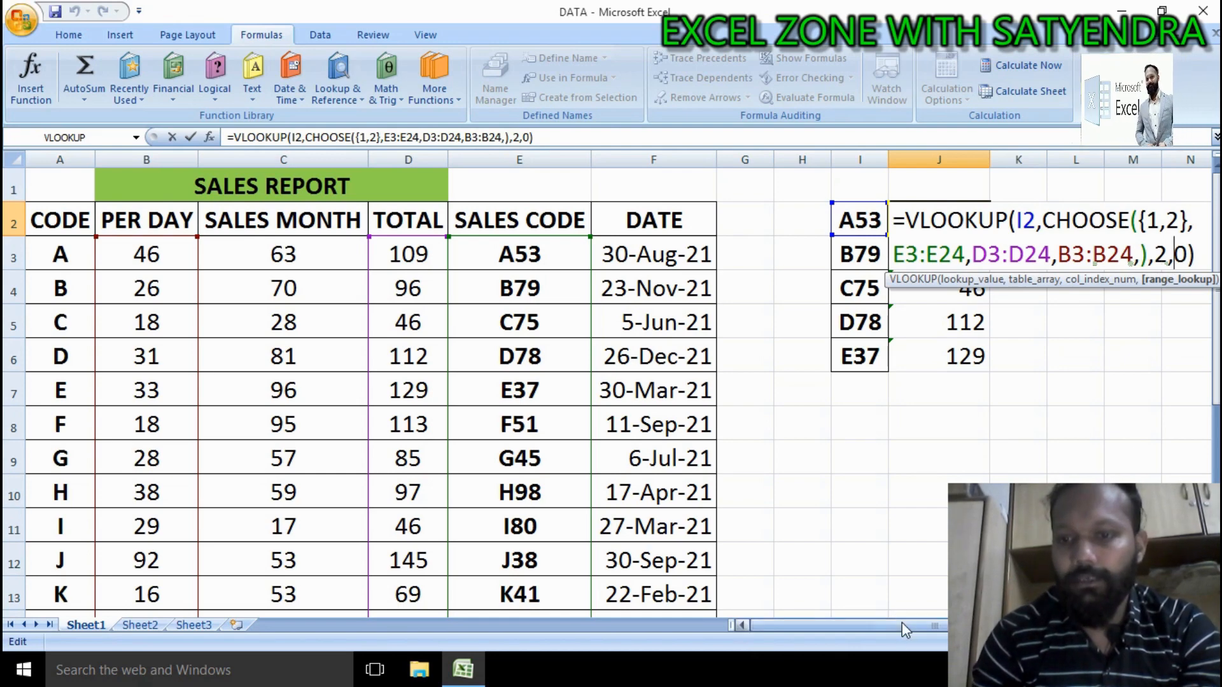
drag(900, 625, 954, 625)
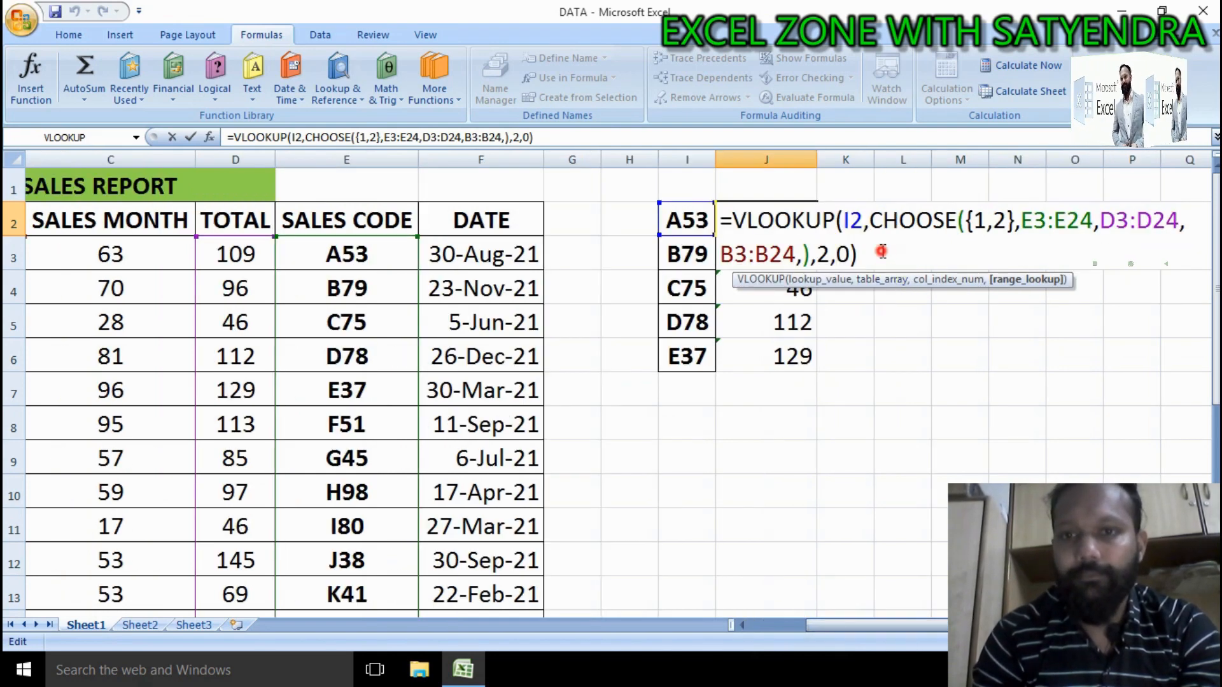
drag(882, 254, 721, 220)
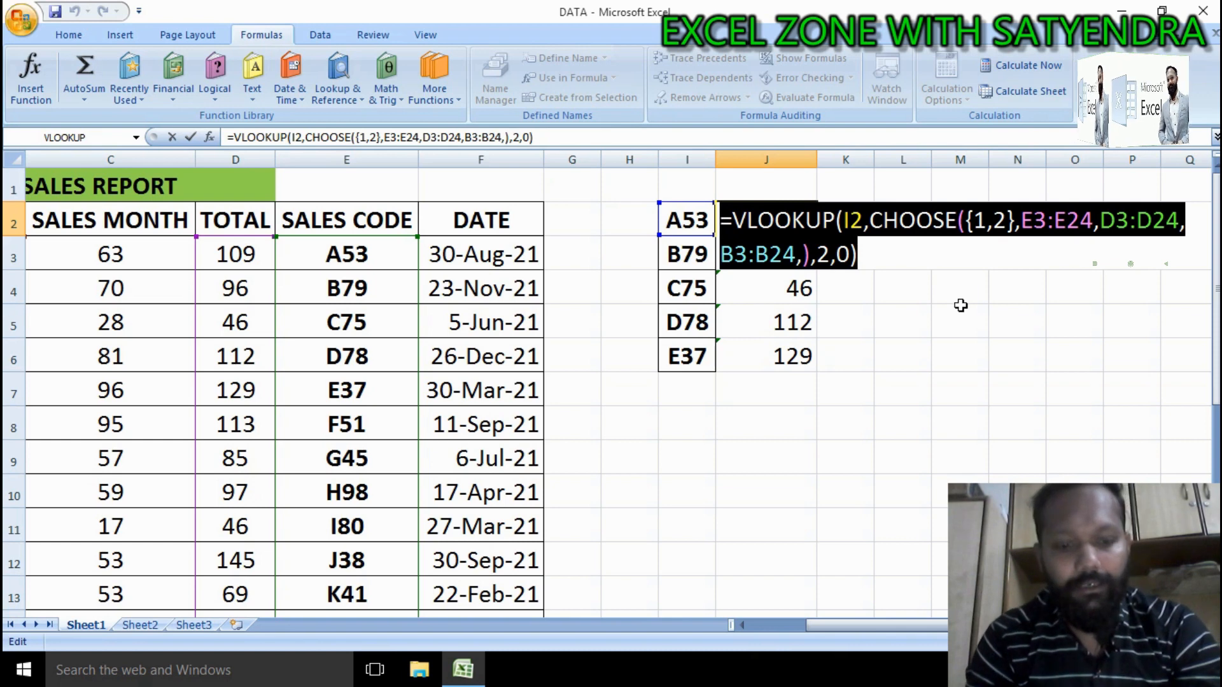
key(Escape)
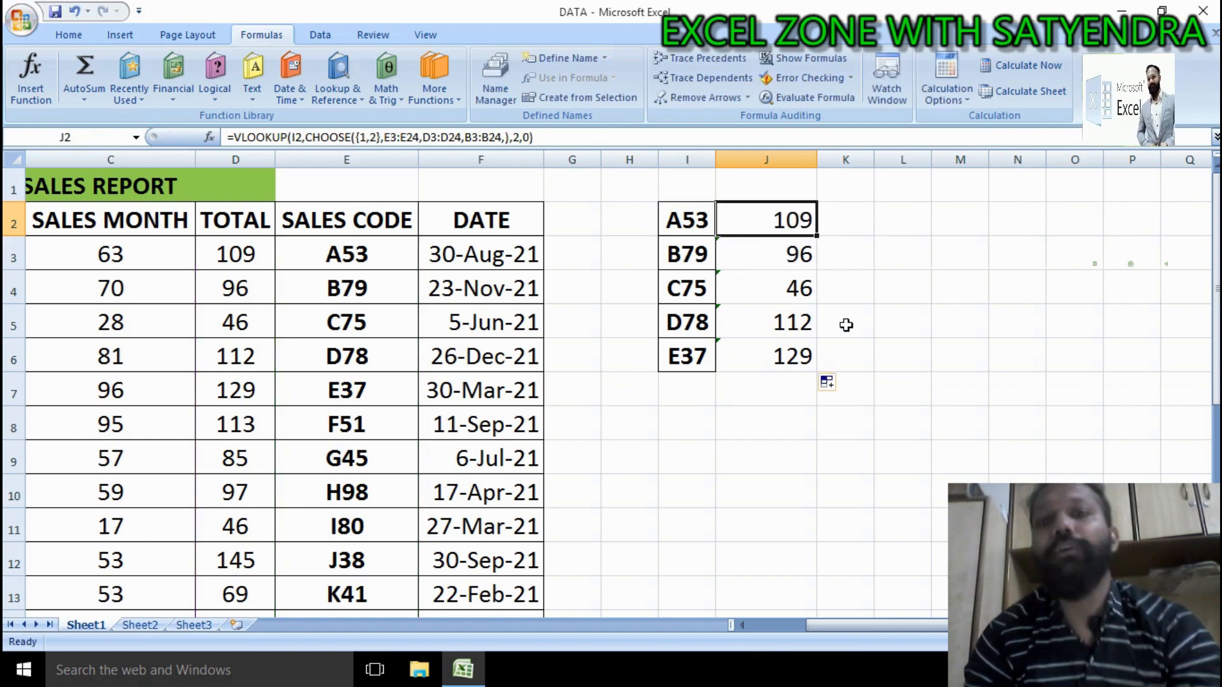
key(ctrl+c)
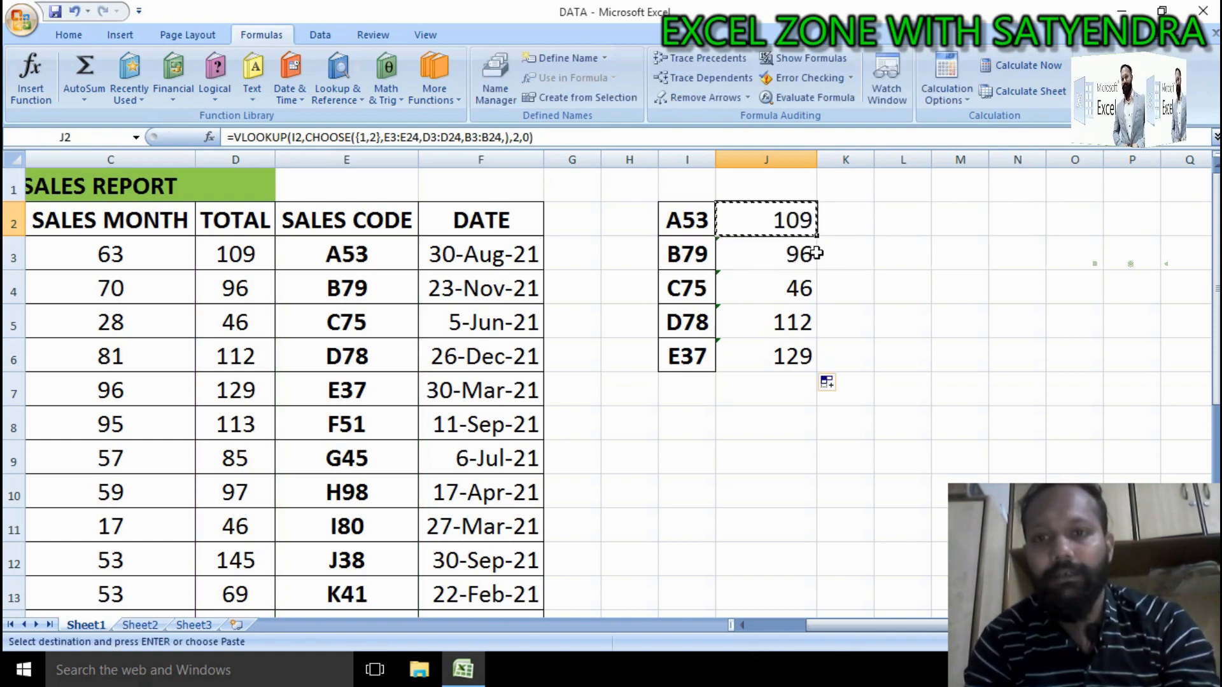
click(846, 225)
key(ctrl+v)
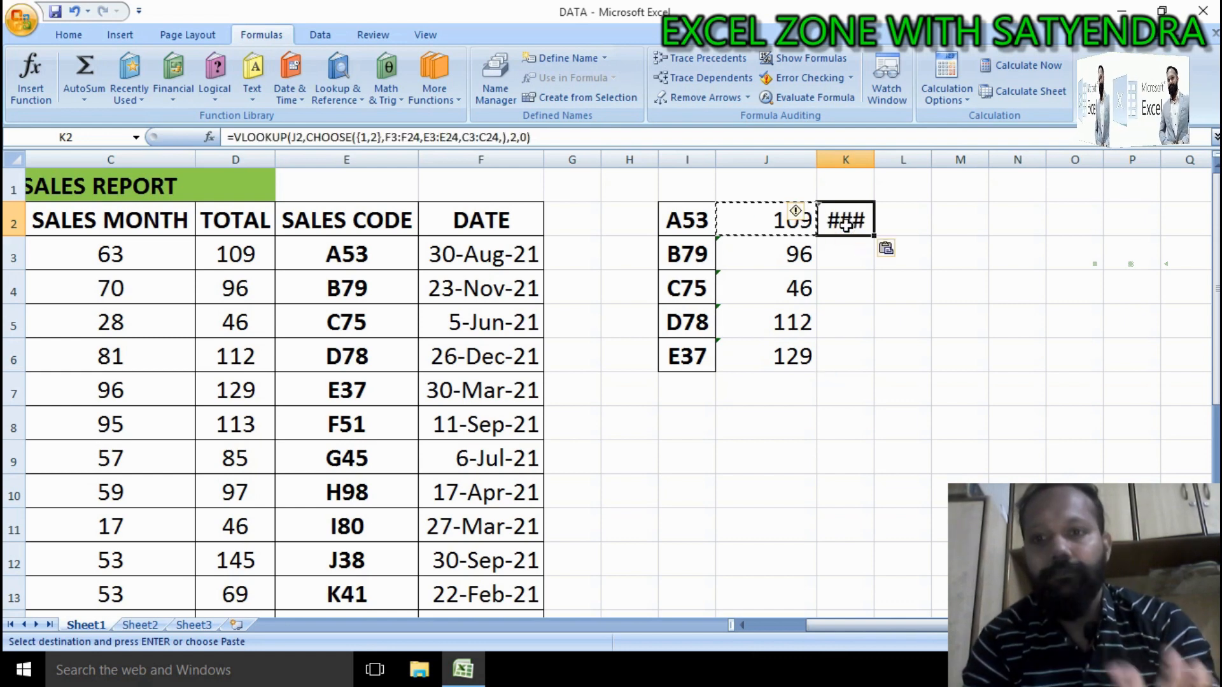
key(BackSpace)
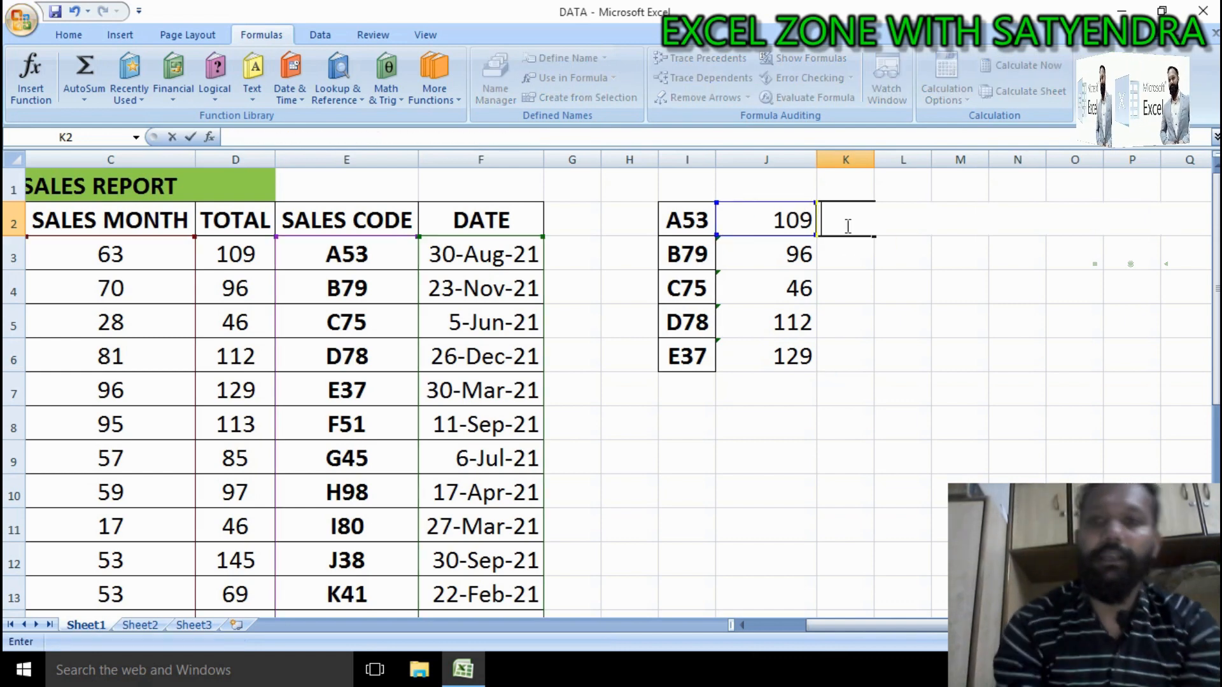
Step: Copy J2's formula text and paste it unchanged into K2
double_click(763, 222)
drag(884, 259, 691, 219)
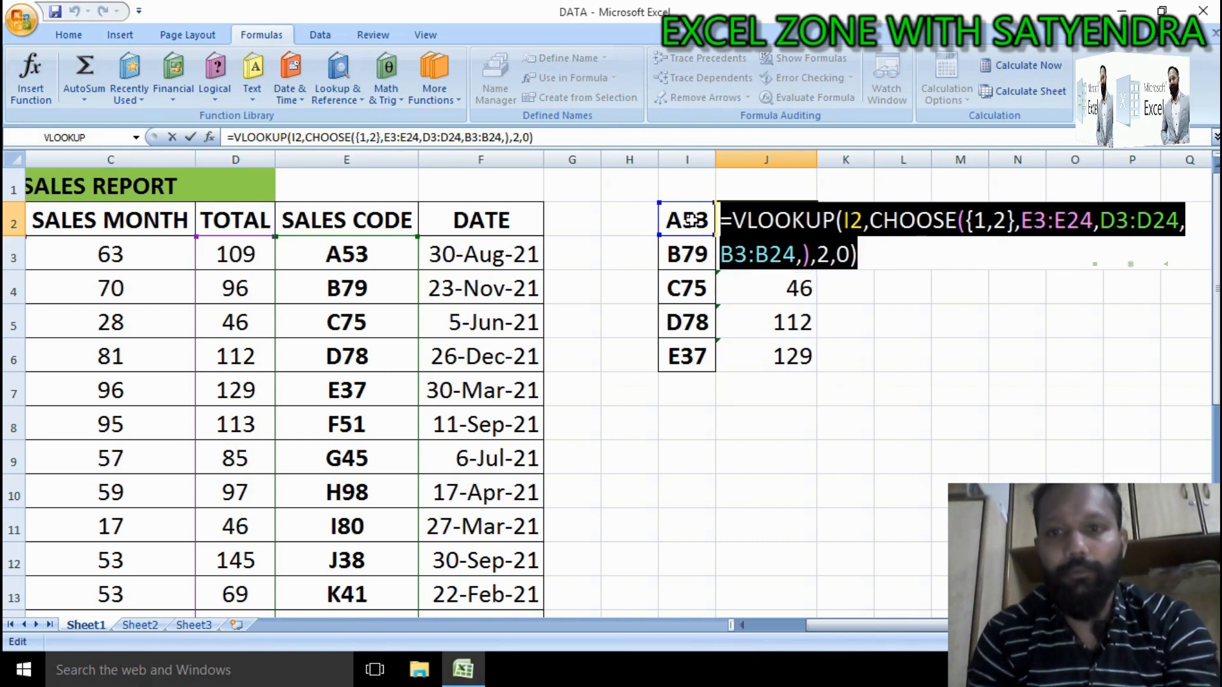
key(Tab)
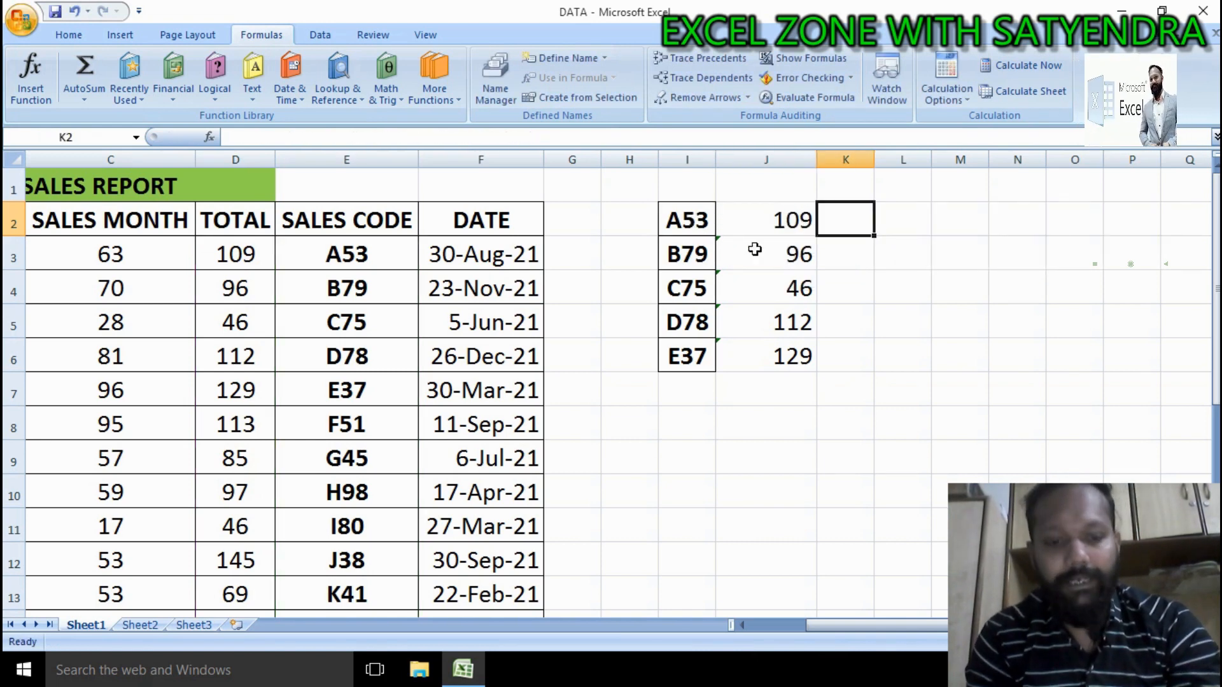
key(ctrl+v)
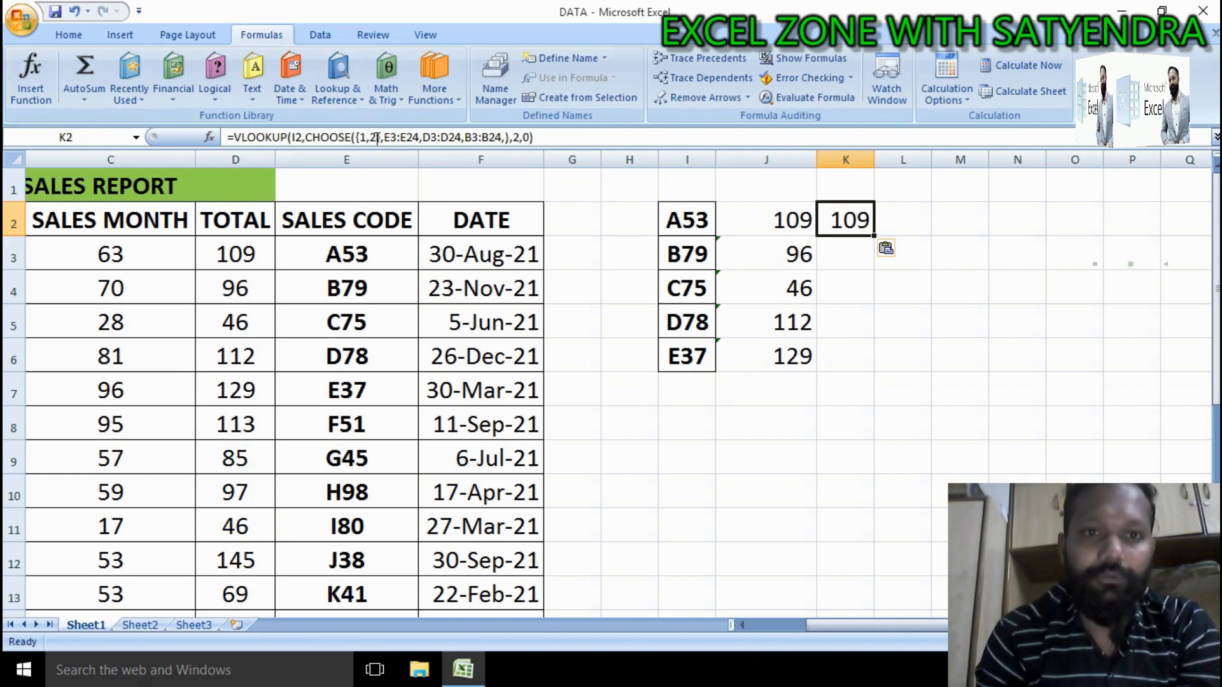
Step: Change the CHOOSE array in K2's formula to {1,3} and enter it
double_click(865, 218)
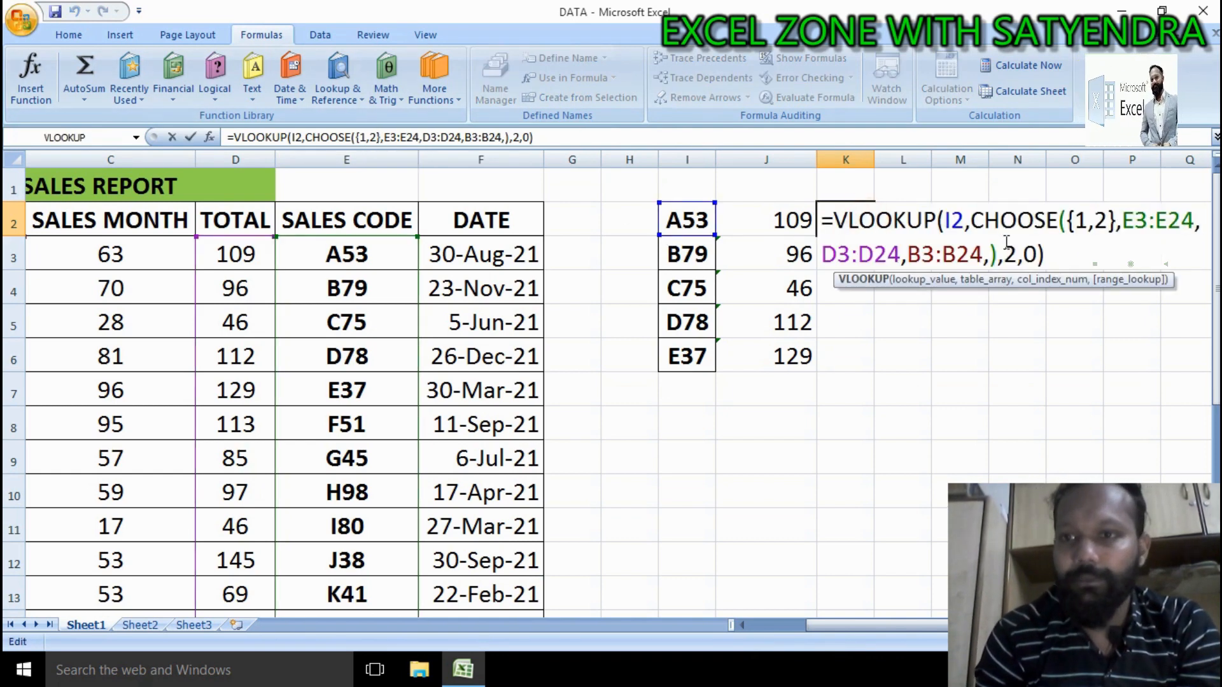
click(1108, 219)
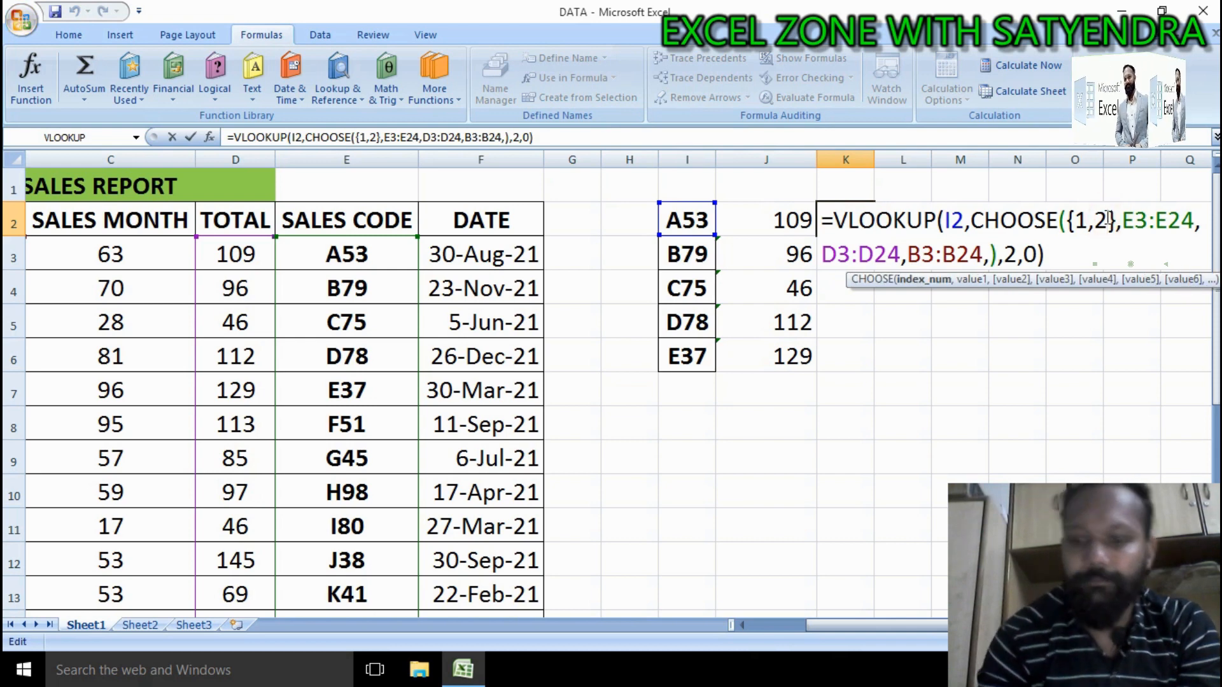
key(BackSpace)
text(3)
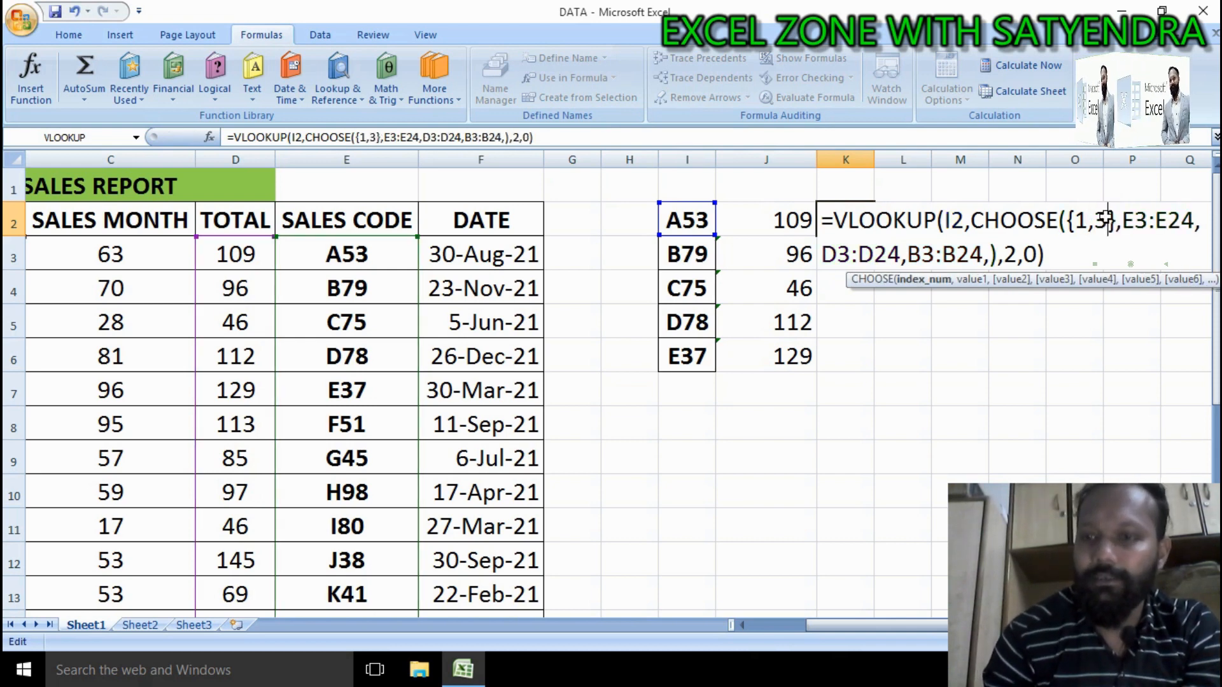
key(Return)
Step: Fill K2's formula down through K6 and compare the results with the PER DAY column
click(867, 221)
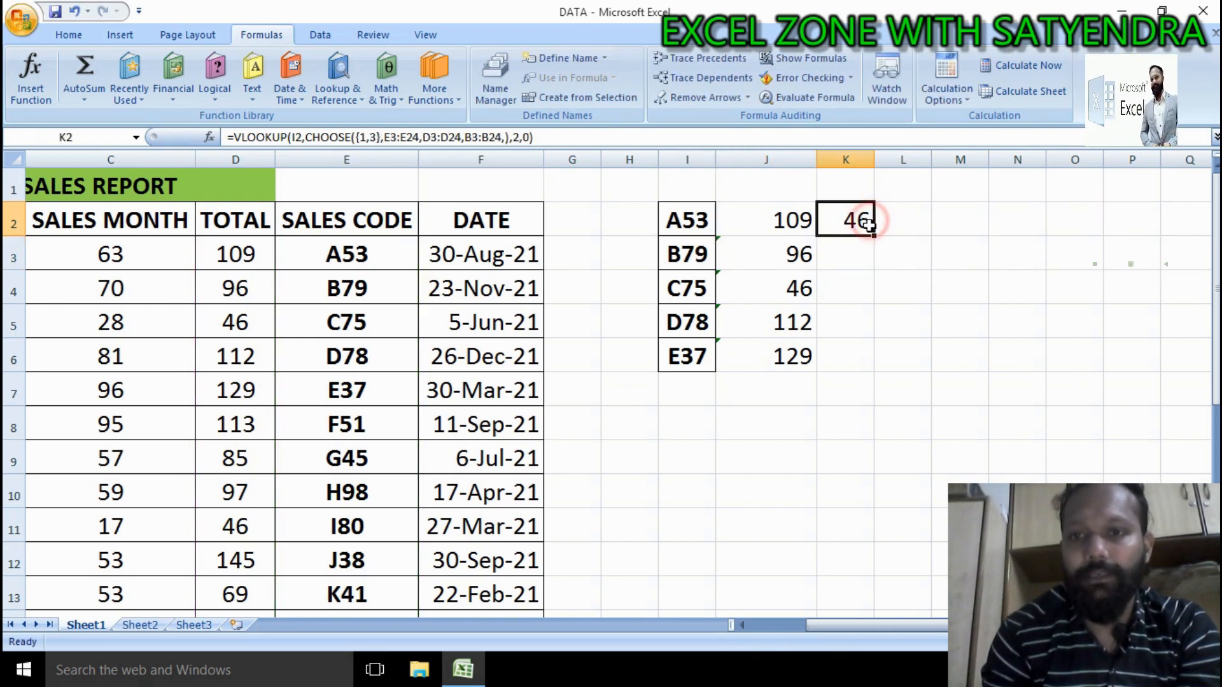
double_click(875, 236)
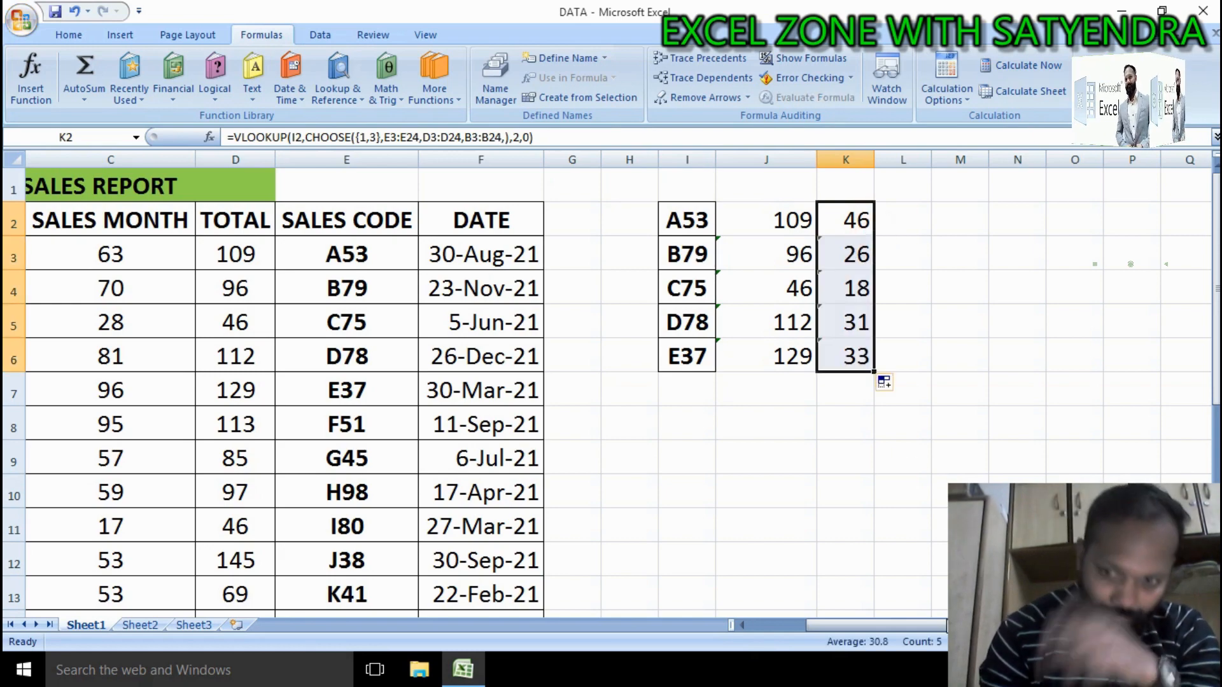
drag(946, 625, 703, 630)
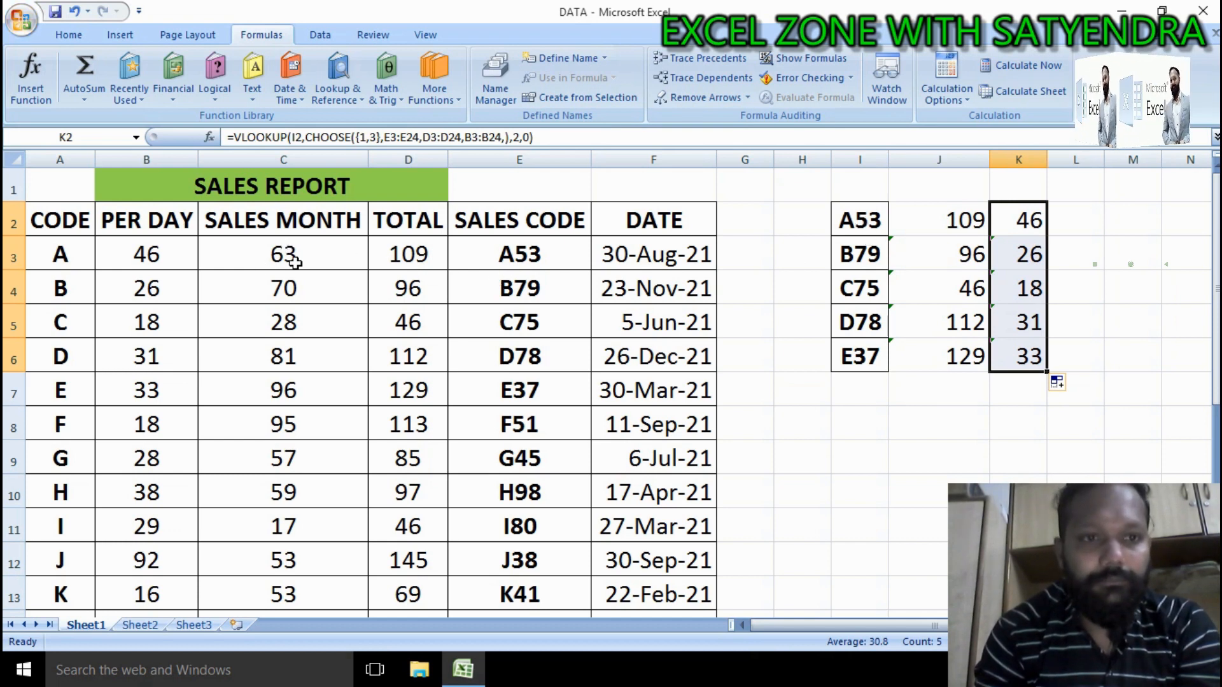
click(150, 255)
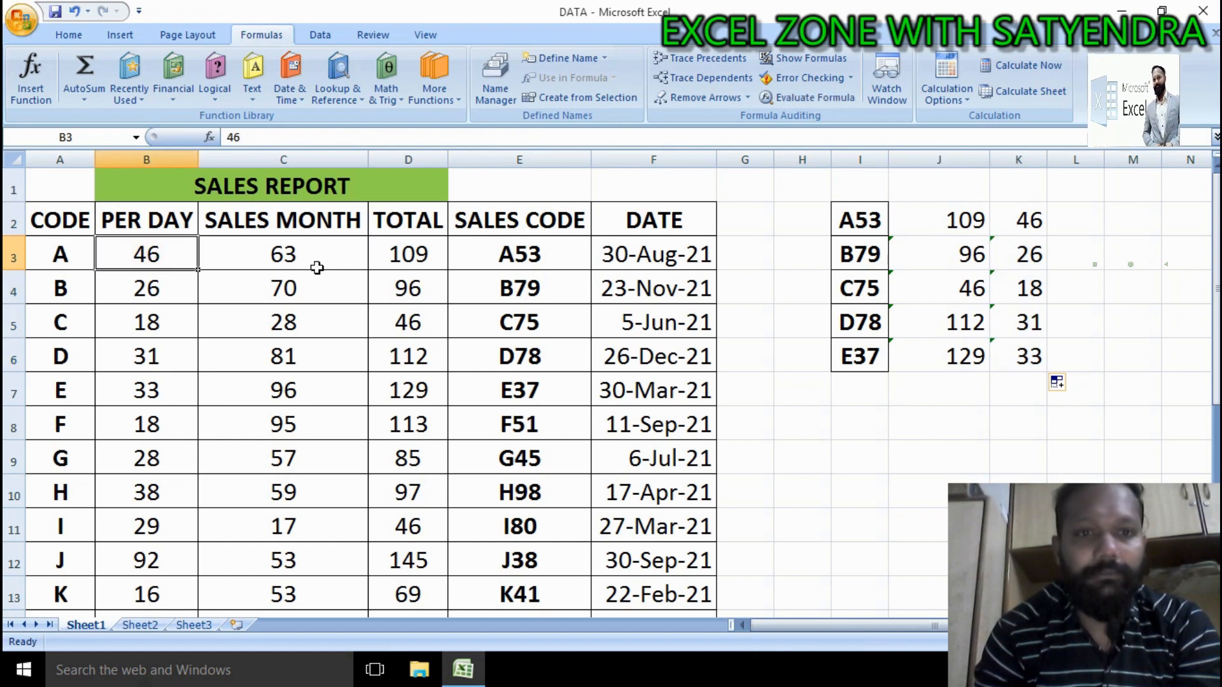
click(416, 259)
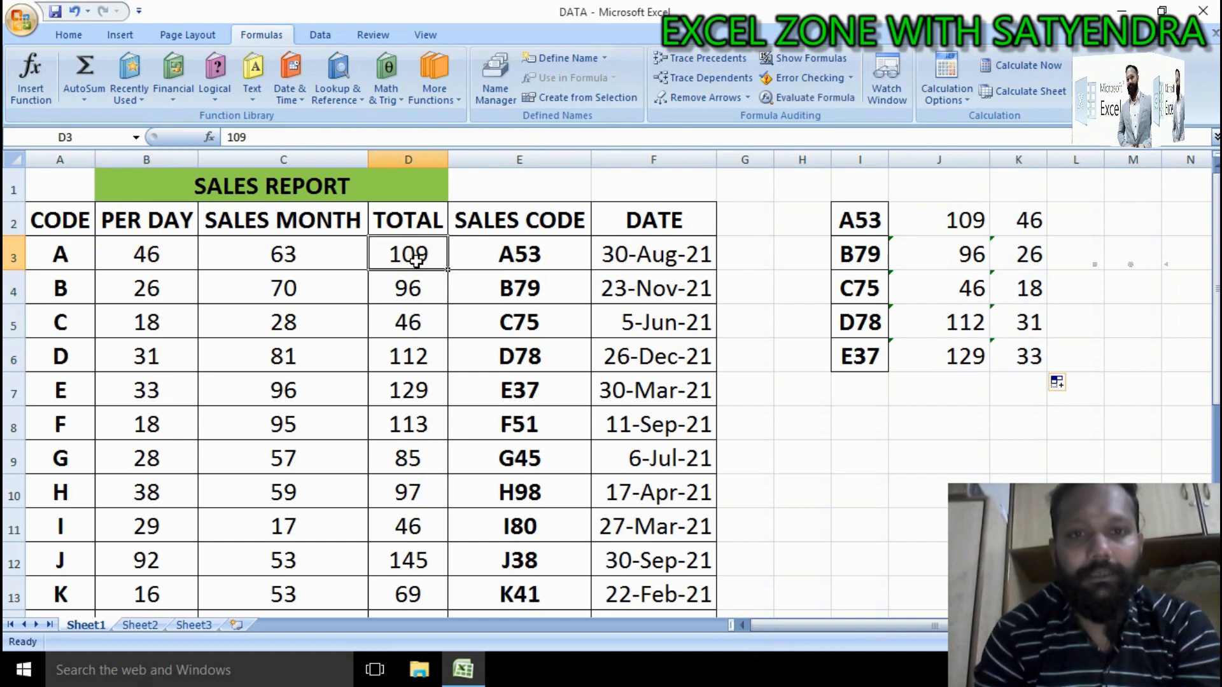
Step: Review K2's formula in edit mode against the PER DAY, TOTAL and SALES MONTH source columns
click(170, 261)
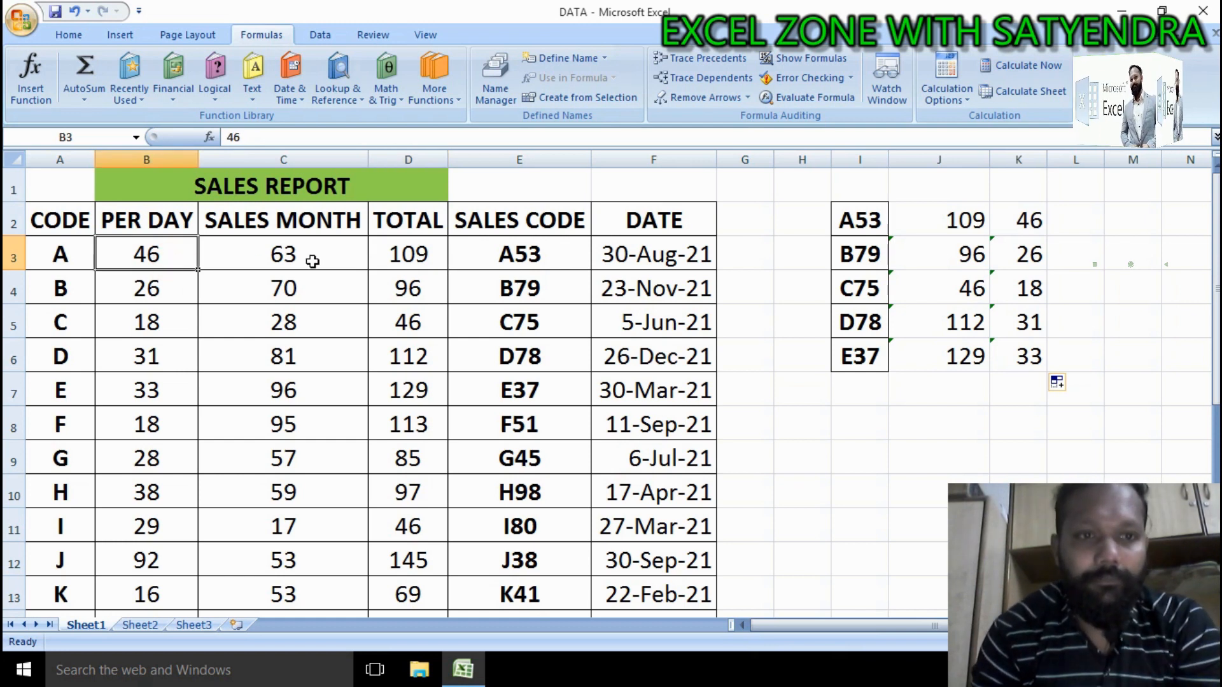
click(1032, 223)
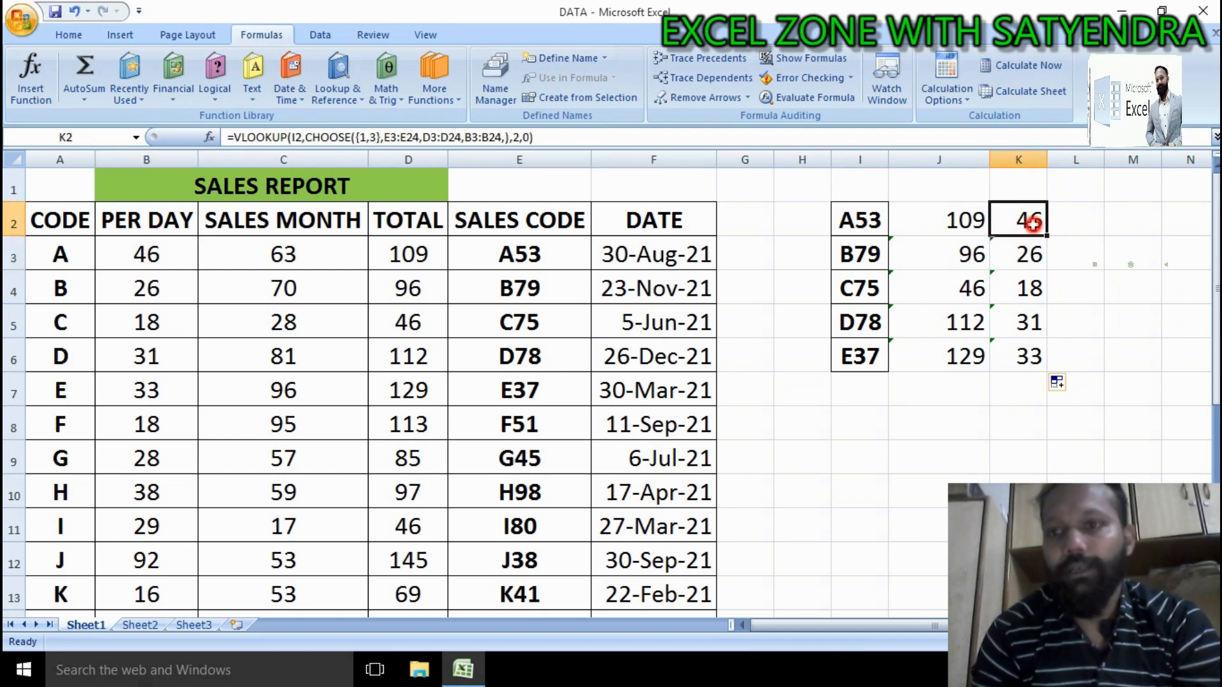
double_click(1032, 223)
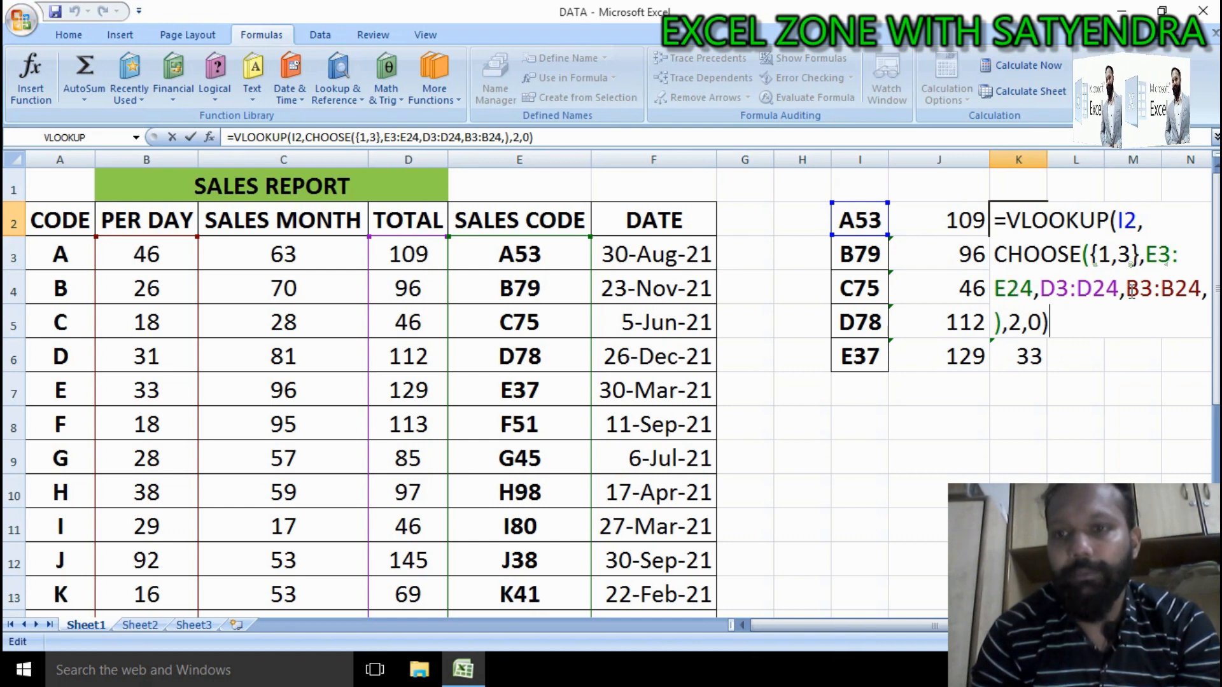
key(ctrl+Return)
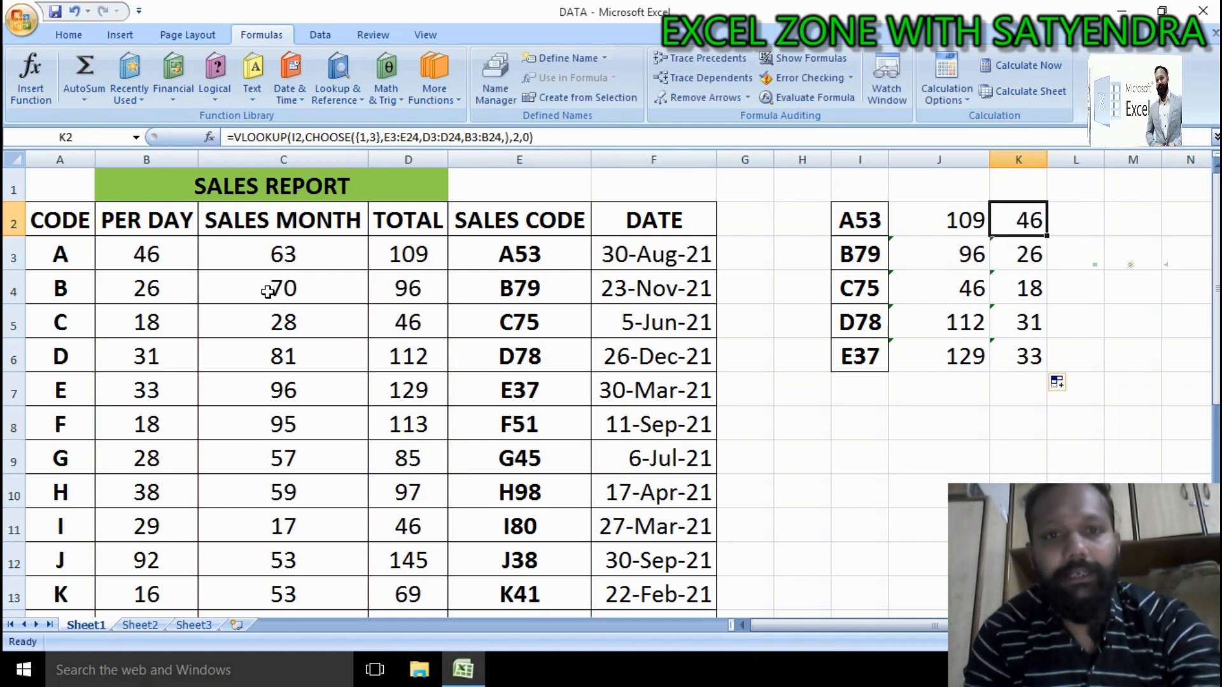
click(421, 252)
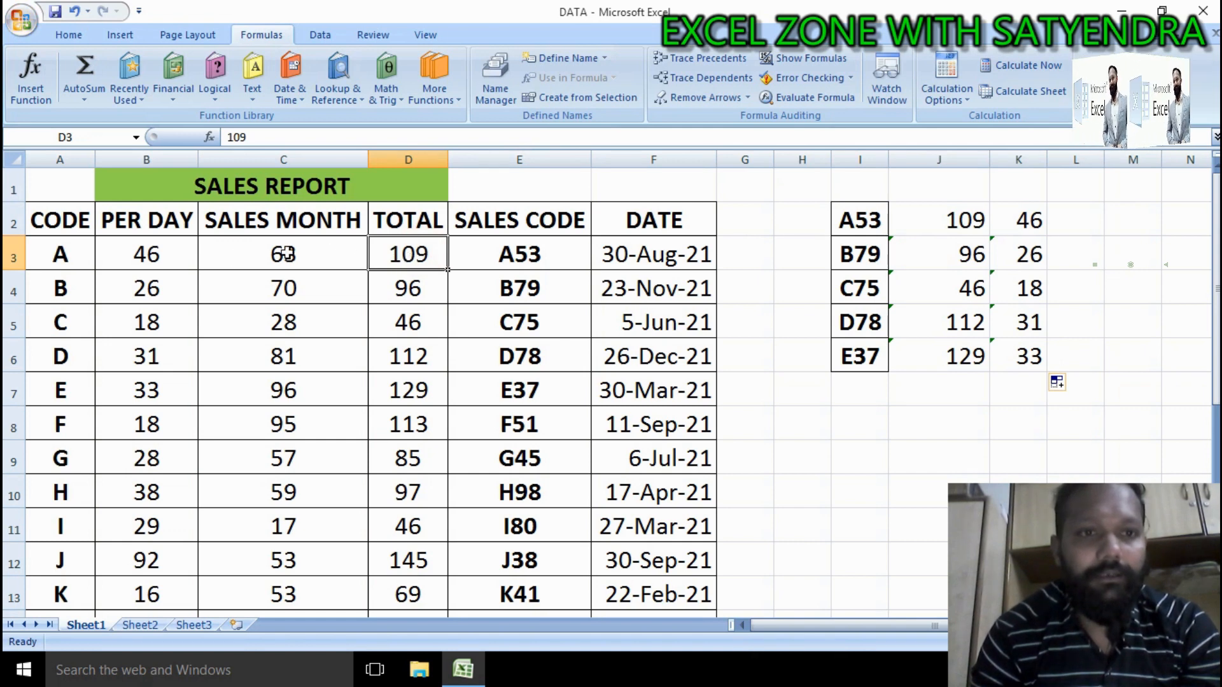
click(179, 254)
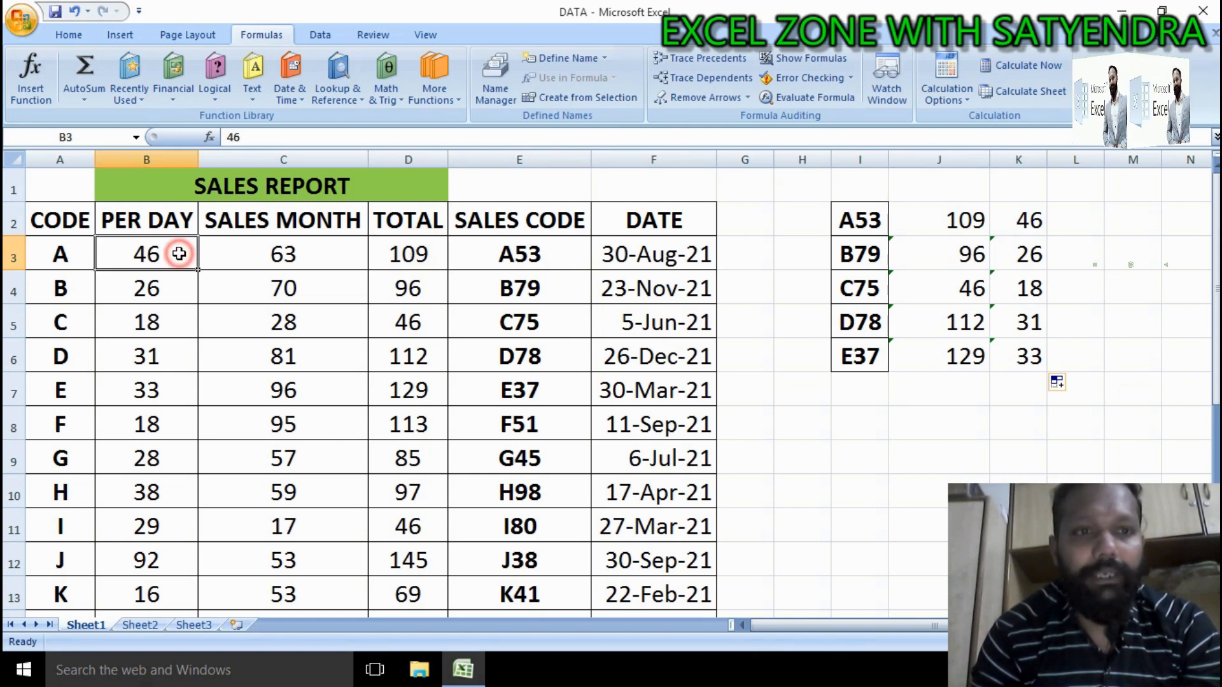
click(487, 280)
click(326, 254)
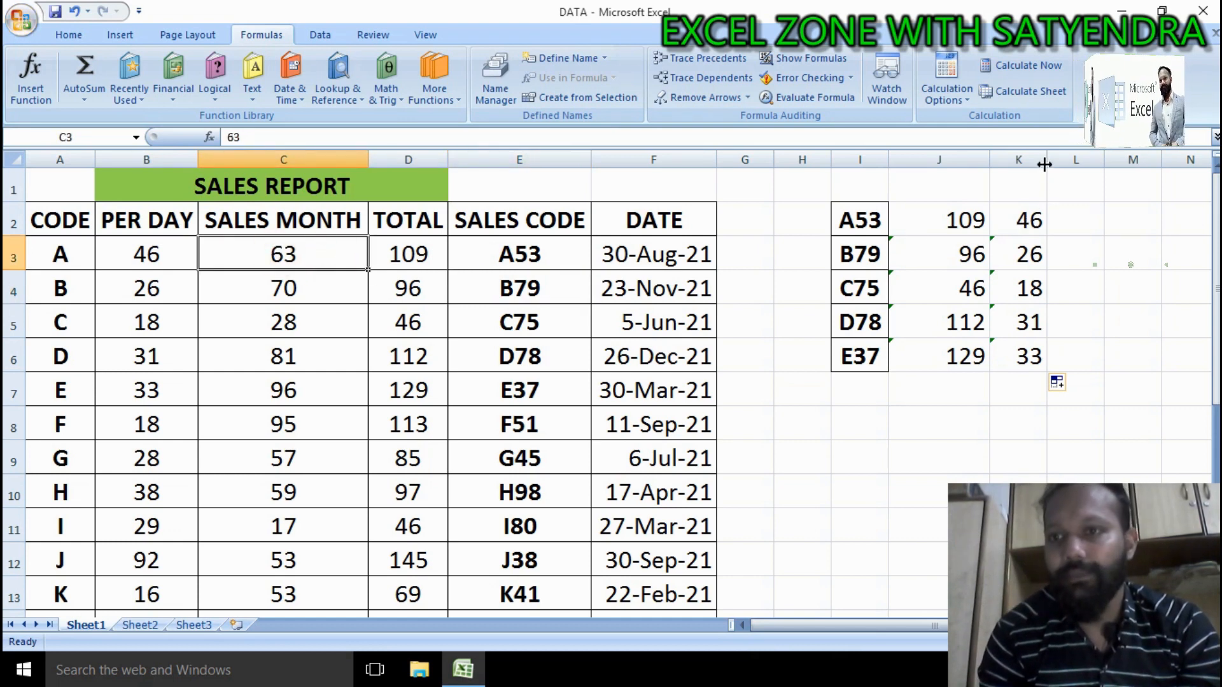
Step: Widen column K and add C3:C24 as a third CHOOSE value in K2's formula before B3:B24
drag(1044, 164, 1129, 165)
click(1102, 220)
double_click(1096, 221)
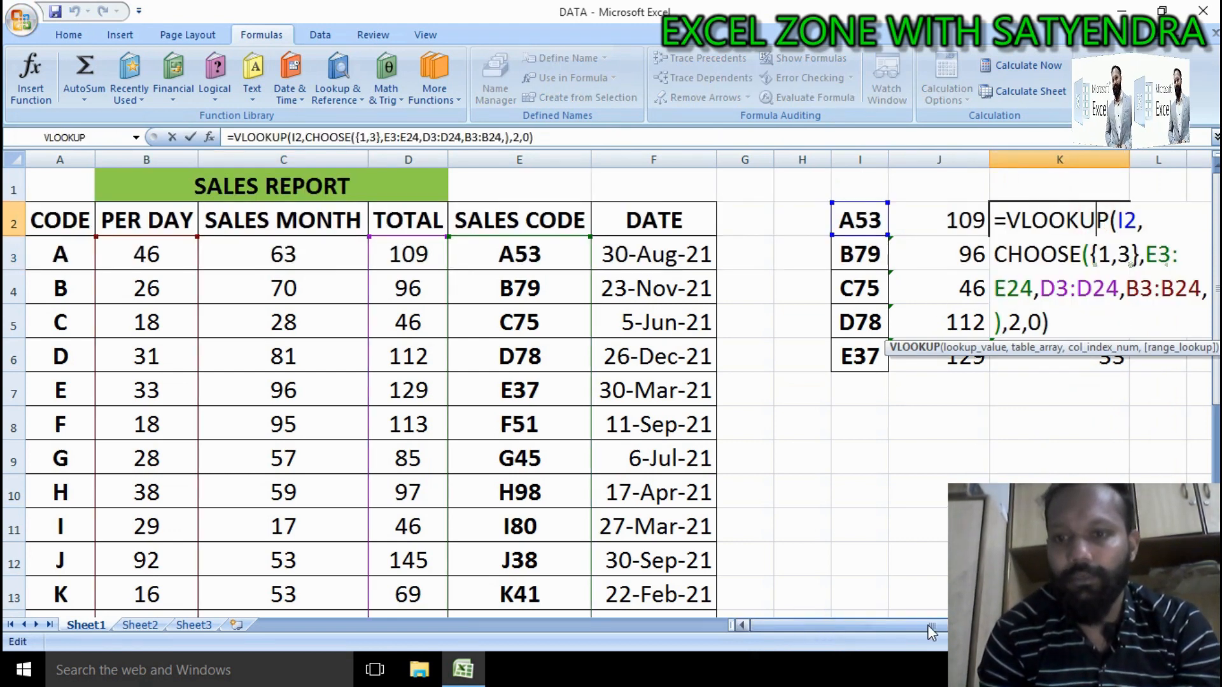
right_click(999, 627)
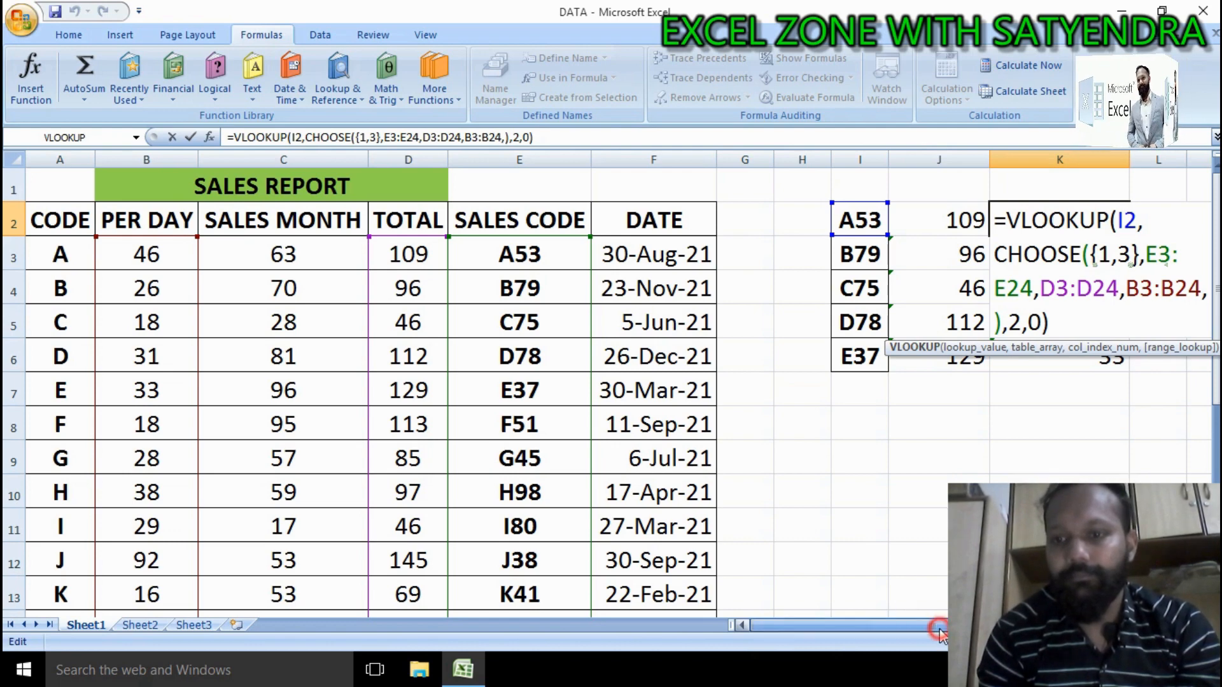
click(1057, 477)
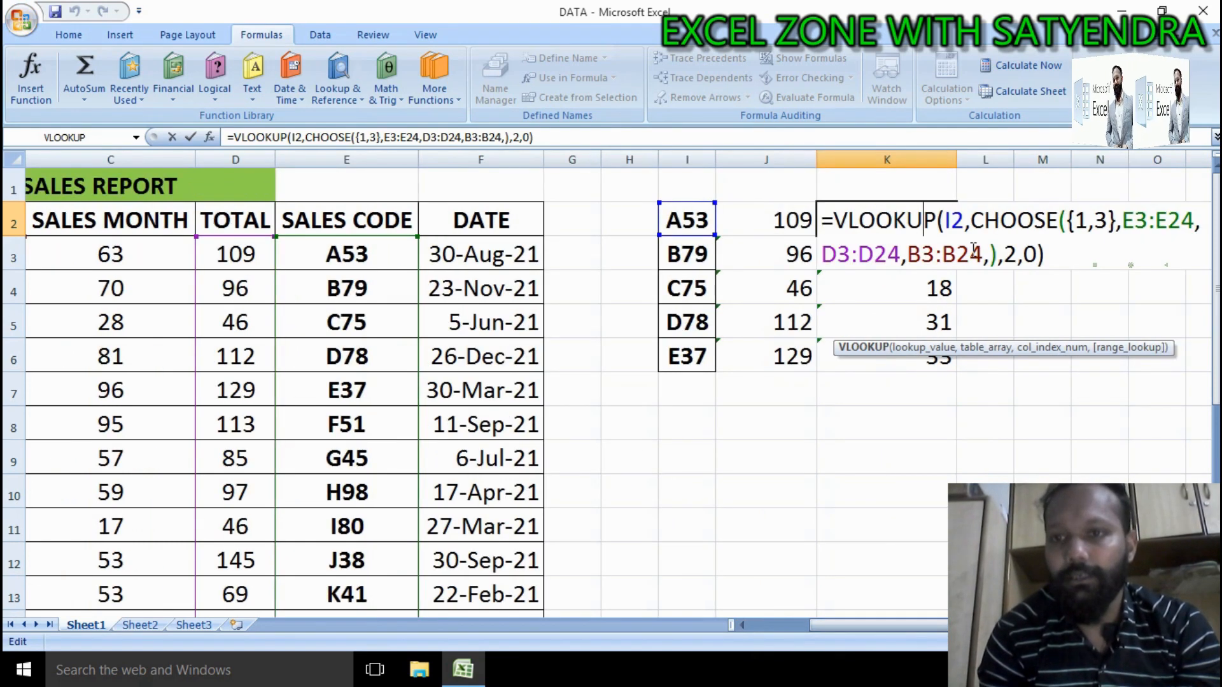
click(907, 256)
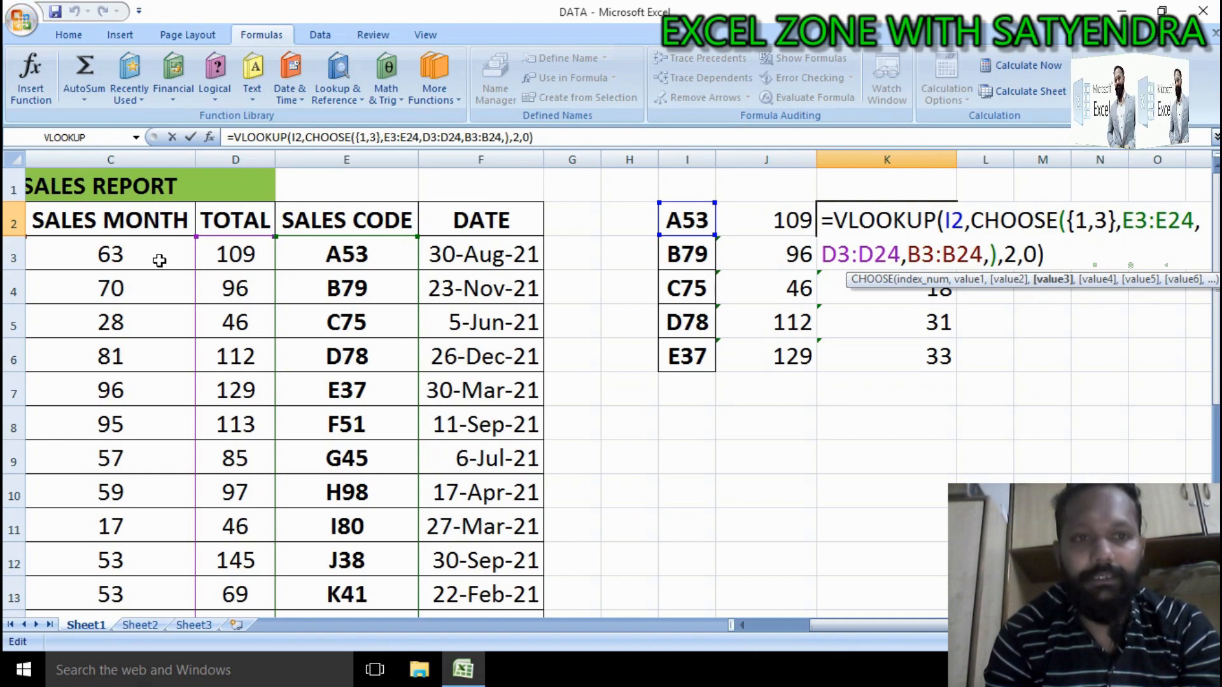
drag(159, 260, 151, 428)
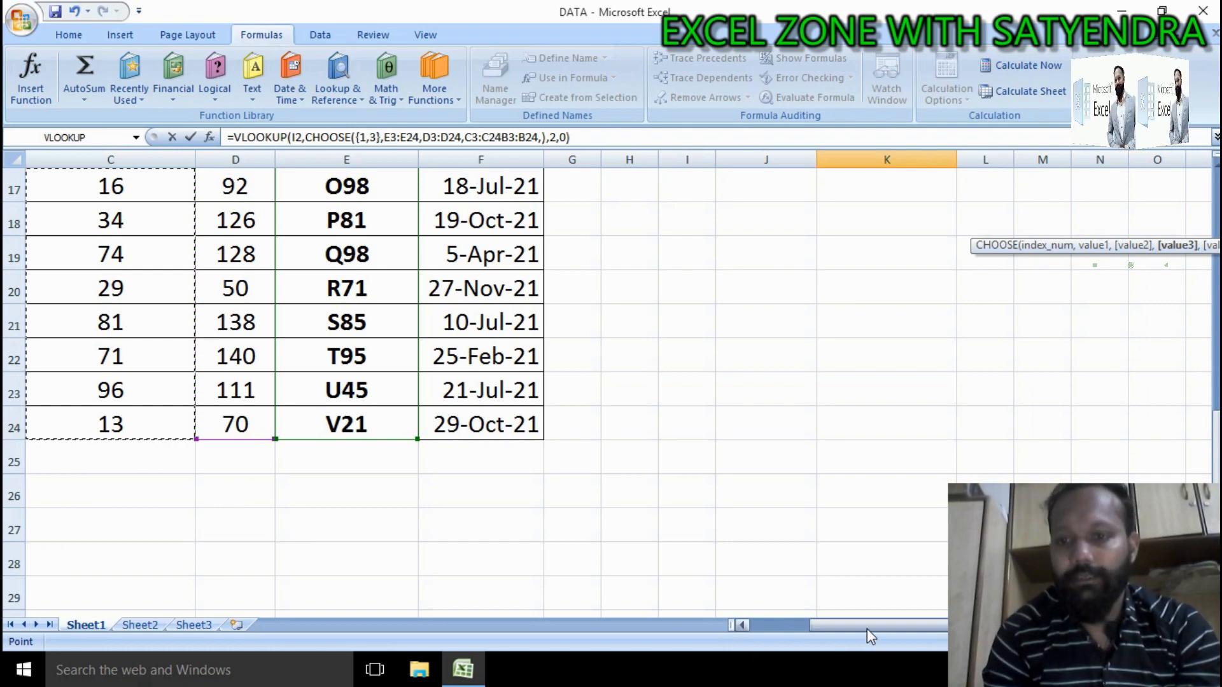
drag(1212, 446, 1210, 261)
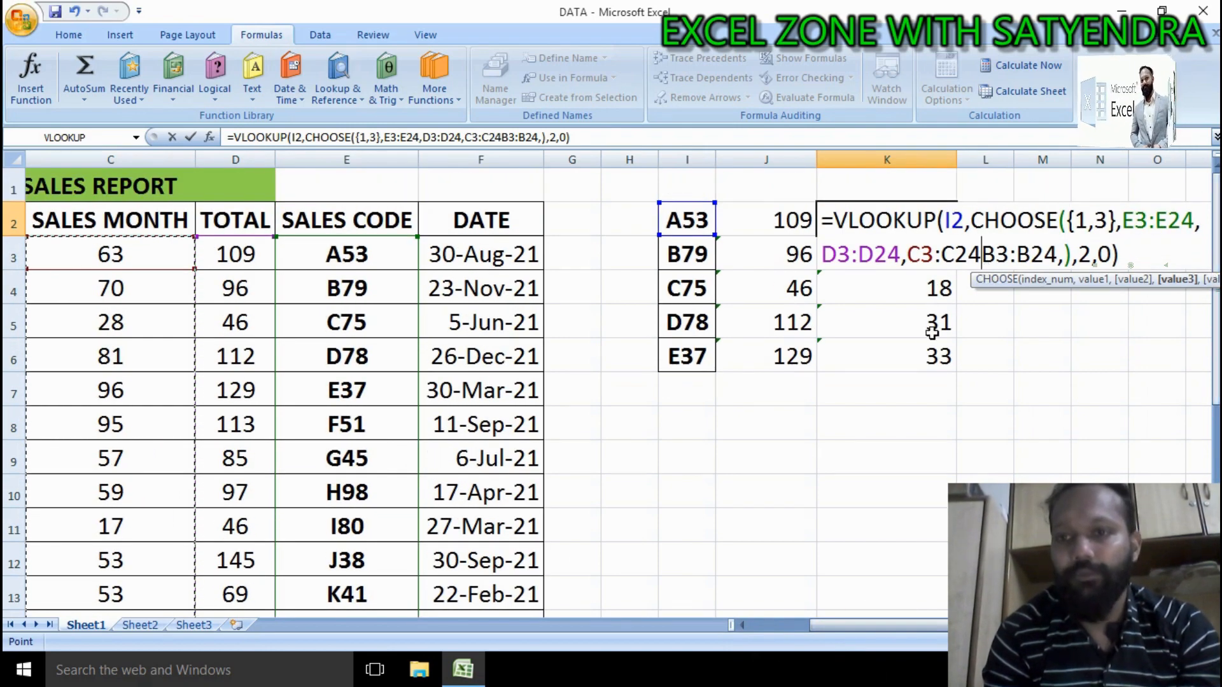
text(,)
key(Return)
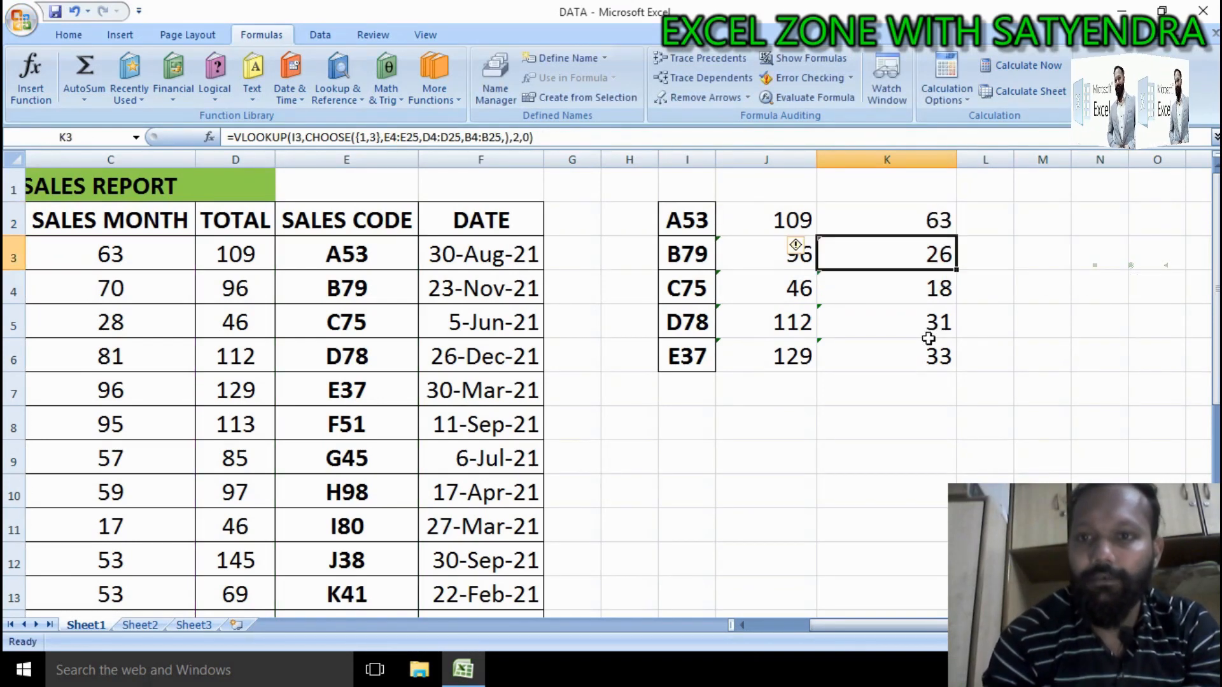
Step: Fill K2's formula down through K6 and re-examine the CHOOSE array in K2's formula against SALES MONTH
click(929, 226)
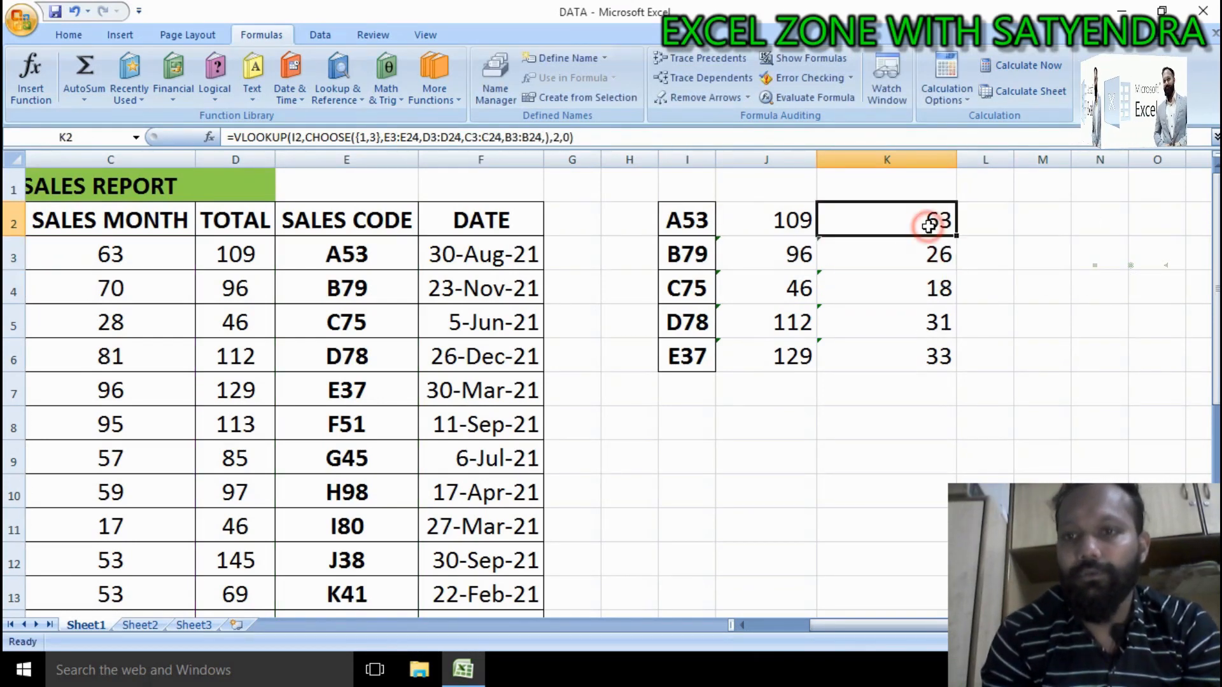
double_click(956, 238)
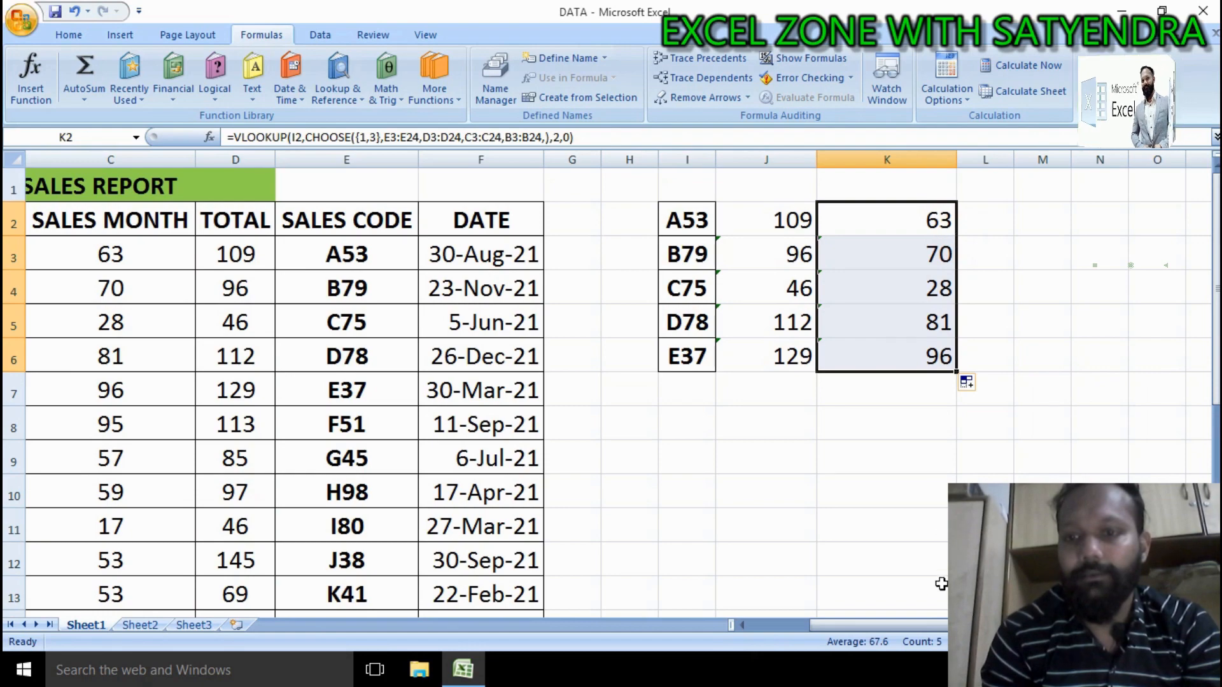
drag(940, 625, 694, 628)
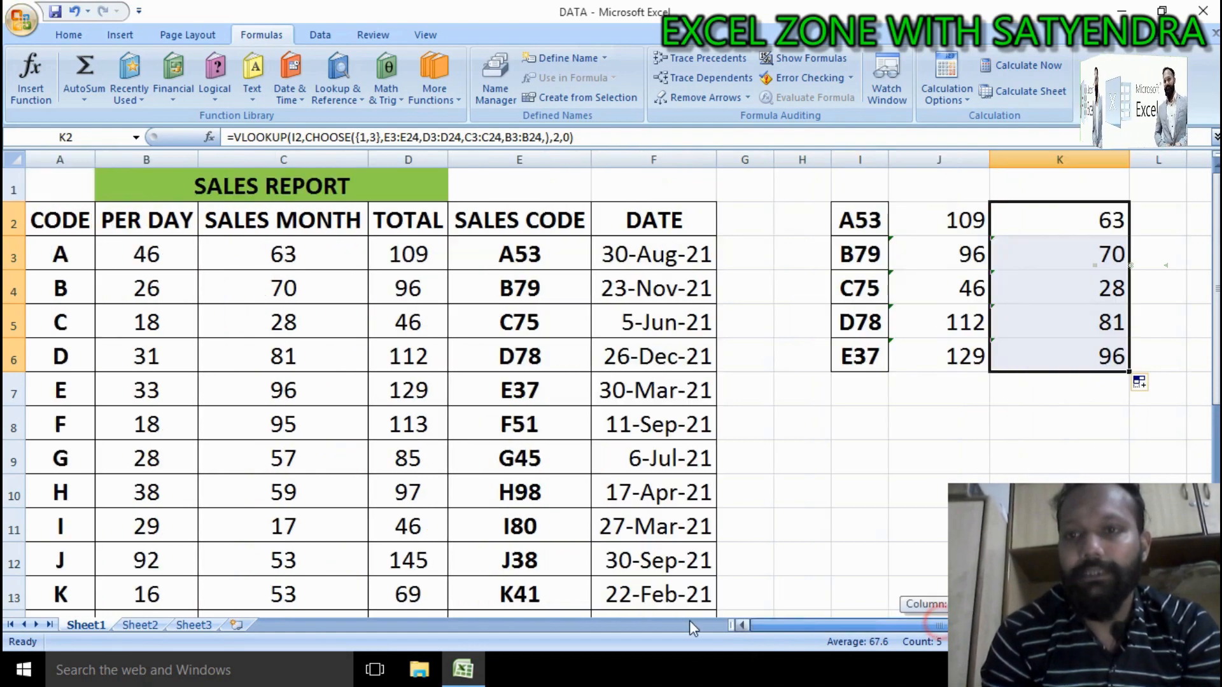
click(316, 268)
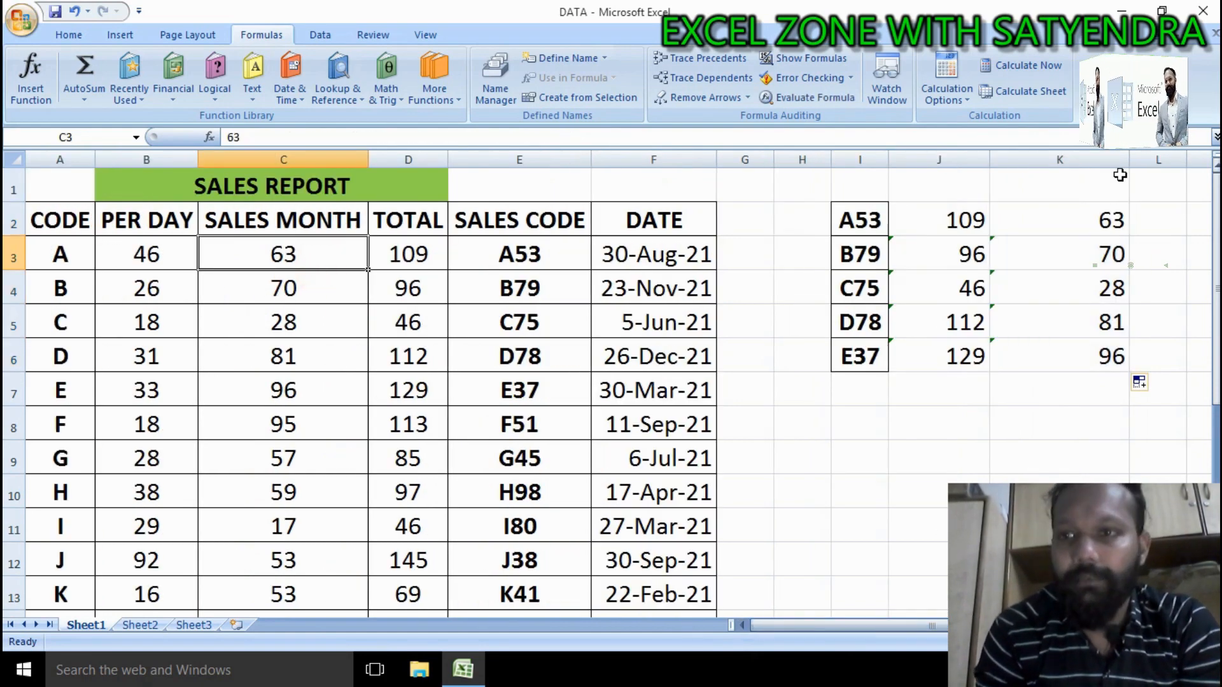
click(1108, 214)
key(F2)
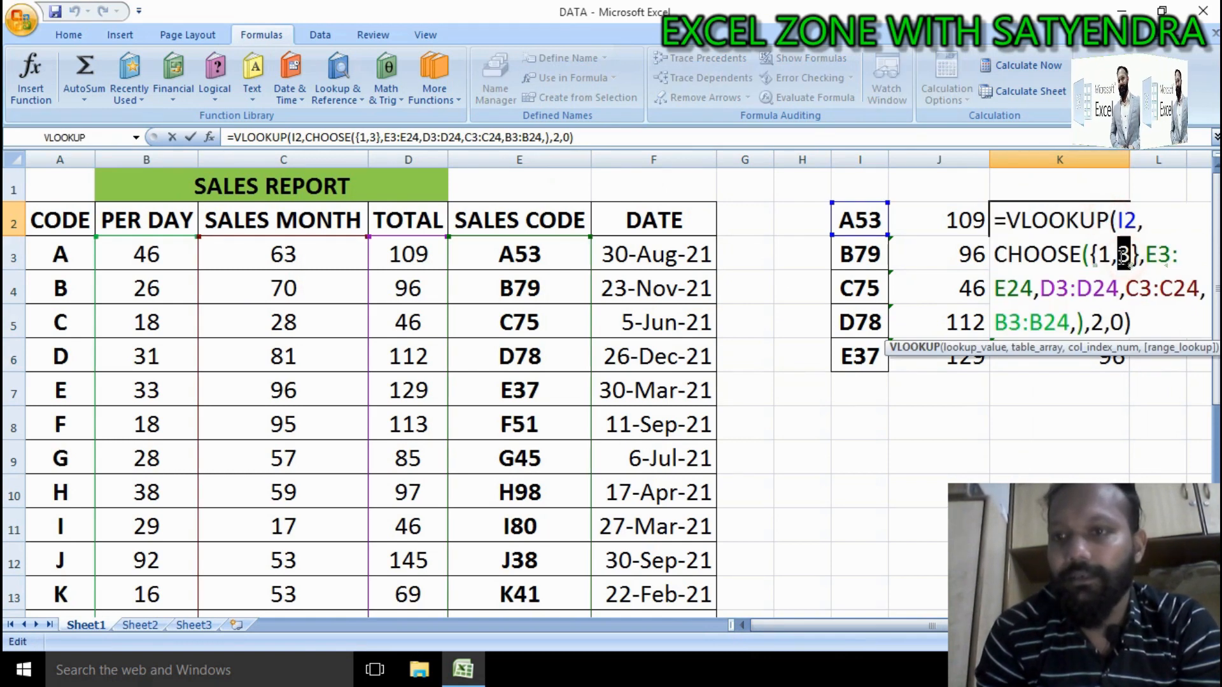
double_click(1123, 255)
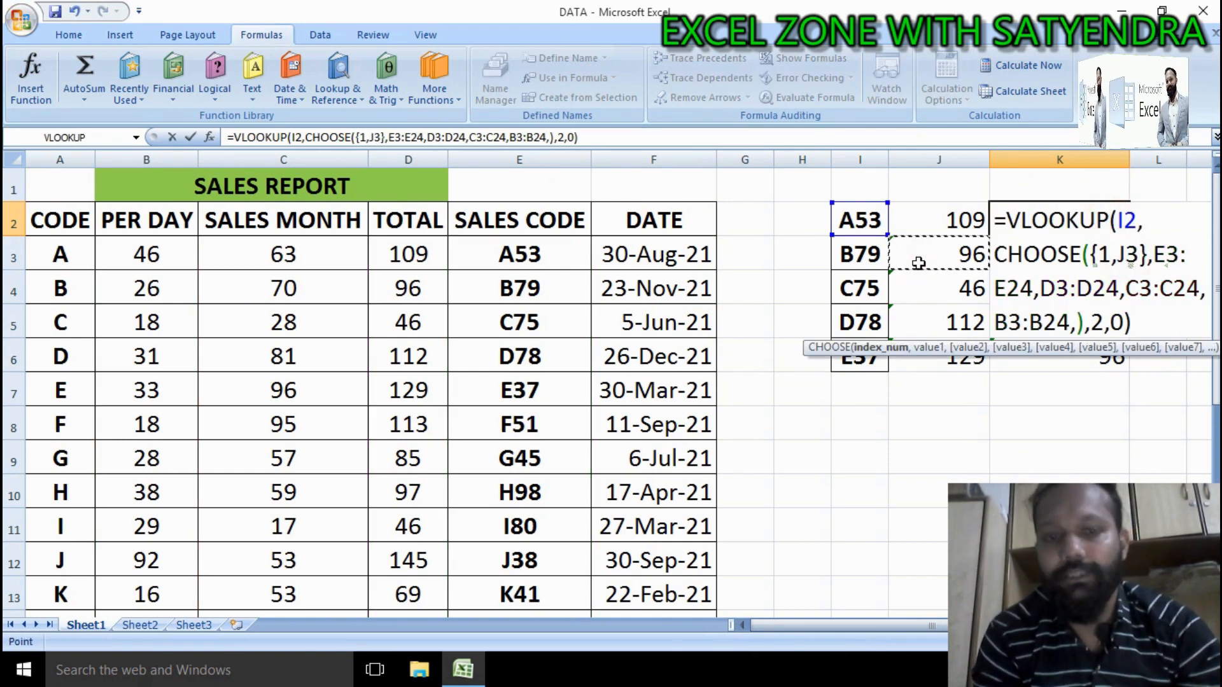
key(Return)
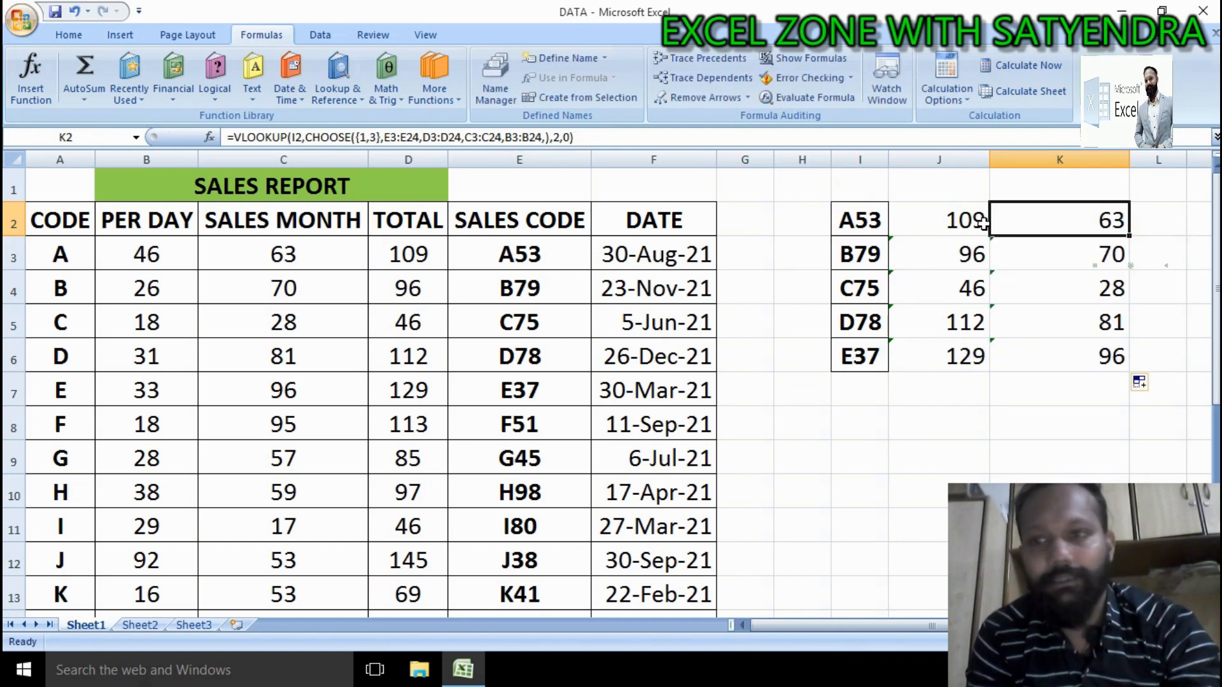
Step: Paste the copied lookup formula into L2, change its CHOOSE array to {1,4}, and enter it
drag(935, 621, 993, 624)
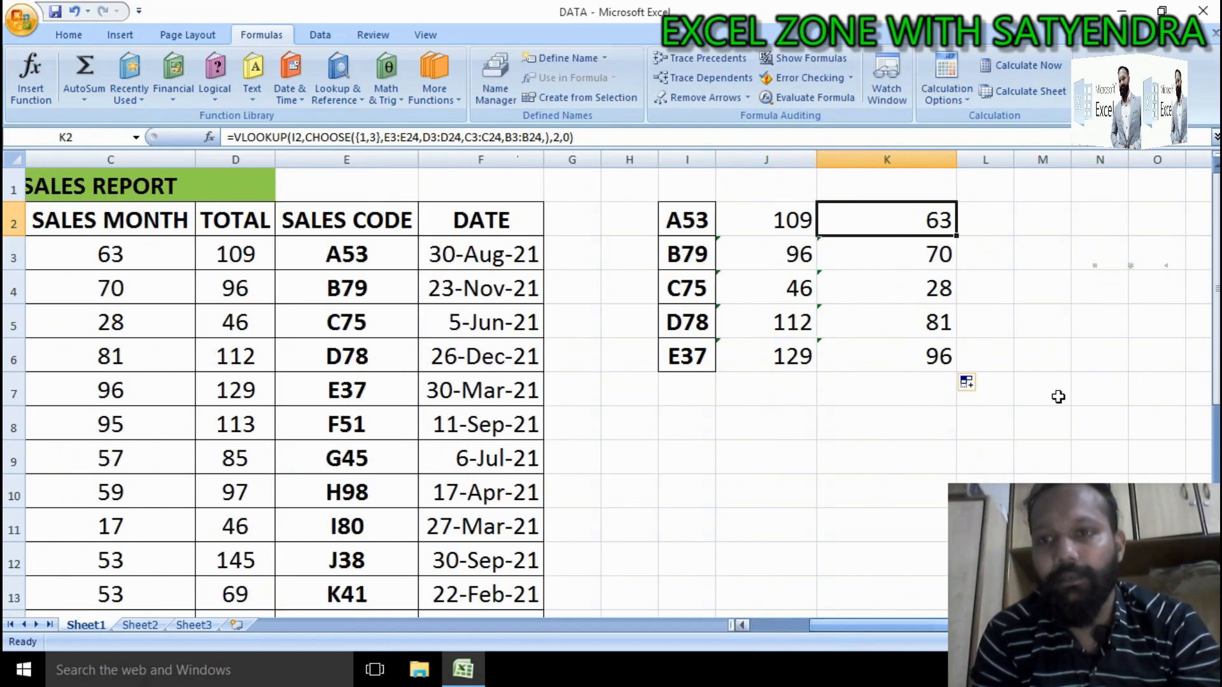
double_click(987, 230)
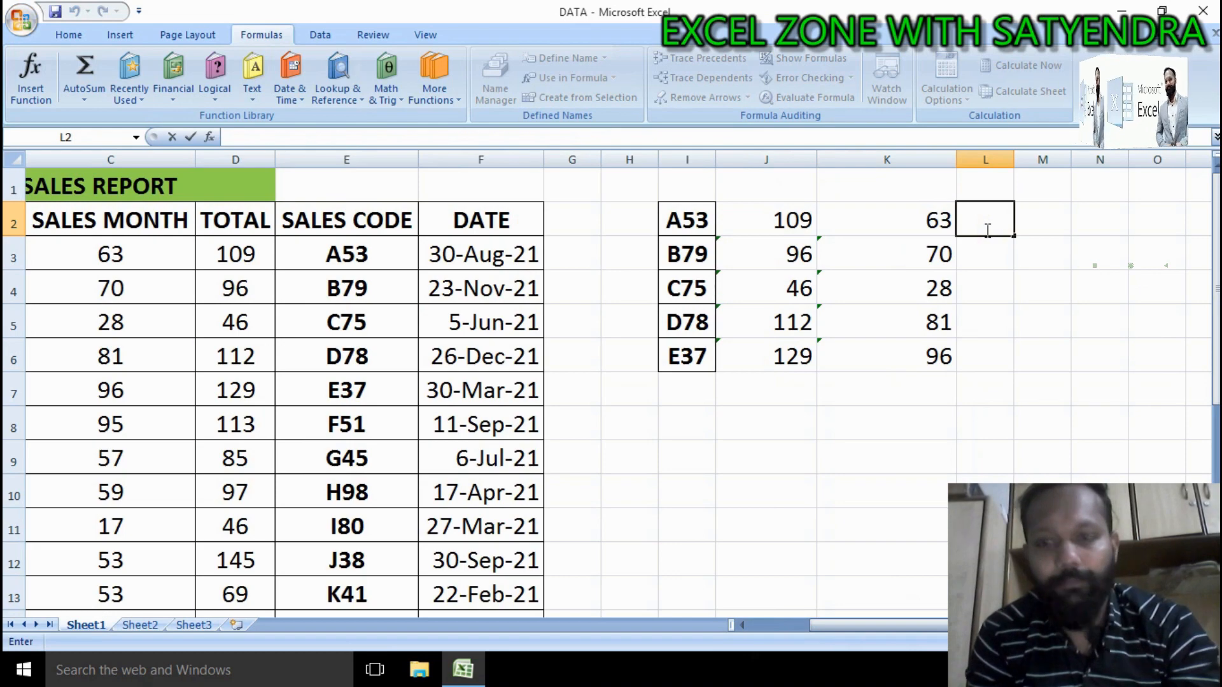
text(=VLOOKUP(I2,CHOOSE({1,2},E3:E24,D3:D24,B3:B24,),2,0))
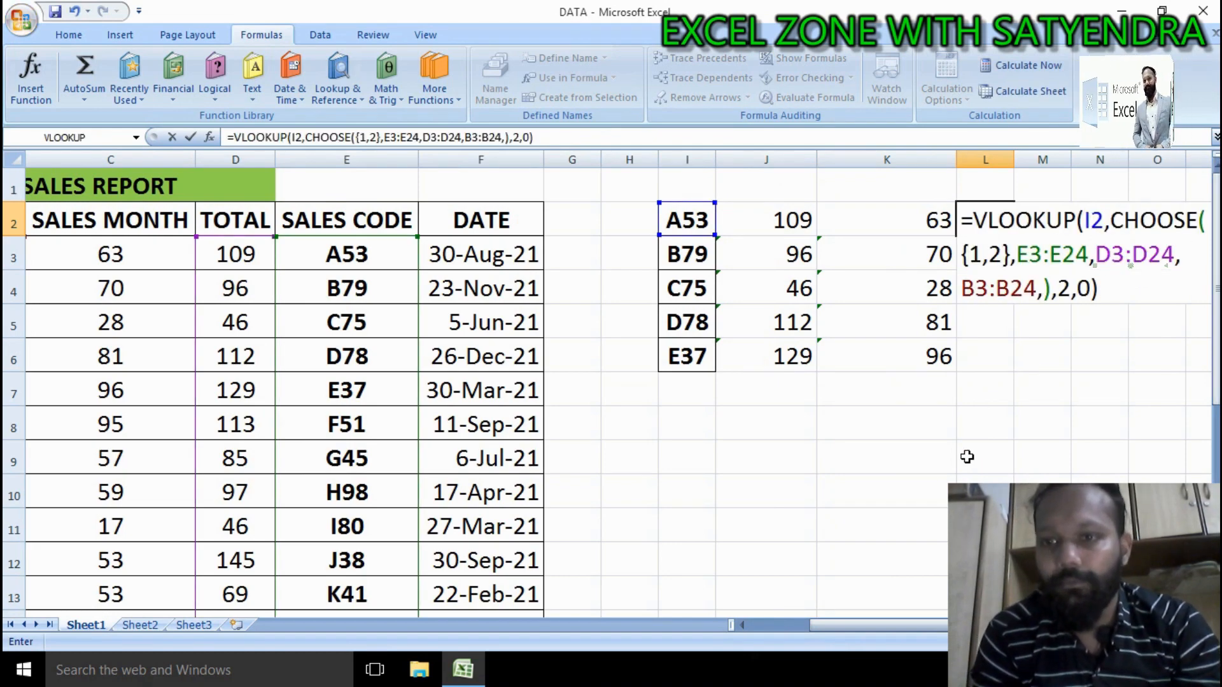
click(1202, 625)
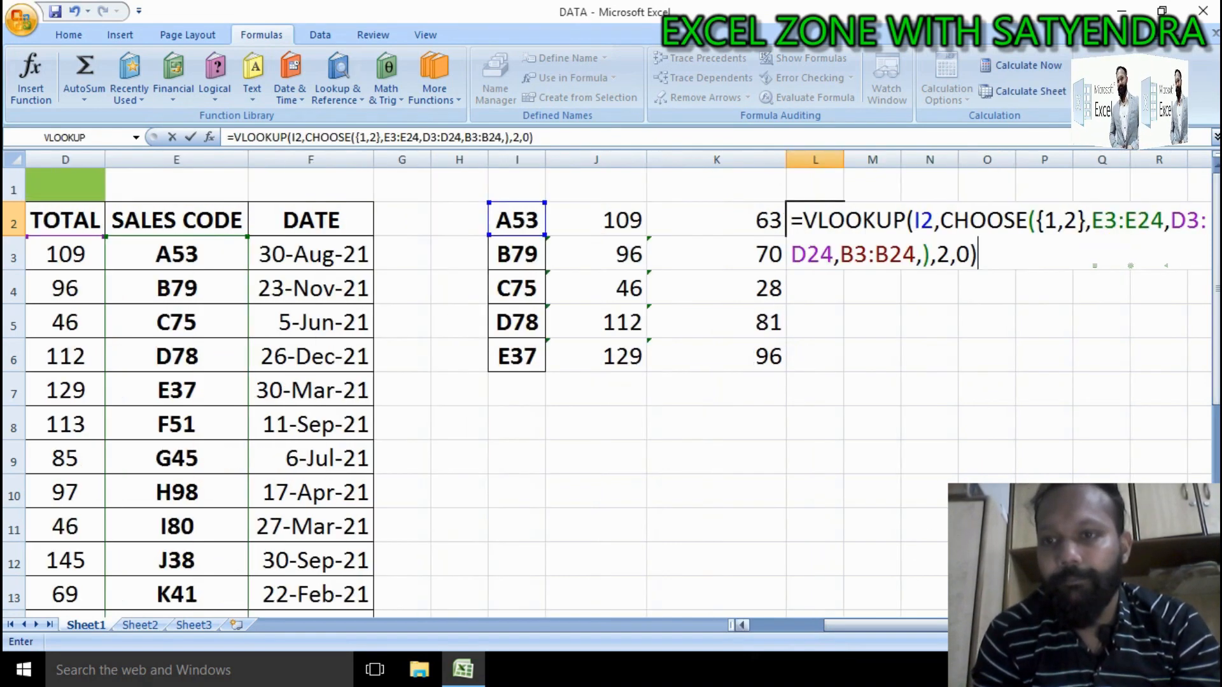
click(1203, 625)
click(1203, 625)
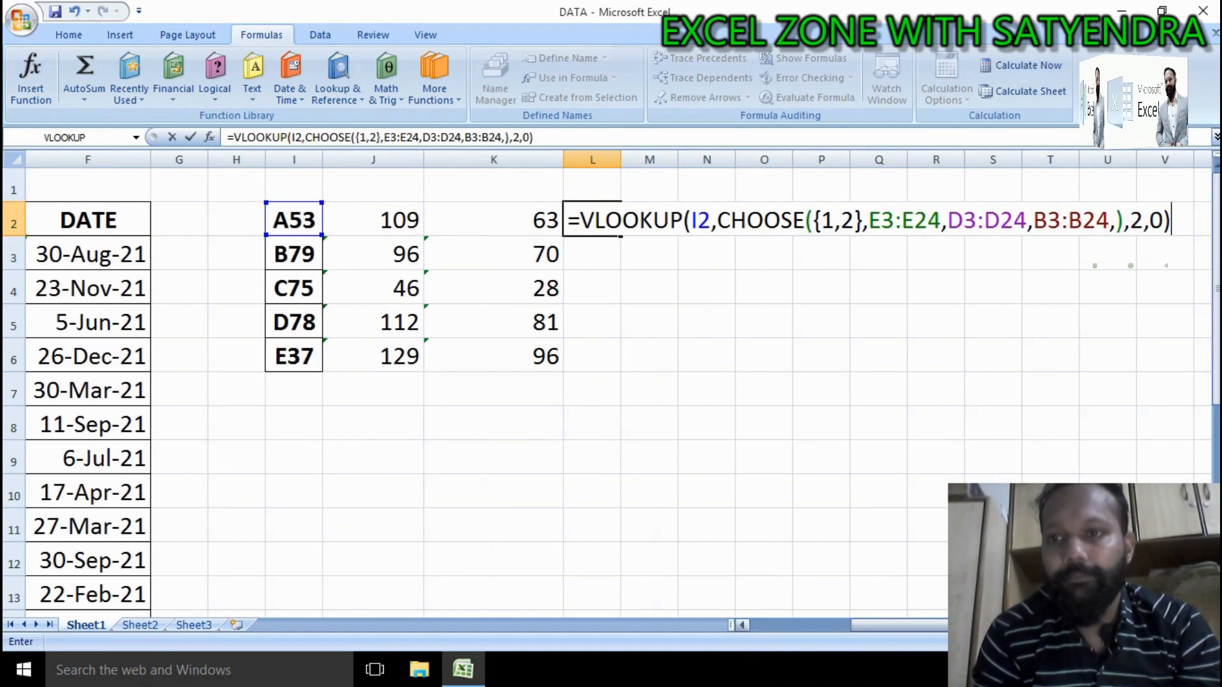
click(856, 224)
key(BackSpace)
text(4)
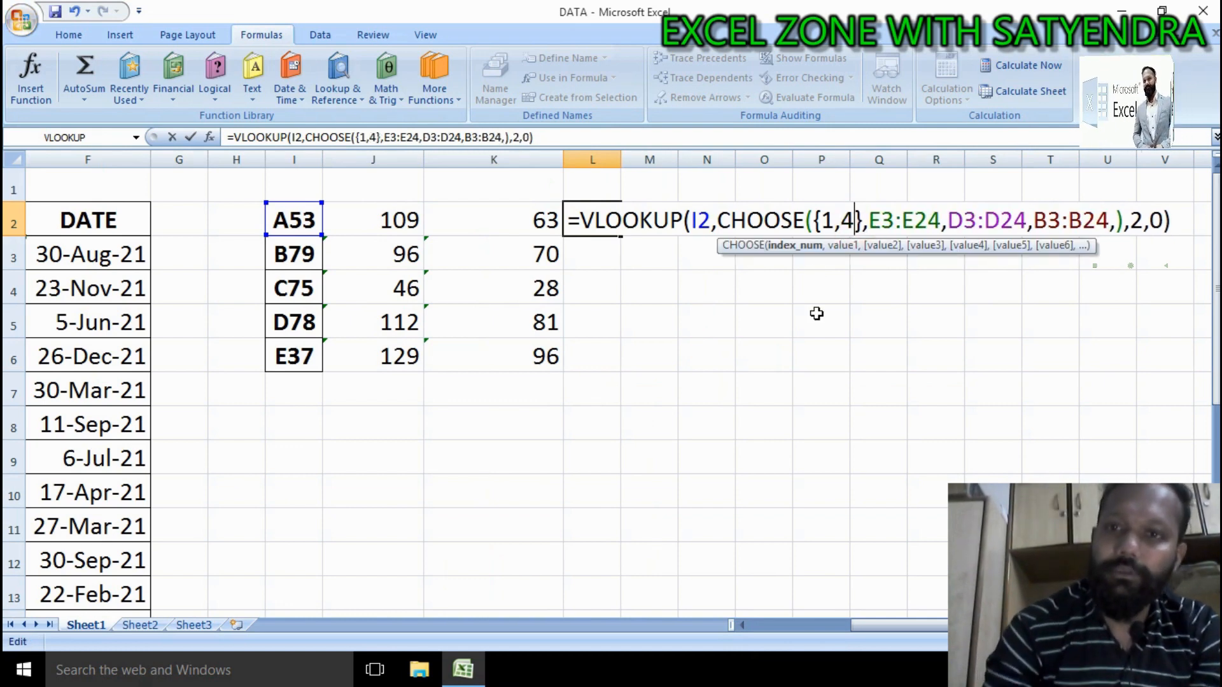
key(Return)
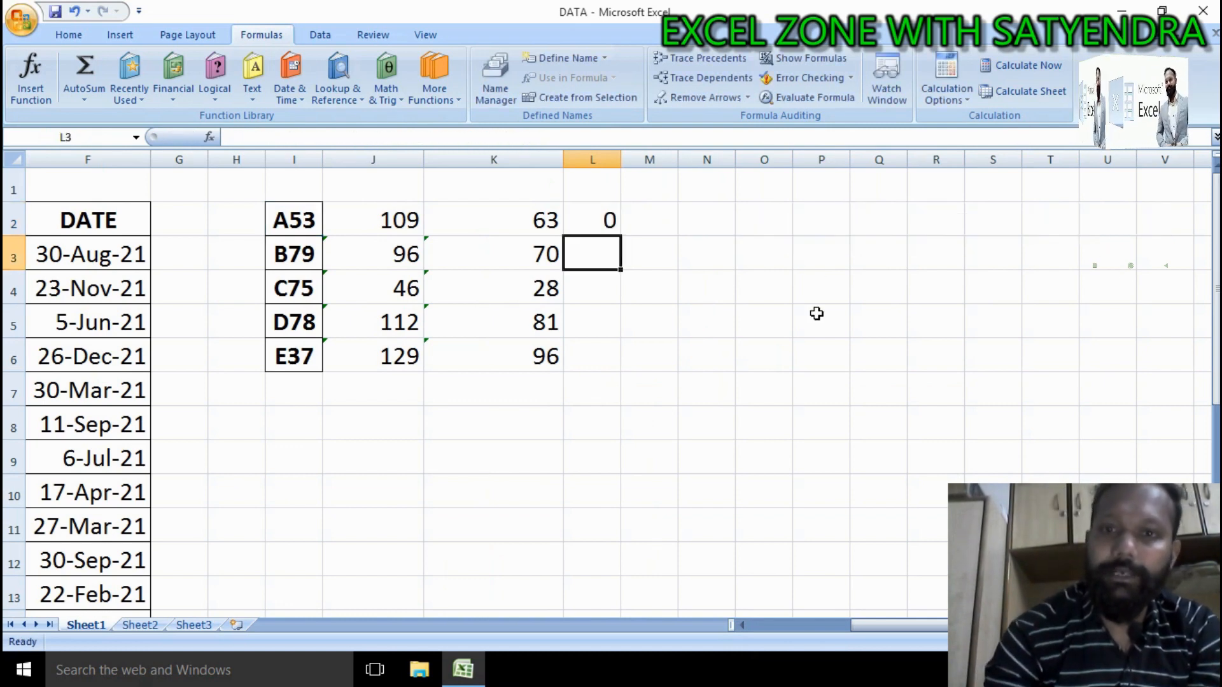
Step: Inspect L2's formula in edit mode alongside the CODE column, cancelling the edit
double_click(611, 215)
drag(856, 216, 841, 220)
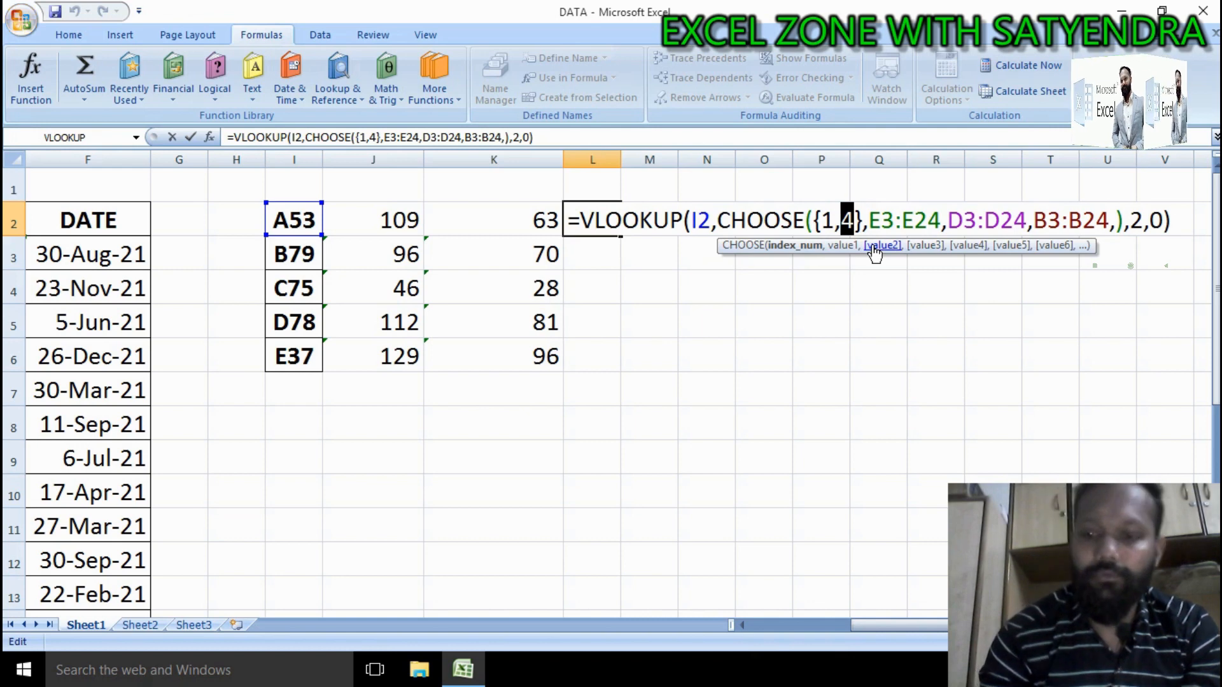
key(Return)
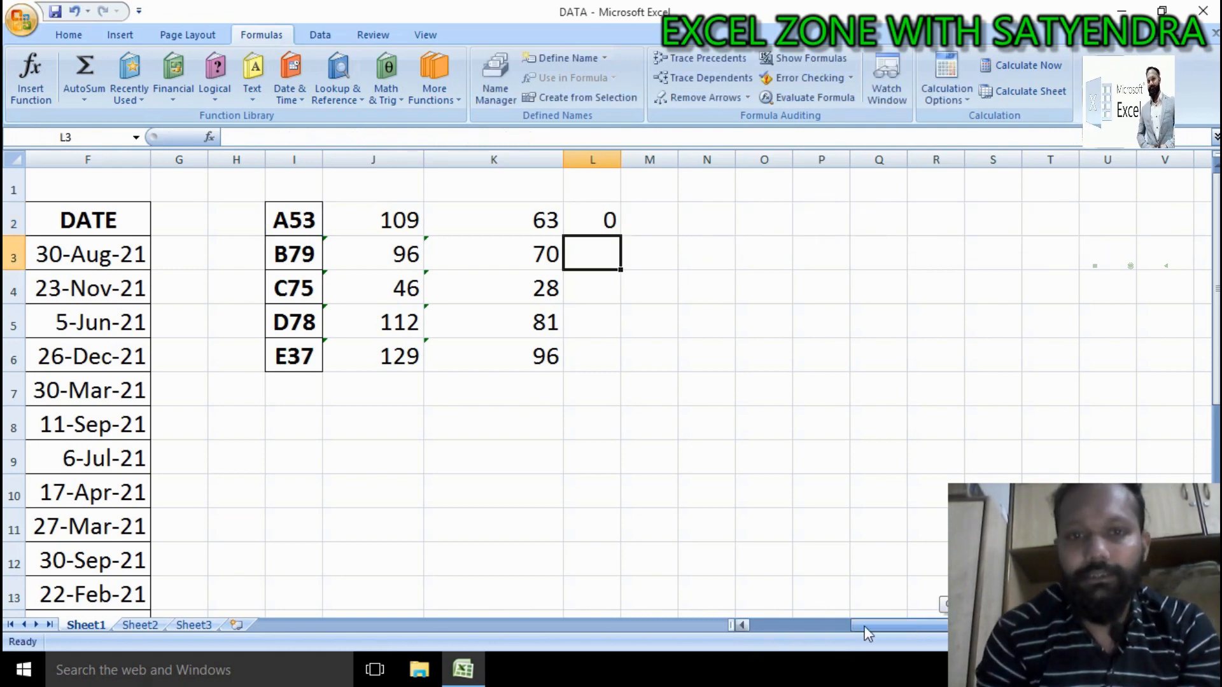
click(846, 625)
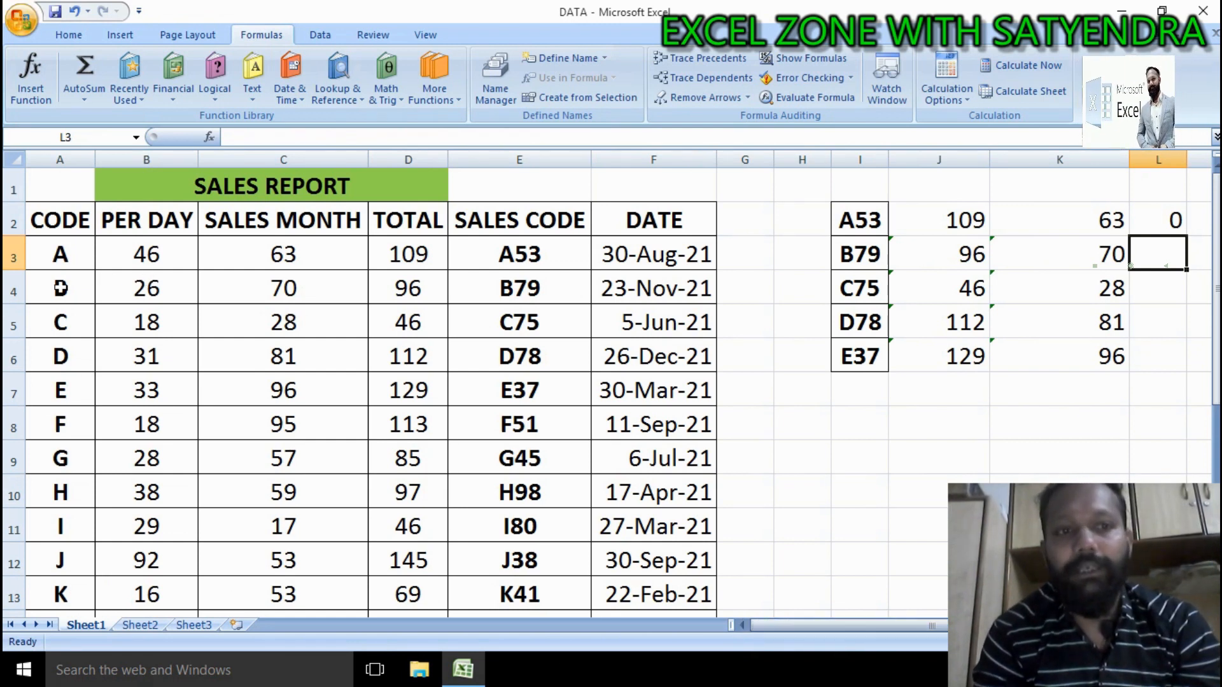
drag(66, 264, 62, 463)
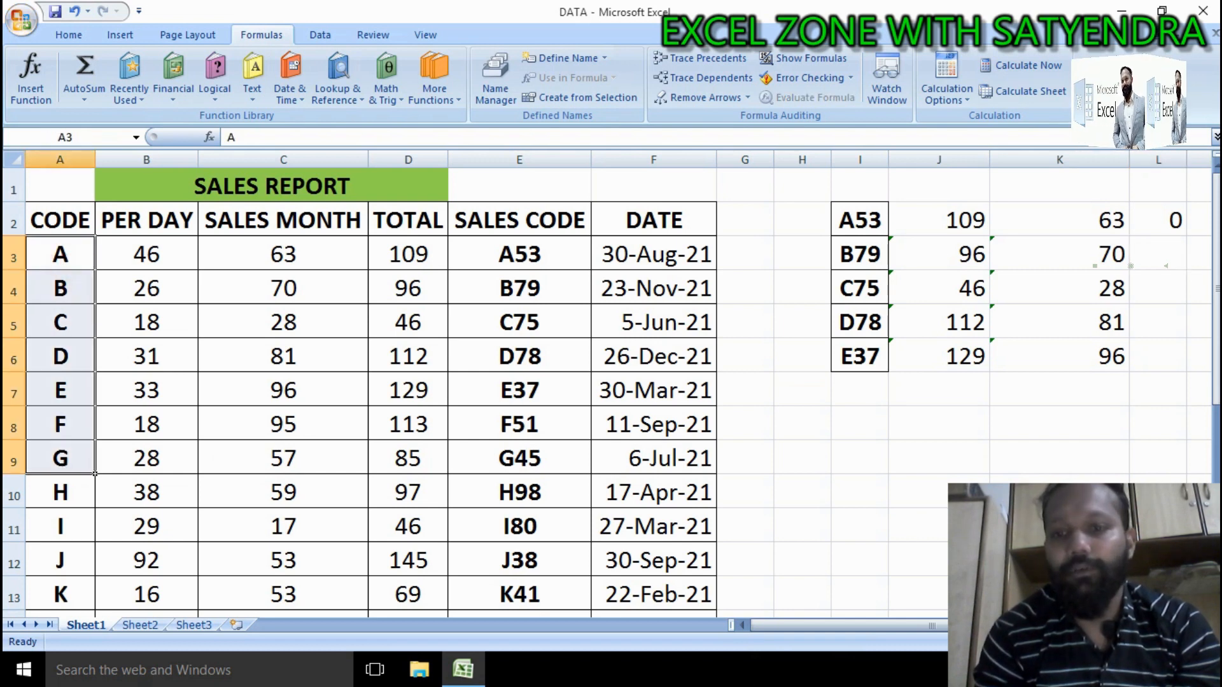
click(1179, 220)
double_click(1183, 220)
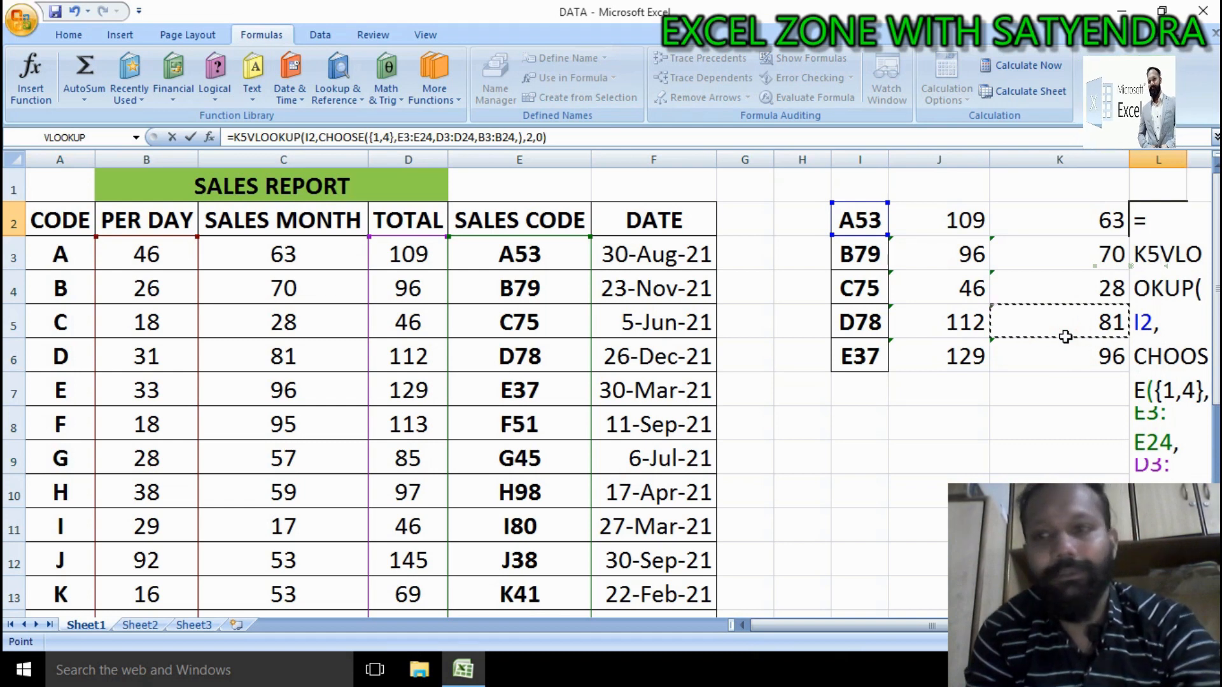
key(Escape)
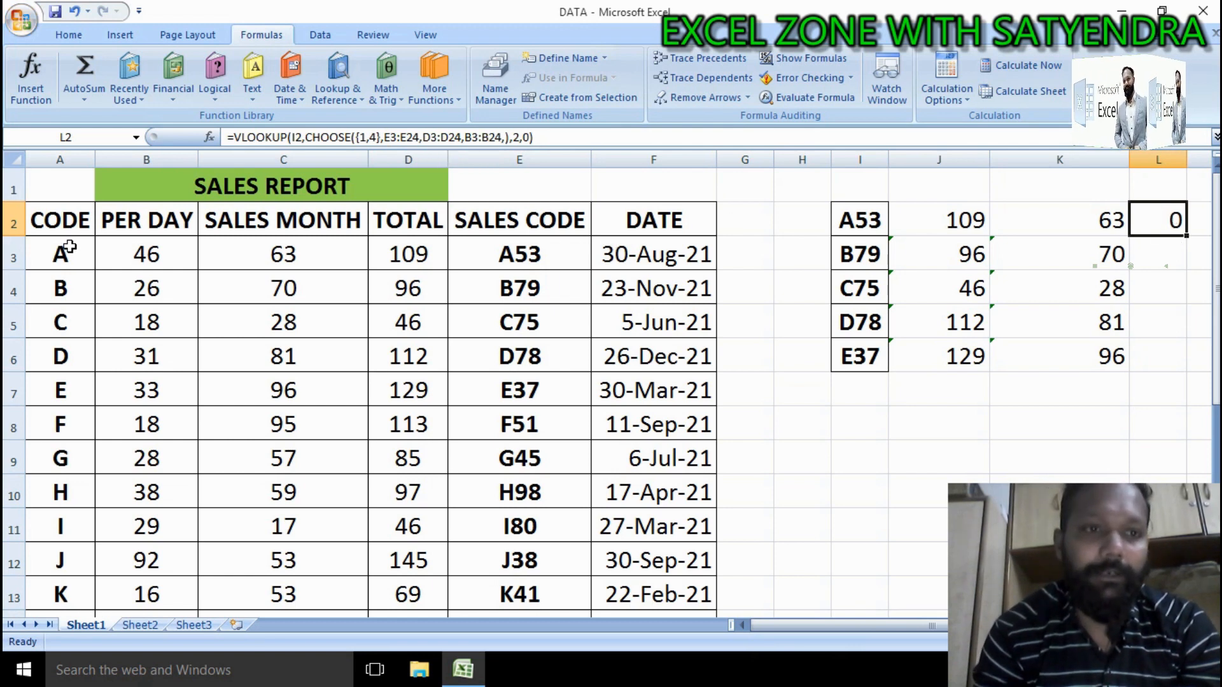
drag(69, 248, 67, 490)
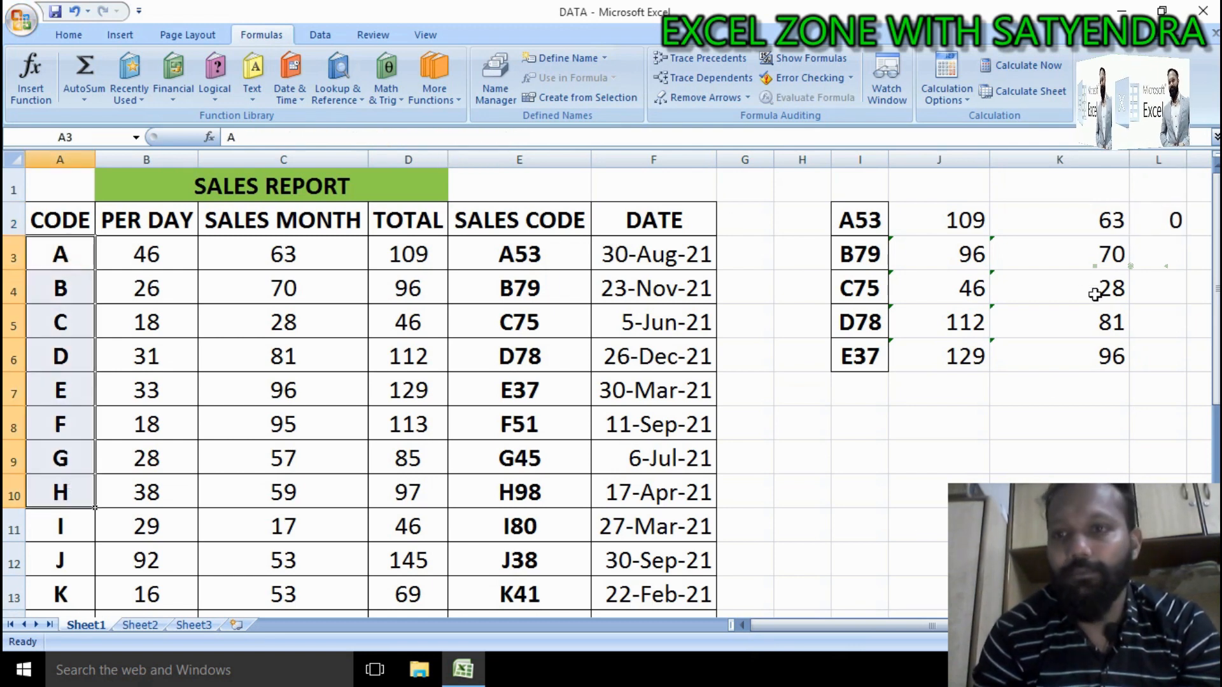
Step: Clear all the lookup results and formulas from J2:L6
drag(927, 221, 1122, 442)
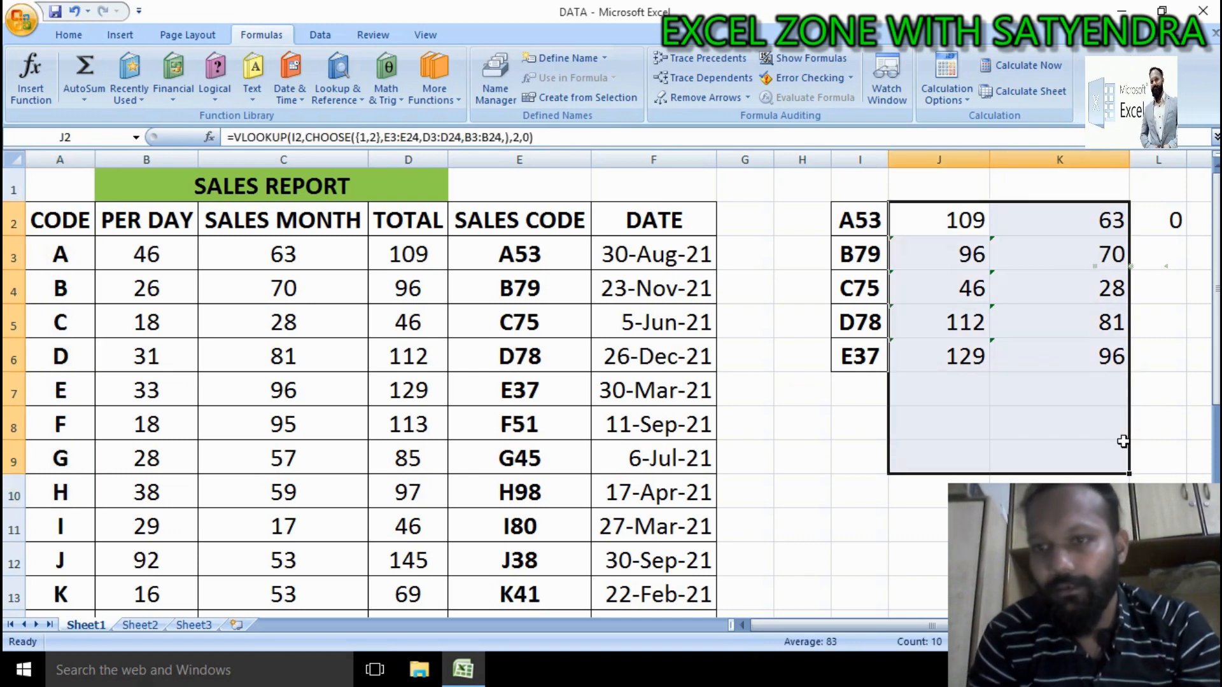
drag(950, 219, 1084, 349)
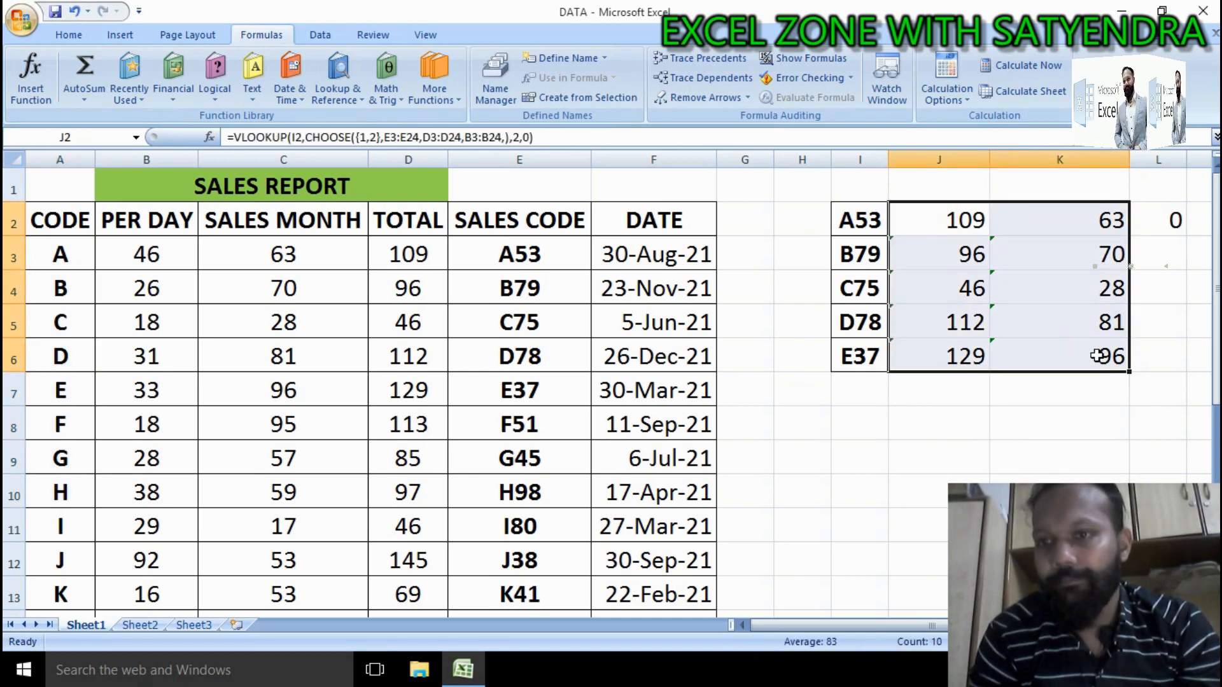
click(976, 185)
click(980, 218)
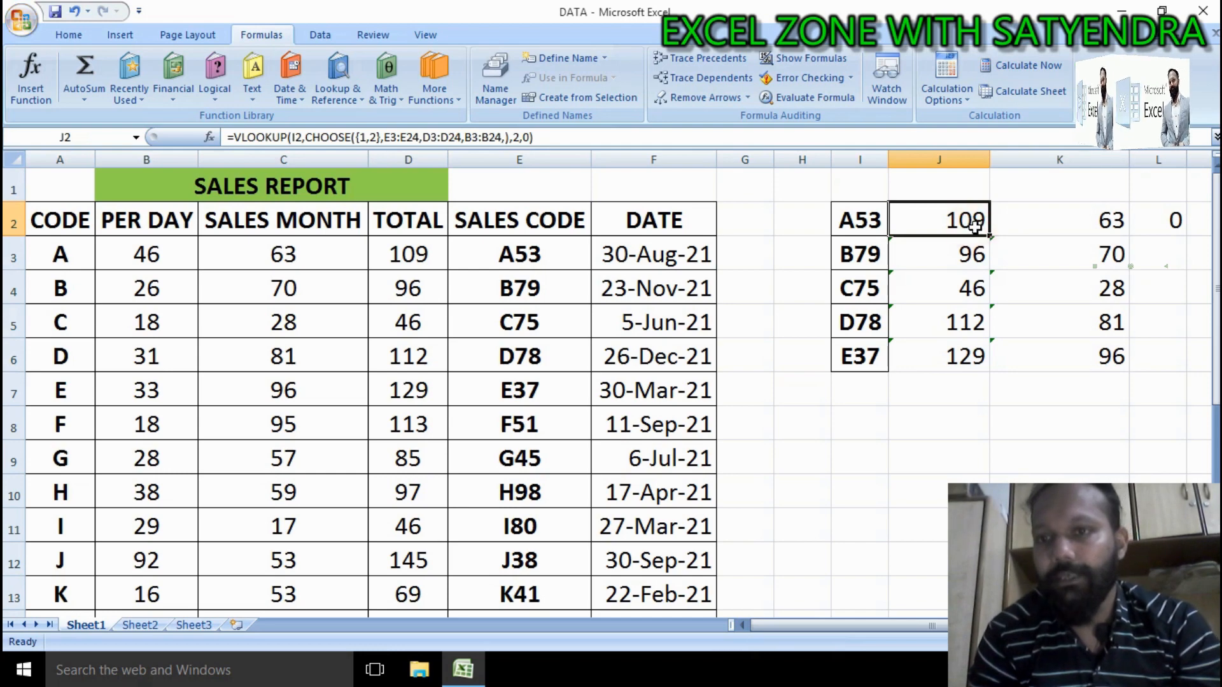
right_click(978, 222)
key(Escape)
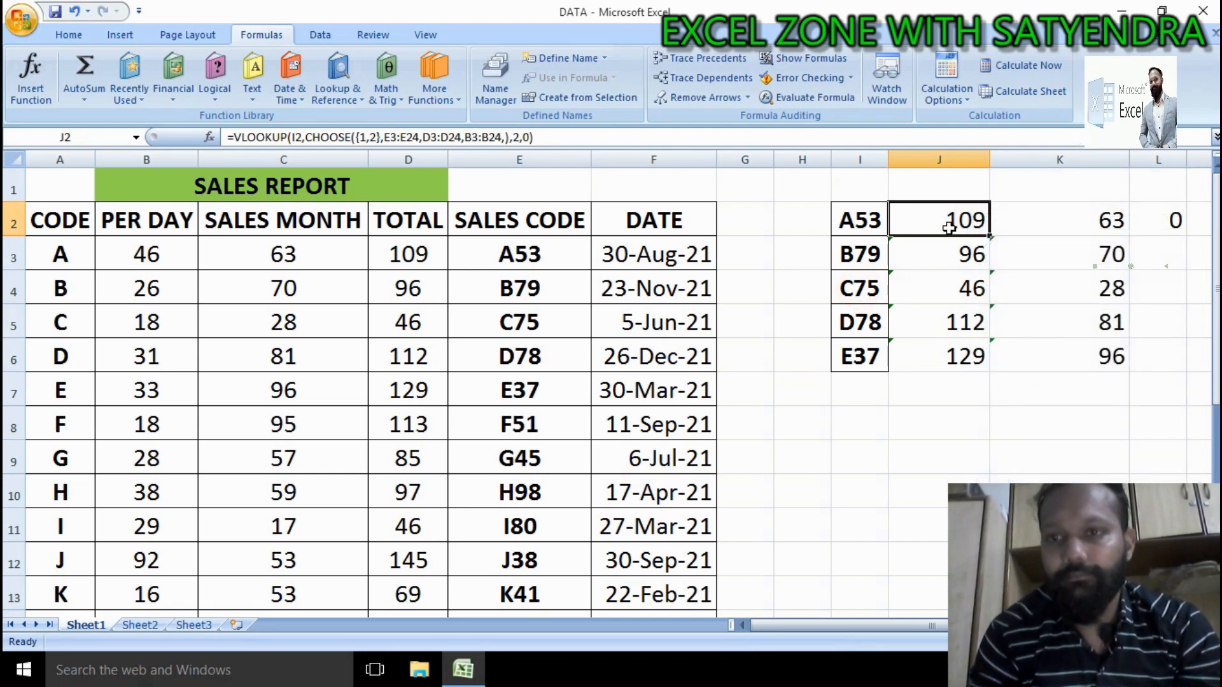
drag(949, 224, 1132, 360)
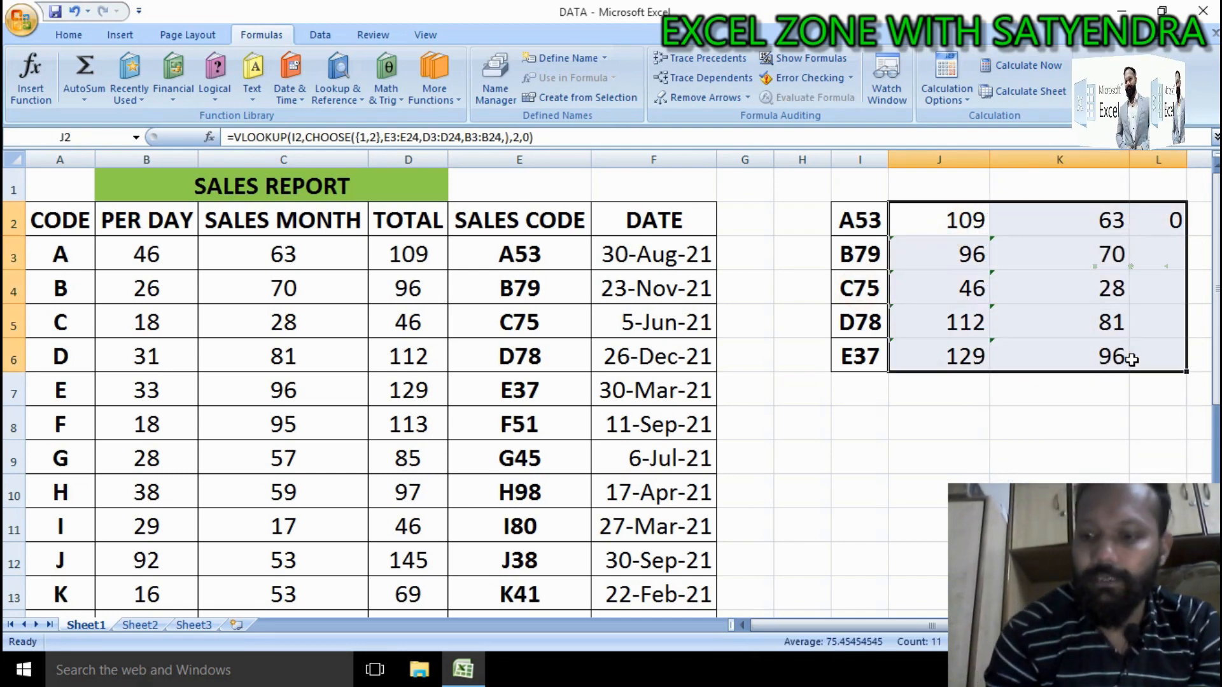
key(Delete)
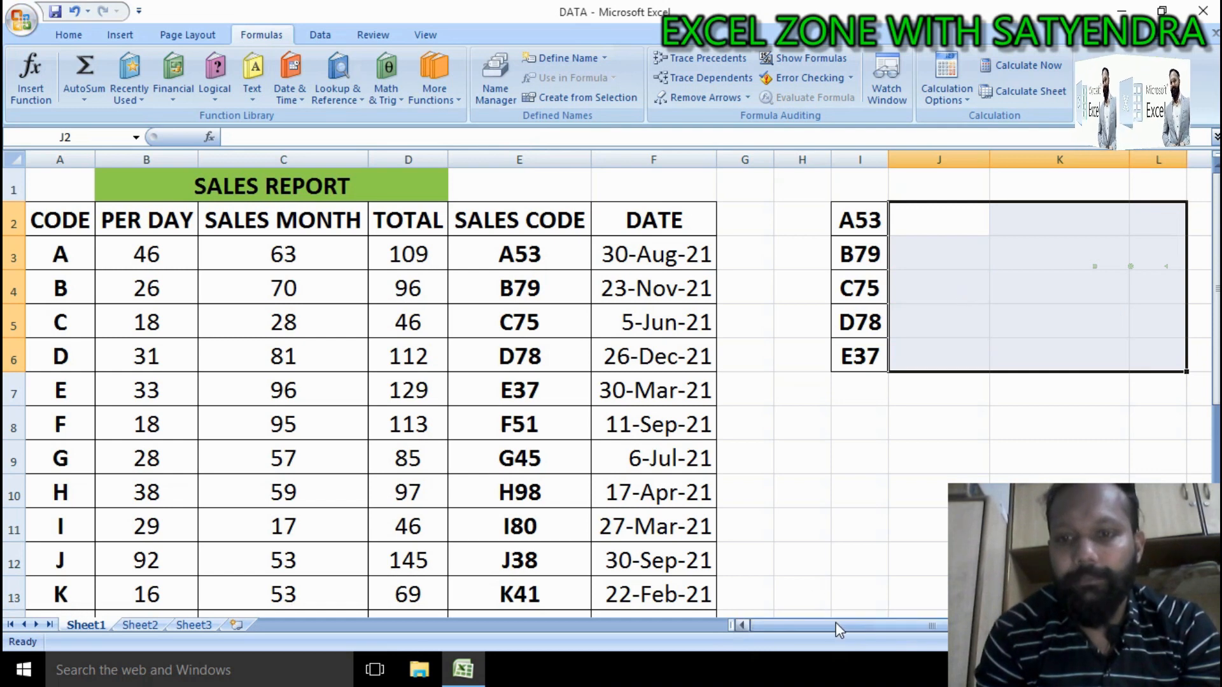
Step: Begin a new formula in J2 with VLOOKUP using I2 as the lookup value and CHOOSE as the table array
drag(956, 626, 990, 626)
click(854, 230)
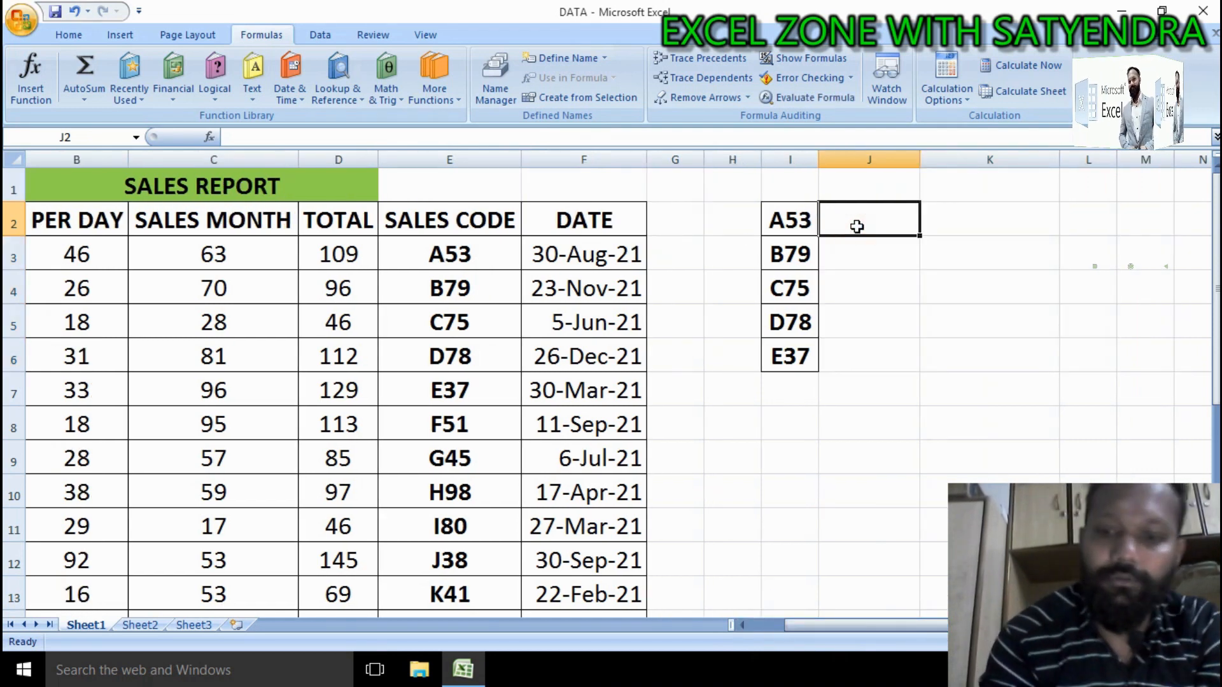
text(=)
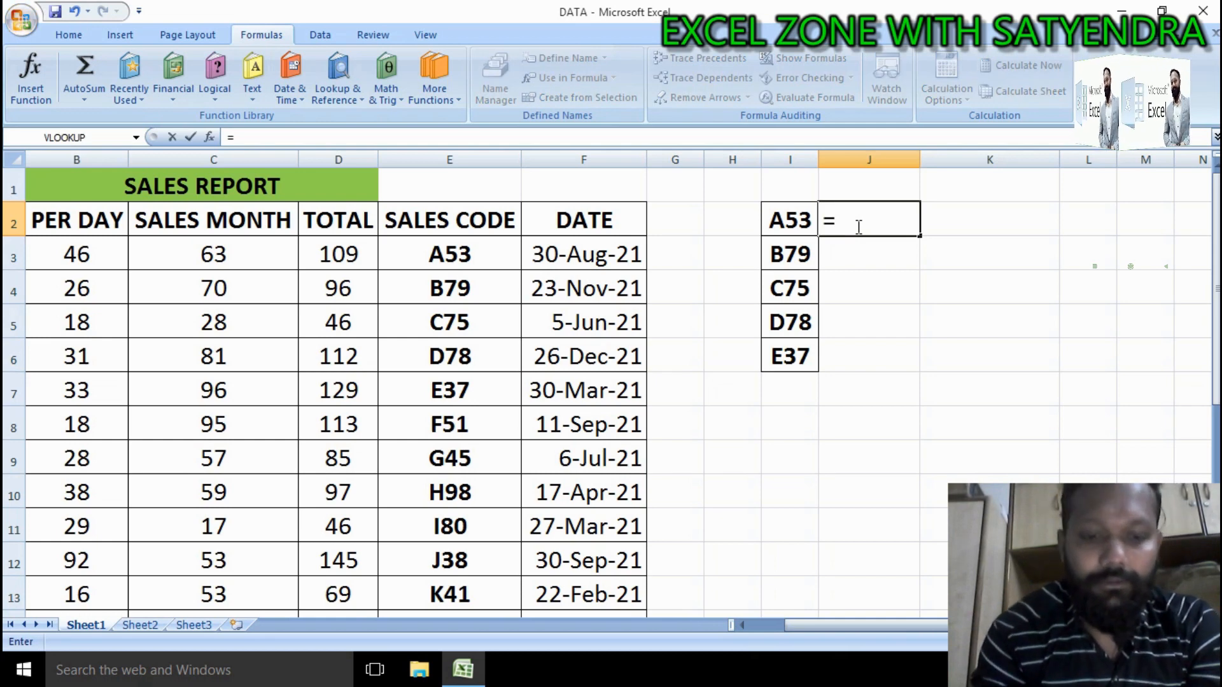
text(VLOOKUP()
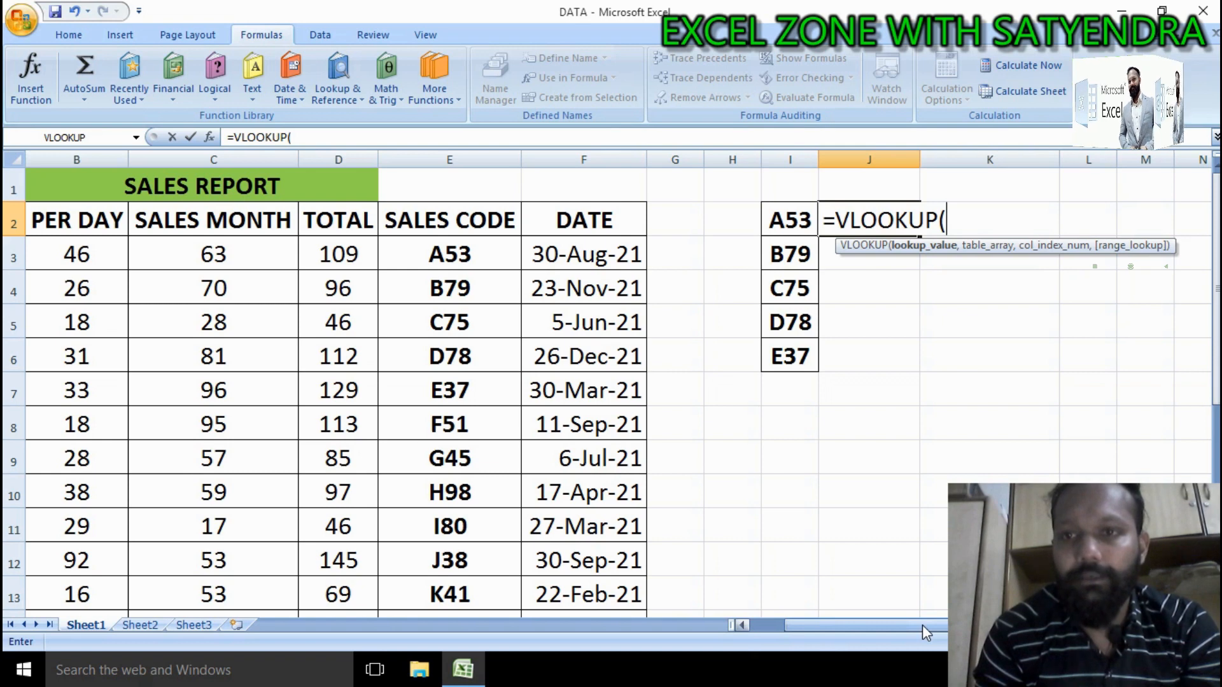
click(788, 228)
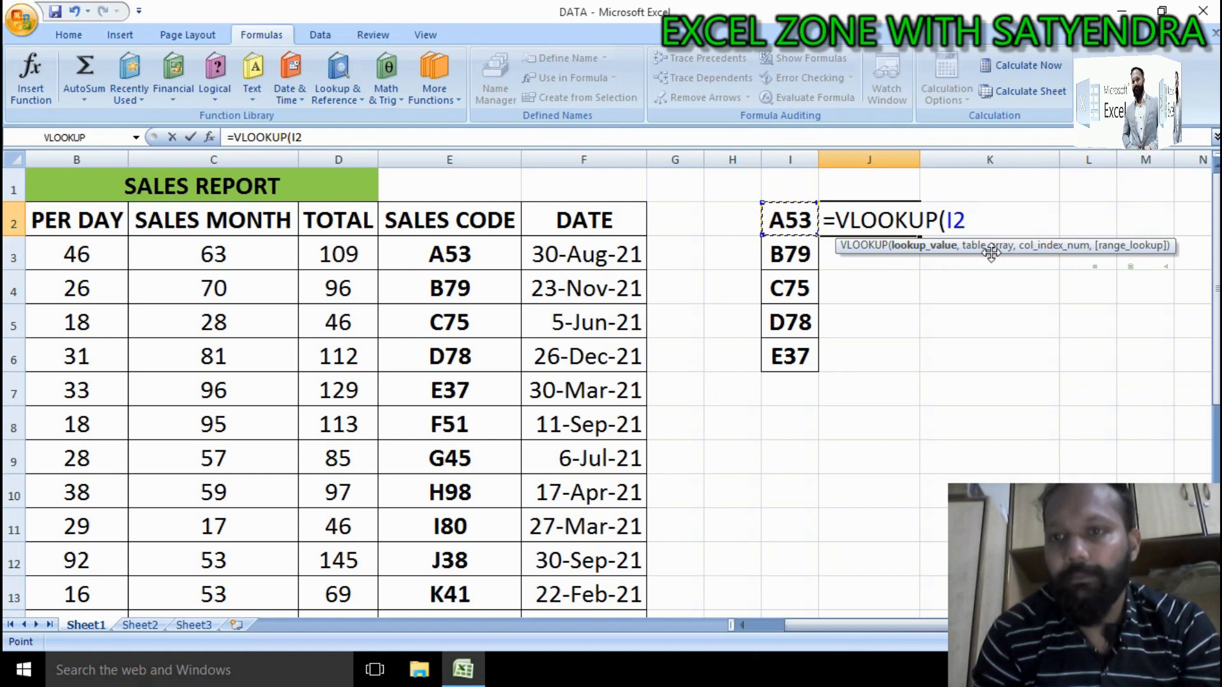
text(,)
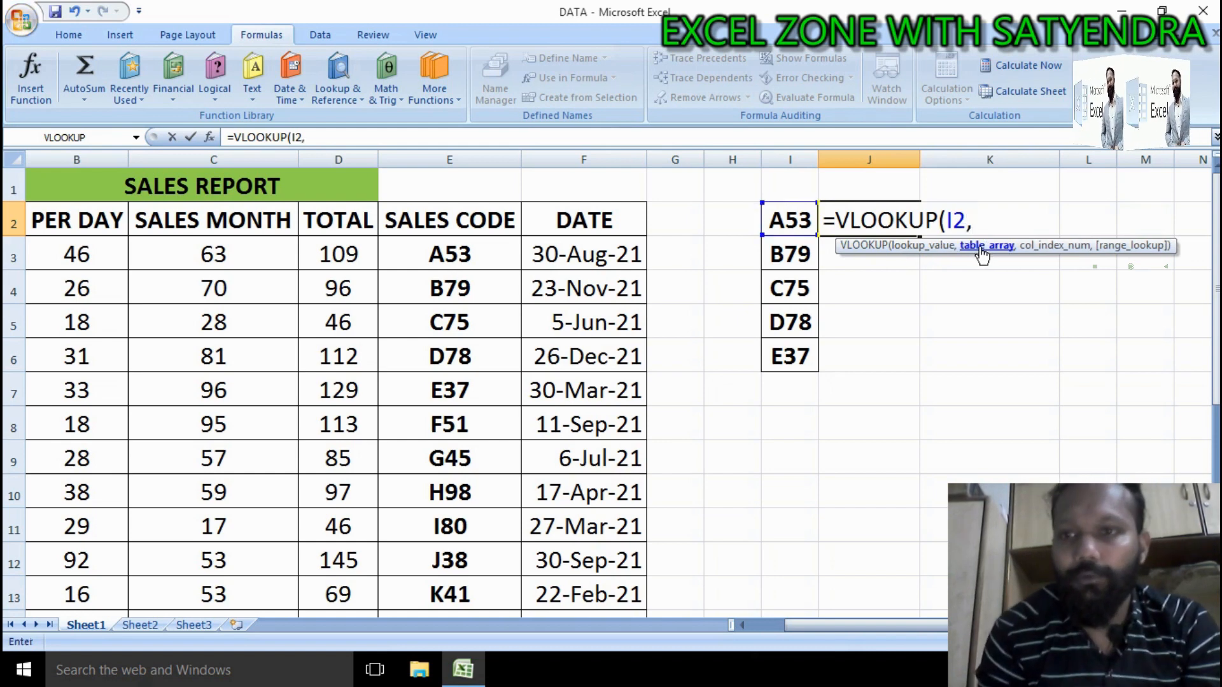
drag(807, 626, 769, 626)
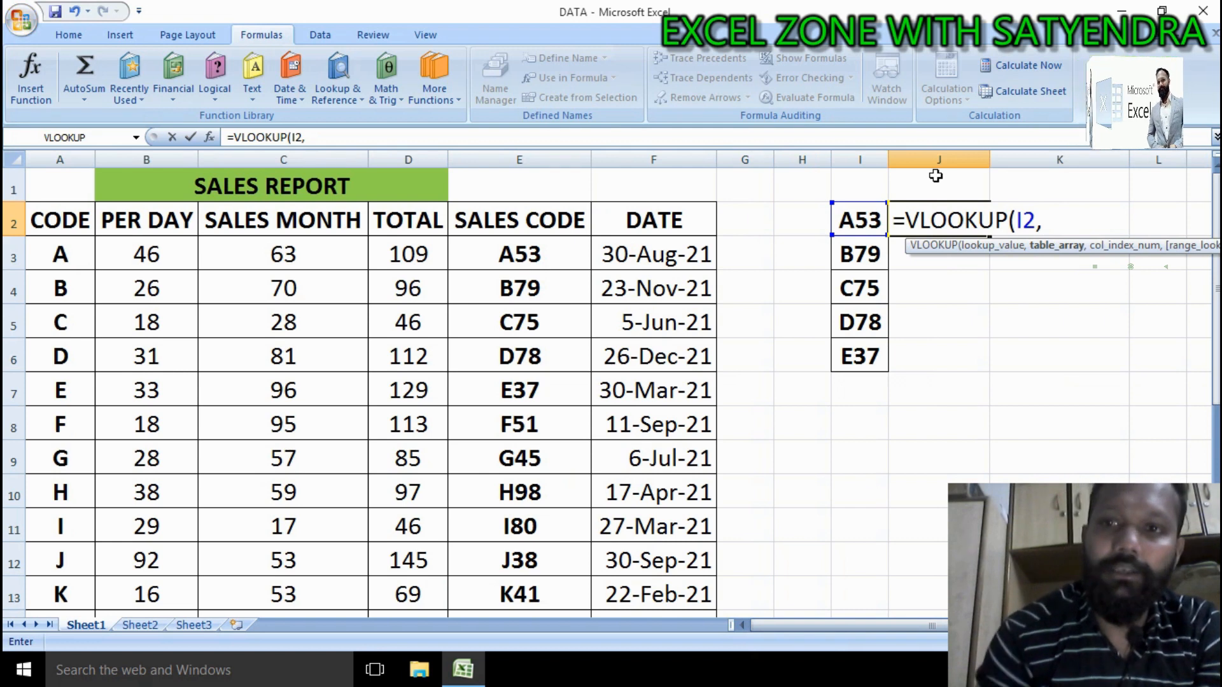
text(CHOO)
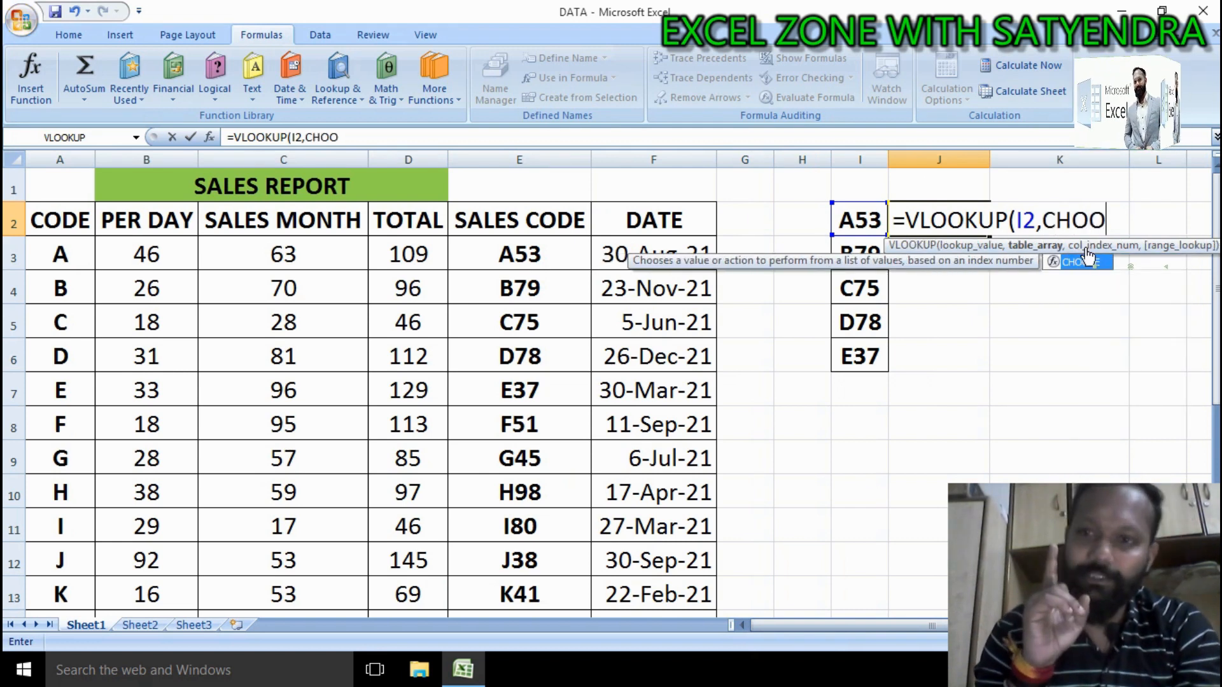
key(Tab)
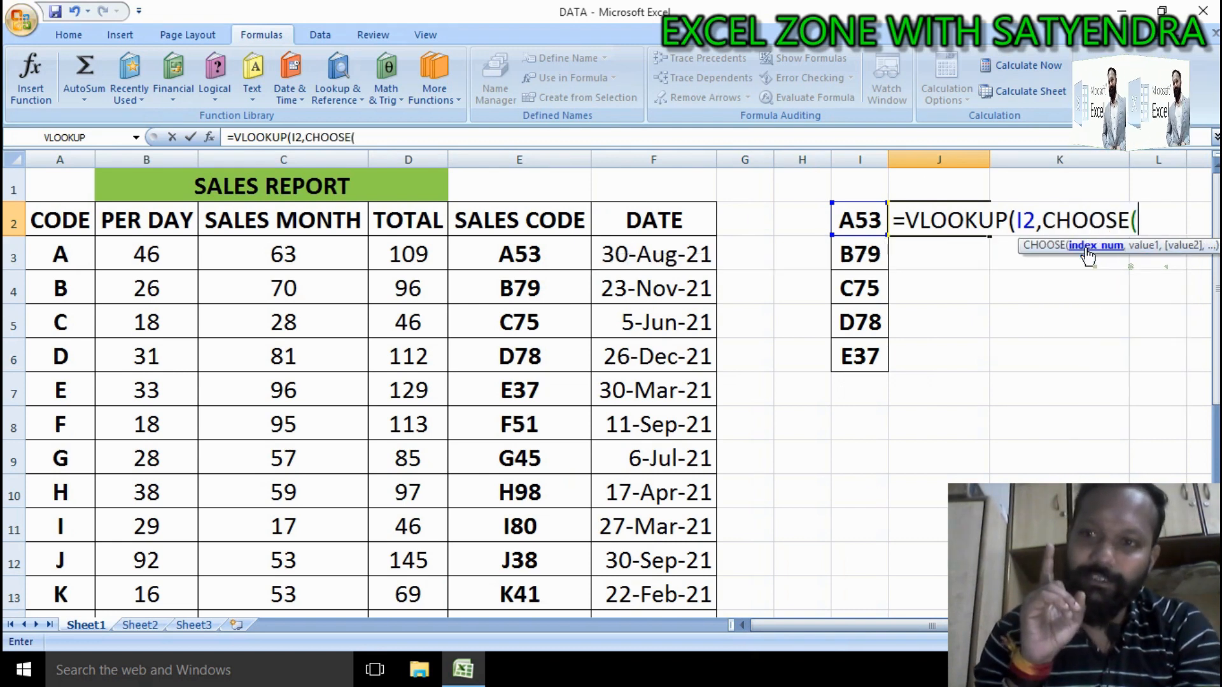
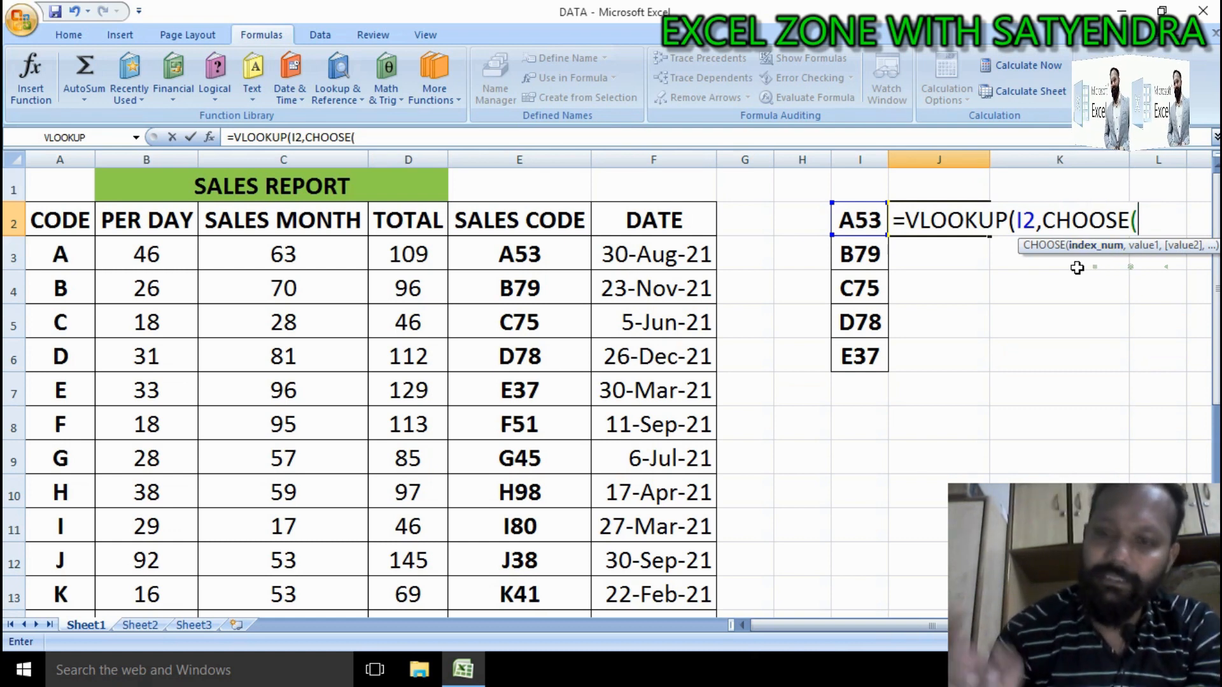
Step: Enter the array constant {1,2} as the first argument of CHOOSE in J2's formula
text({)
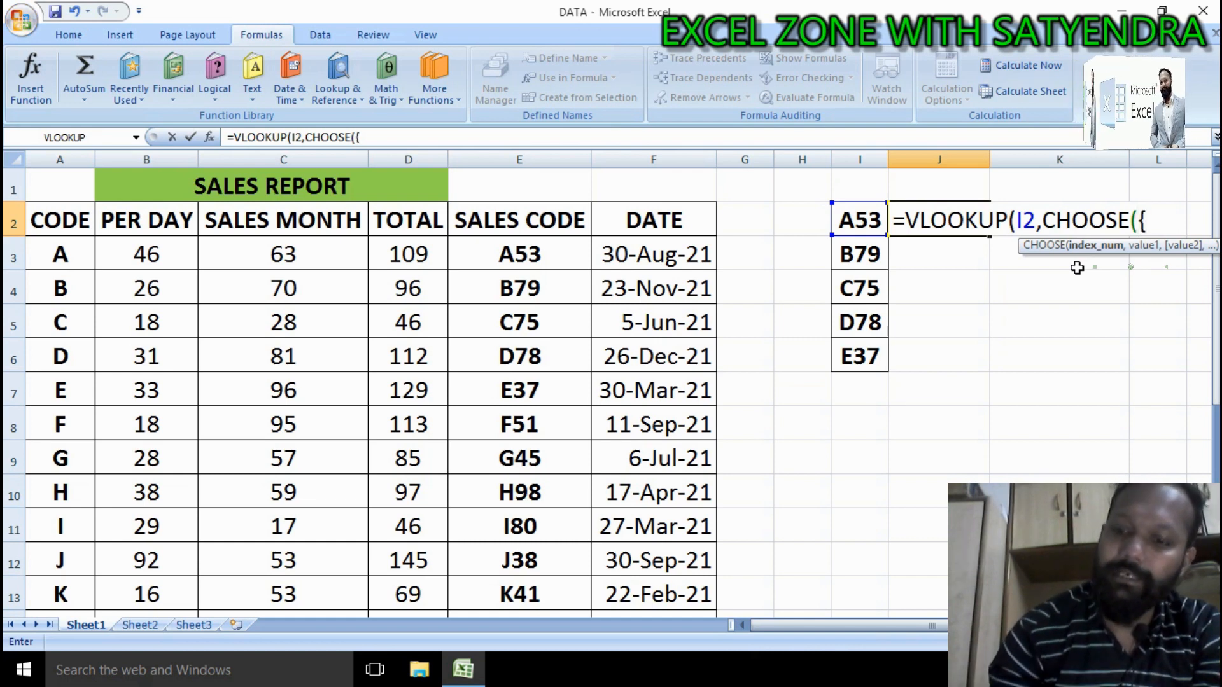
text(1,2)
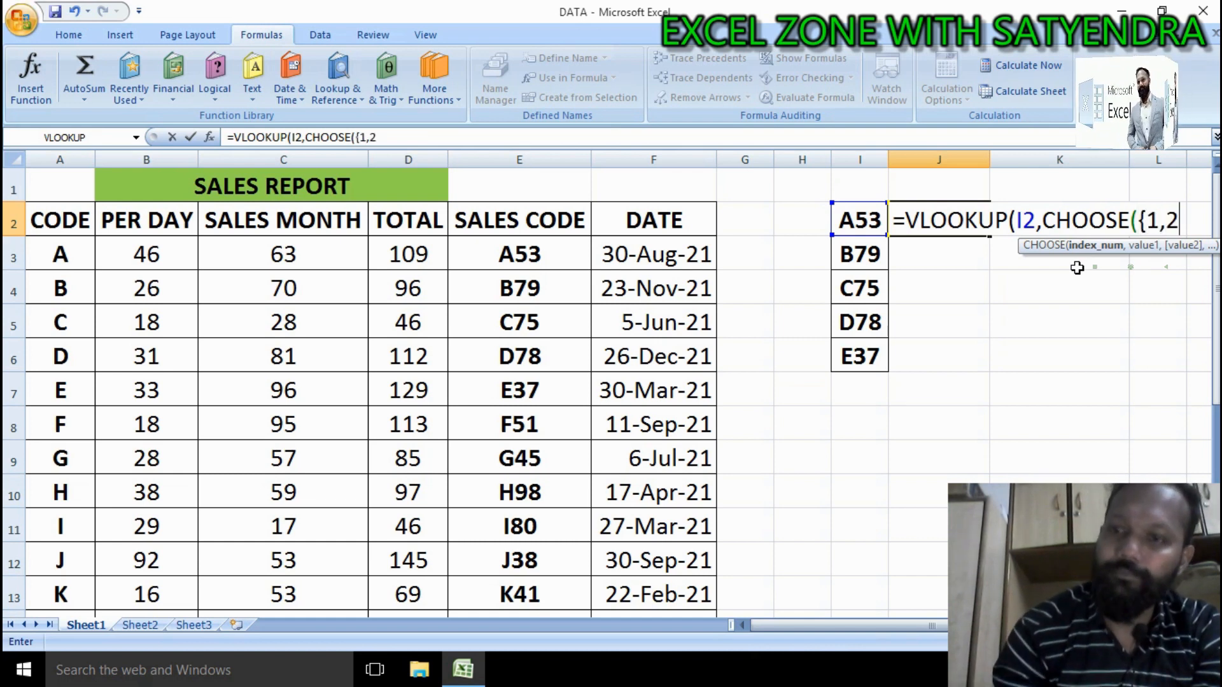
text(})
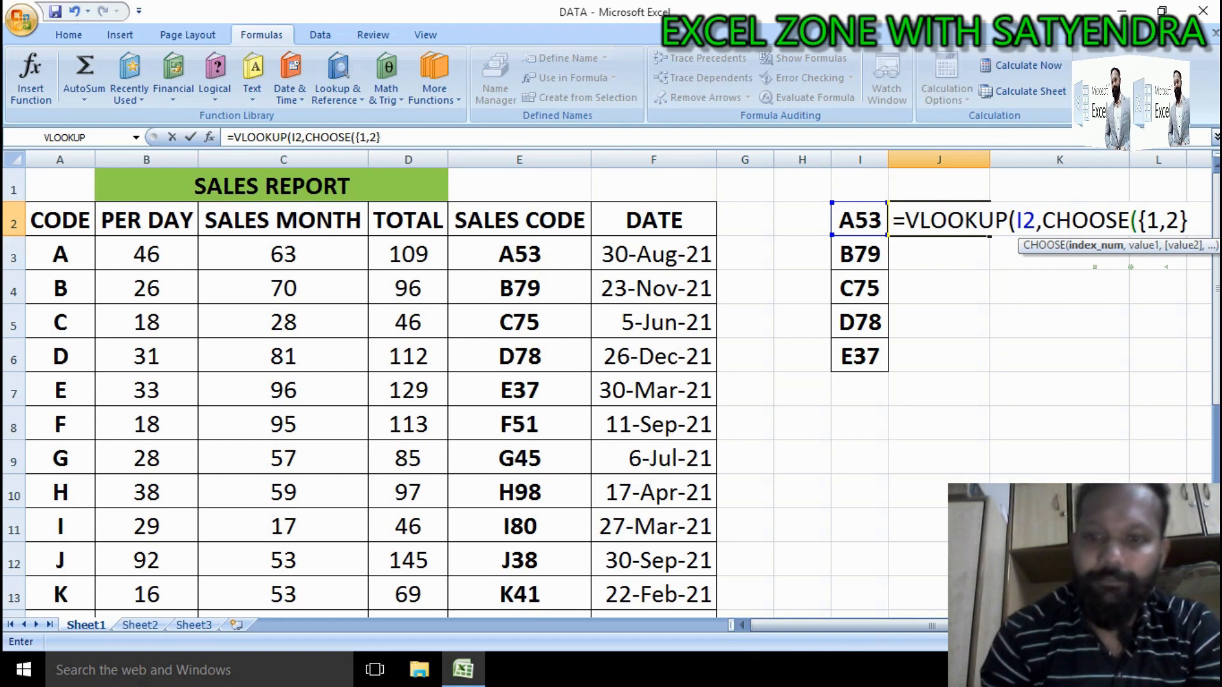
text(,)
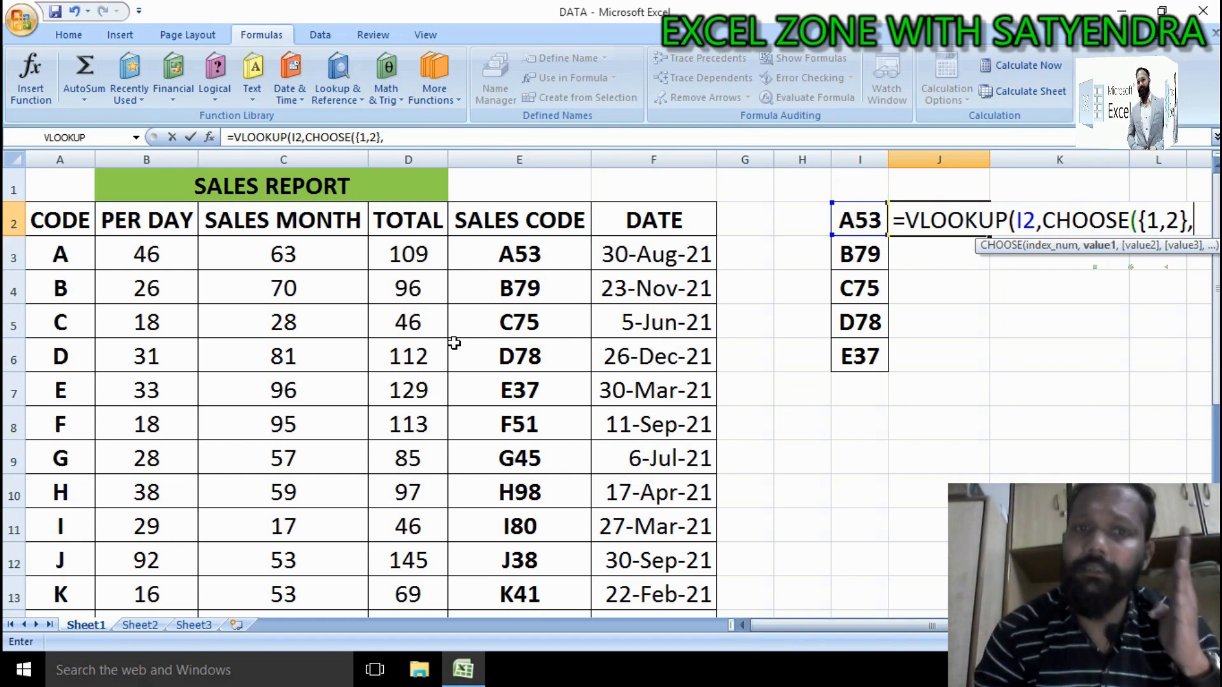
Step: Add the SALES CODE range E3:E24 as the first CHOOSE value
click(416, 254)
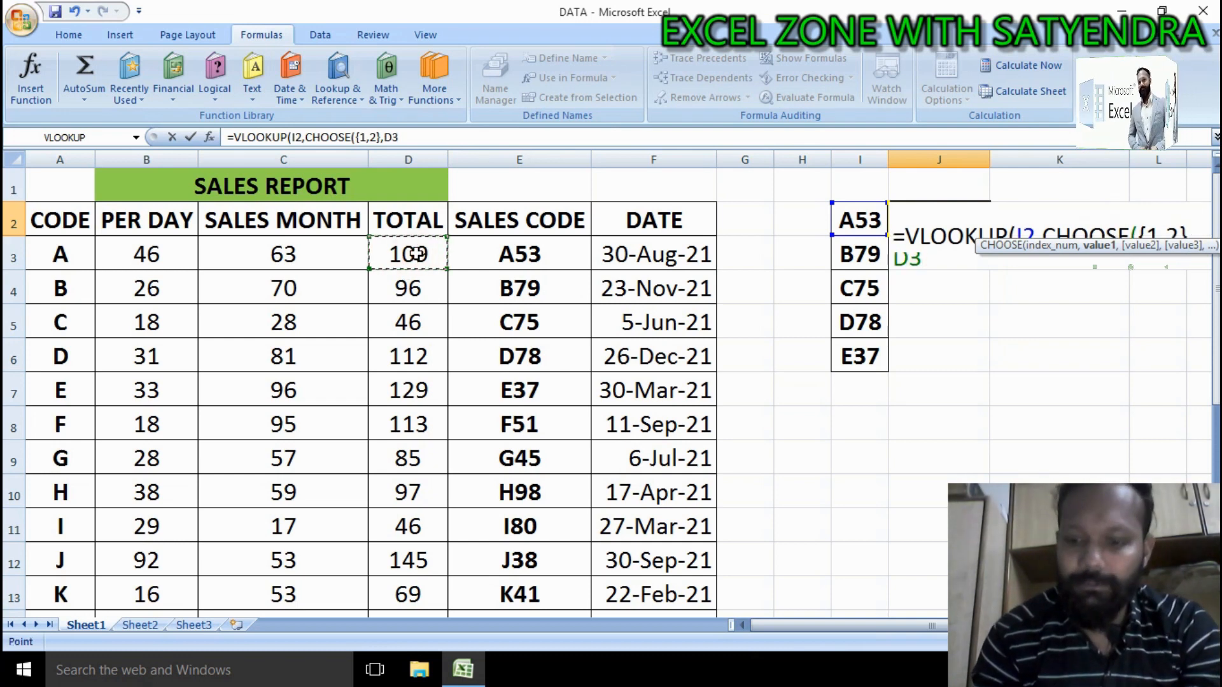
key(ctrl+shift+Down)
key(shift+Down)
key(shift+Up)
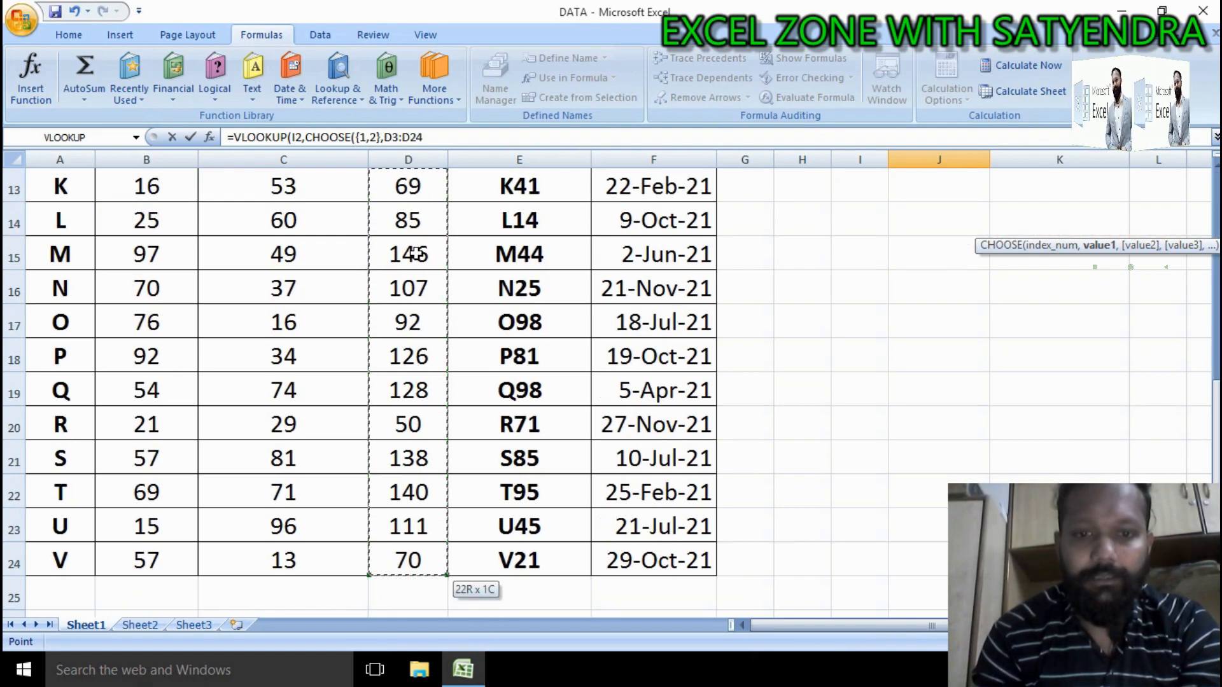
key(ctrl+Up)
key(Down)
key(Right)
key(Right)
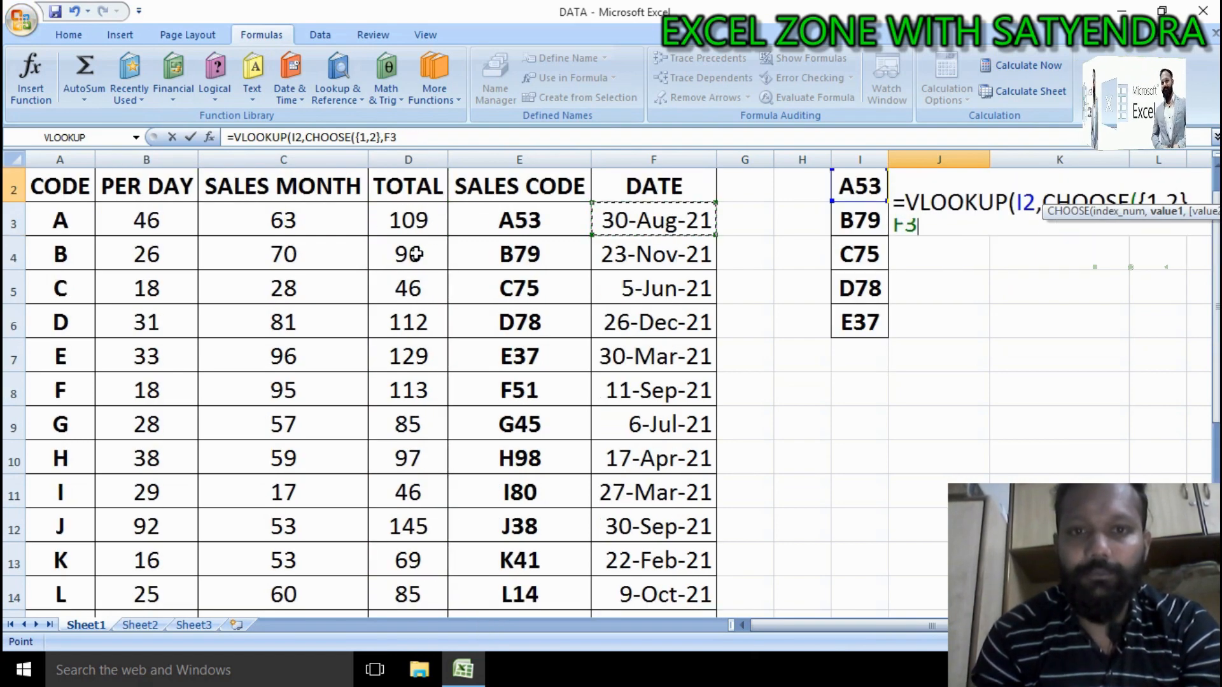
key(Left)
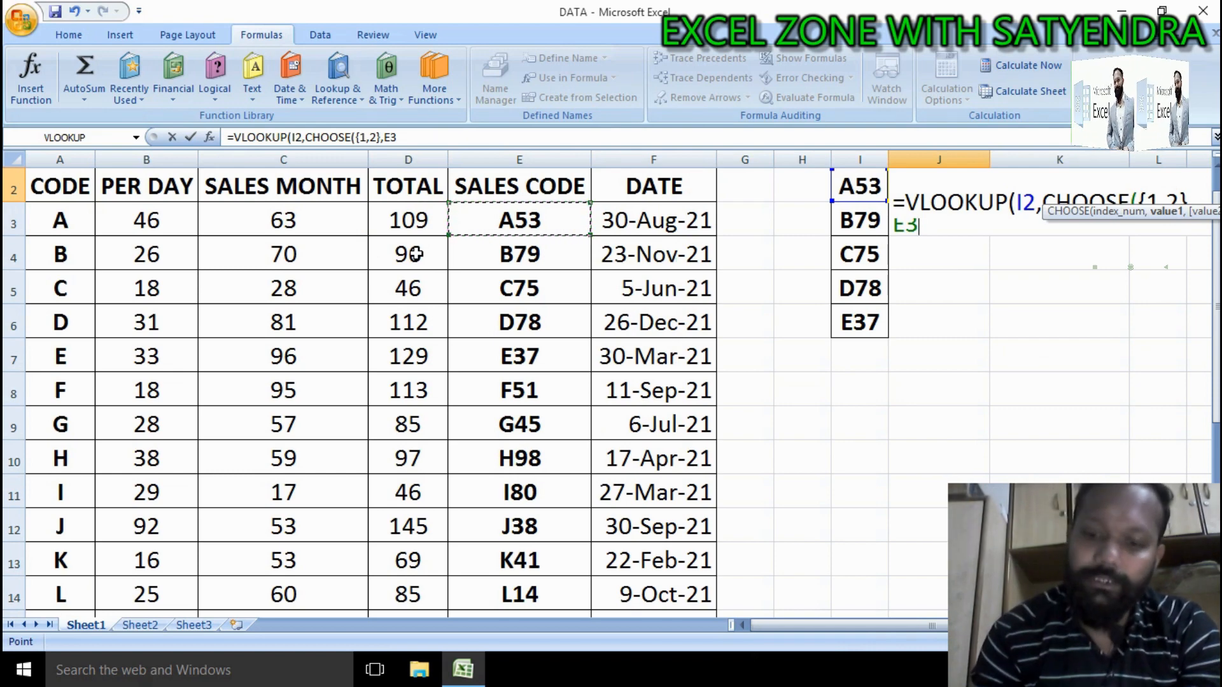
key(ctrl+shift+Down)
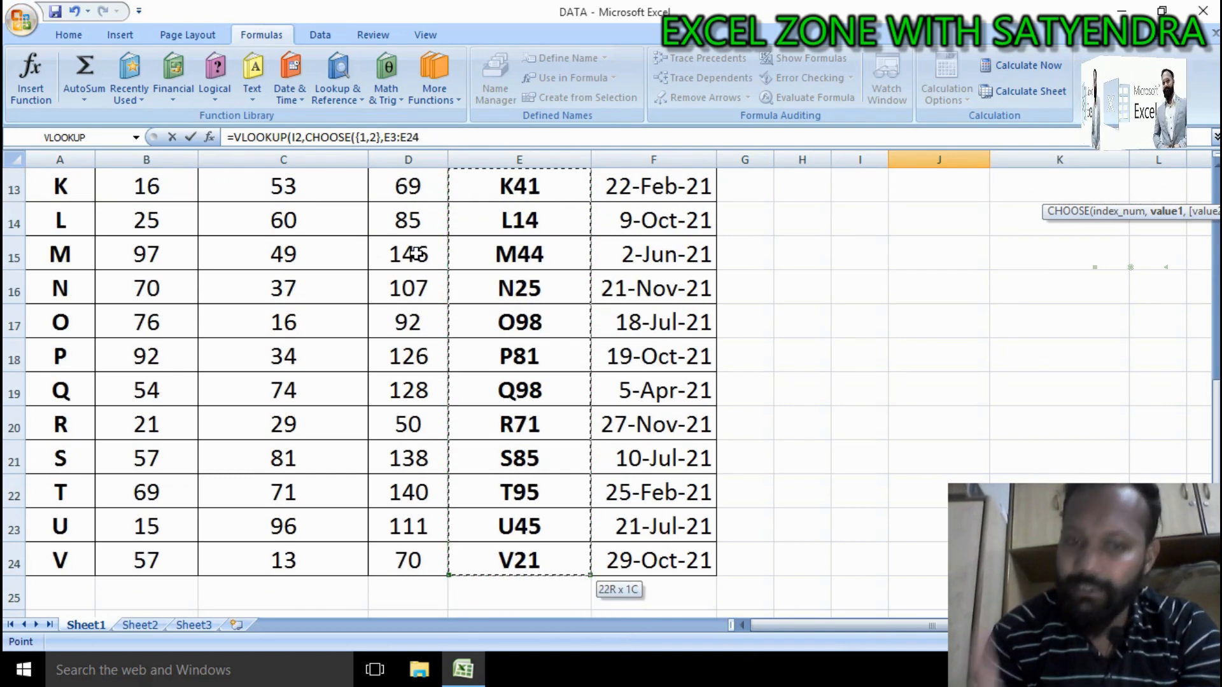
text(,)
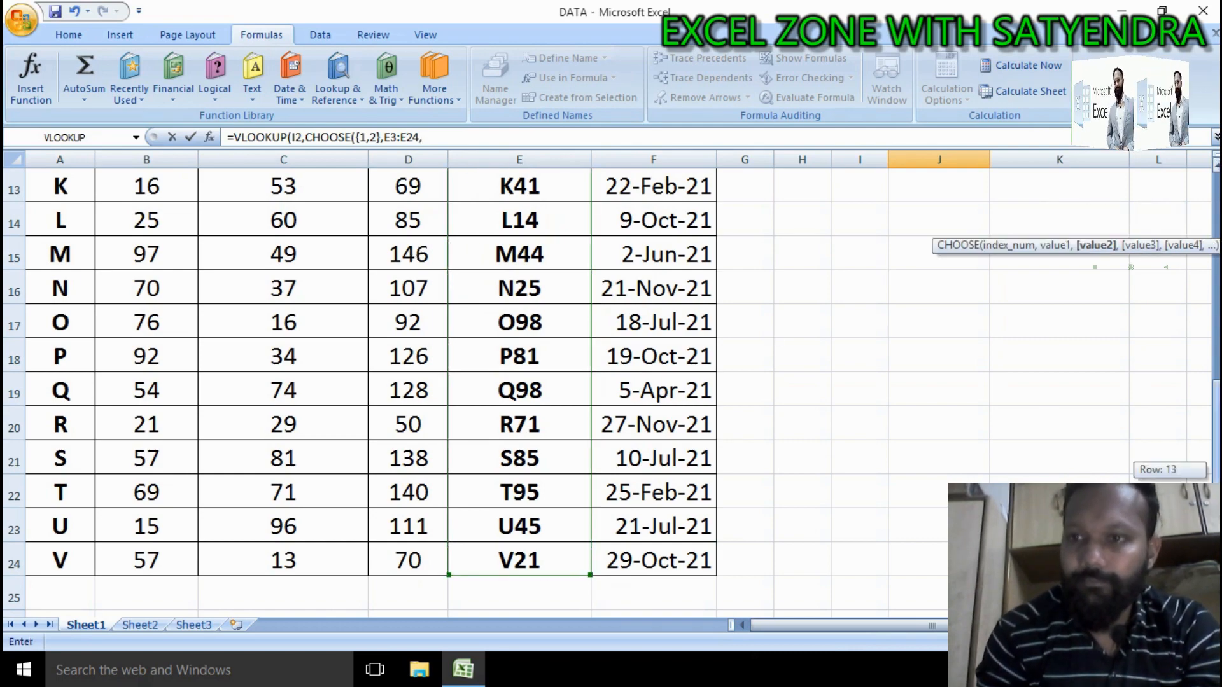
Step: Add the TOTAL range D3:D24 as the next CHOOSE value
scroll(933, 574, up, 4)
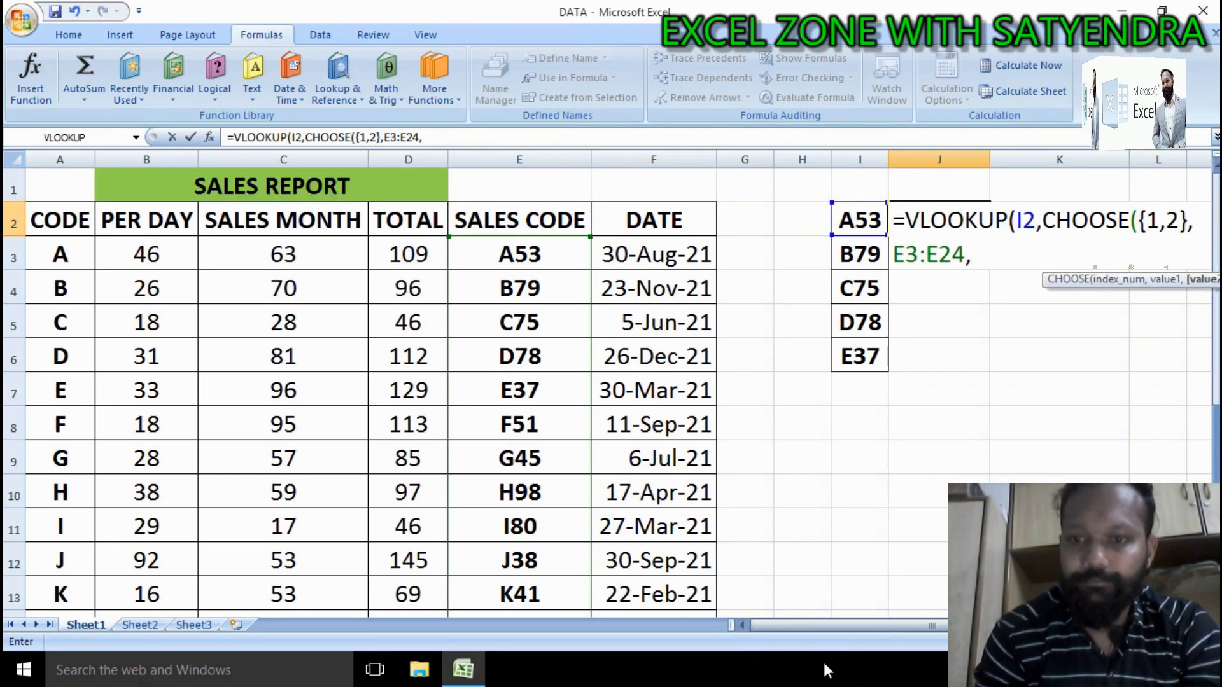
click(411, 255)
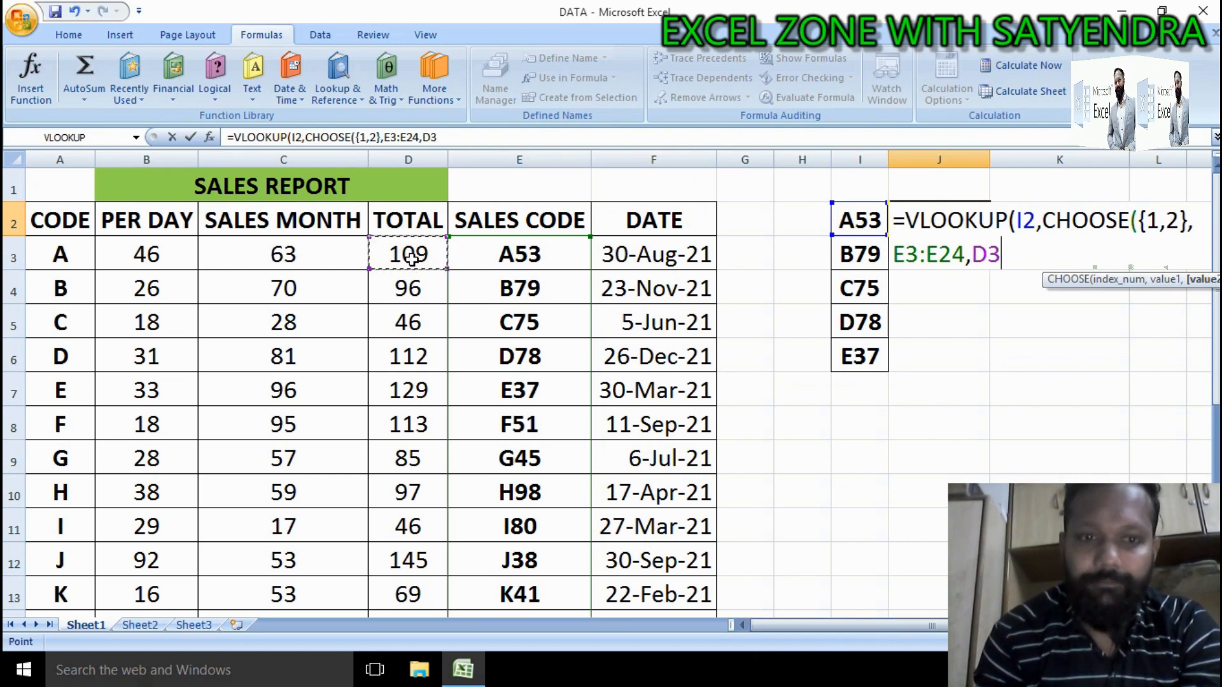
key(ctrl+shift+Down)
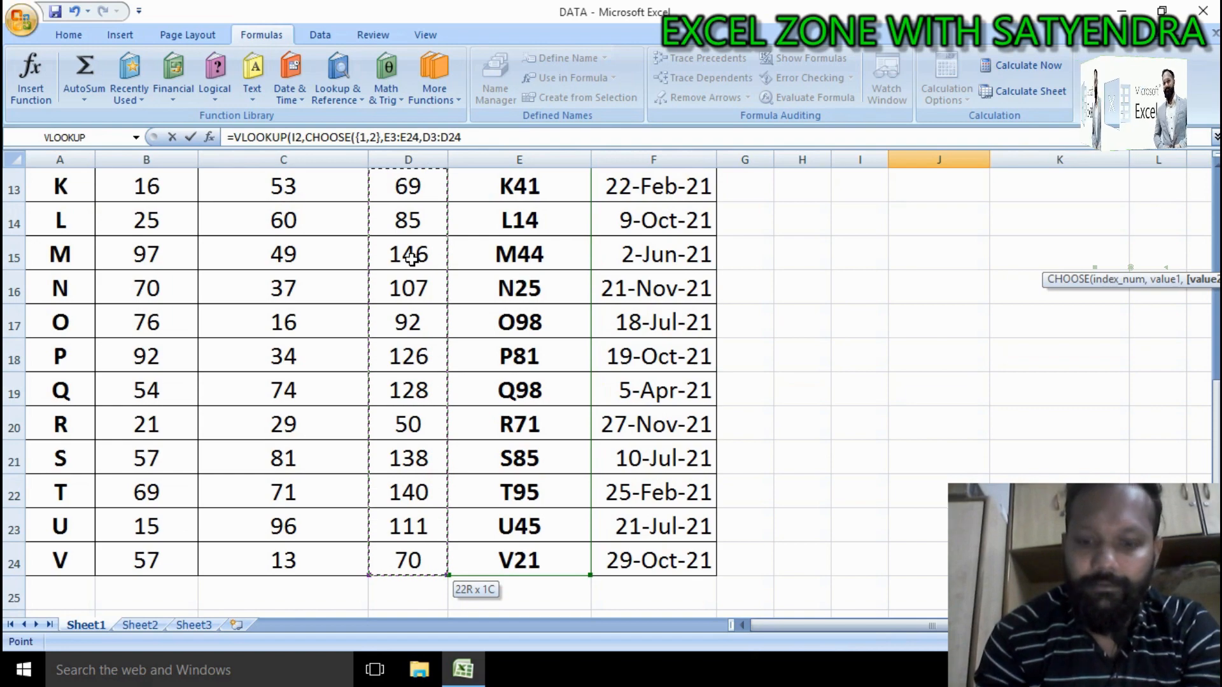
text(,)
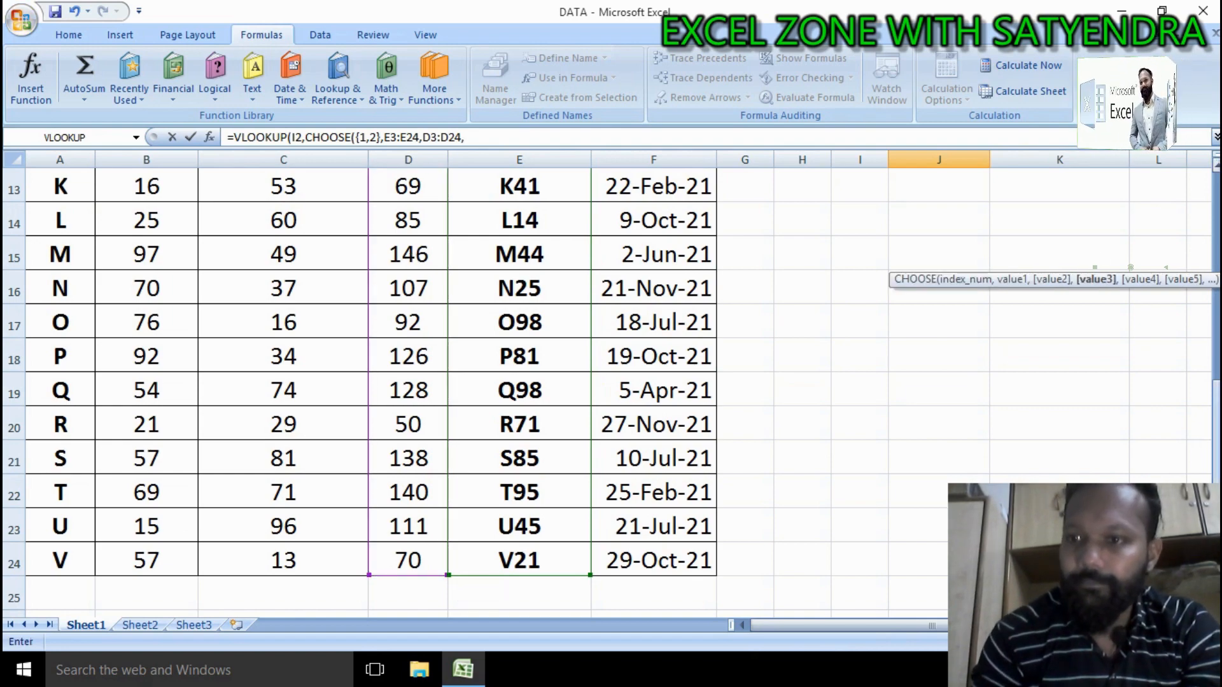
Step: Add the SALES MONTH range C3:C24 as the next CHOOSE value
scroll(1082, 382, up, 4)
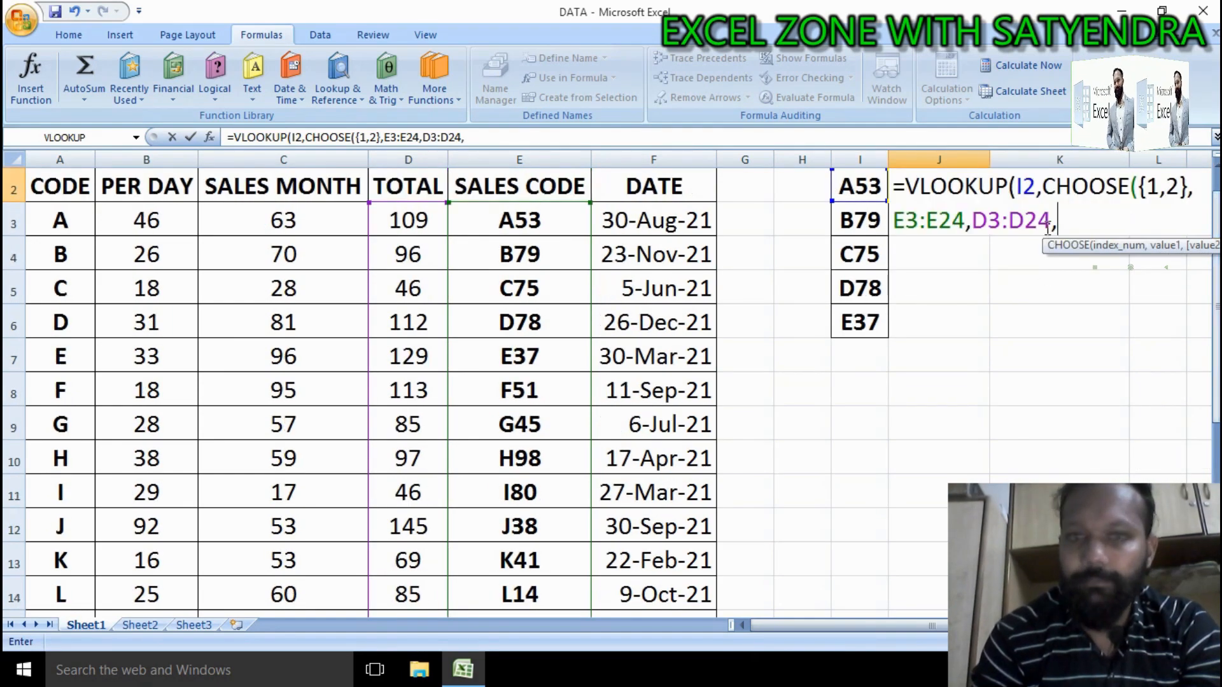
click(288, 217)
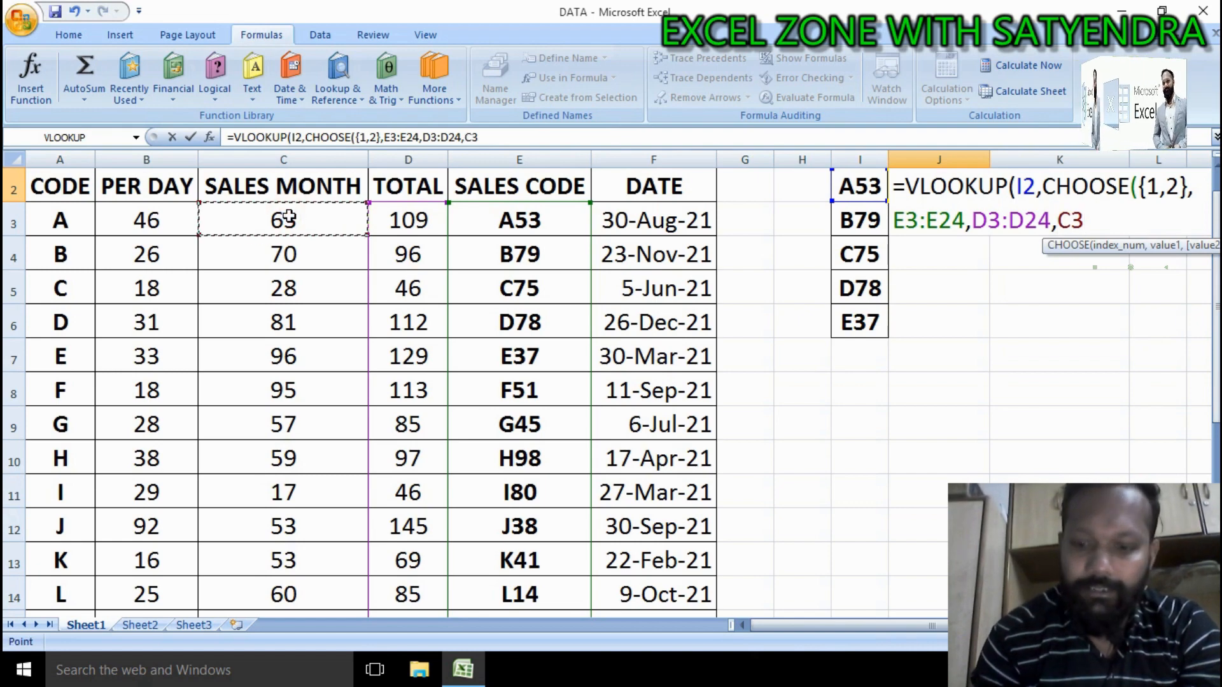
key(ctrl+shift+Down)
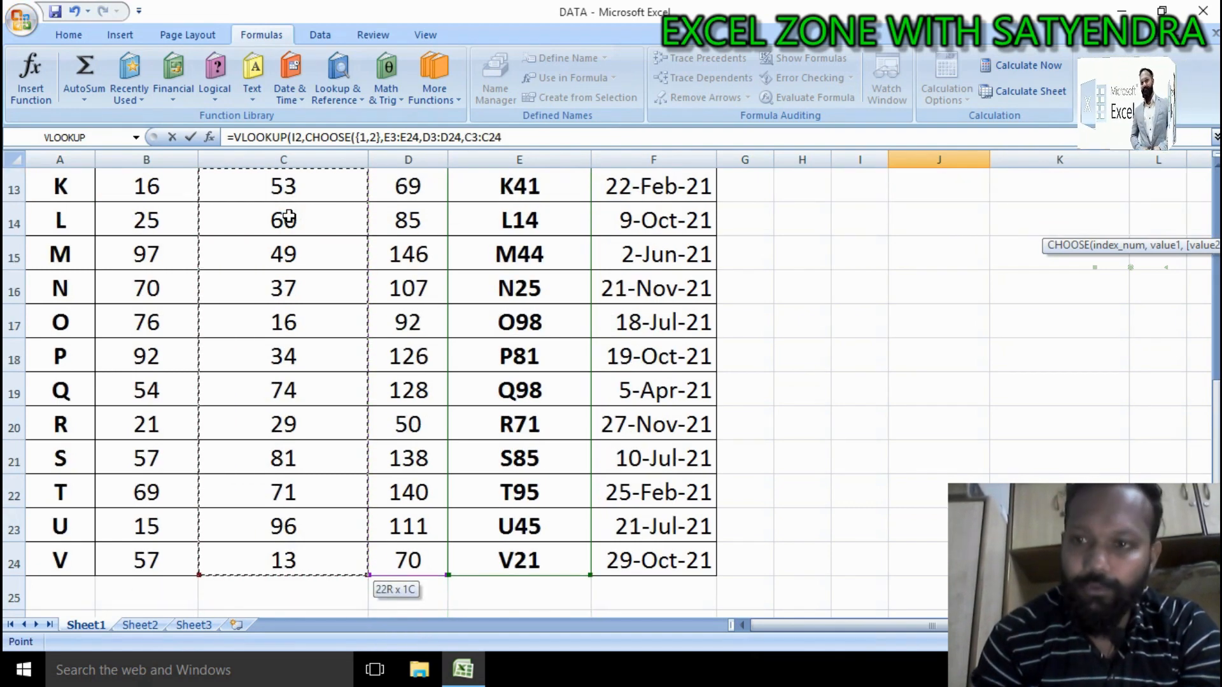
text(,)
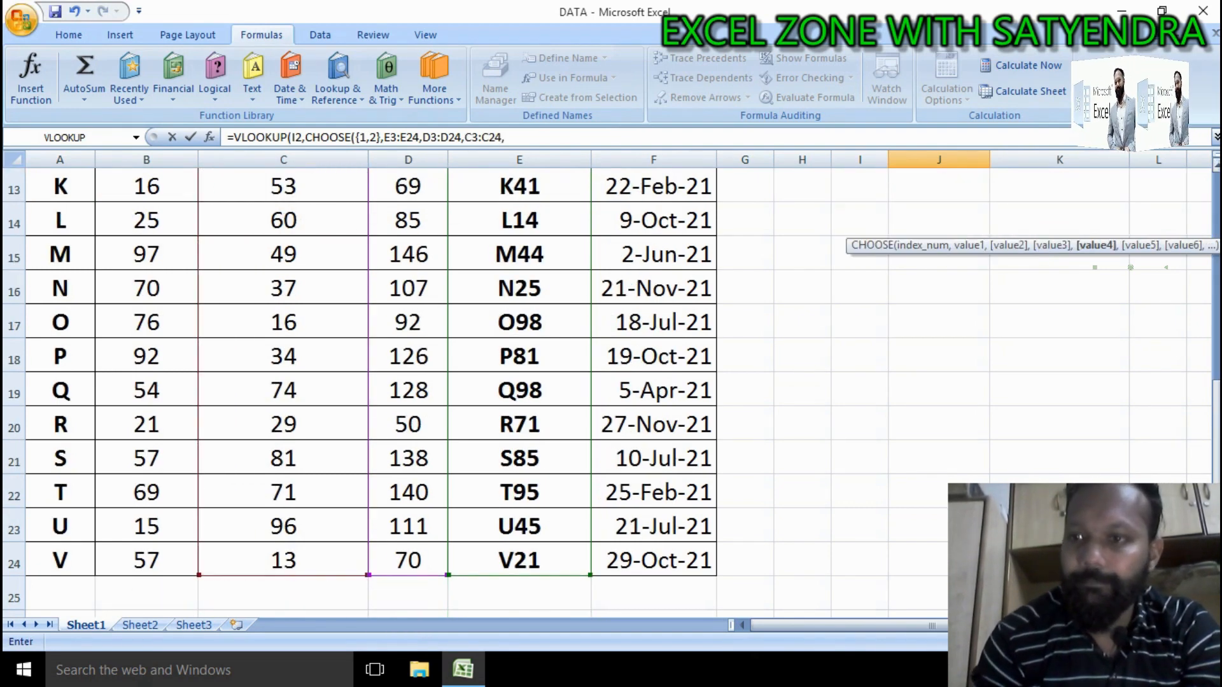
Step: Add the PER DAY range B3:B24 as the next CHOOSE value
drag(1216, 423, 1215, 234)
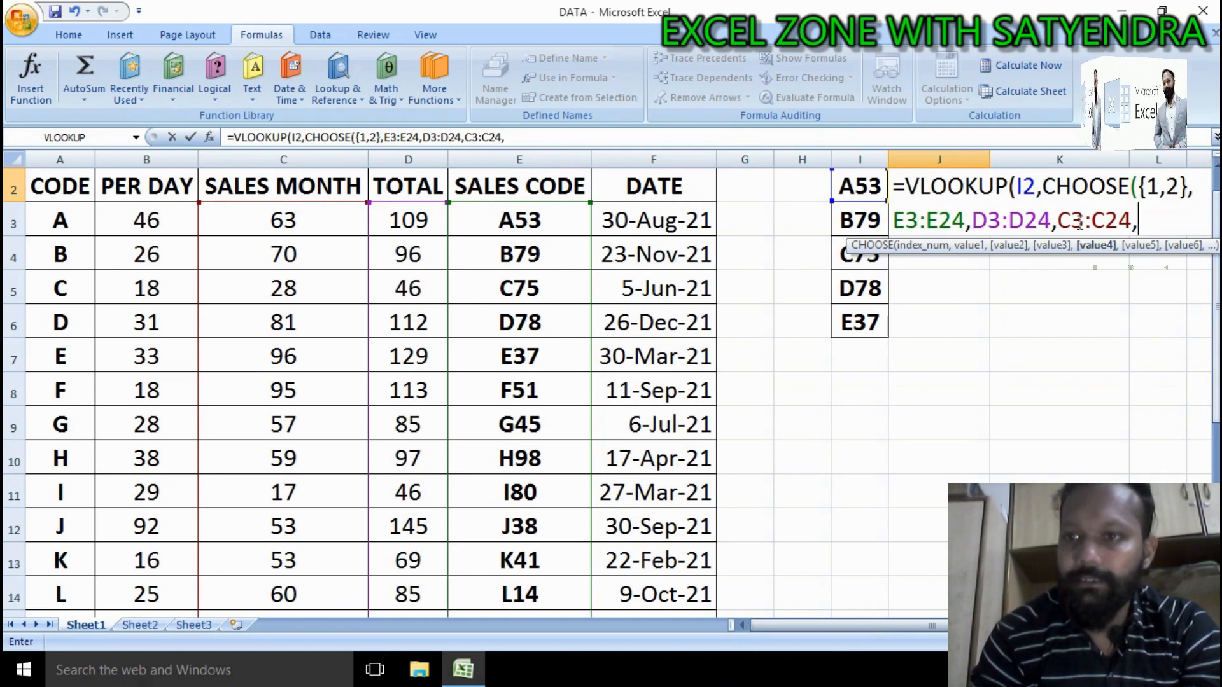
click(183, 225)
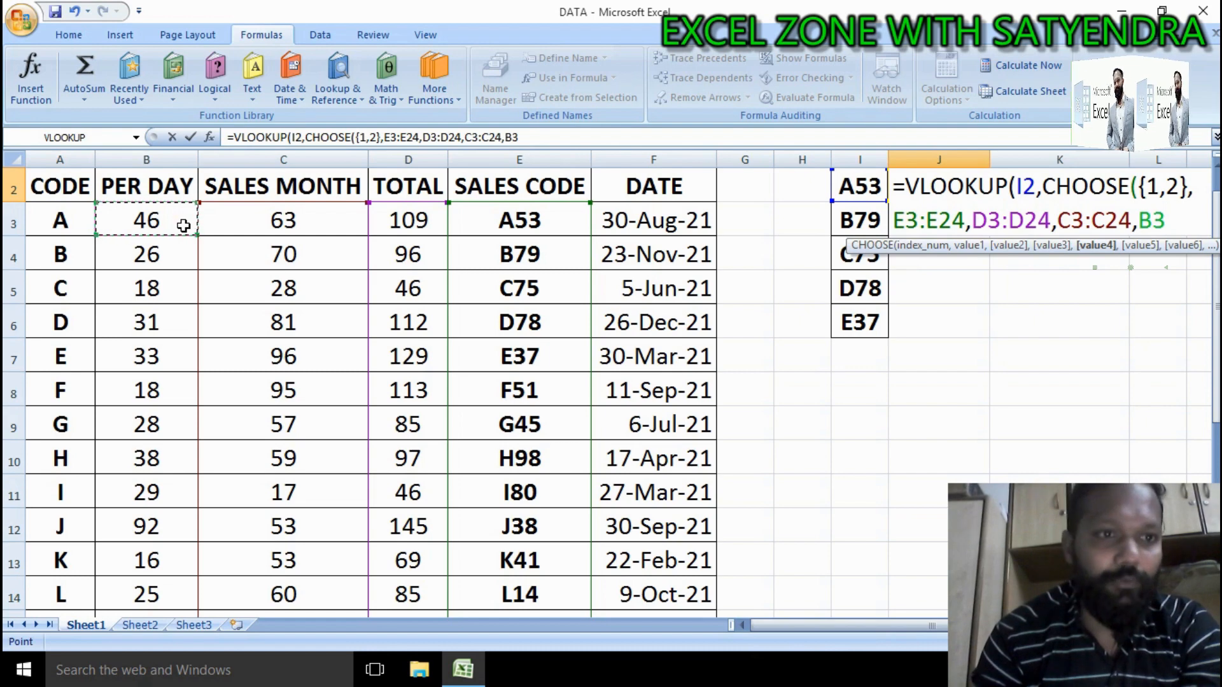
key(ctrl+shift+Down)
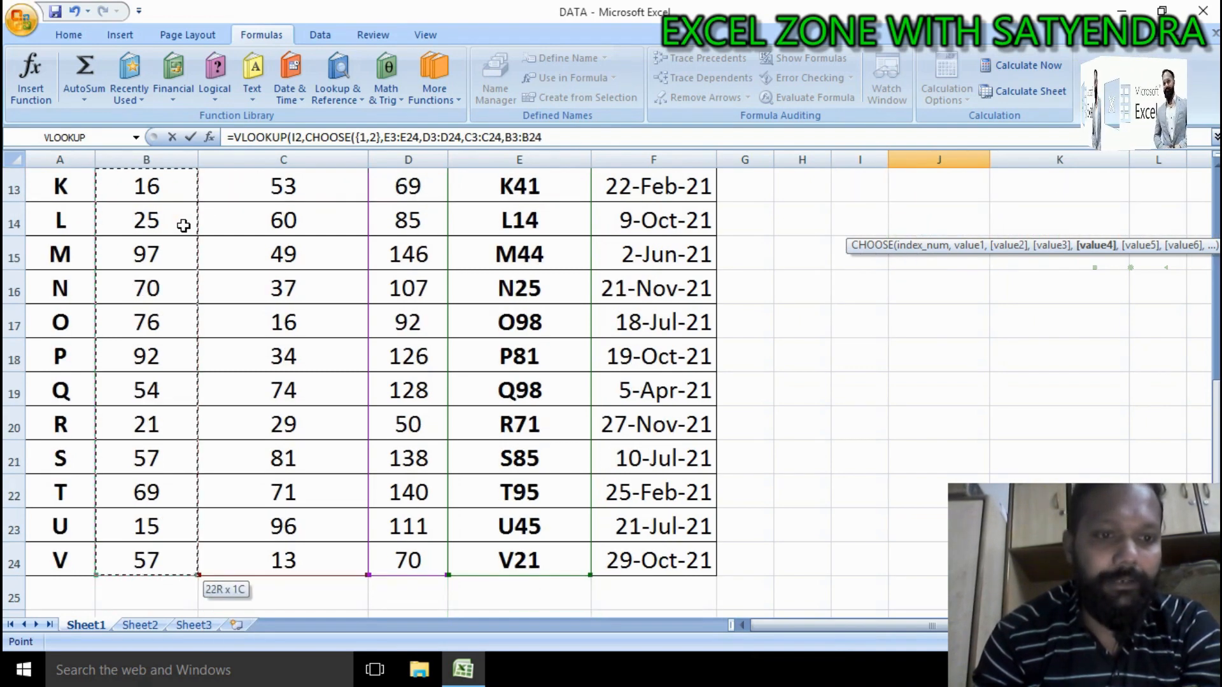
text(,)
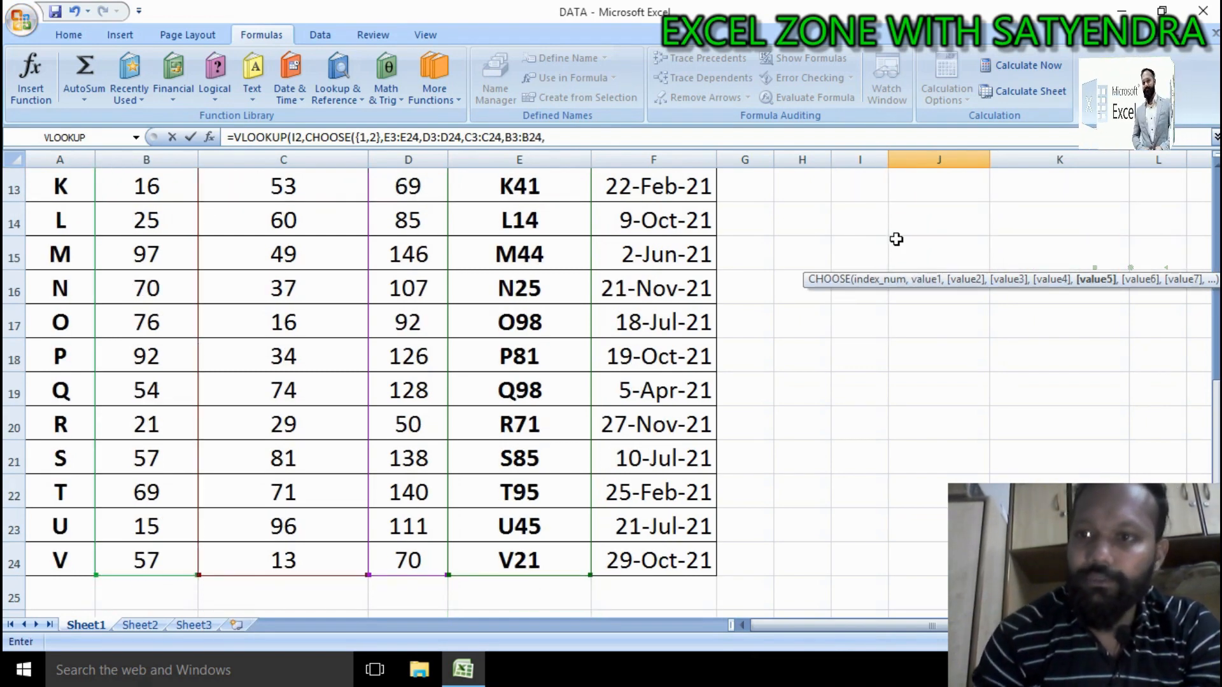
Step: Add the CODE range A3:A24 as the next CHOOSE value
scroll(1200, 453, up, 4)
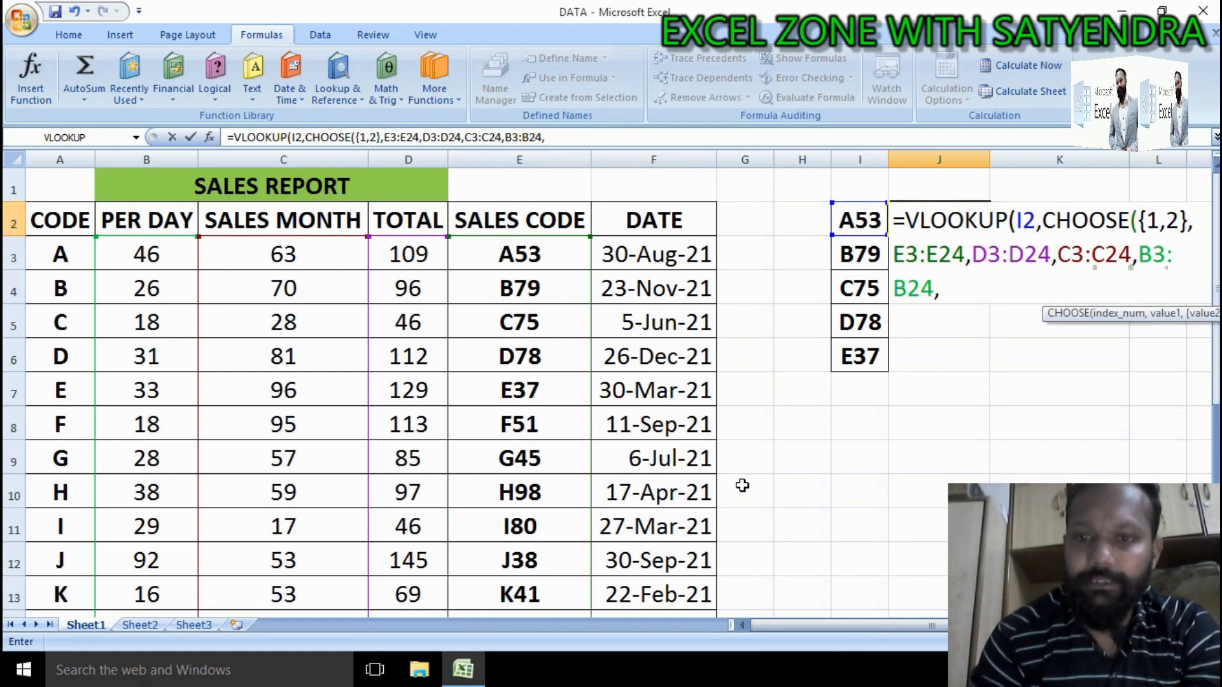
click(44, 267)
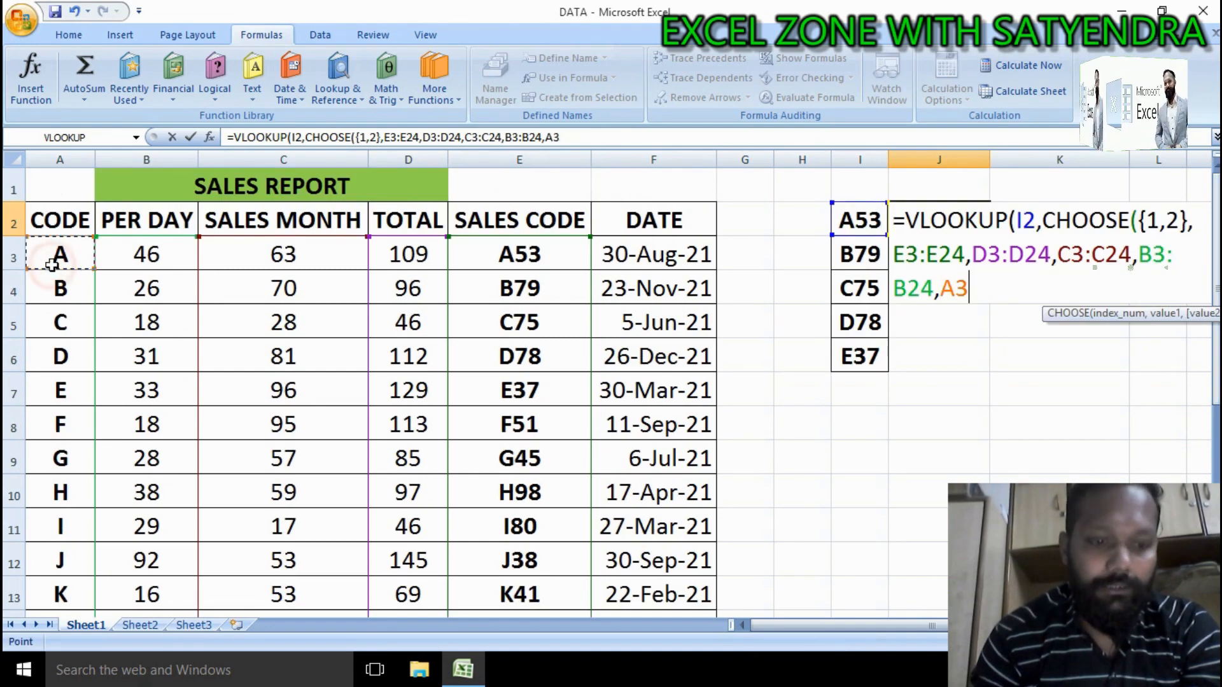
key(ctrl+shift+Down)
text(,)
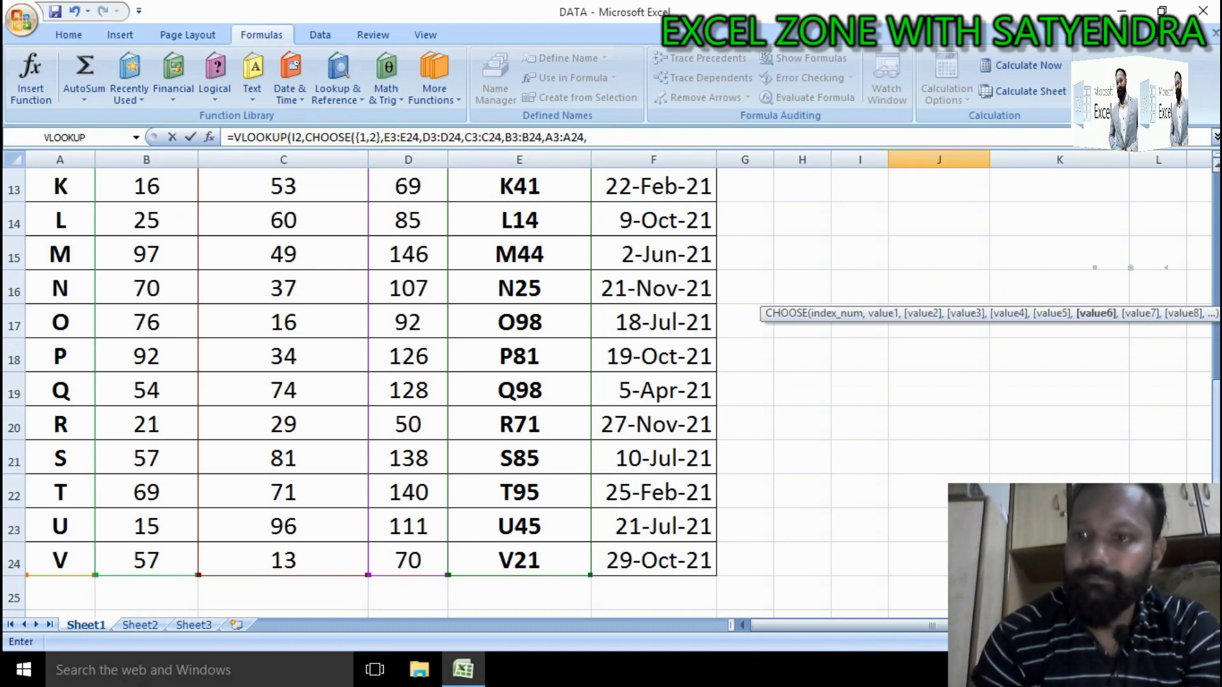
Step: Close CHOOSE, set column index 2 and exact match 0, enter the formula and accept the proposed correction
drag(1216, 474, 1217, 271)
drag(789, 627, 811, 627)
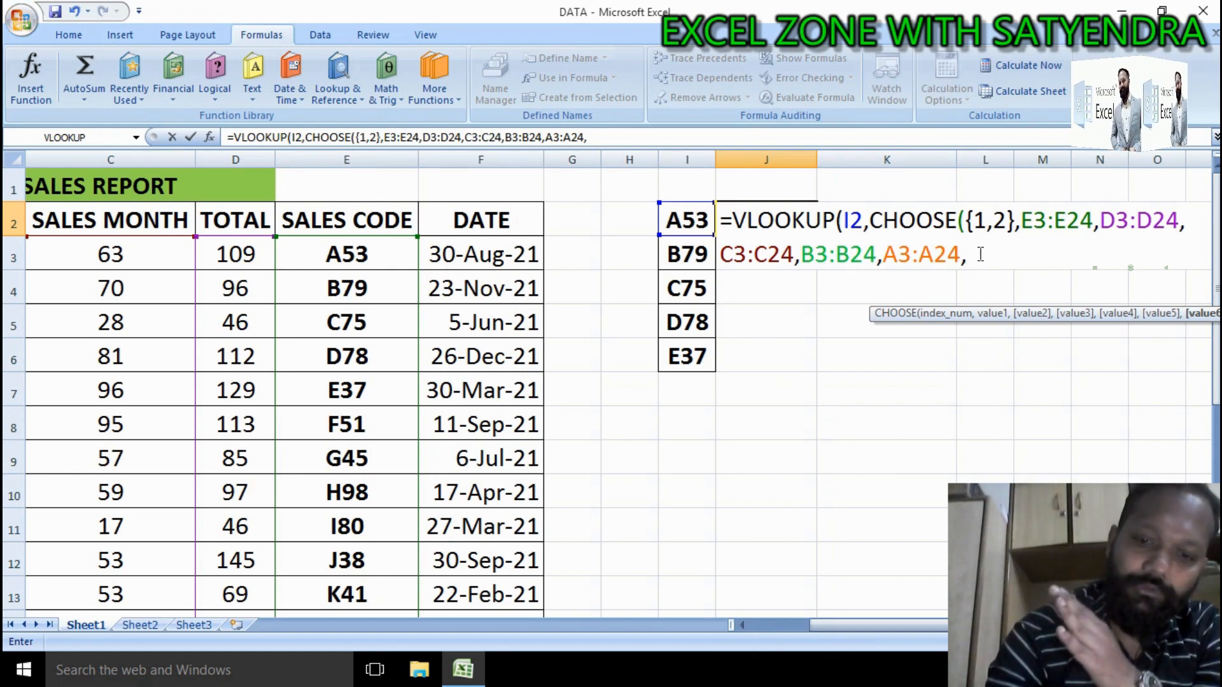
text())
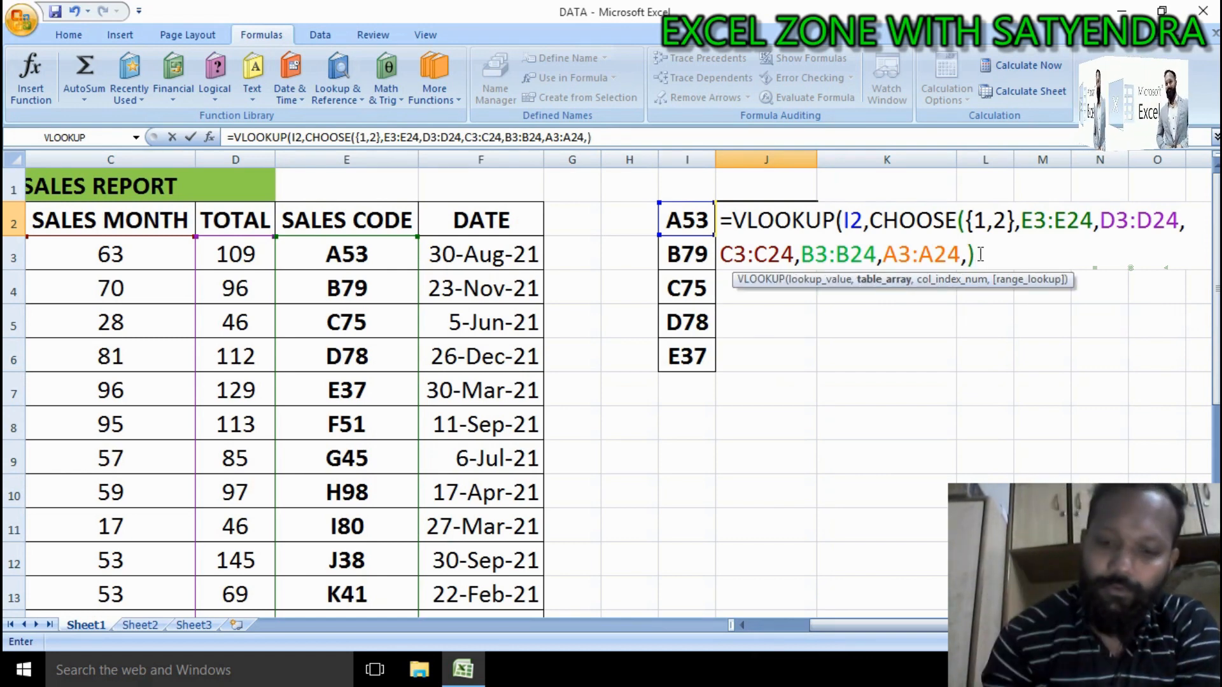
text(,2)
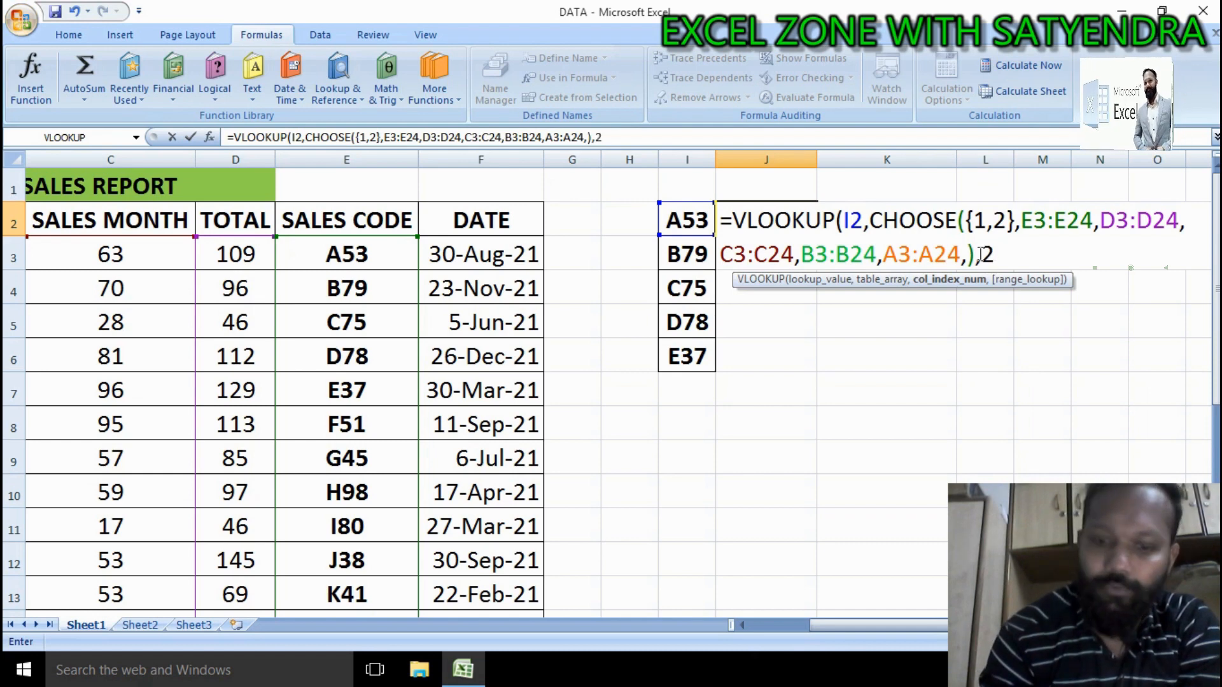
text(,)
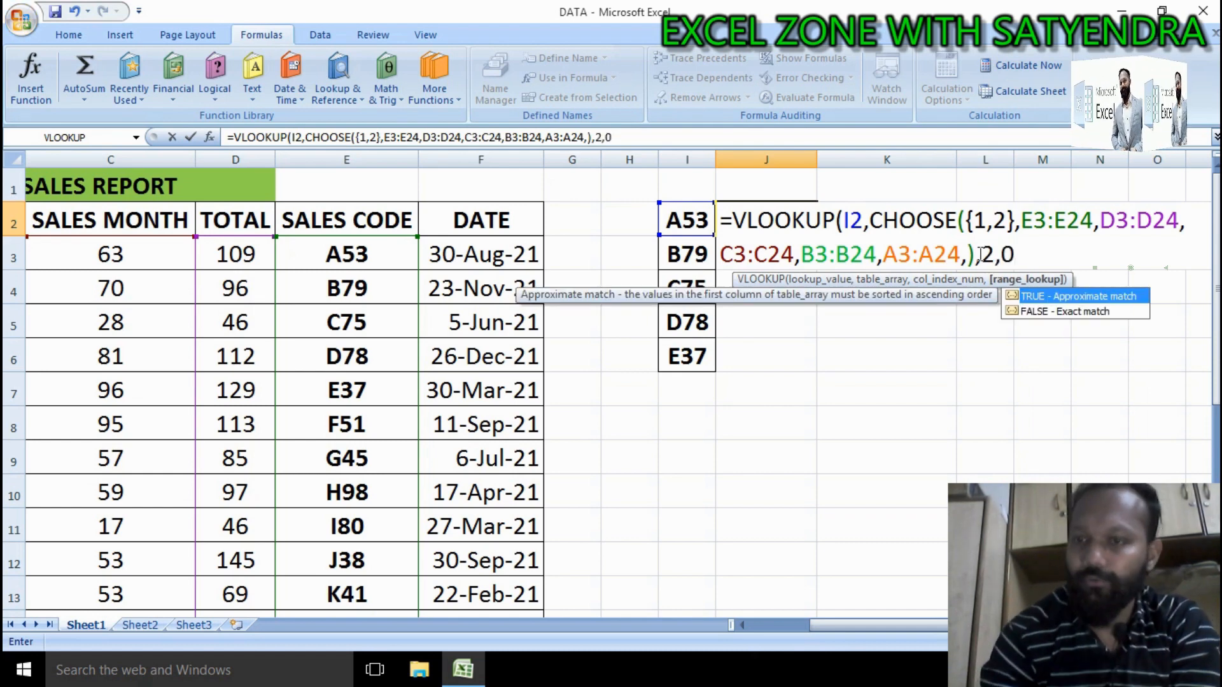
text(0)
key(Return)
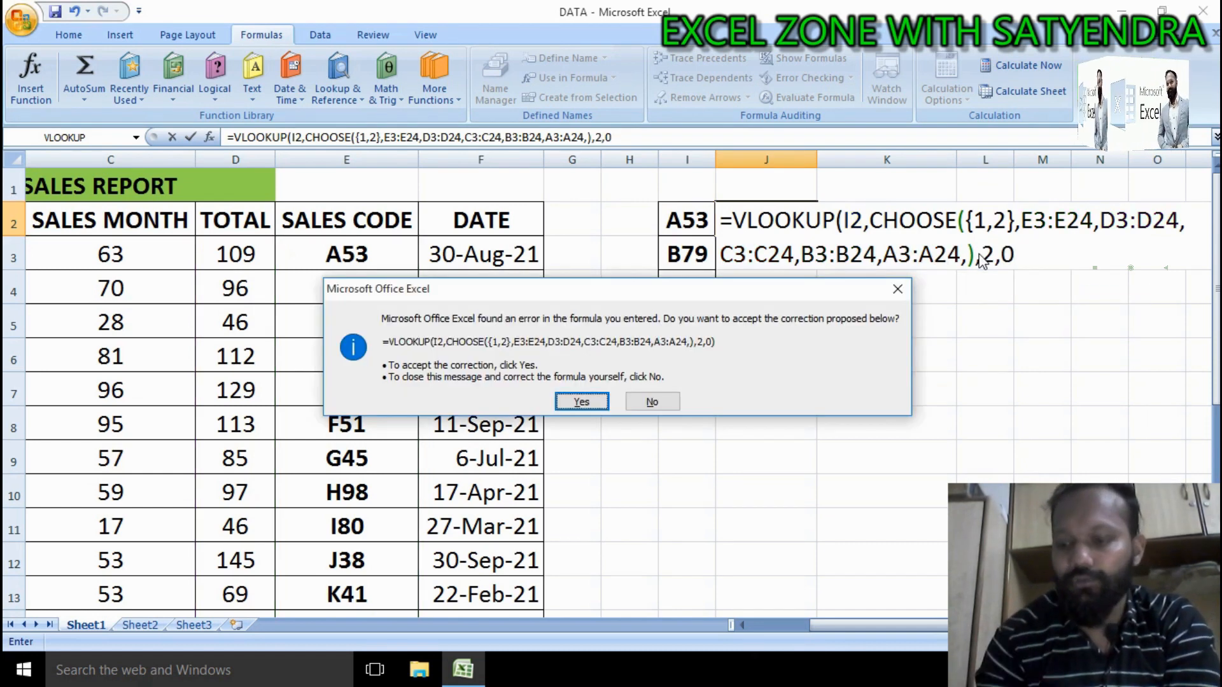
key(Return)
Step: Compare J2's lookup result with the TOTAL value in D3
click(797, 224)
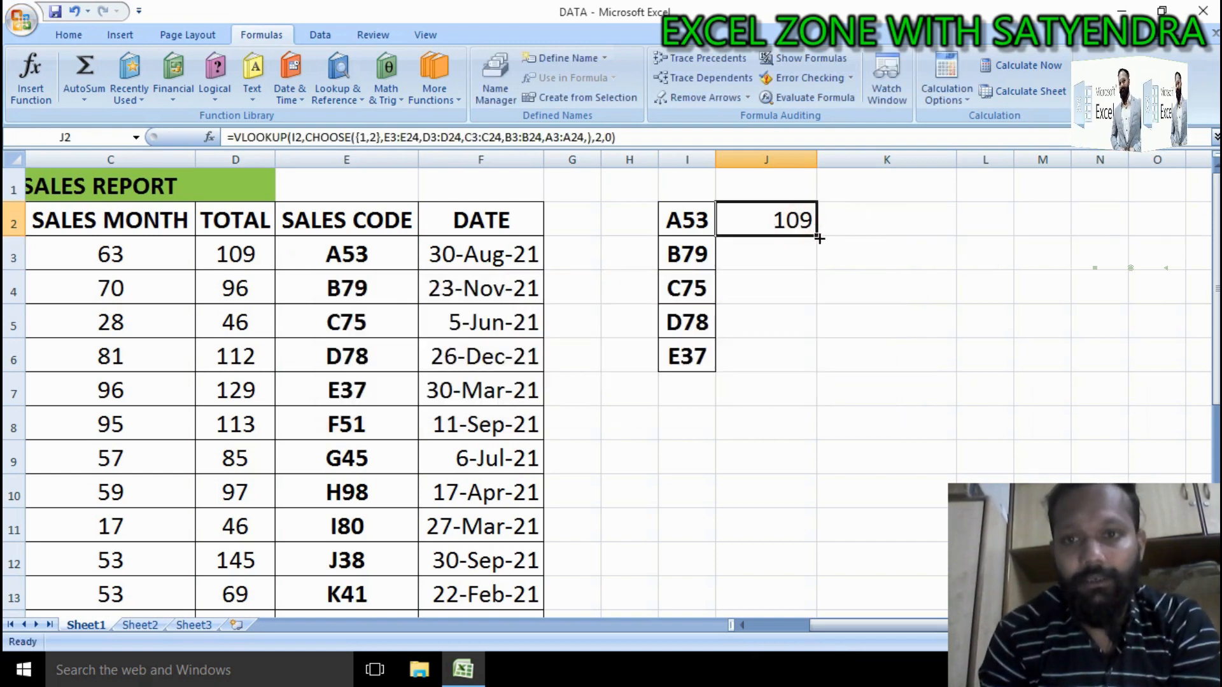
click(819, 238)
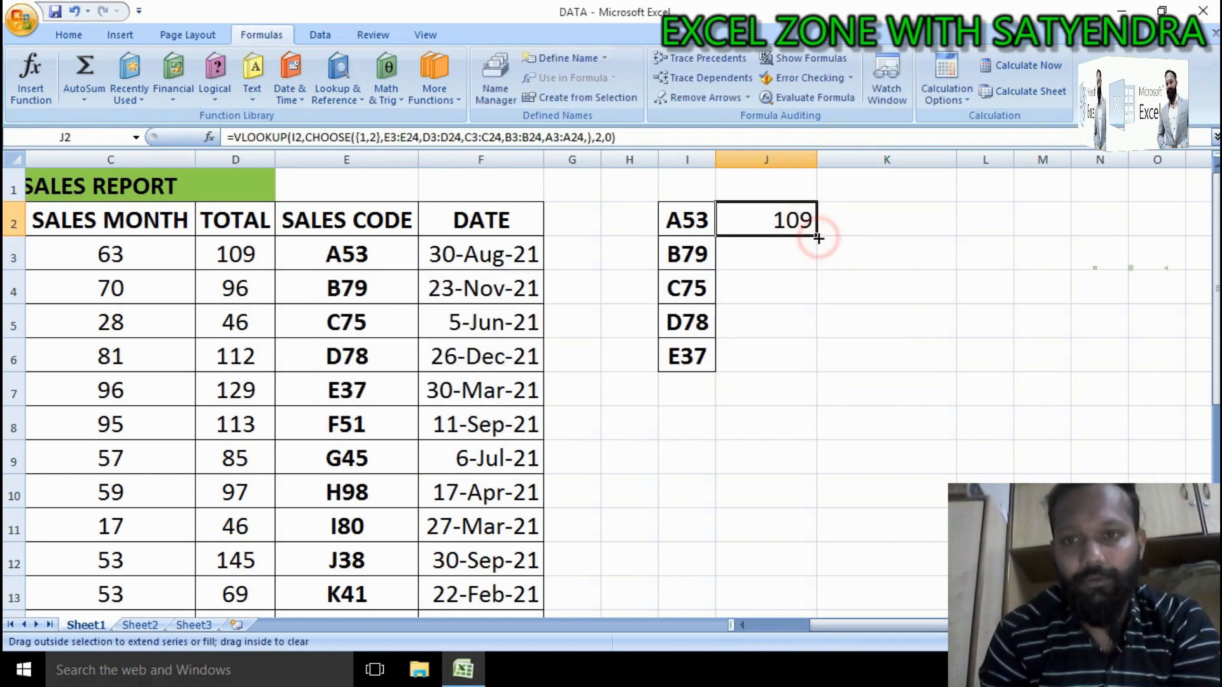
click(235, 257)
click(805, 224)
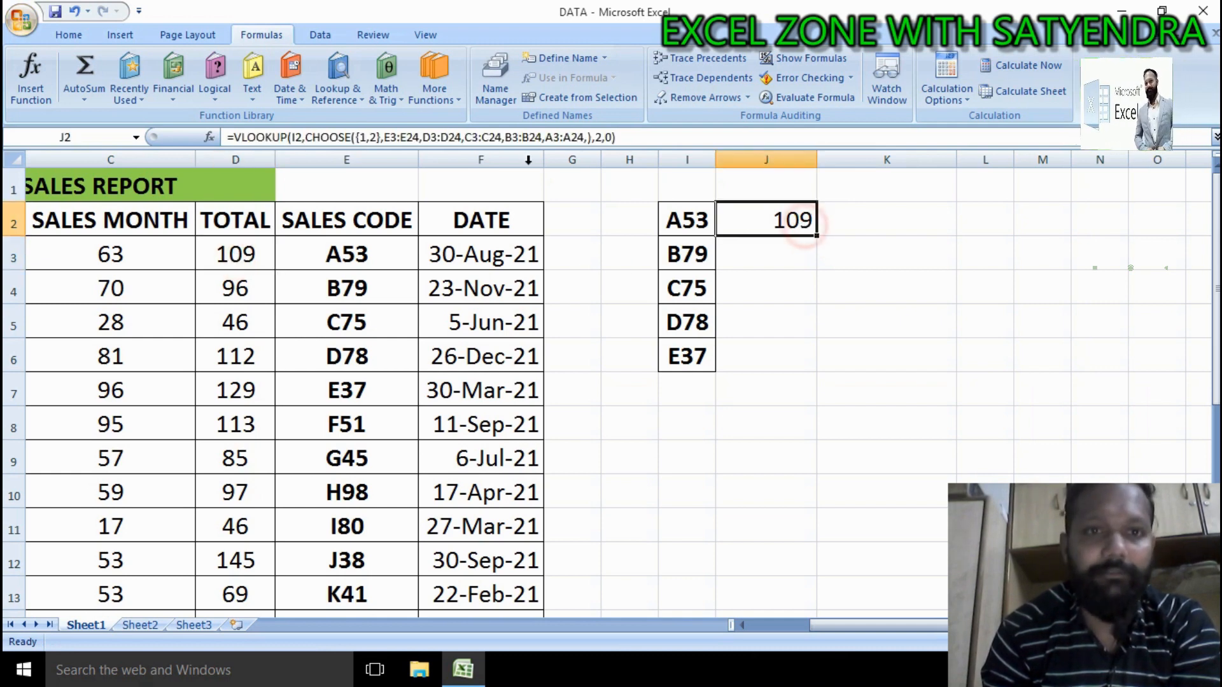
click(372, 137)
double_click(373, 137)
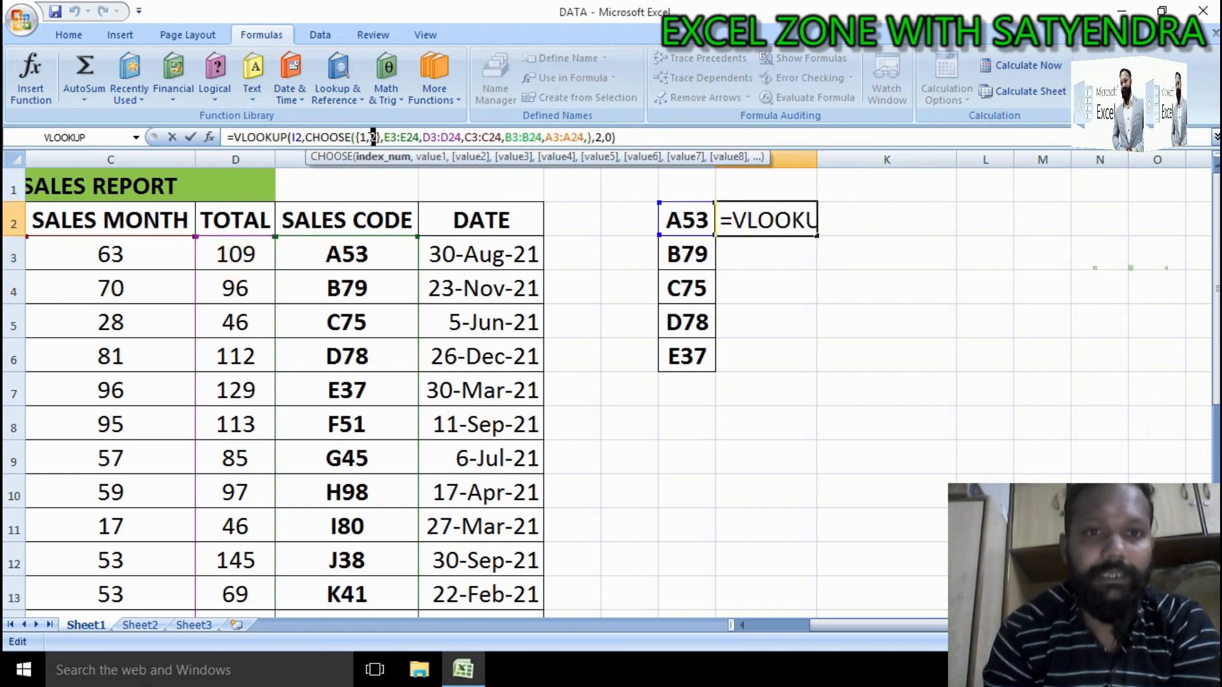
click(800, 277)
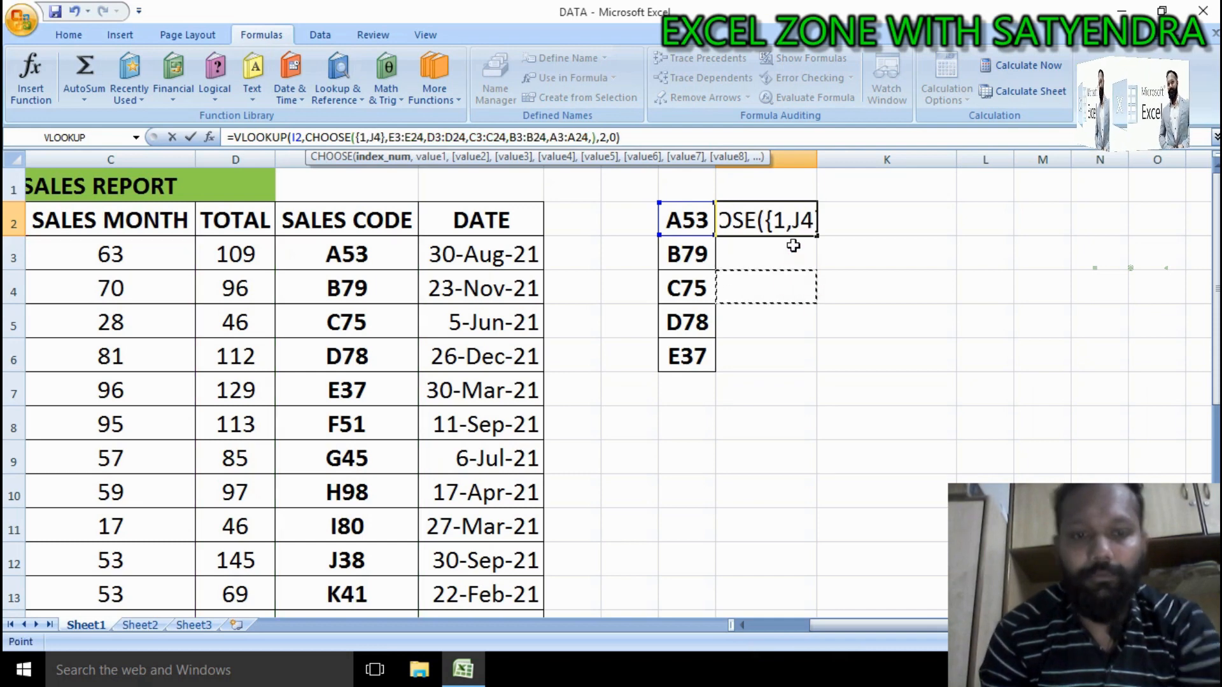
key(Escape)
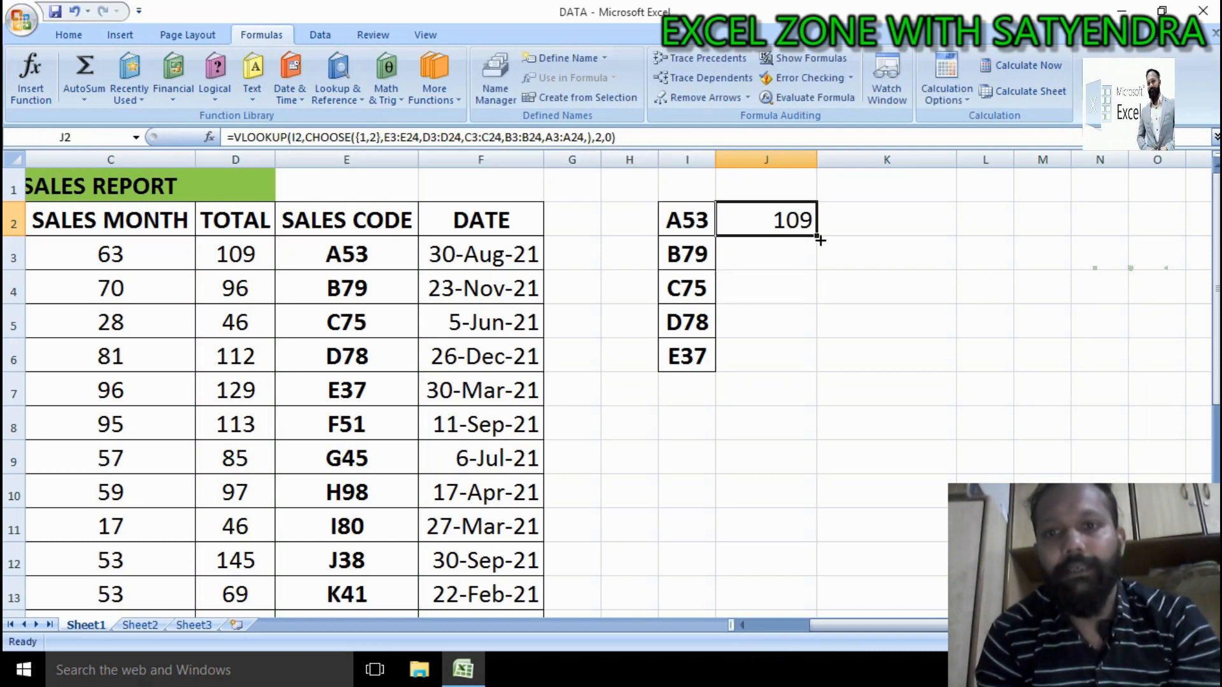
Step: Fill the J2 lookup formula down to J6 and paste a copy of the formula into K2
double_click(817, 240)
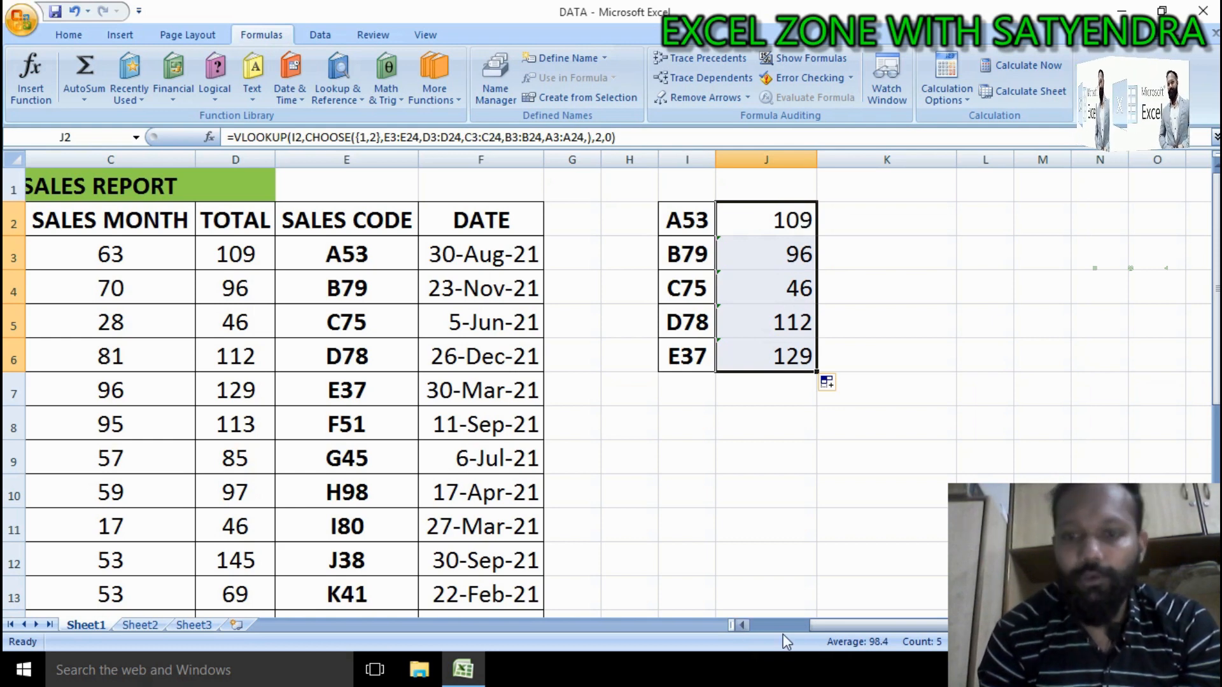
key(F2)
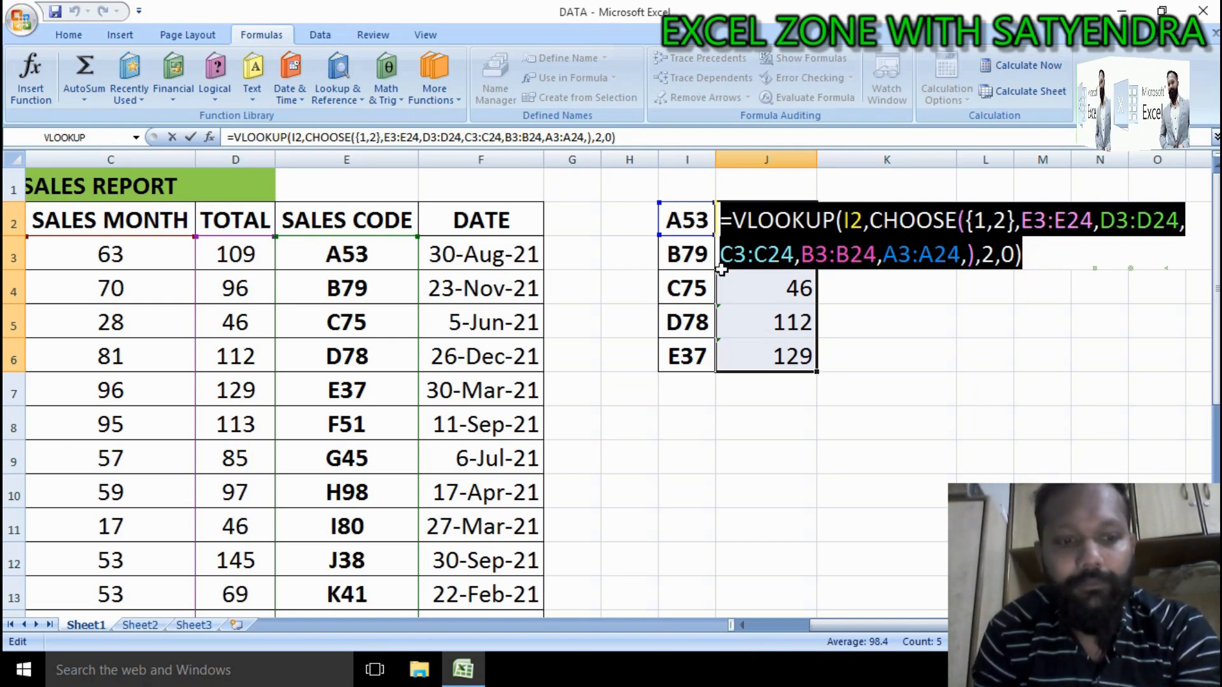
key(ctrl+Return)
click(861, 217)
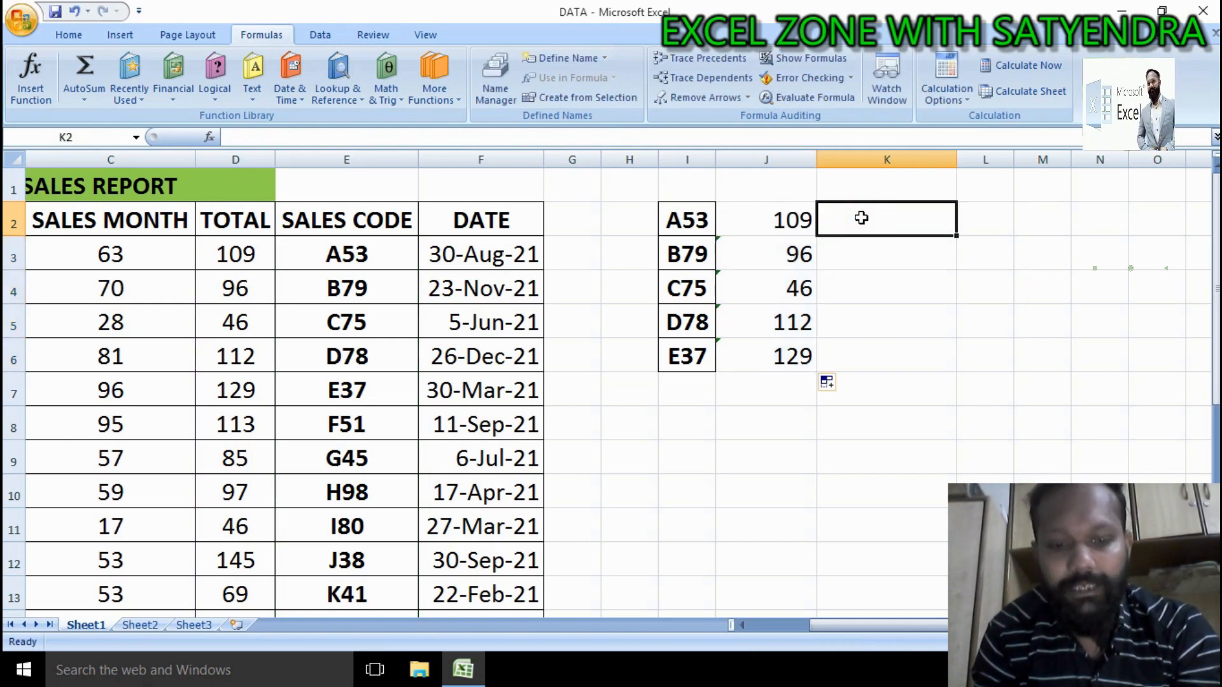
key(ctrl+v)
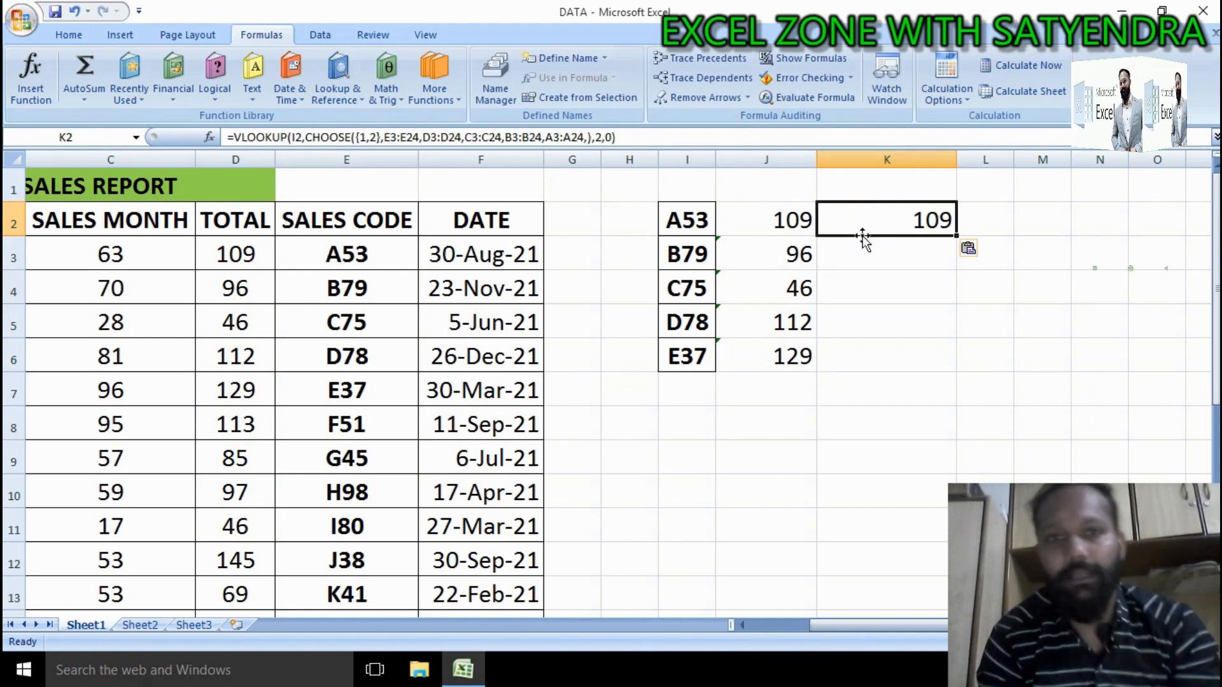
Step: Change the CHOOSE index array in K2 to {1,3} and fill the formula down to K6
double_click(935, 230)
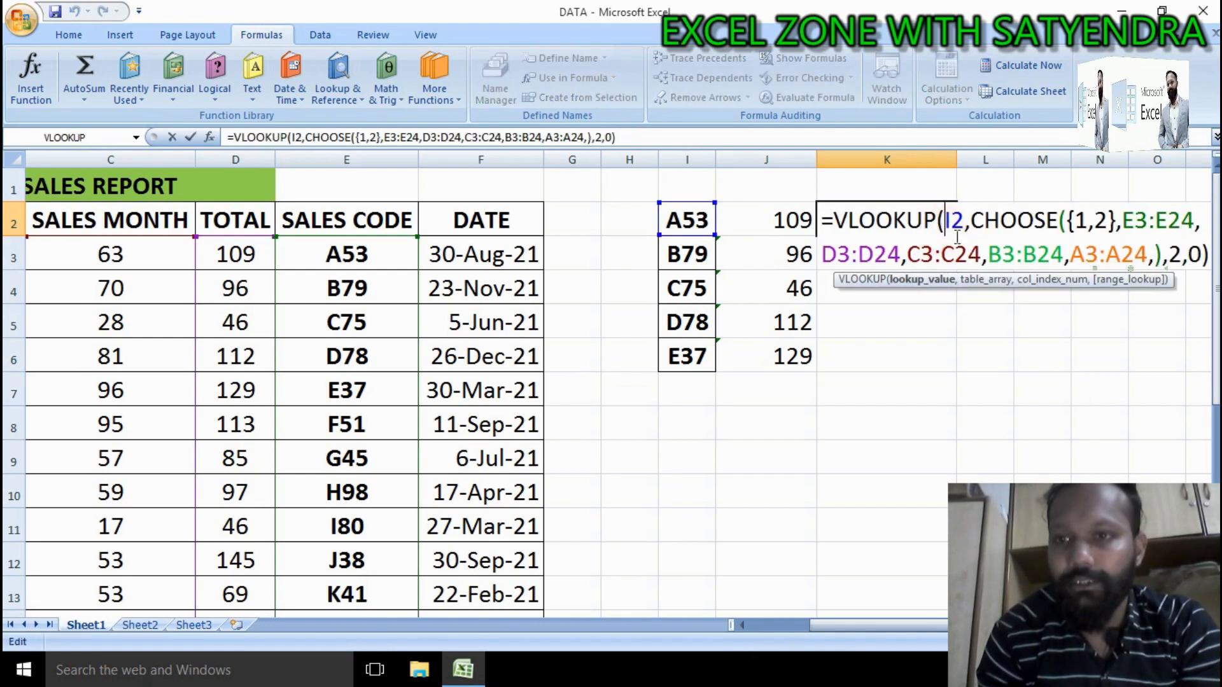
click(1108, 222)
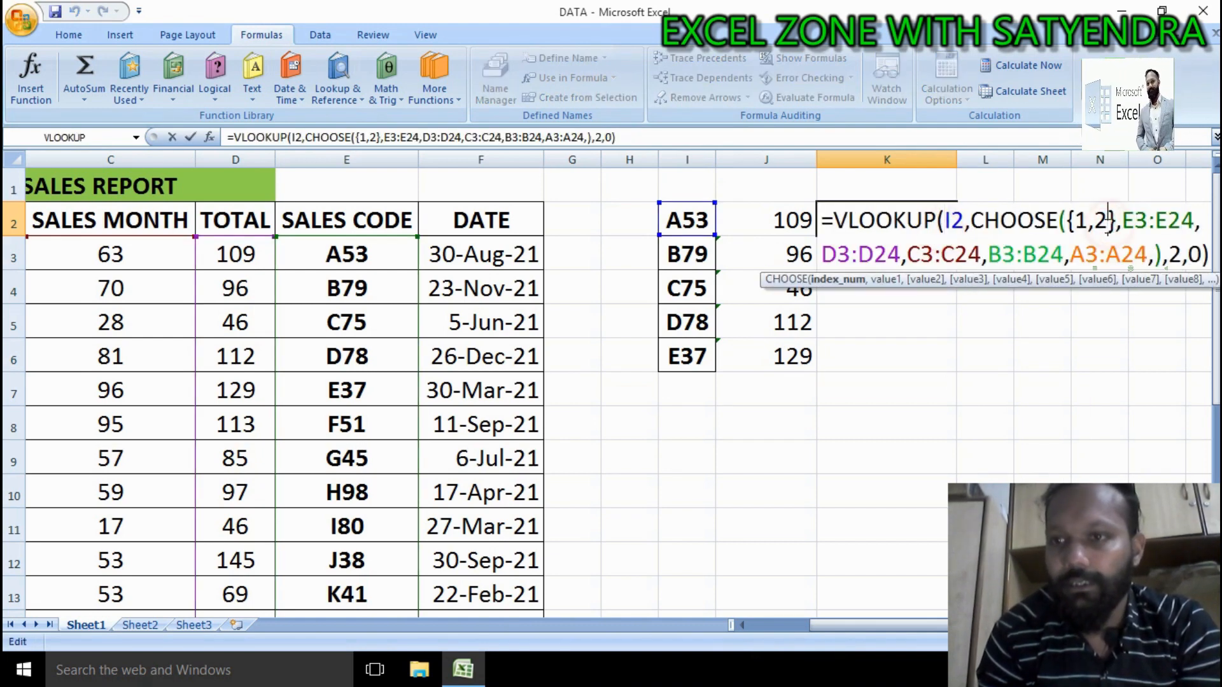
key(BackSpace)
text(3)
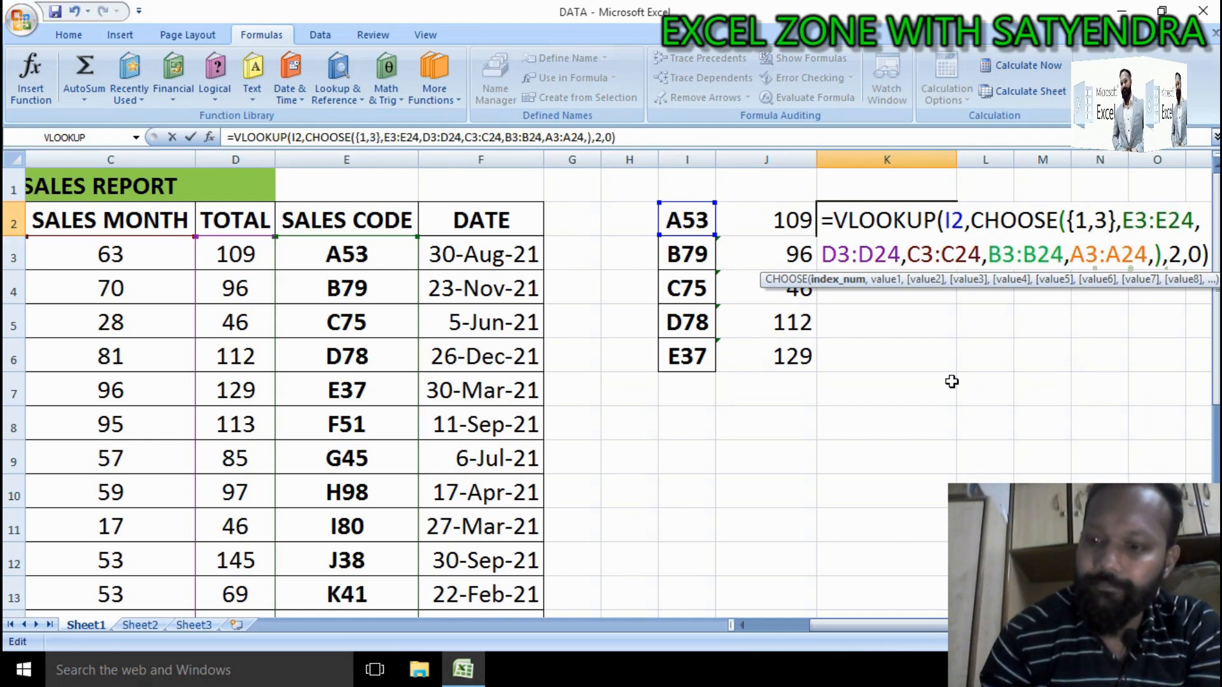
key(Return)
click(914, 219)
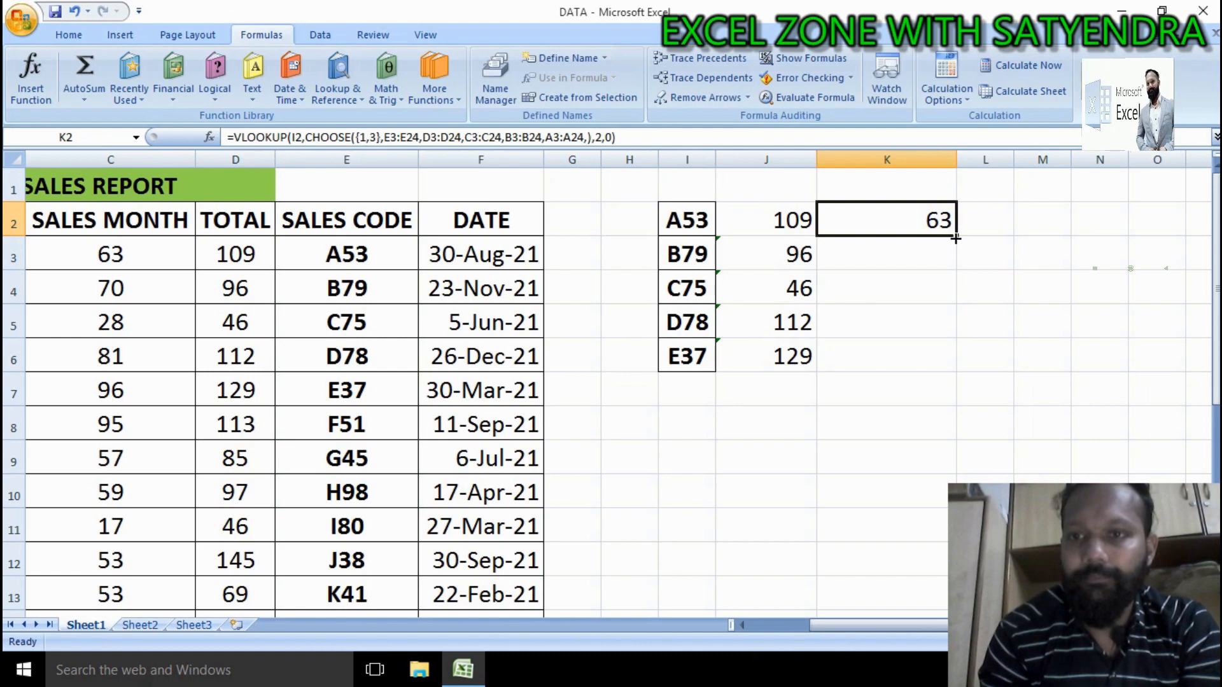
drag(956, 238, 941, 363)
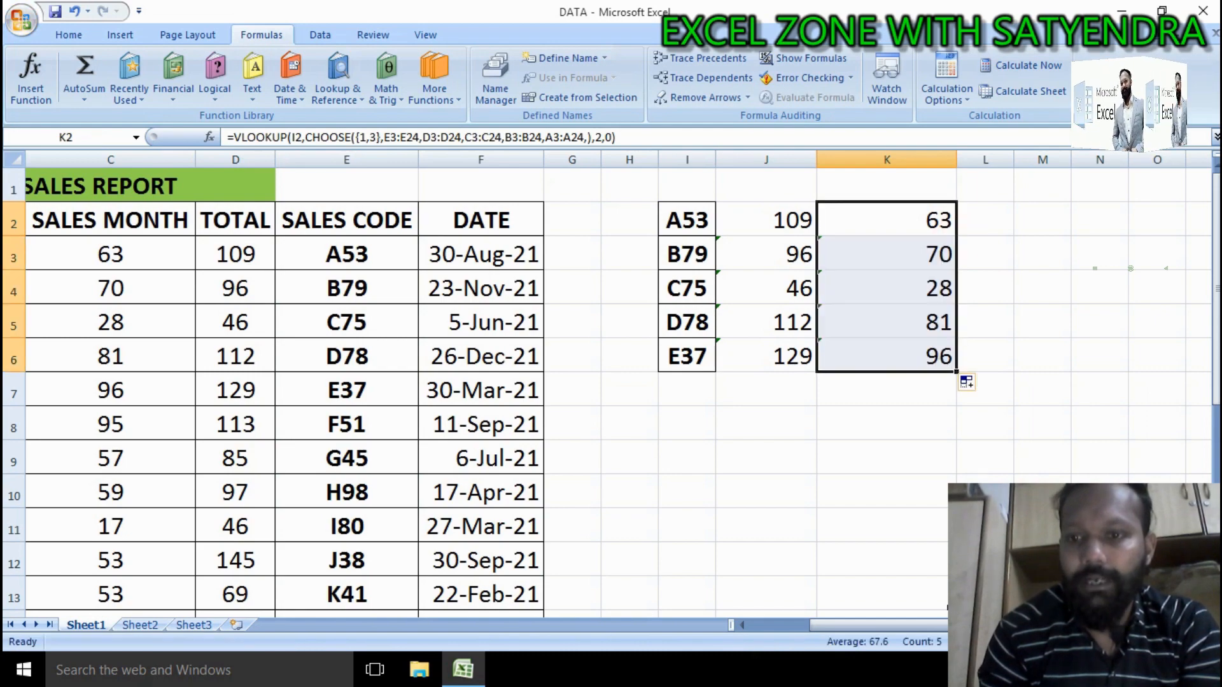
Step: Compare the returned values with the SALES MONTH, TOTAL and PER DAY columns of the source table
drag(948, 626, 872, 632)
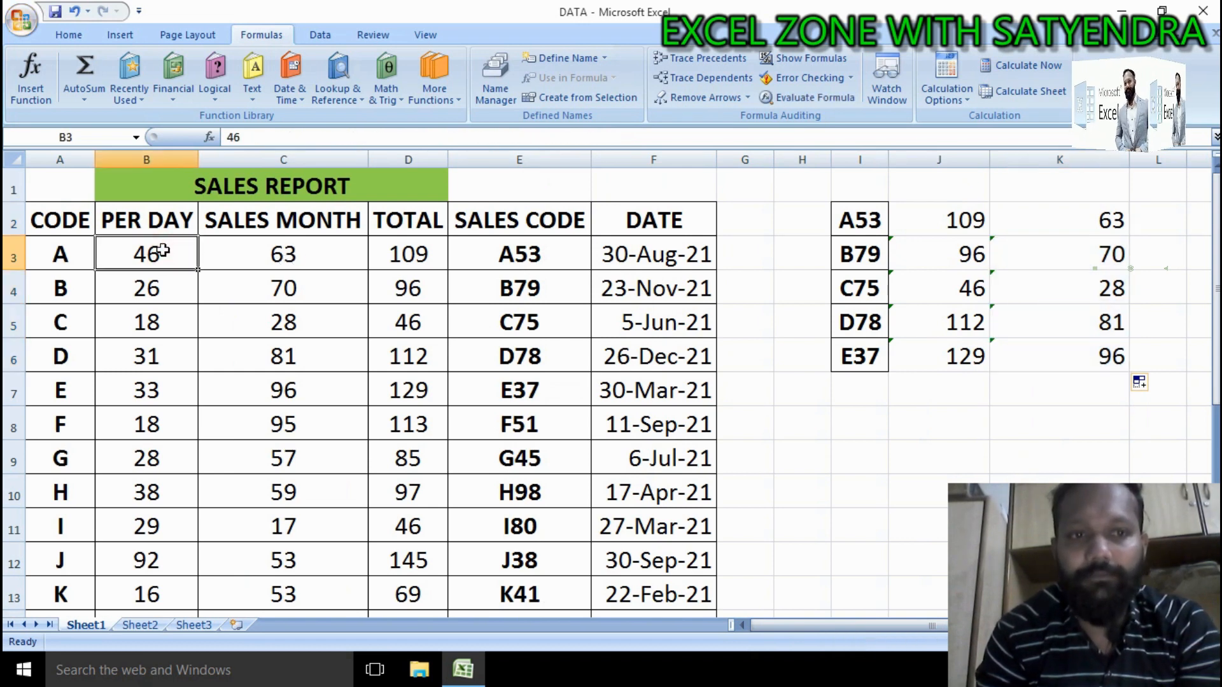
click(90, 252)
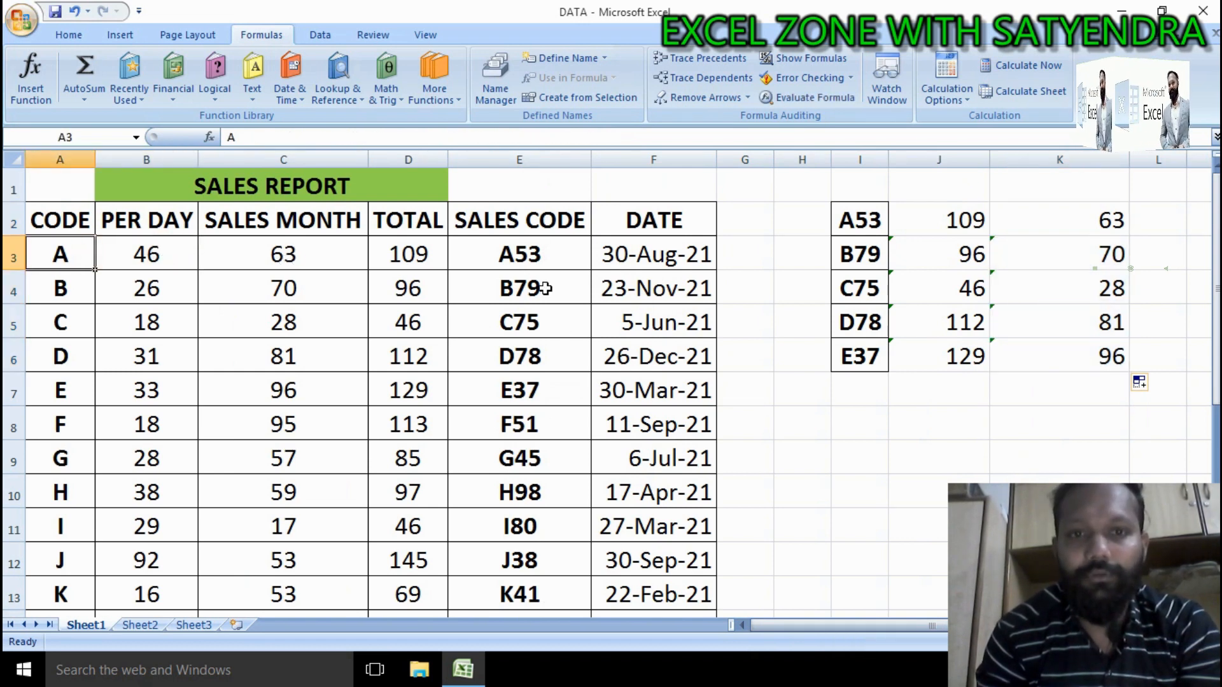
click(412, 262)
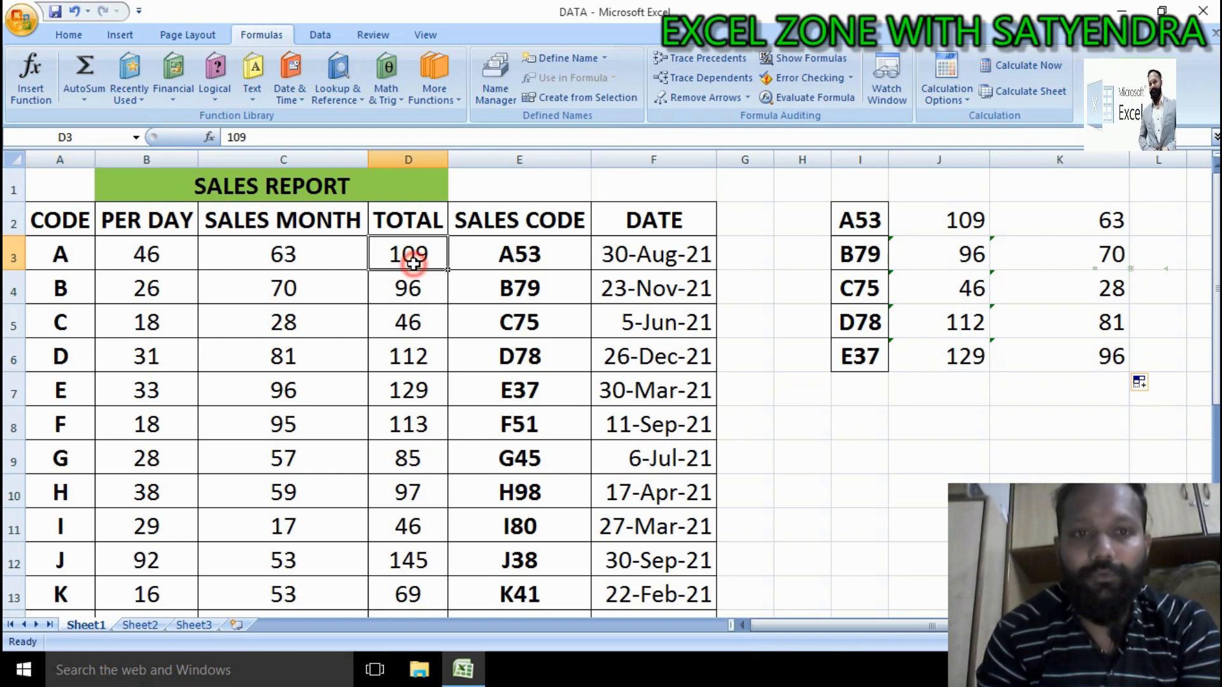
click(342, 254)
click(145, 261)
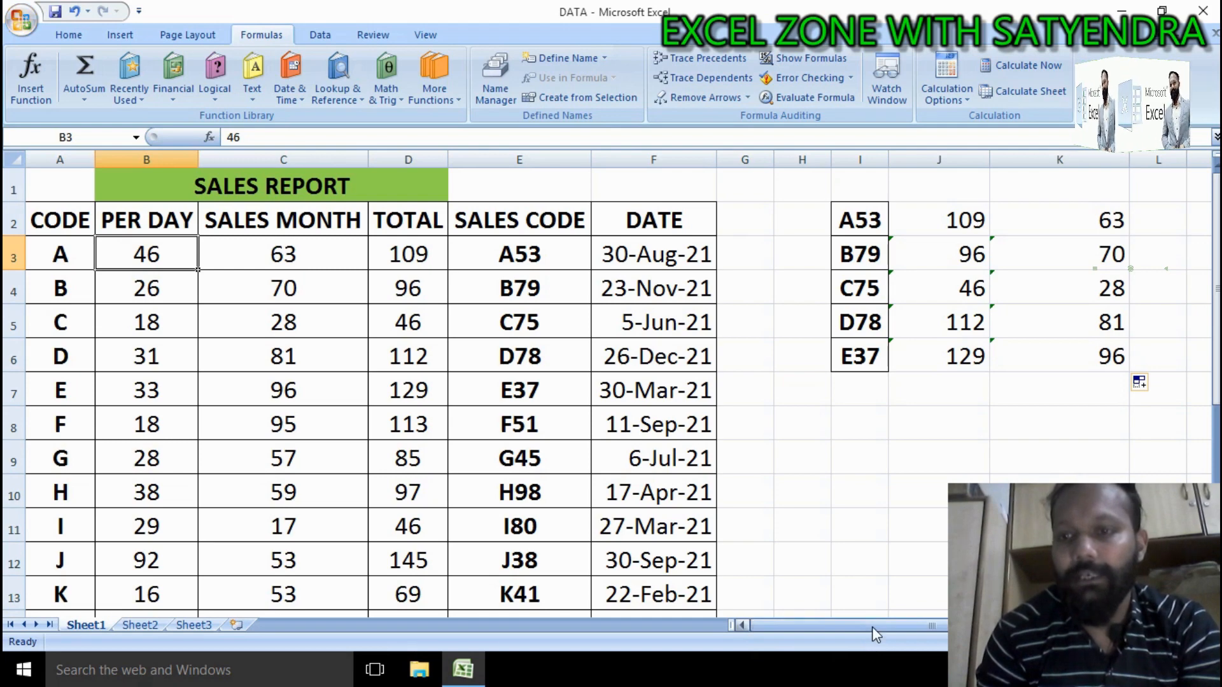
drag(870, 627, 888, 626)
Step: Paste the lookup formula into L2 and change its CHOOSE index array to {1,4}
click(964, 223)
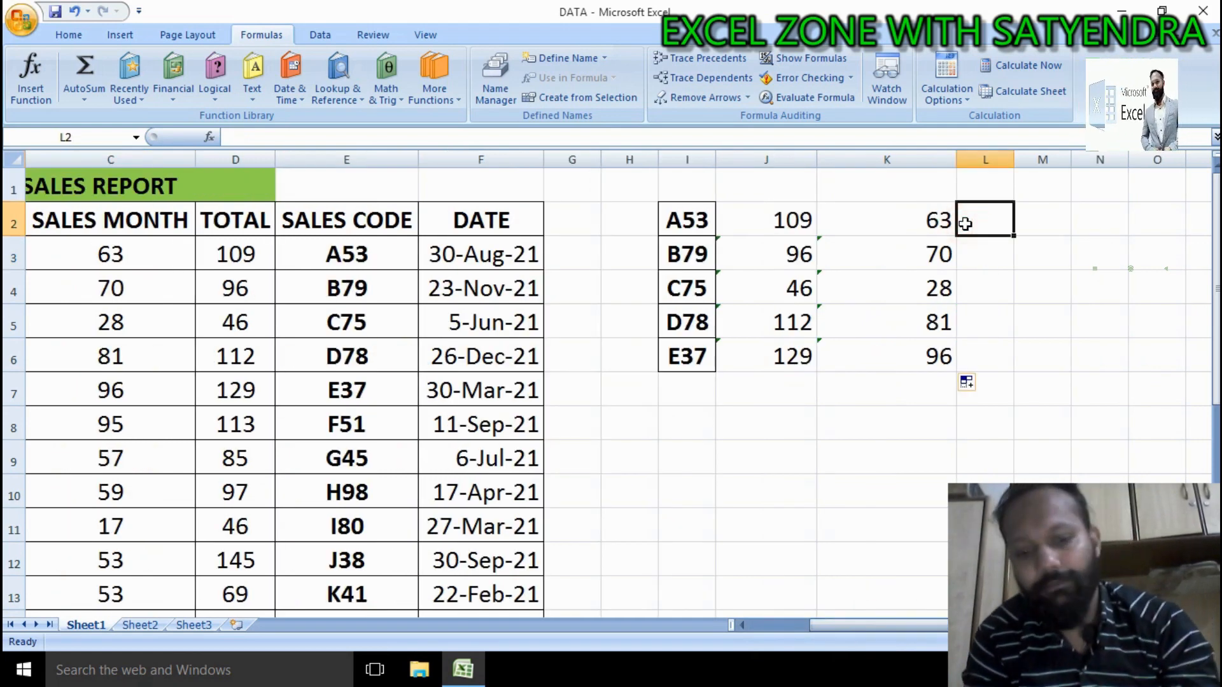
text(=VLOOKUP(I2,CHOOSE({1,2},E3:E24,D3:D24,C3:C24,B3:B24,A3:A24,),2,0))
double_click(994, 224)
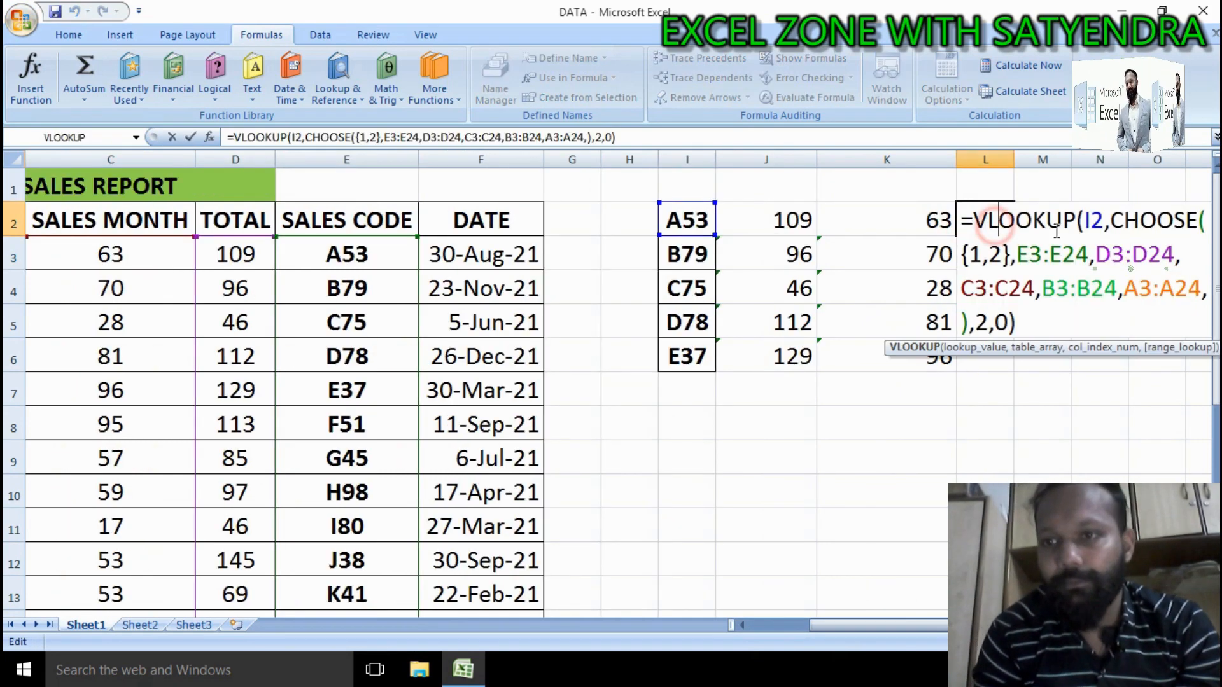
click(1002, 255)
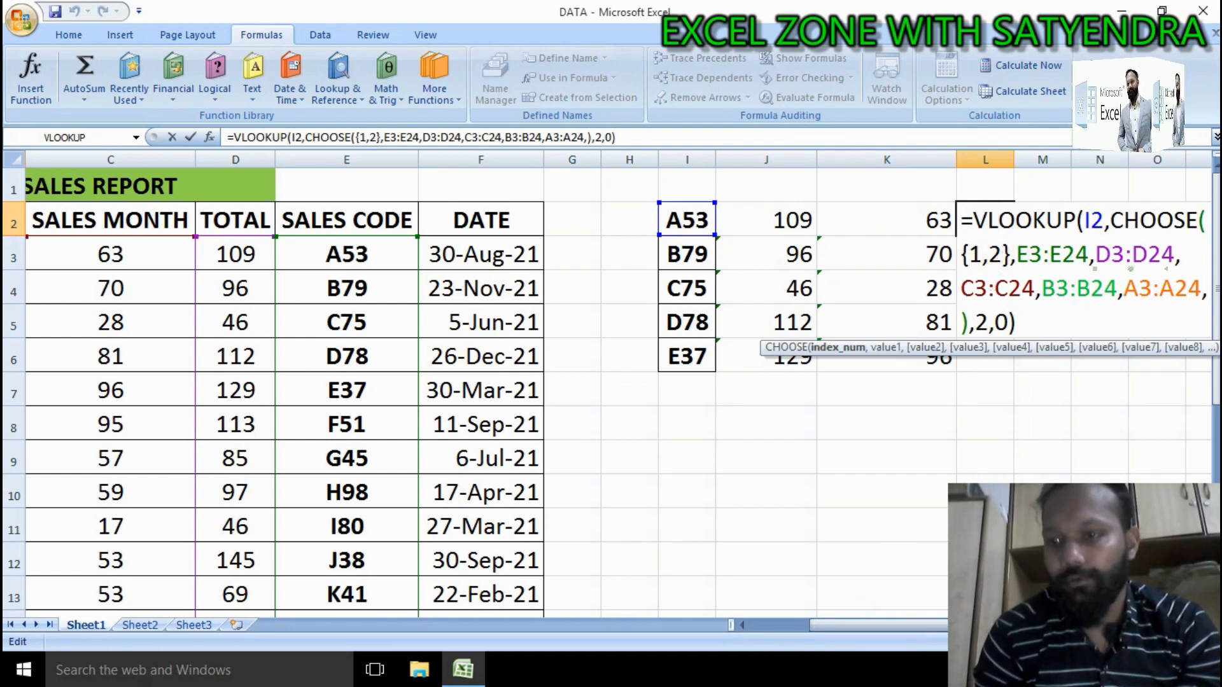
scroll(741, 625, right, 2)
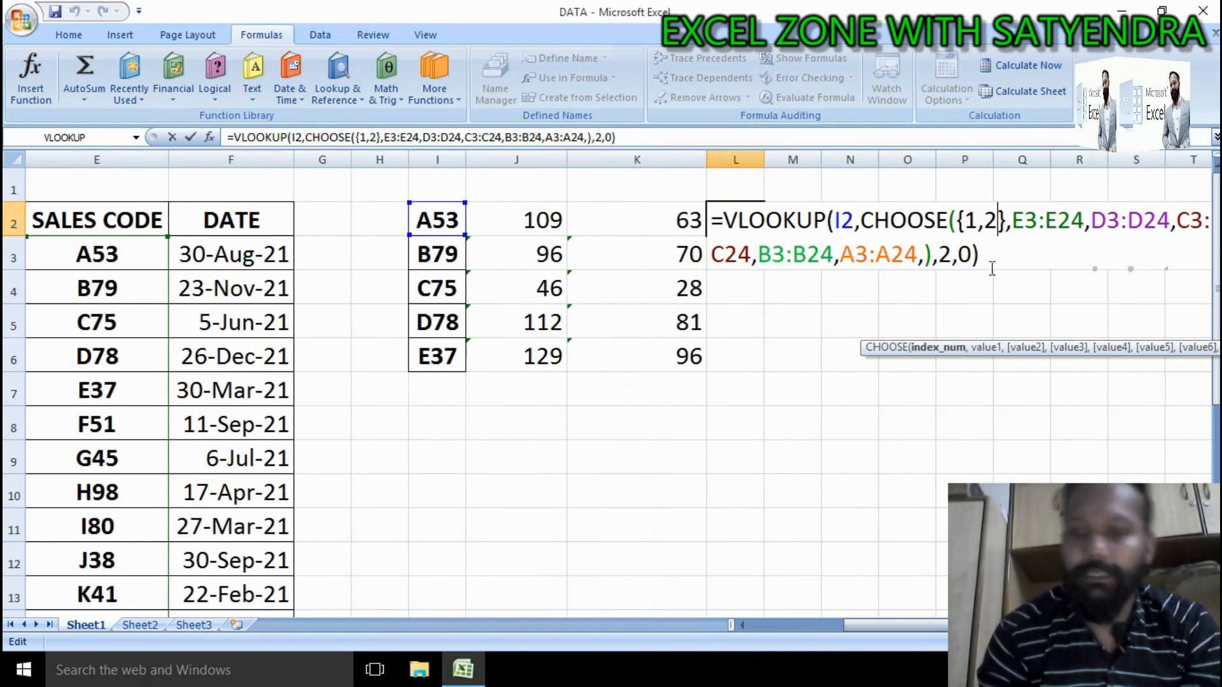
key(BackSpace)
text(4)
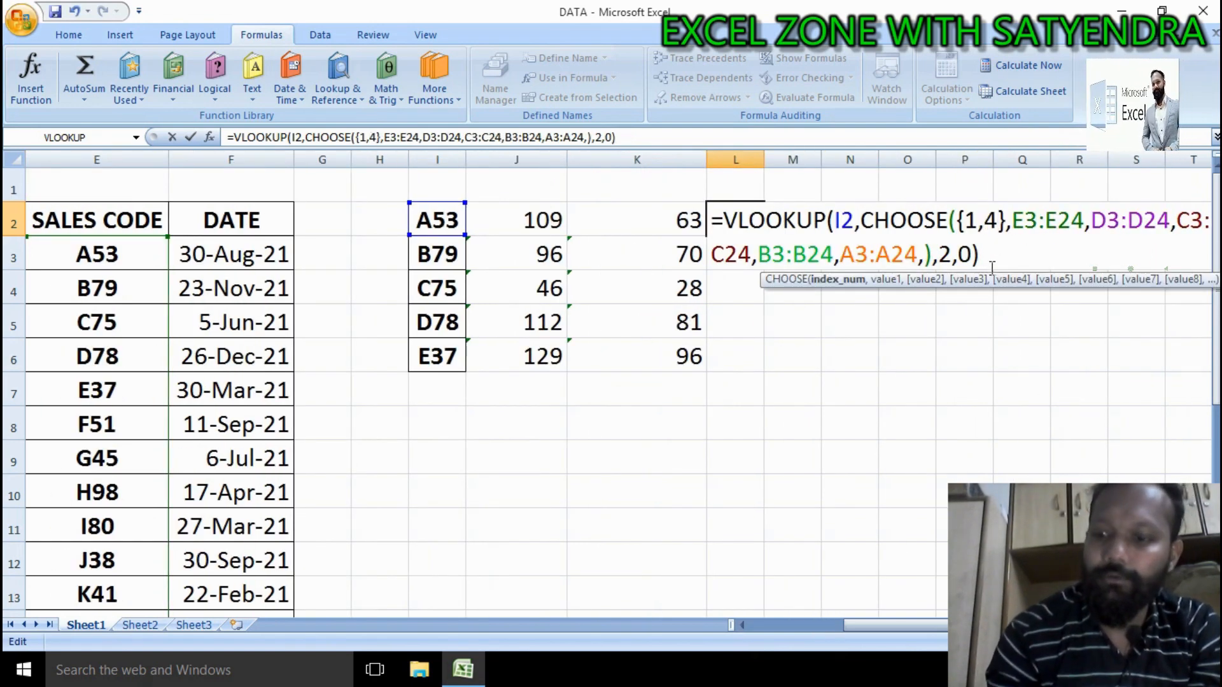
key(Return)
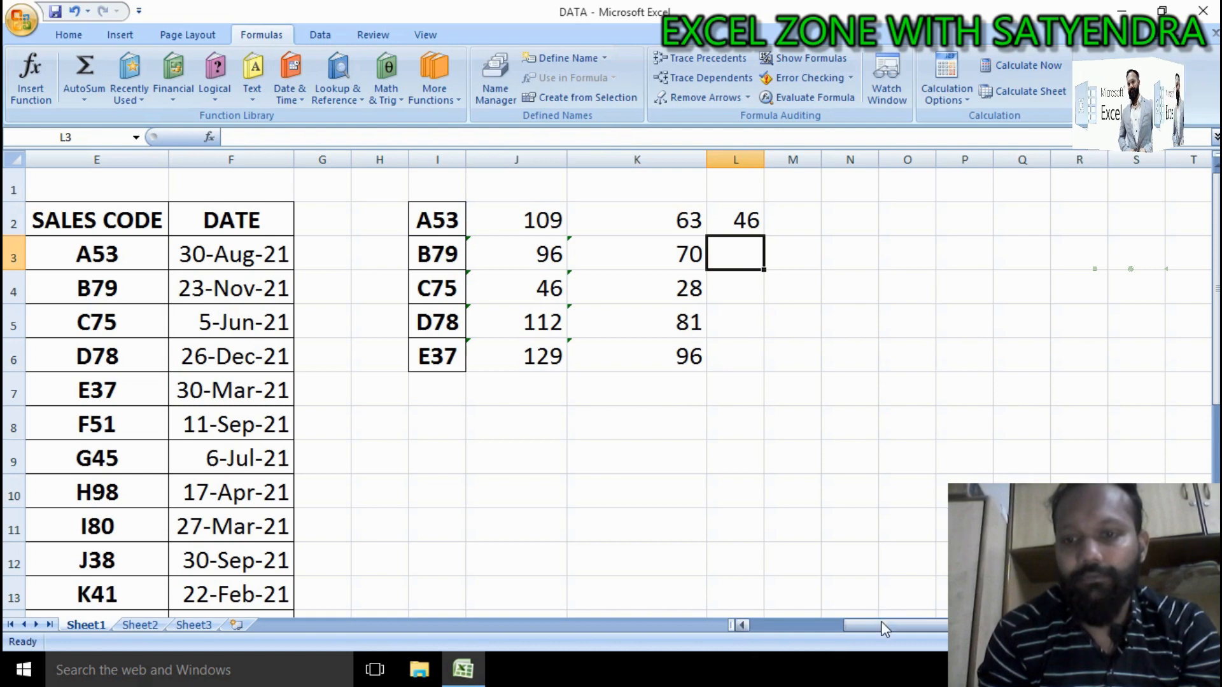
Step: Check the PER DAY and CODE values in the source table against the L2 result
drag(884, 627, 576, 649)
click(177, 267)
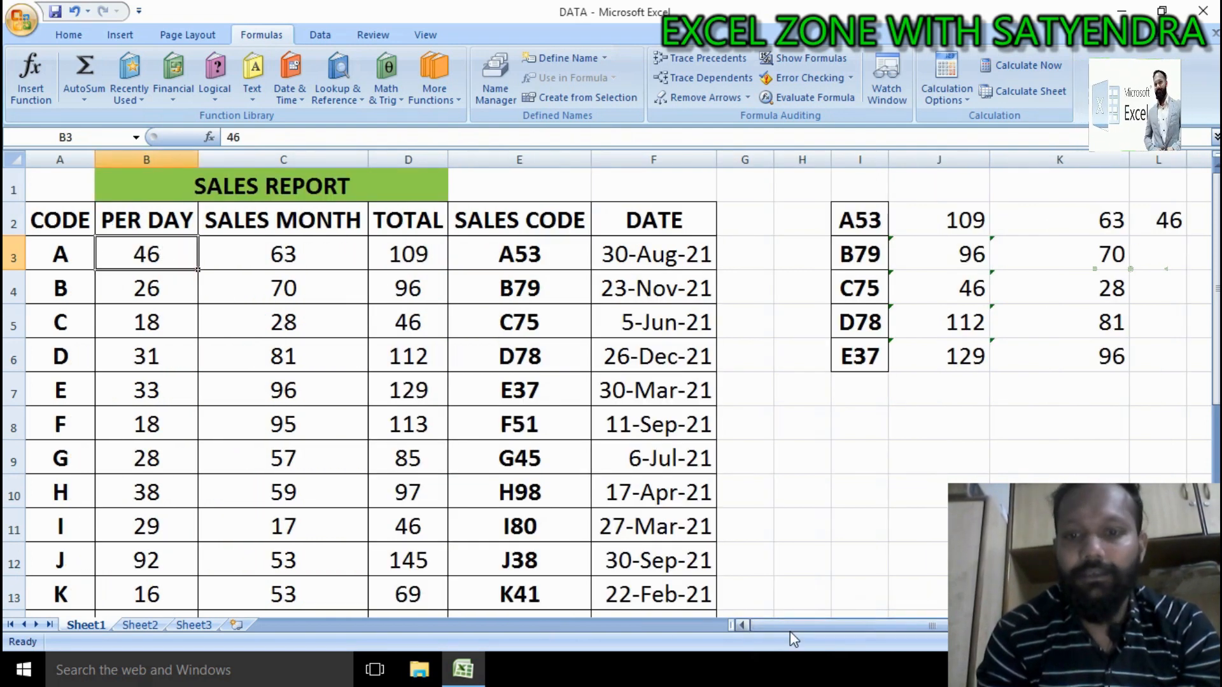
click(61, 263)
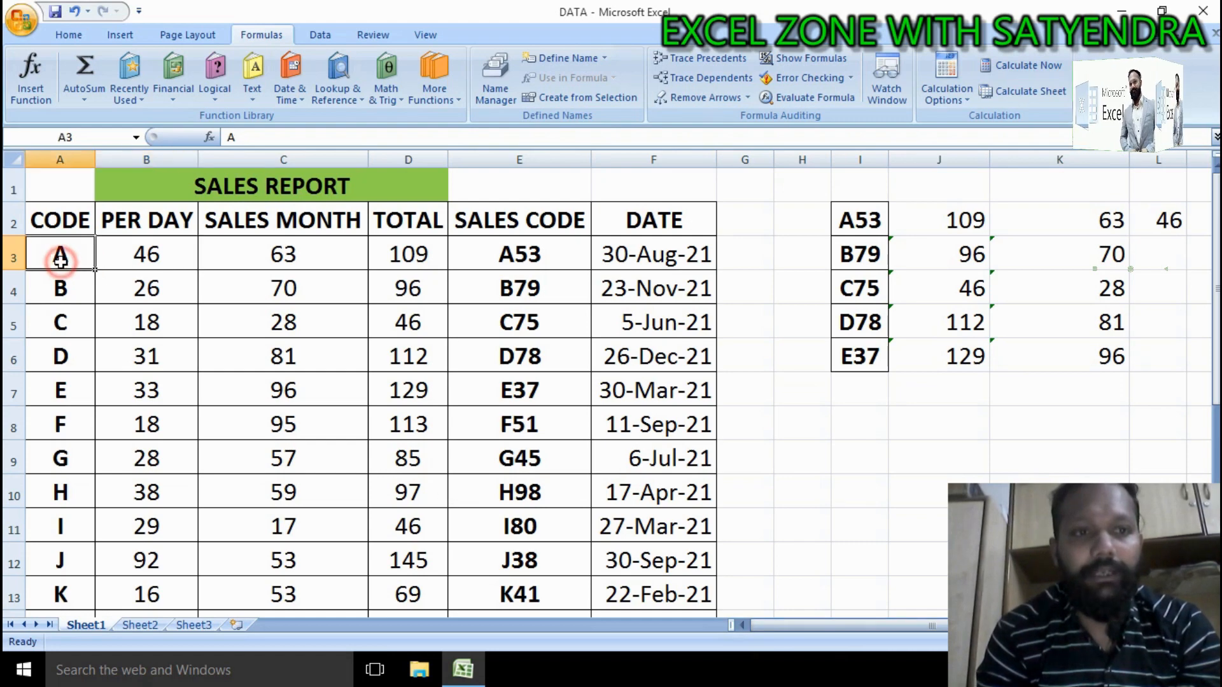
drag(788, 625, 803, 625)
Step: Paste the lookup formula into M2 and change its CHOOSE index array to {1,5}
click(1031, 226)
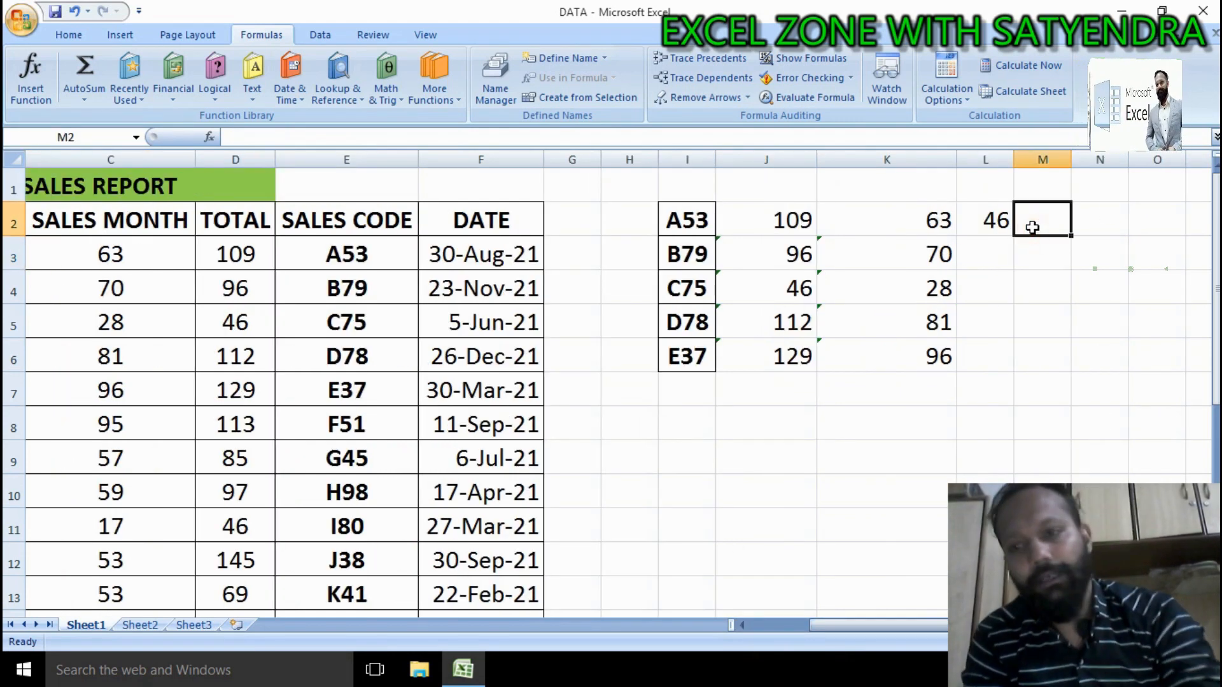
text(=VLOOKUP(I2,CHOOSE({1,2},E3:E24,D3:D24,C3:C24,B3:B24,A3:A24,),2,0))
double_click(1045, 221)
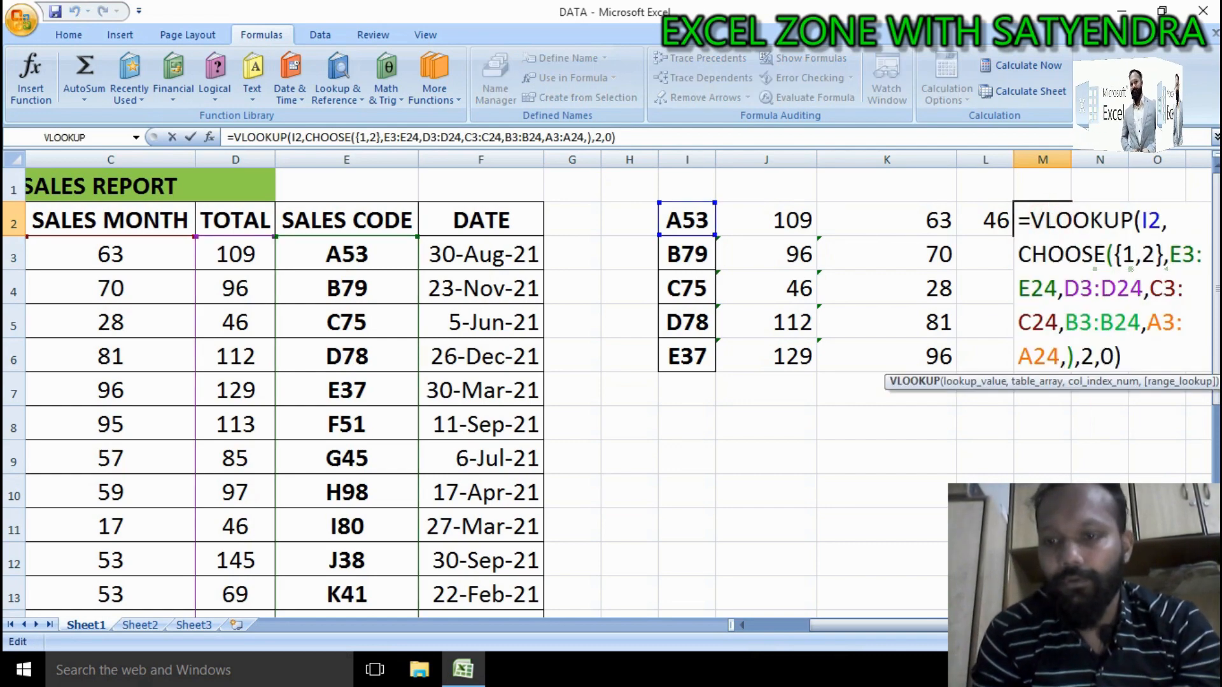
click(1205, 625)
click(1205, 625)
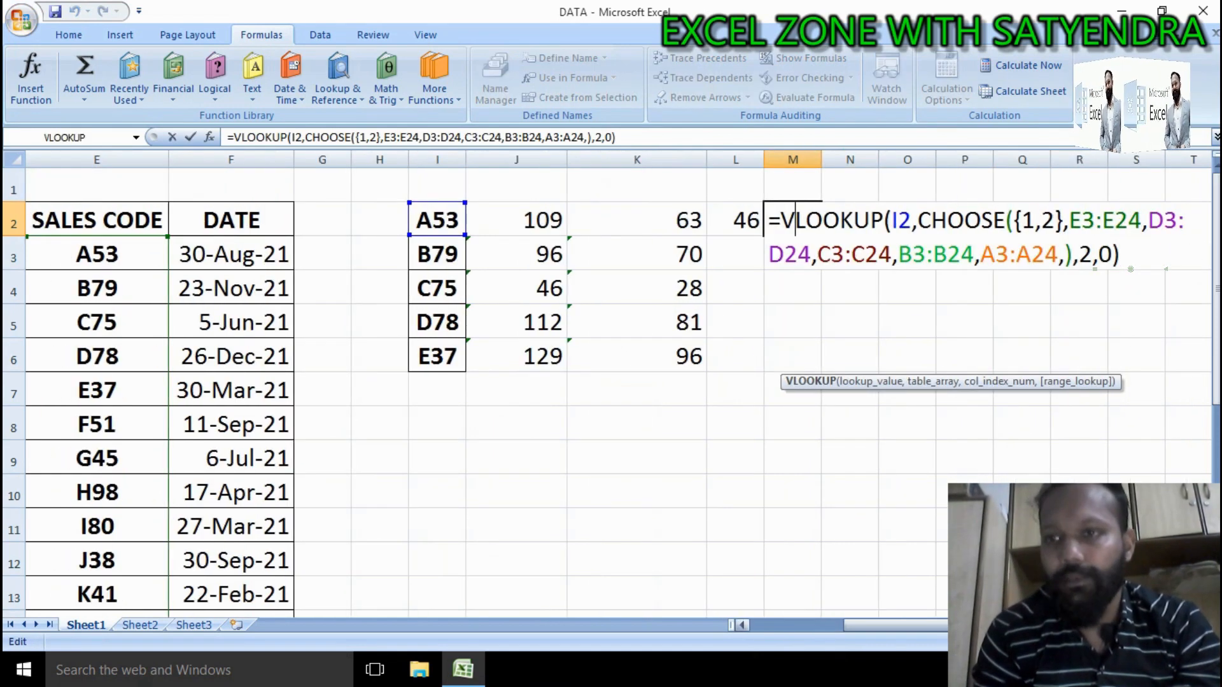
click(1055, 219)
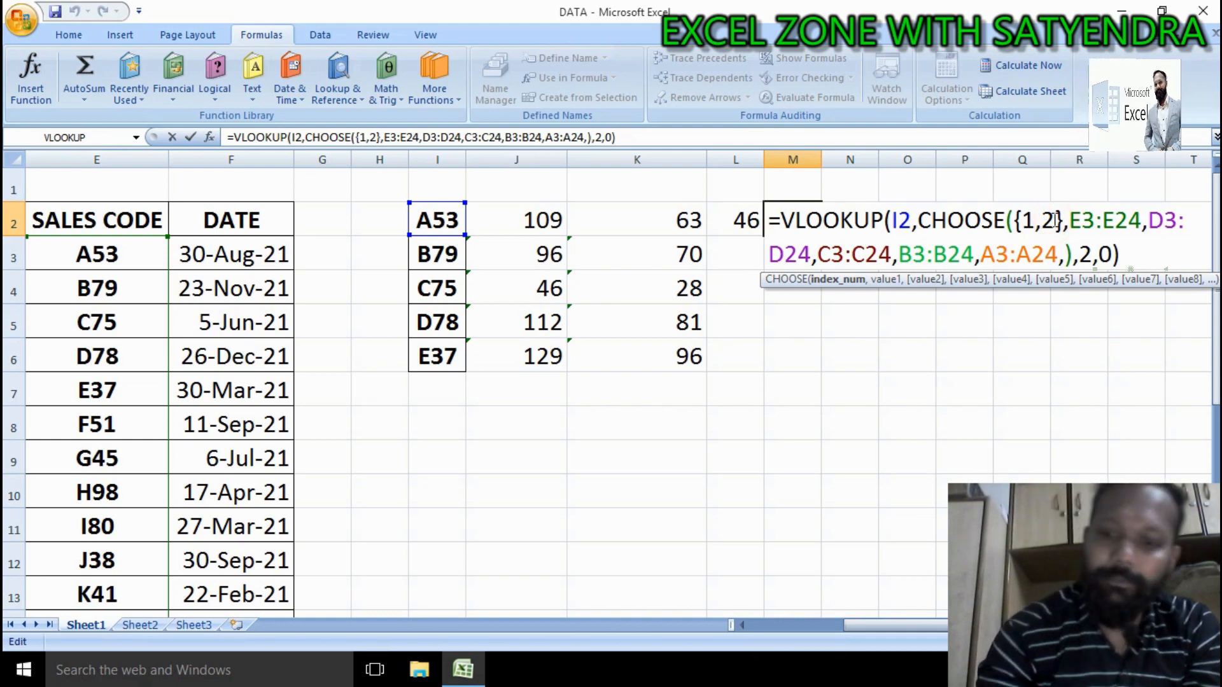
key(BackSpace)
text(5)
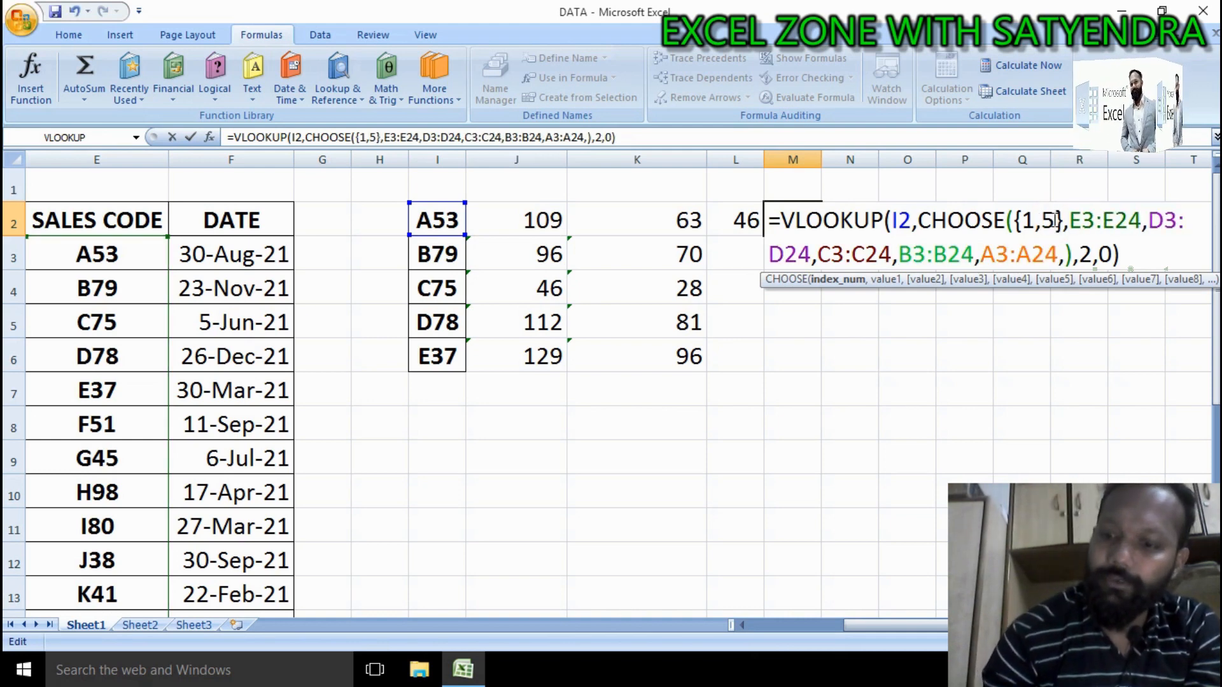
key(Return)
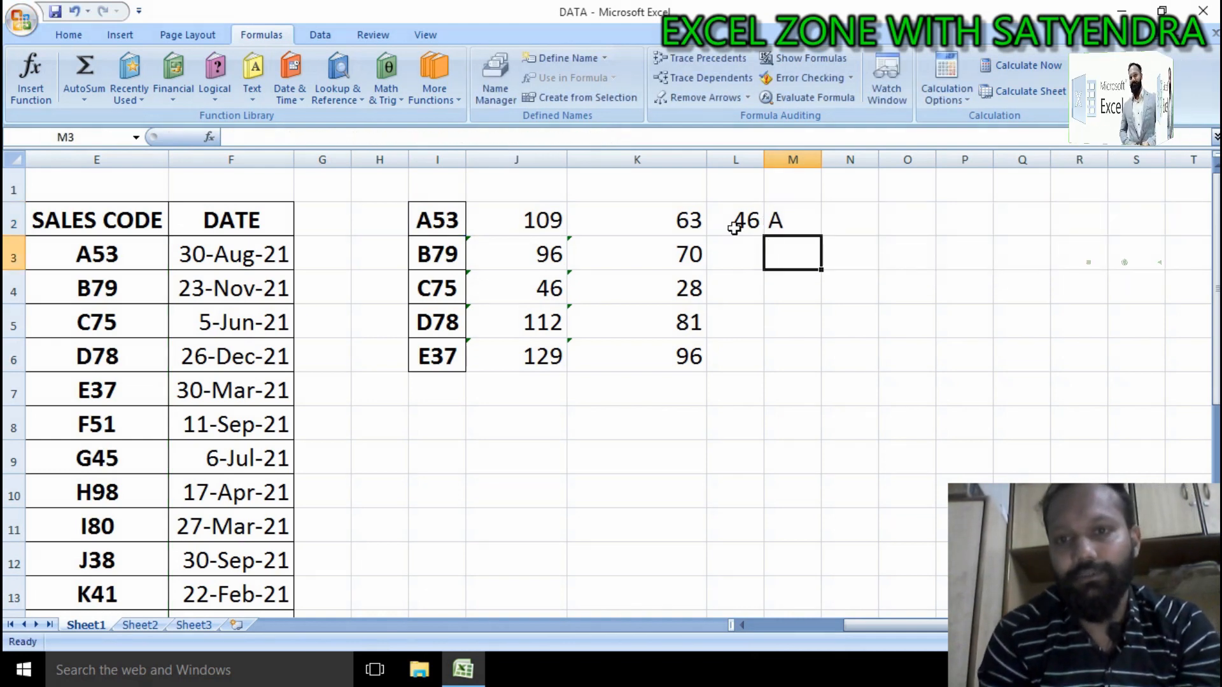
Step: Fill the L2:M2 formulas down to row 6
drag(735, 228, 818, 240)
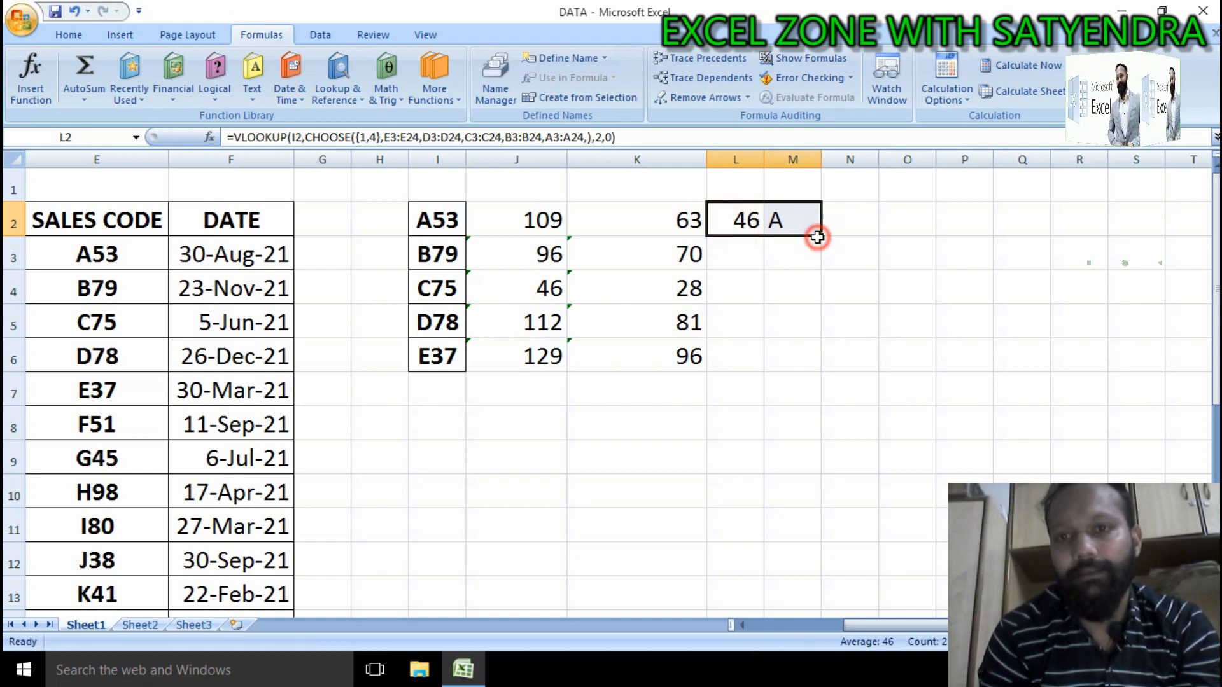
double_click(817, 237)
drag(867, 629, 897, 630)
Step: Select the lookup results table I2:M6 and apply all borders to it
click(891, 296)
key(ctrl+a)
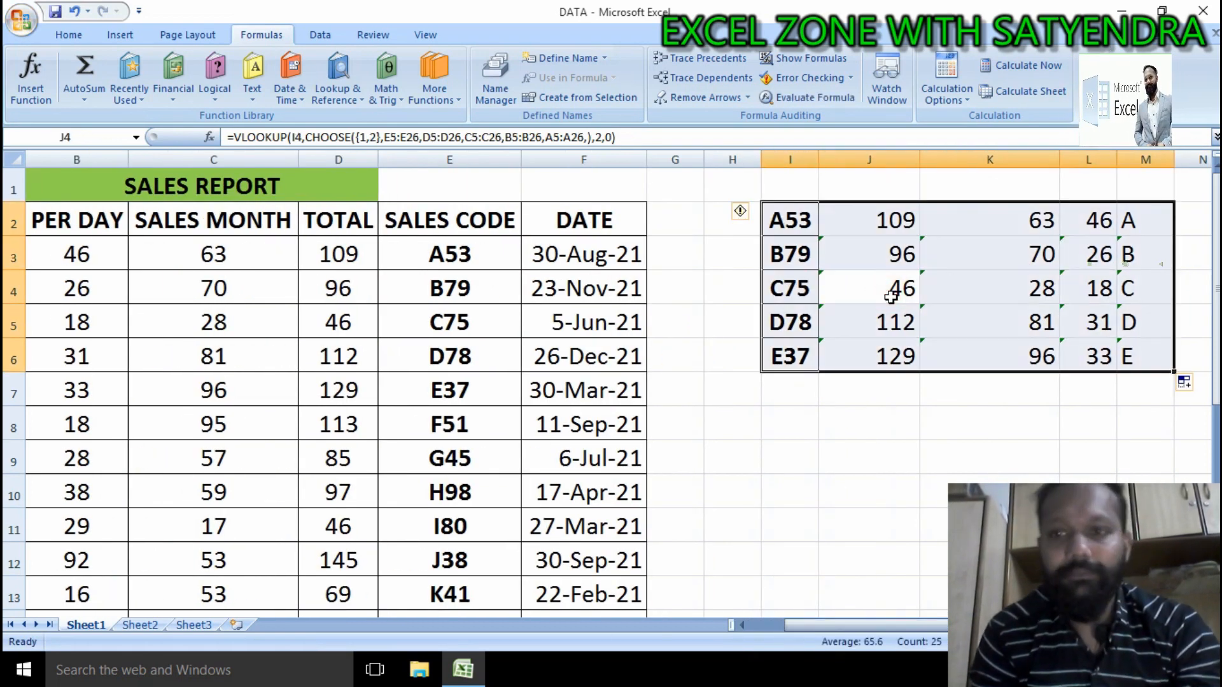
key(alt+h)
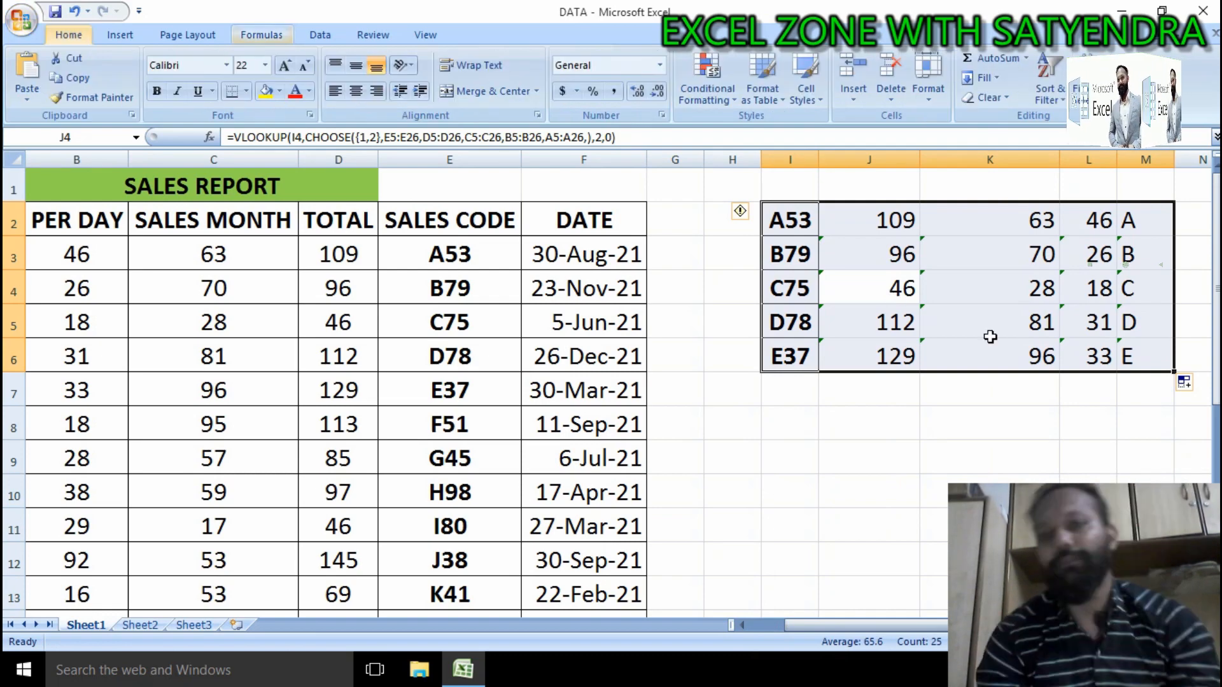
text(baA)
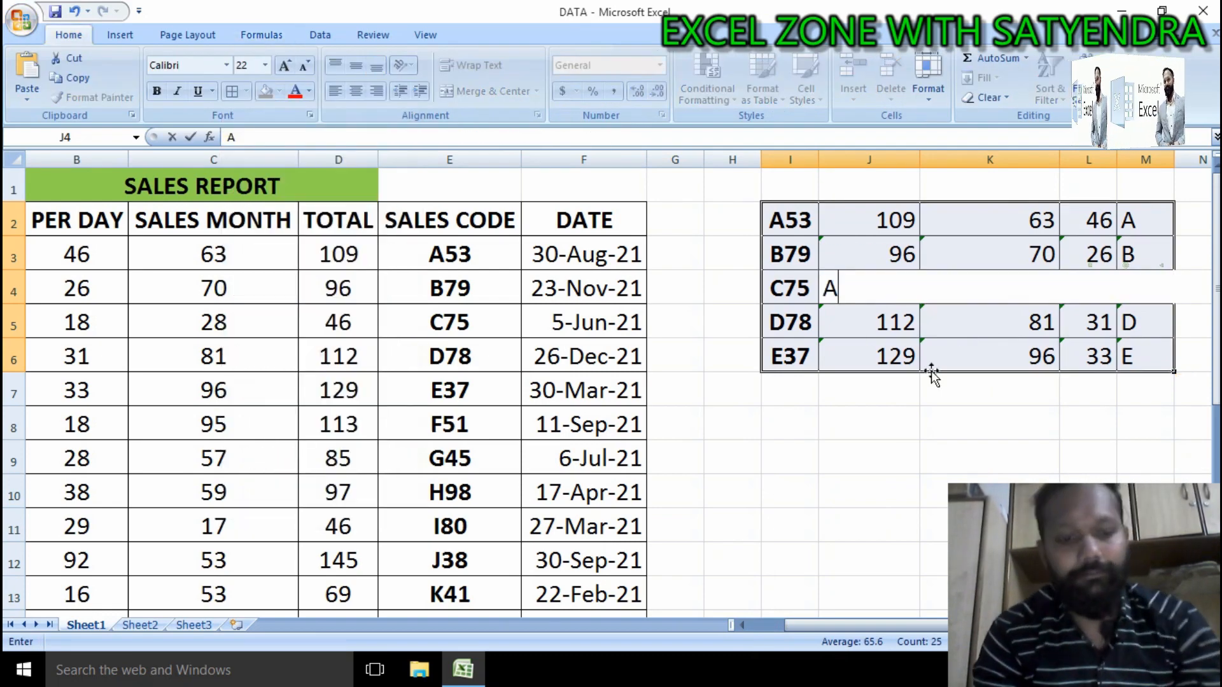
key(Escape)
click(879, 529)
click(806, 494)
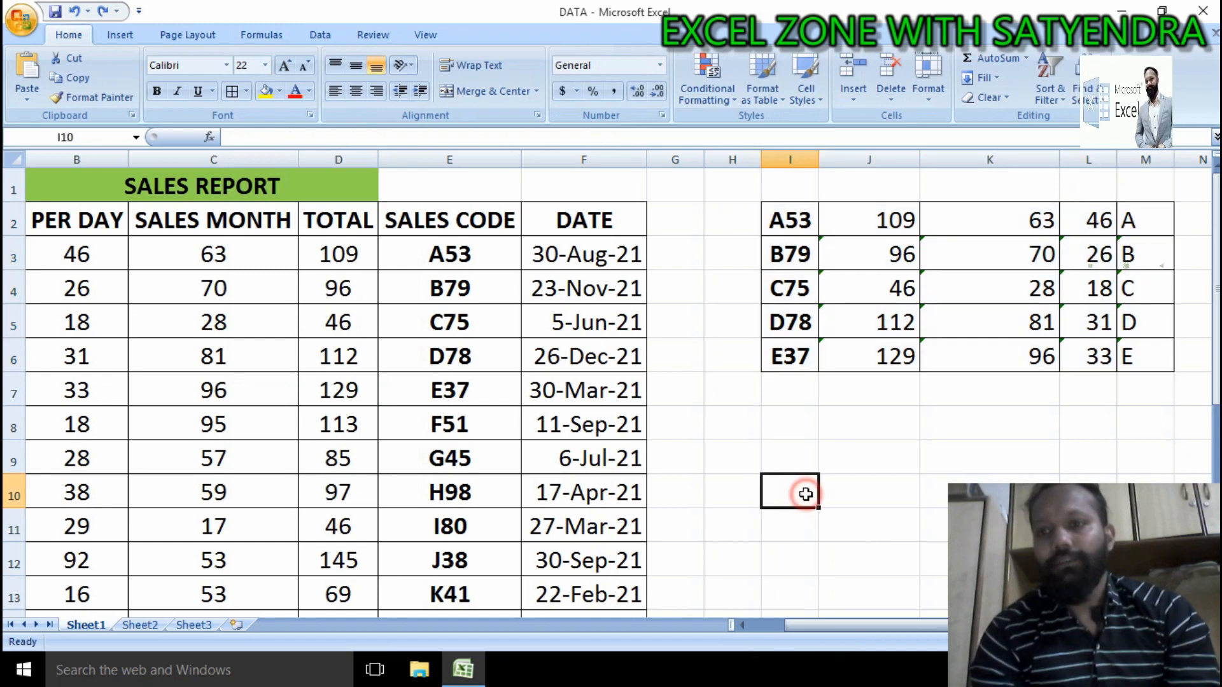
mouse_move(978, 627)
mouse_down()
mouse_move(944, 627)
mouse_move(977, 627)
mouse_up()
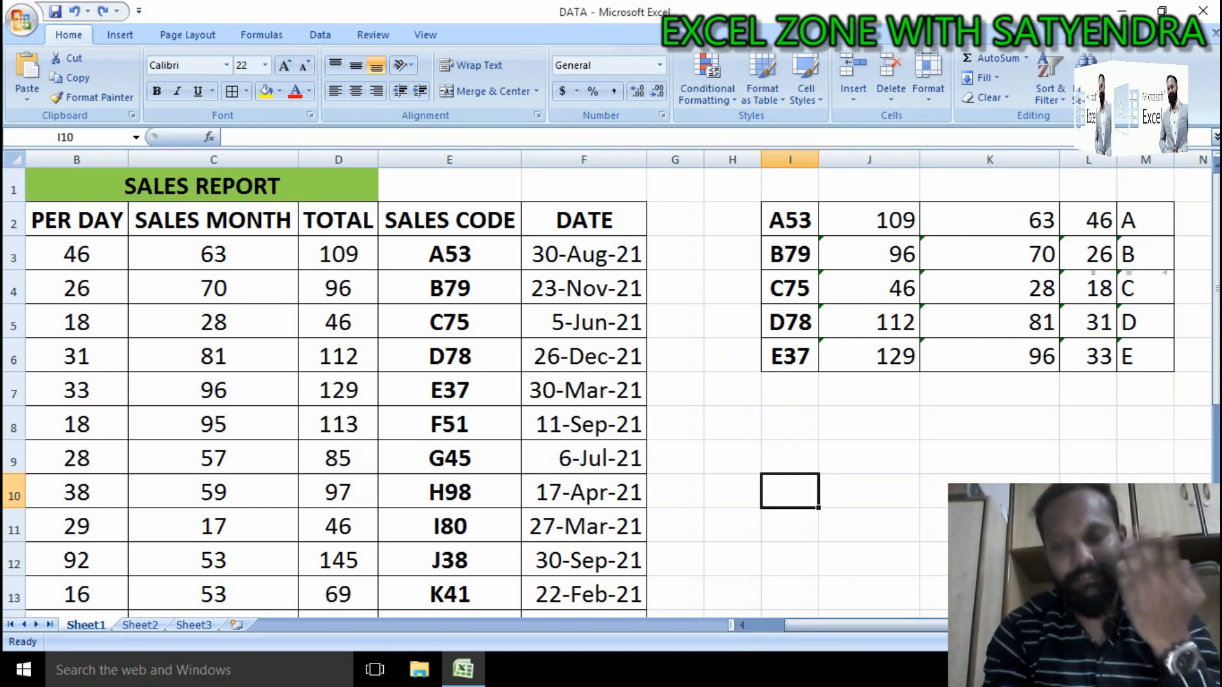
drag(813, 625, 715, 636)
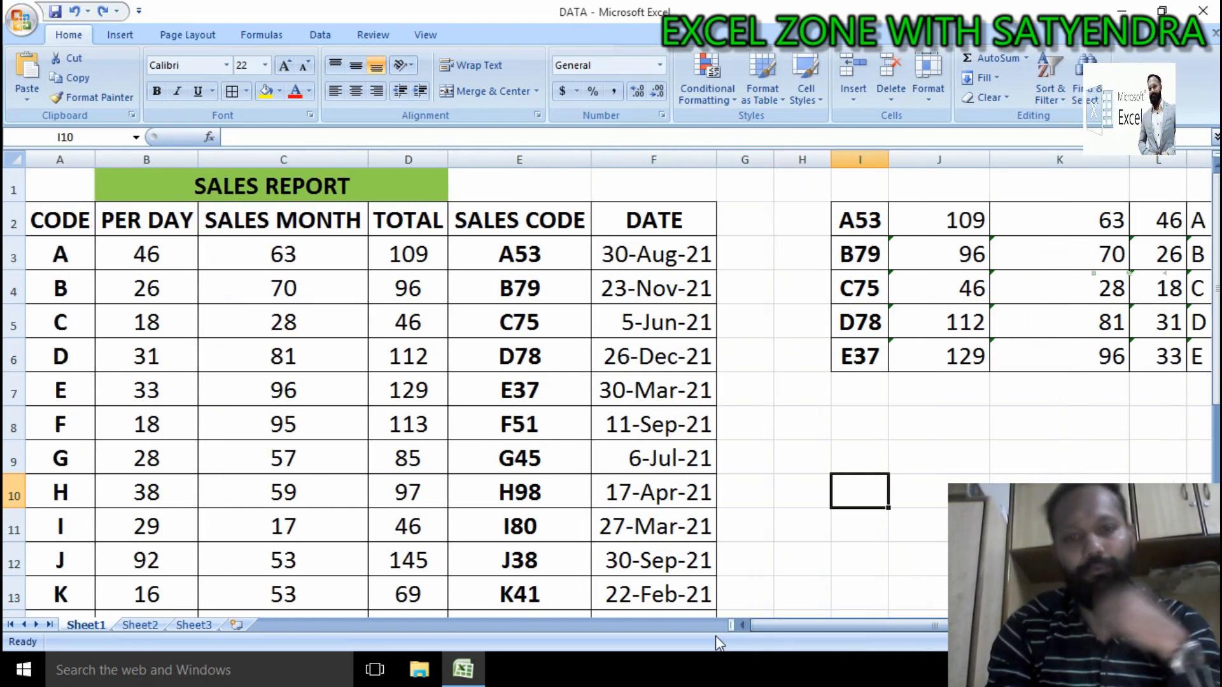